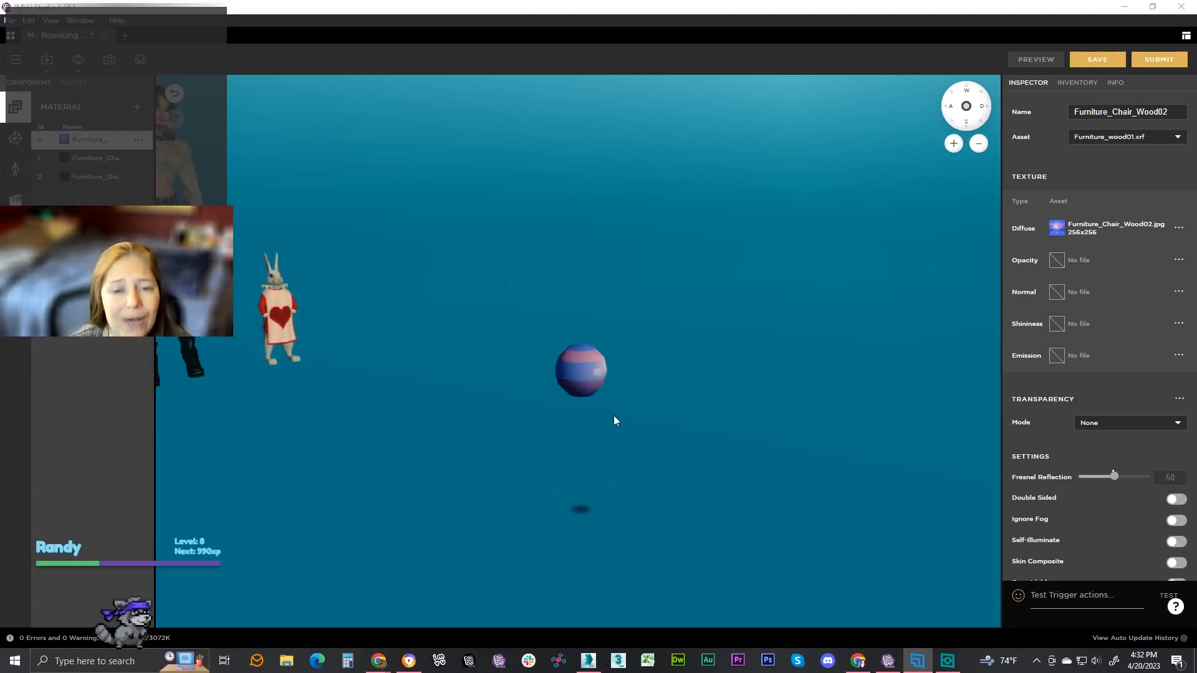
Examine the bouncing ball furniture and its shadow in the scene from several angles and distances
drag(614, 394, 639, 310)
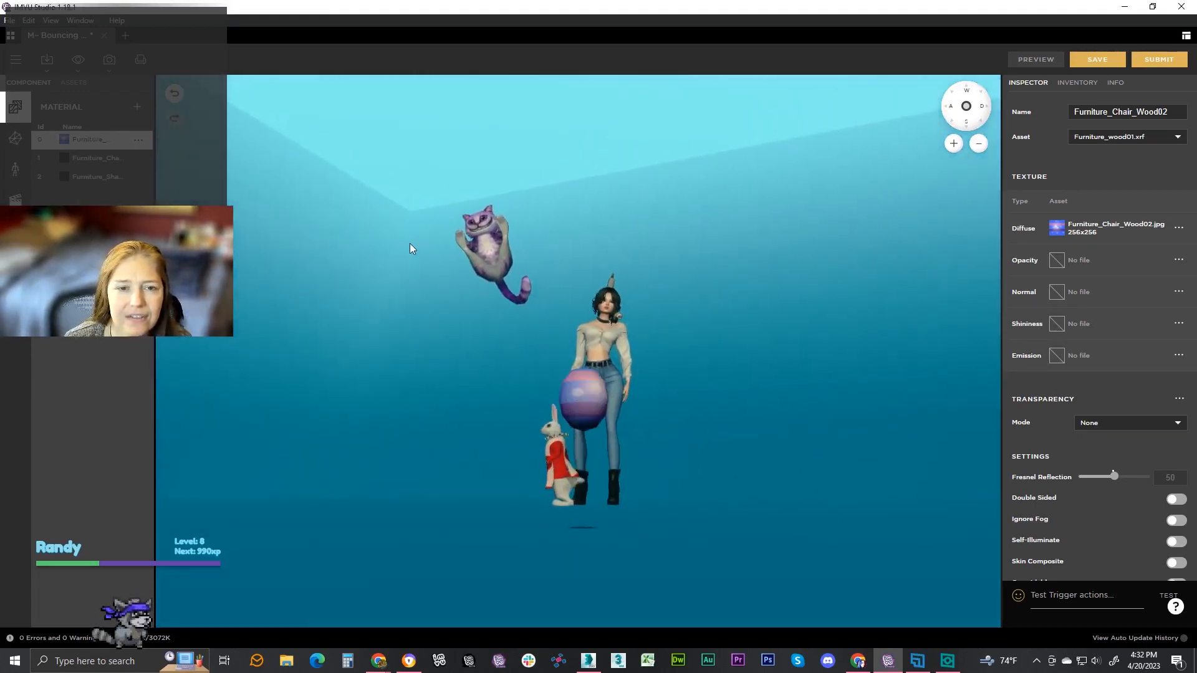
click(438, 393)
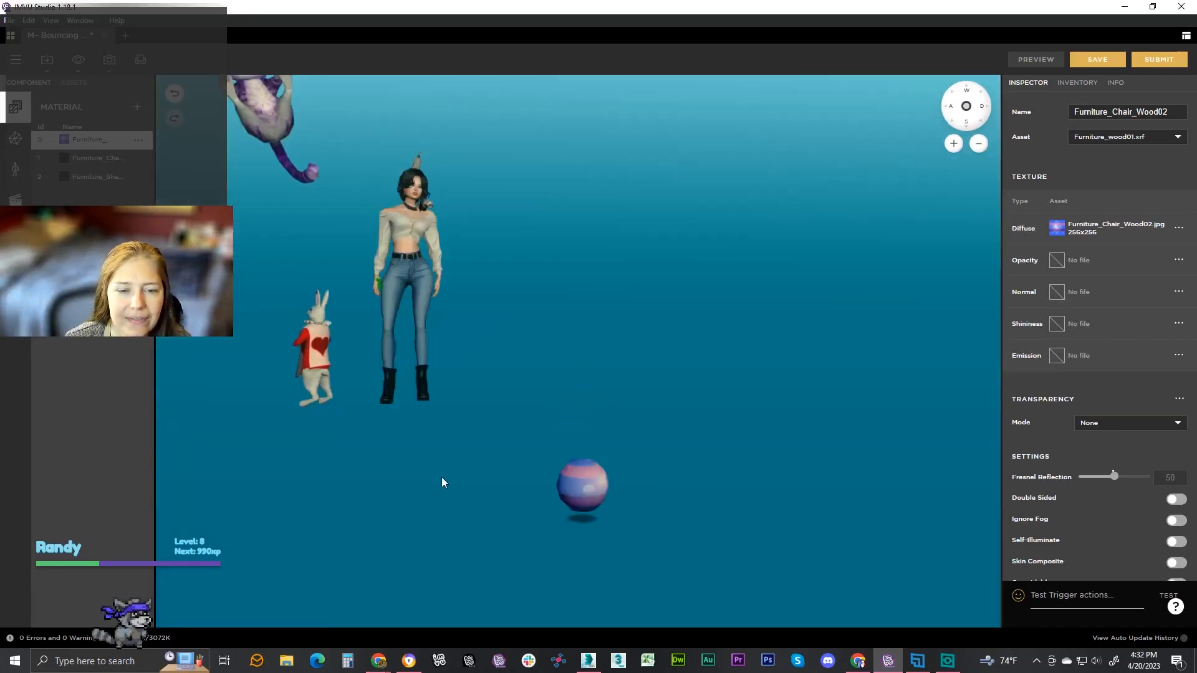
scroll(567, 474, up, 5)
drag(649, 493, 617, 529)
scroll(618, 529, down, 3)
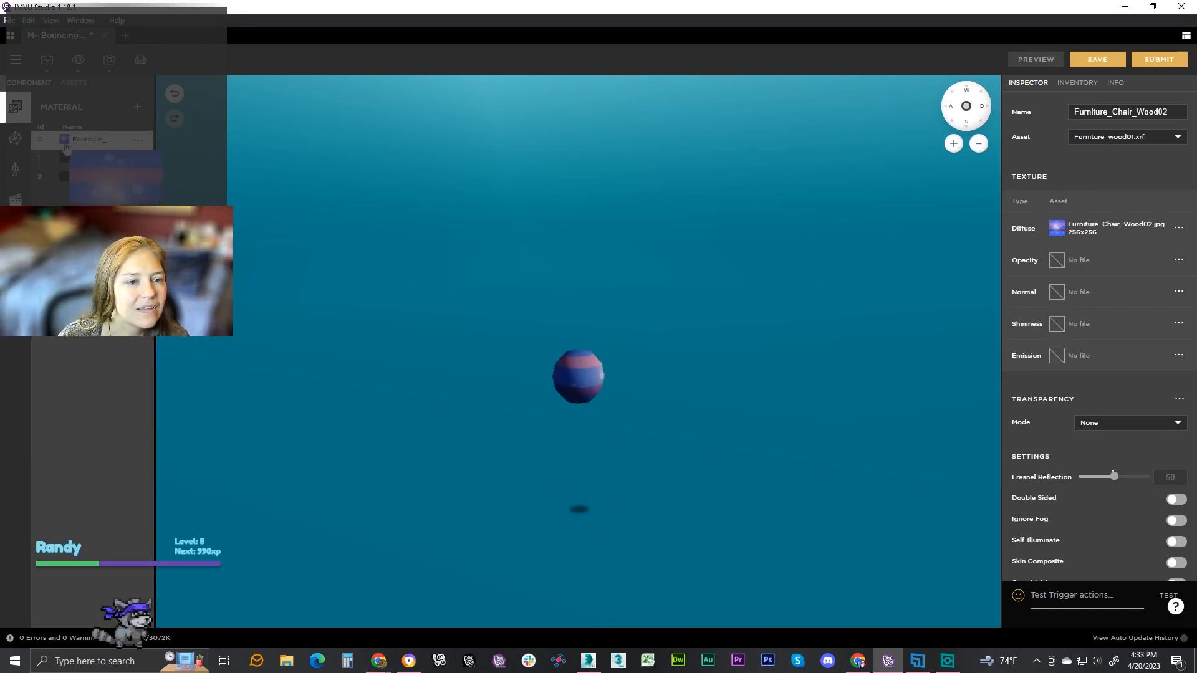
Add a light grey solid color texture, RGB 204, 204, 204, to the project images through the Diffuse texture
click(1057, 228)
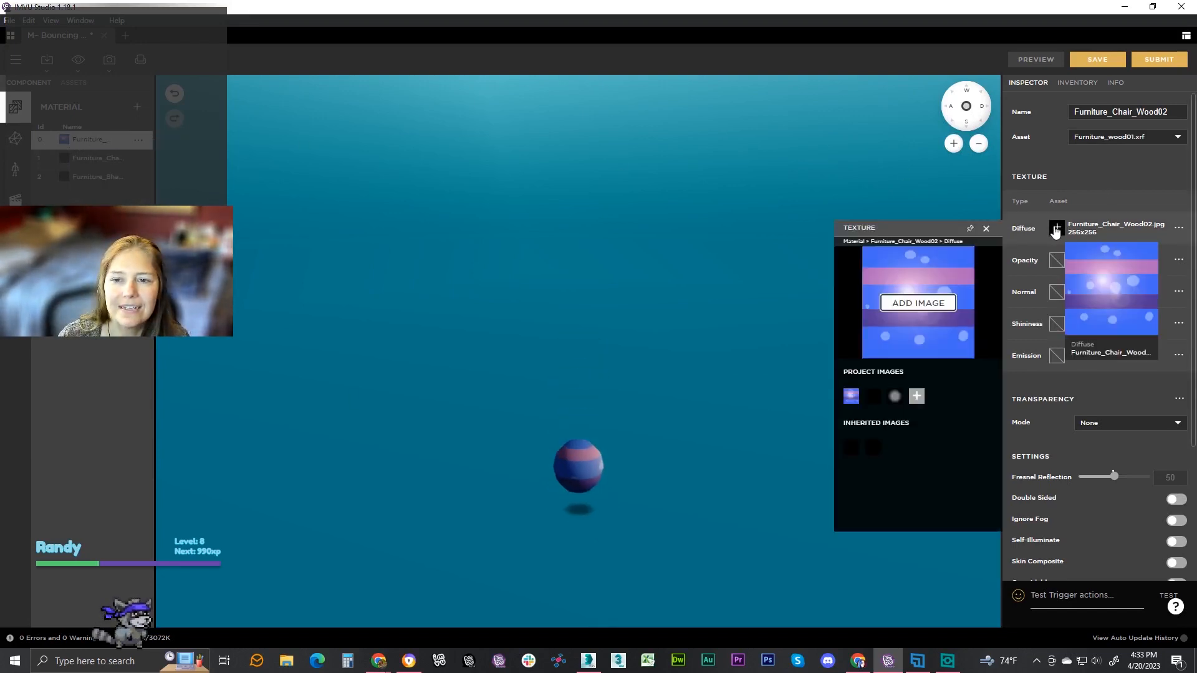
click(916, 397)
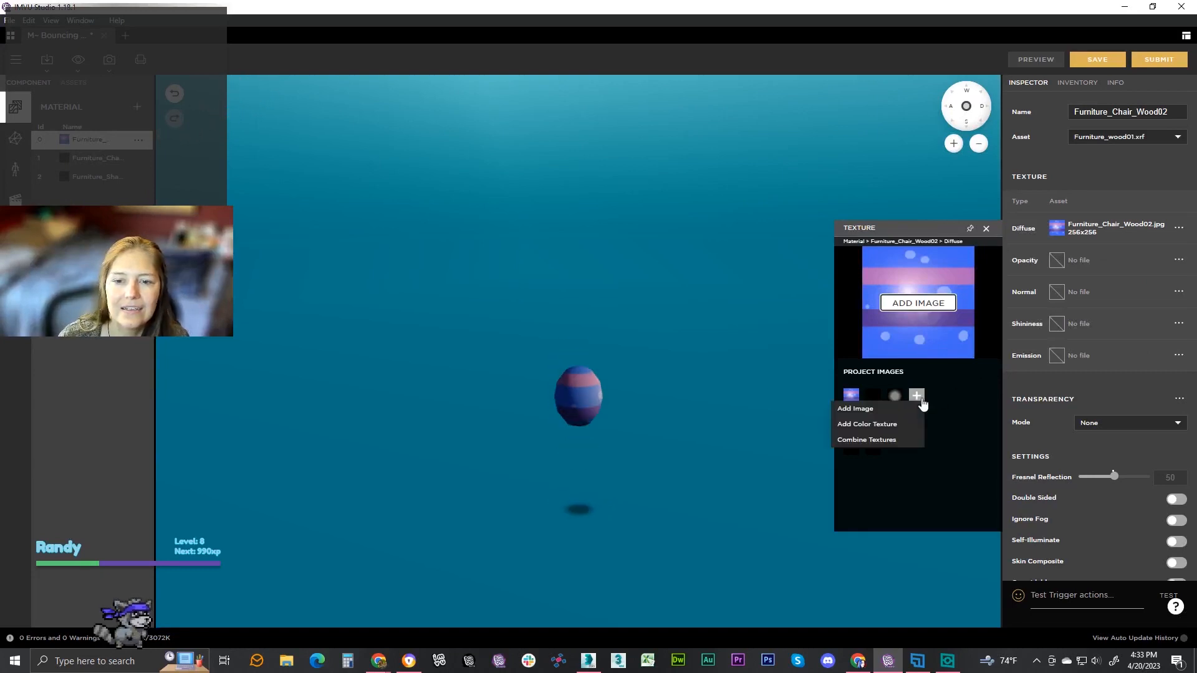
click(889, 424)
drag(837, 337, 807, 249)
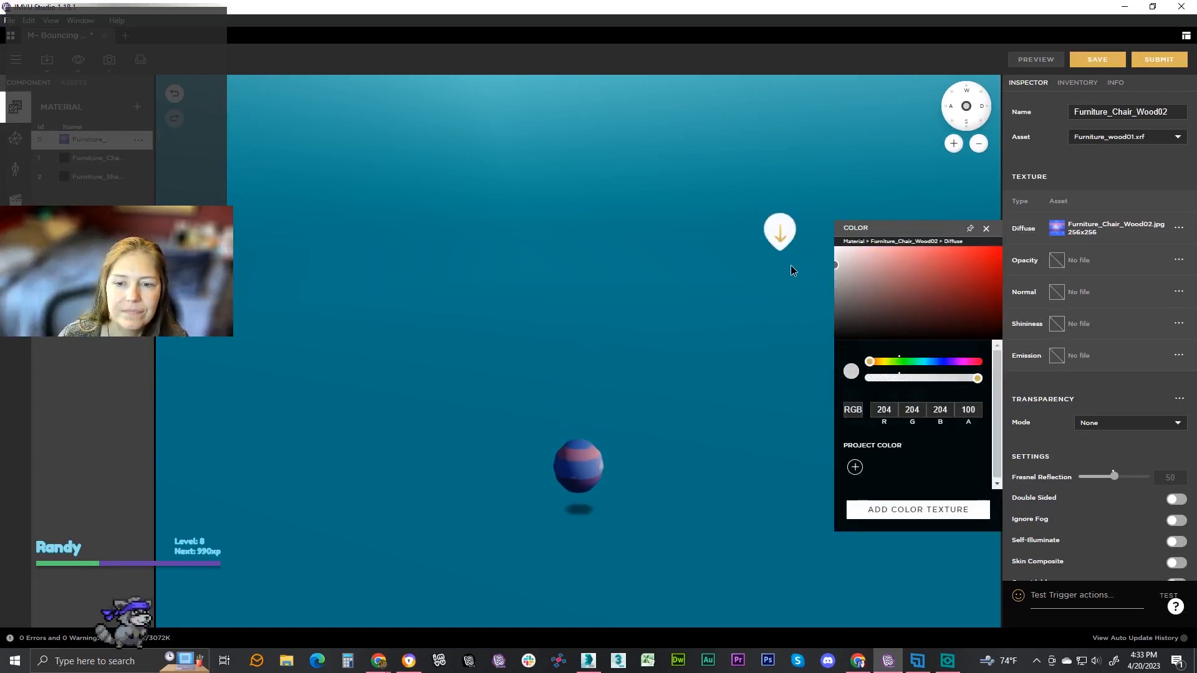
click(918, 510)
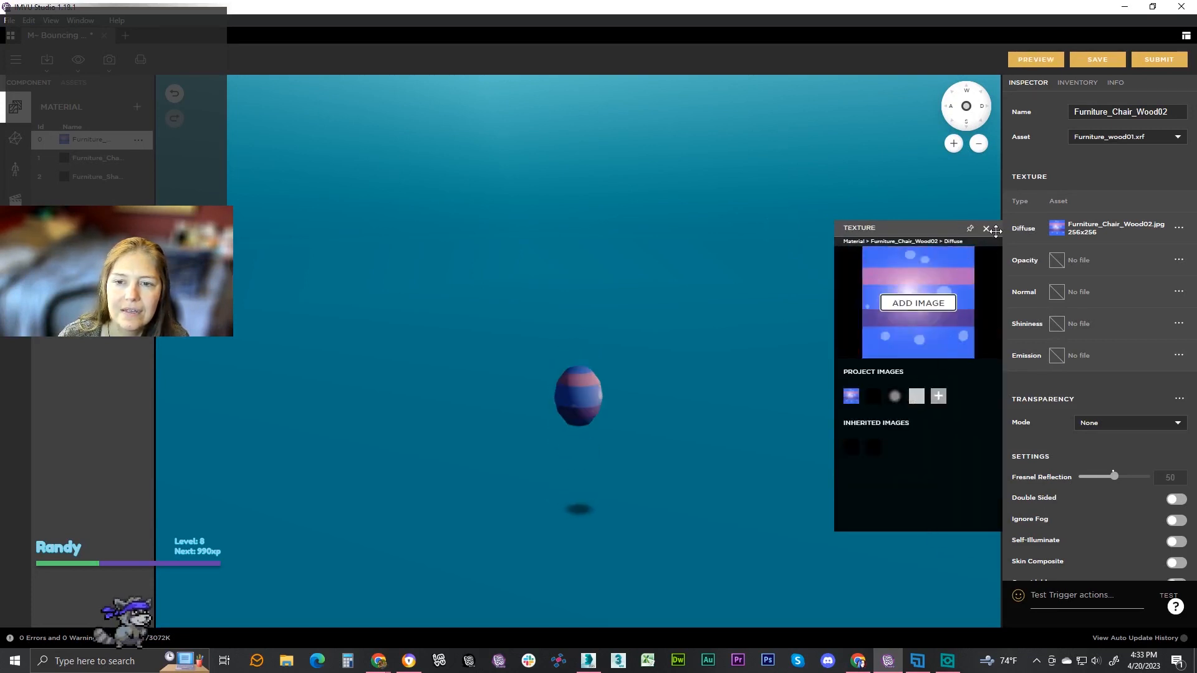
Assign the light grey solid_color_texture_0.png as the material's Shininess map
click(1059, 323)
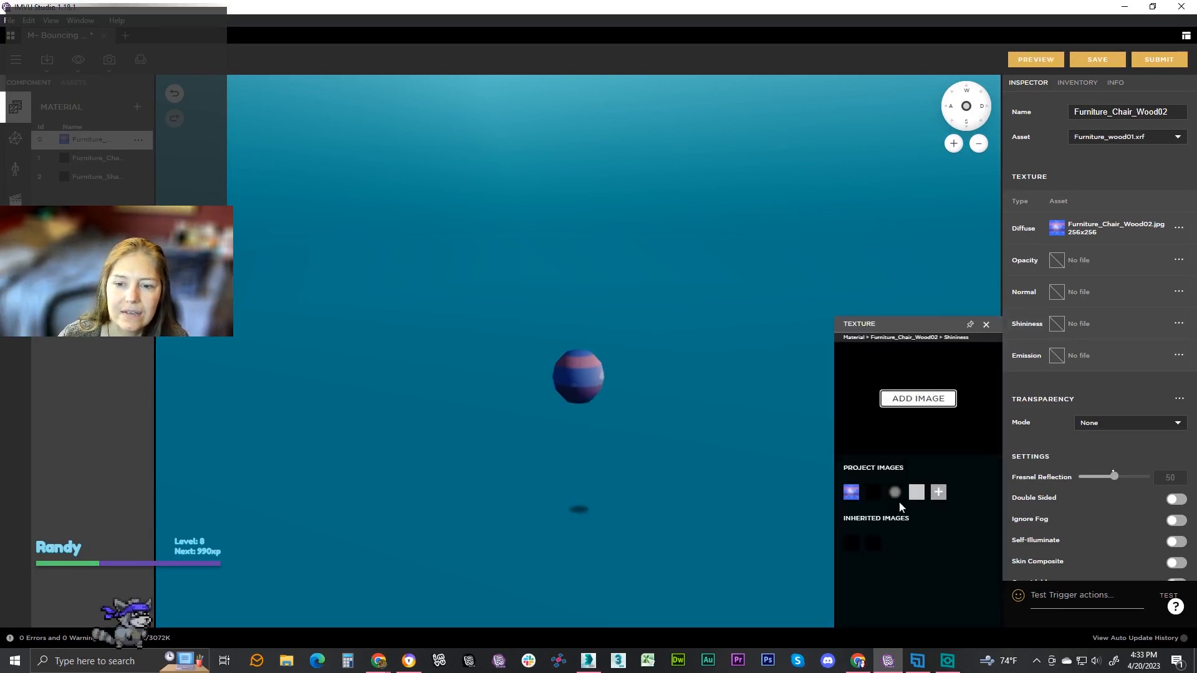
click(916, 493)
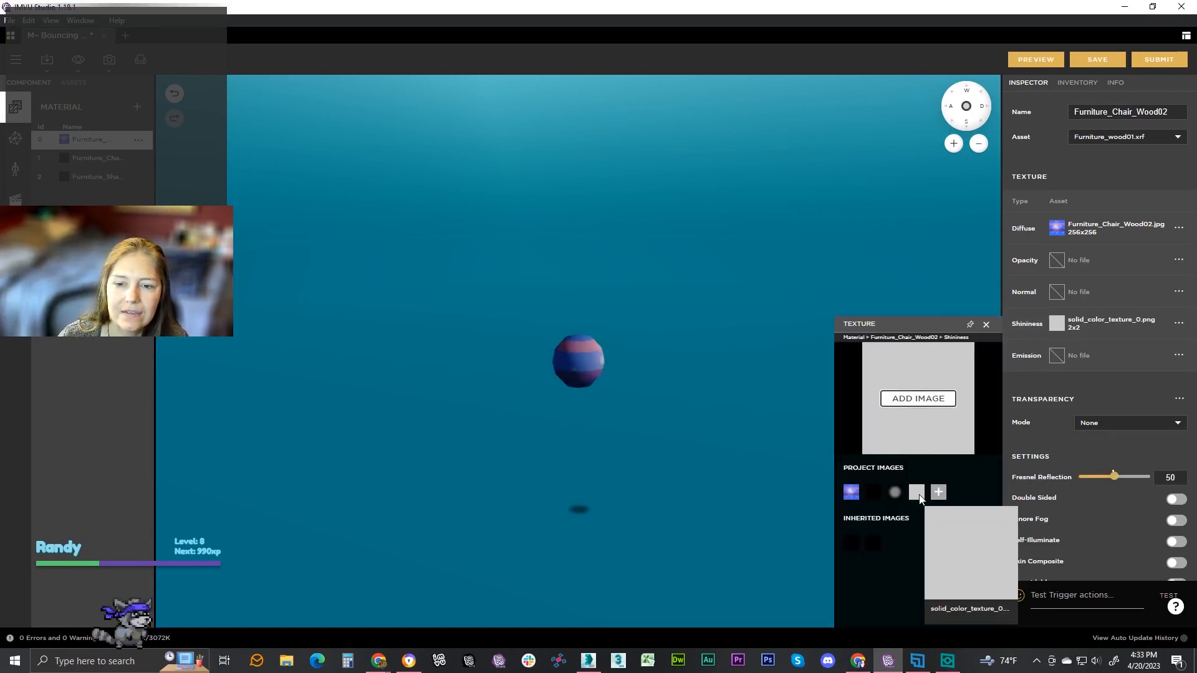
click(989, 324)
mouse_move(1059, 329)
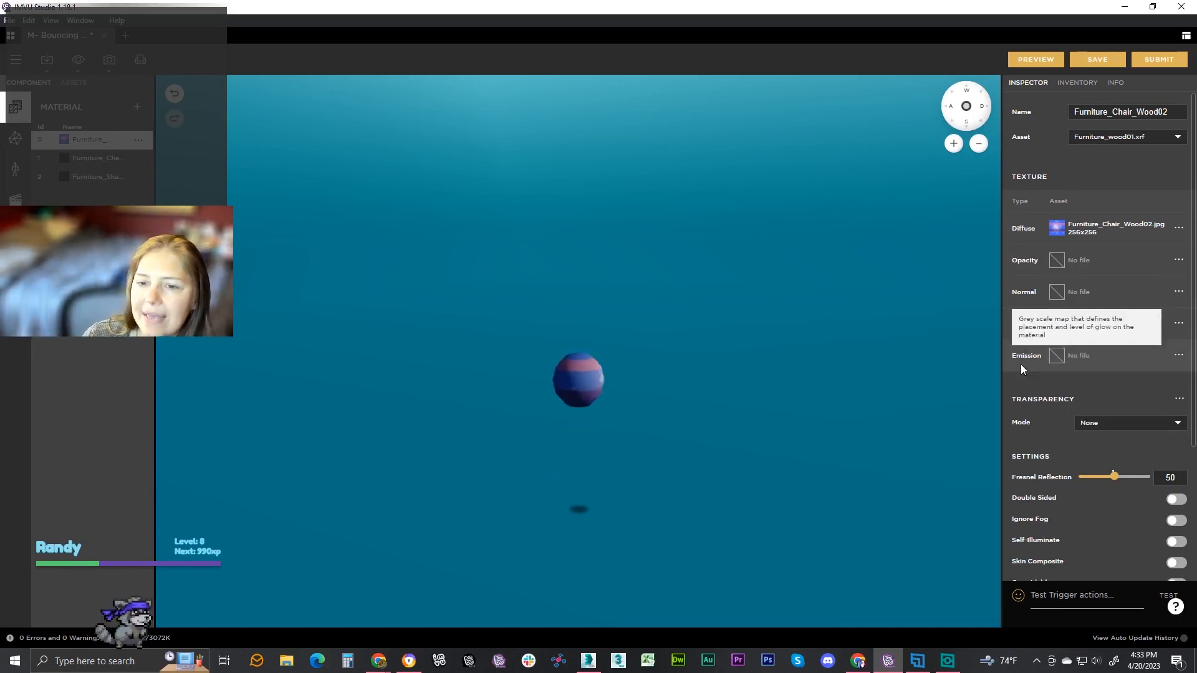
Compare the options for adding textures offered for the Diffuse map and the Shininess map
click(1056, 230)
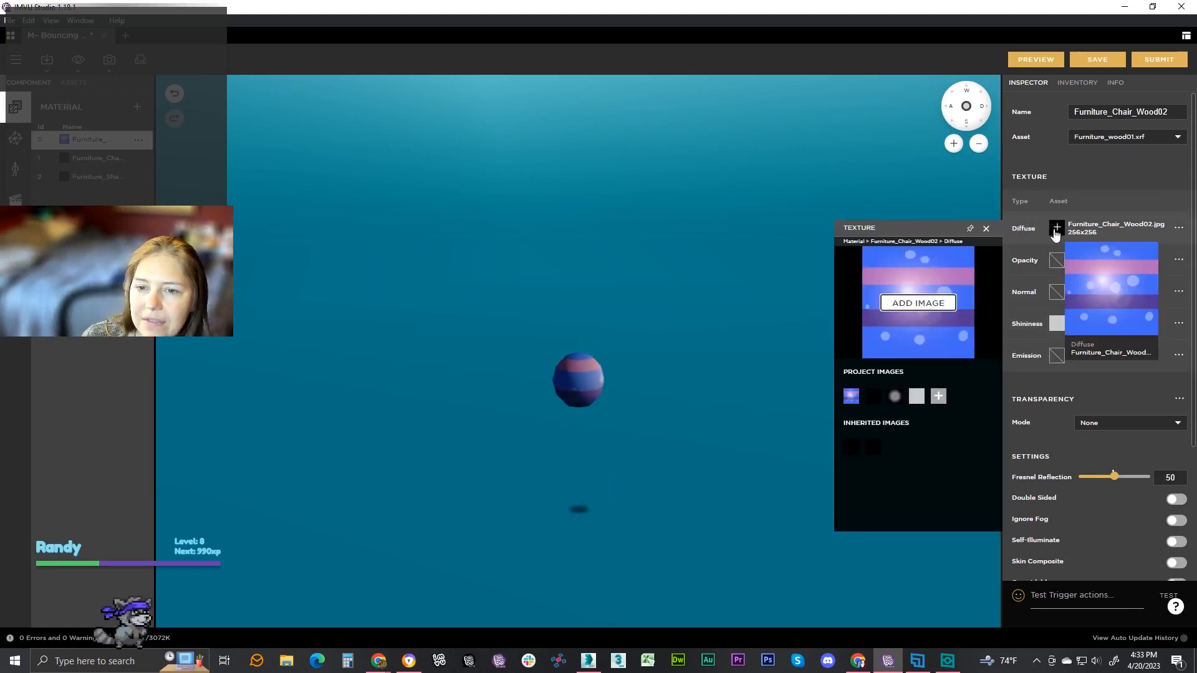
click(938, 397)
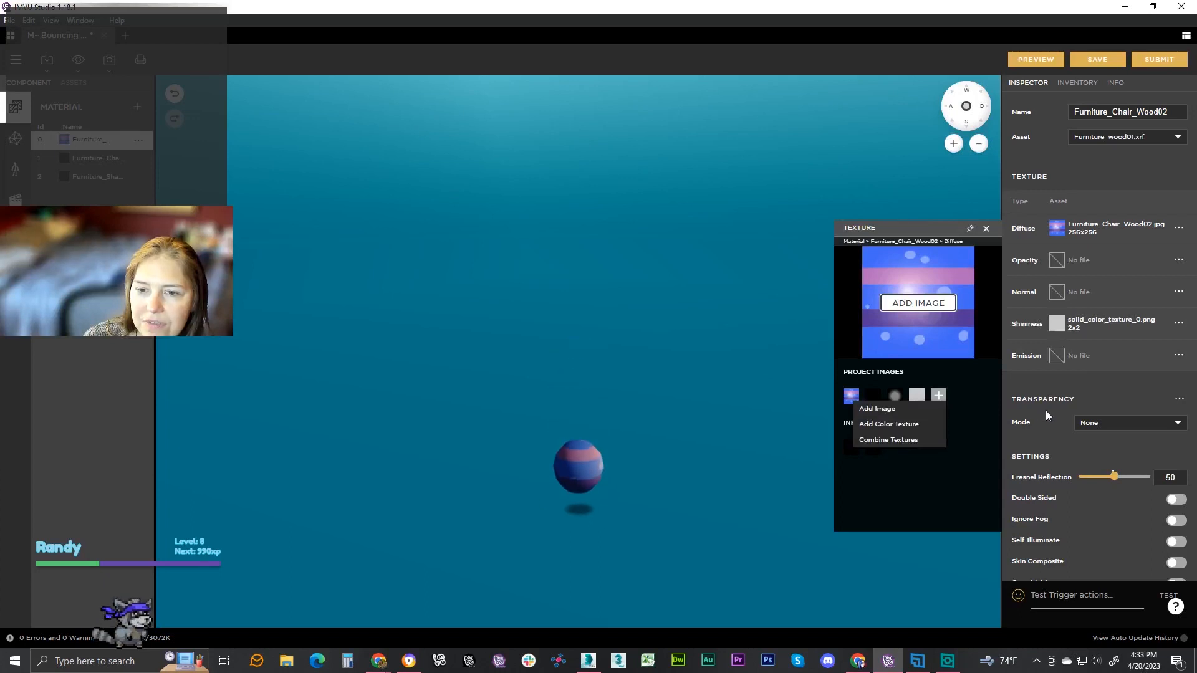
click(1058, 324)
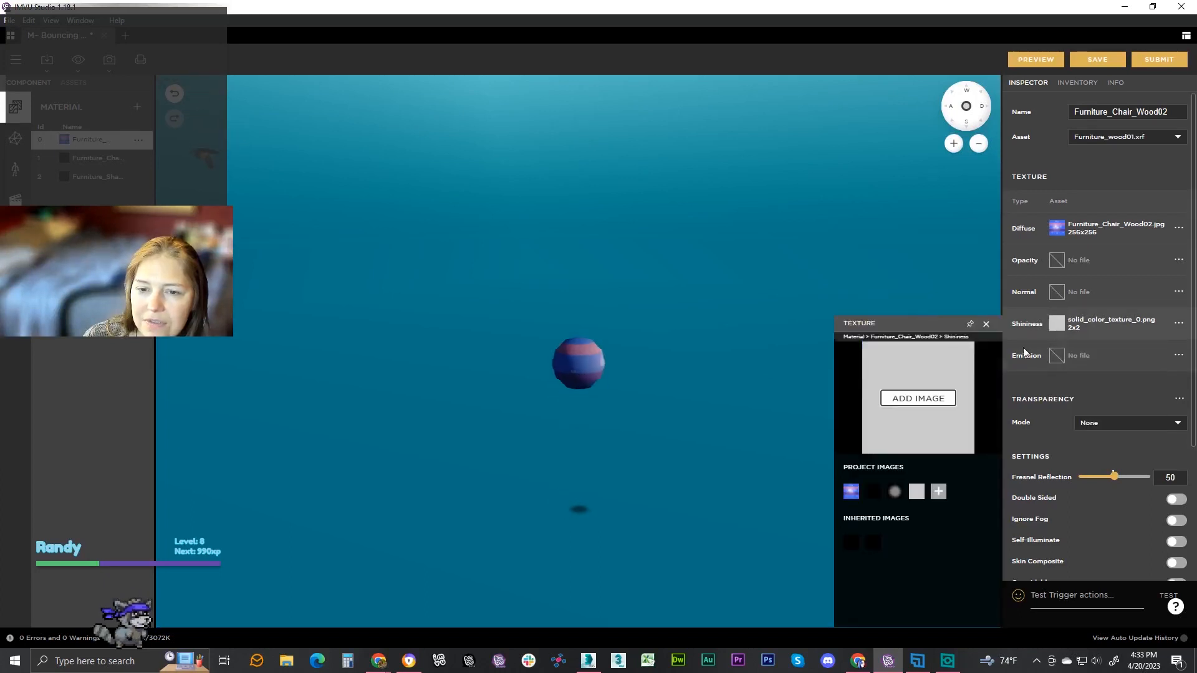
click(939, 492)
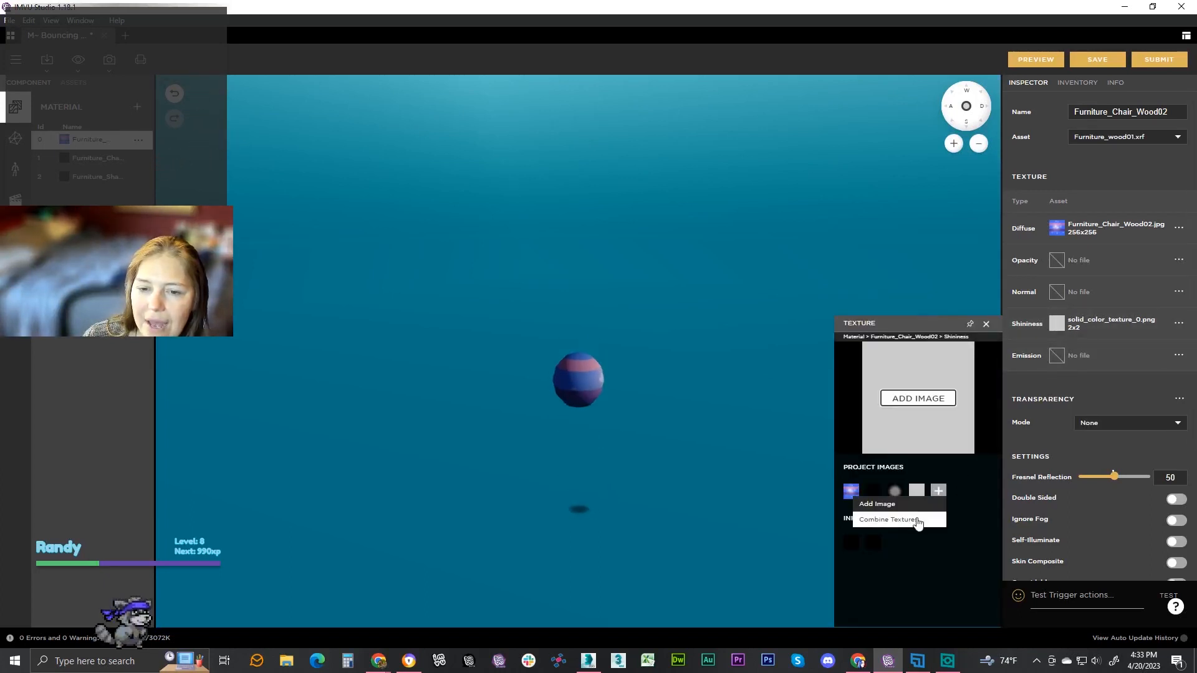
click(986, 323)
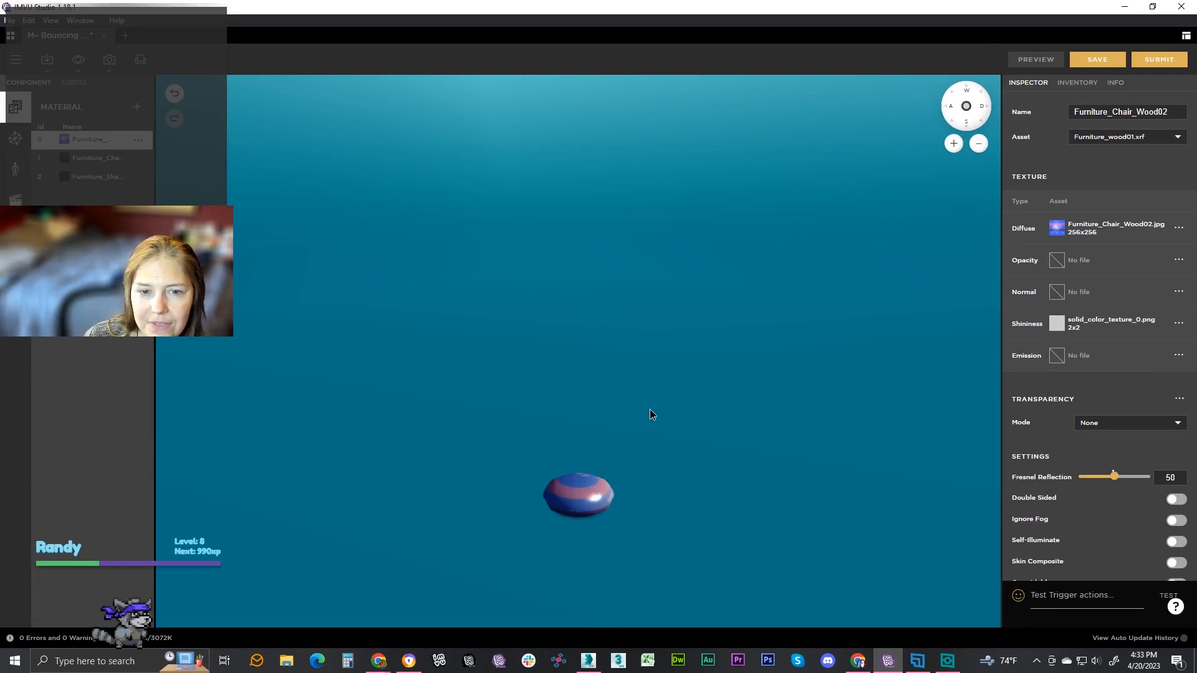
Examine the shininess on the bouncing ball up close, from below and from a distance
drag(551, 421, 450, 422)
scroll(552, 470, up, 4)
drag(552, 470, 760, 492)
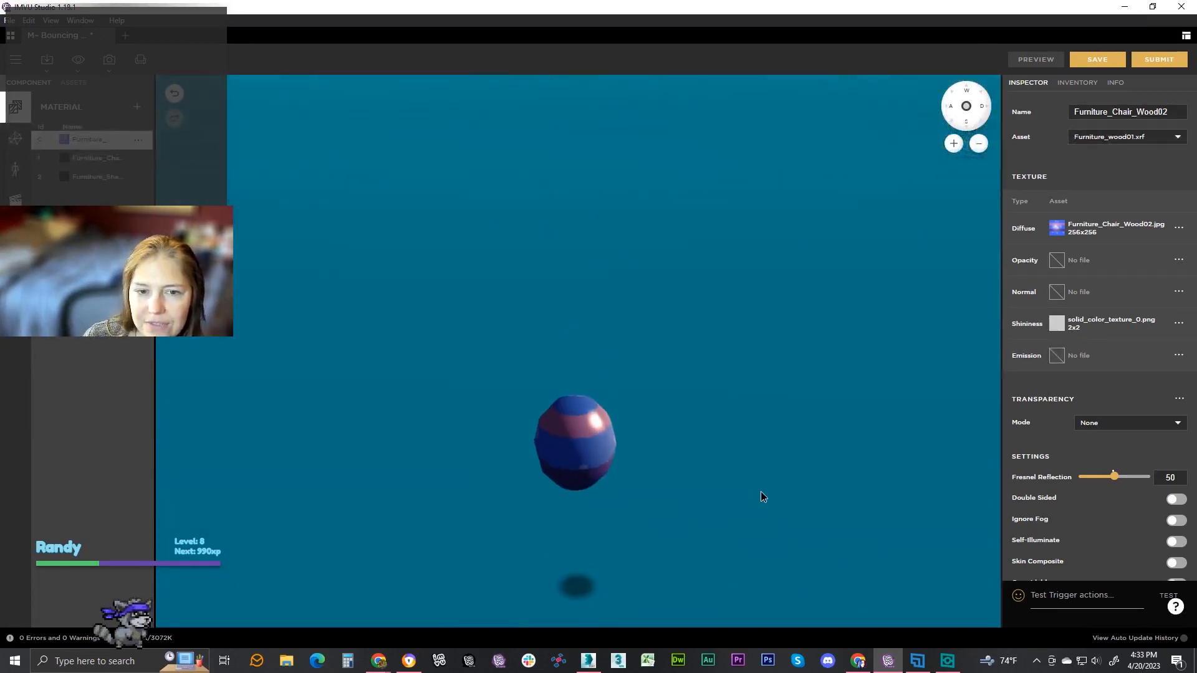
scroll(661, 472, down, 5)
drag(662, 477, 620, 279)
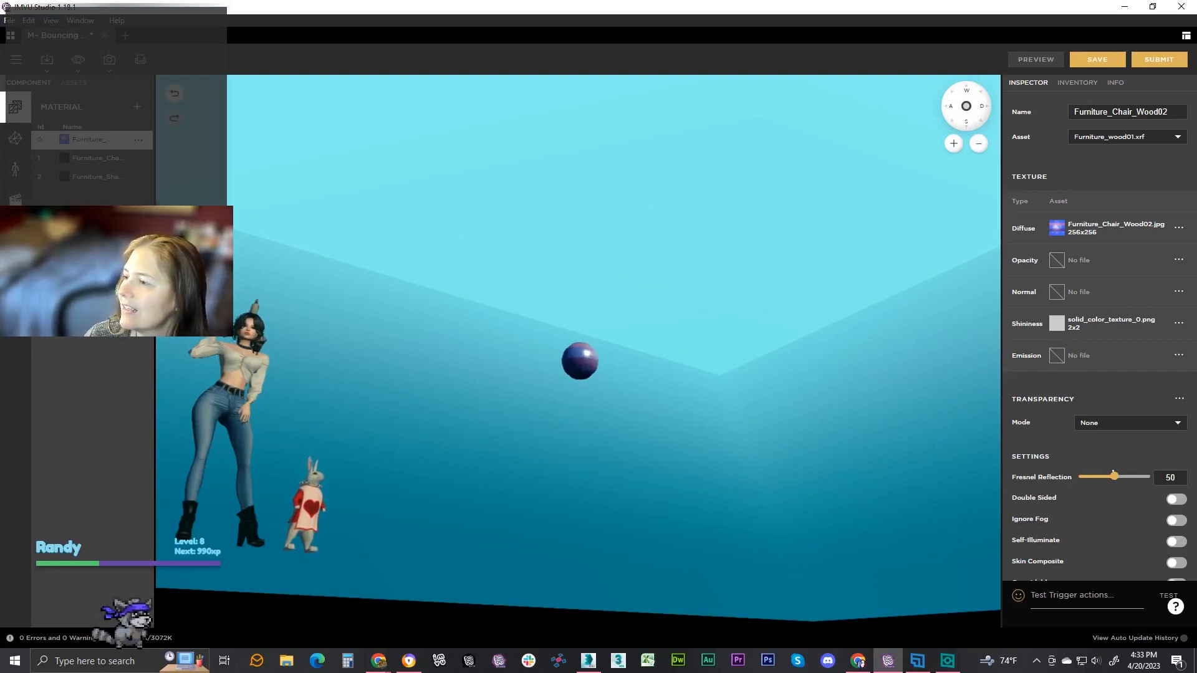
drag(653, 300, 590, 429)
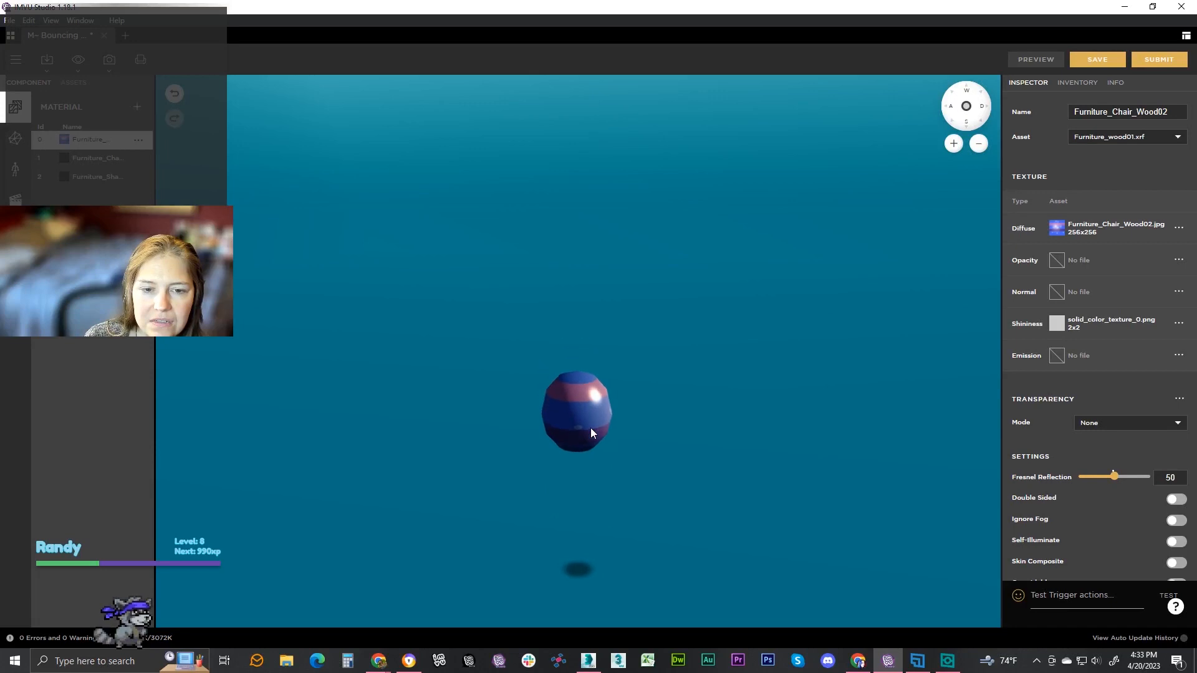
scroll(589, 430, down, 5)
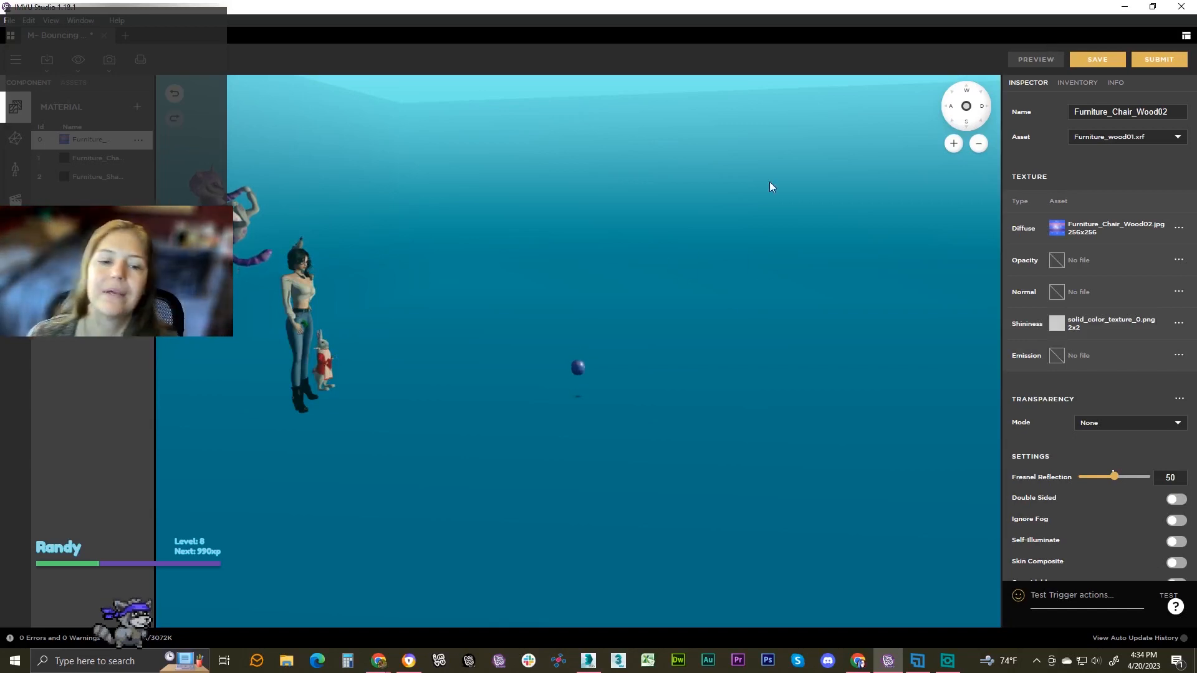
scroll(499, 334, up, 5)
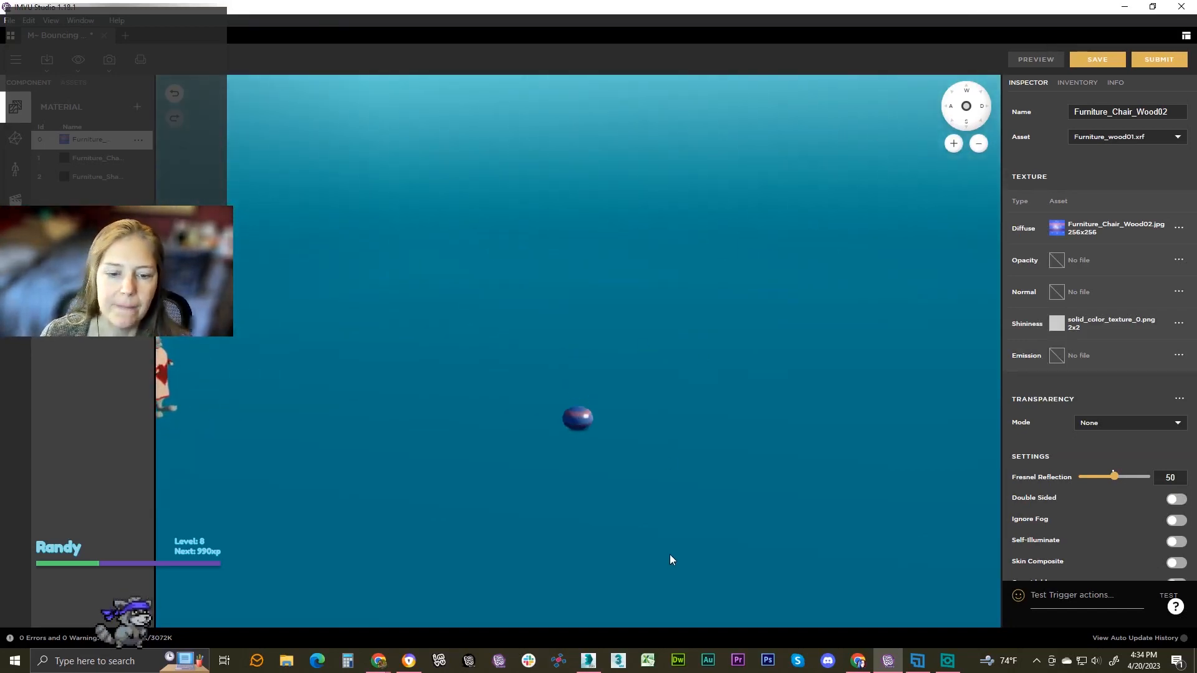
Switch to 3ds Max and play ballfurniture.max's bounce animation, viewing the ball and its shadow up close before scrubbing back to the start
click(589, 662)
middle_drag(907, 431, 861, 483)
scroll(852, 393, up, 5)
scroll(851, 393, down, 5)
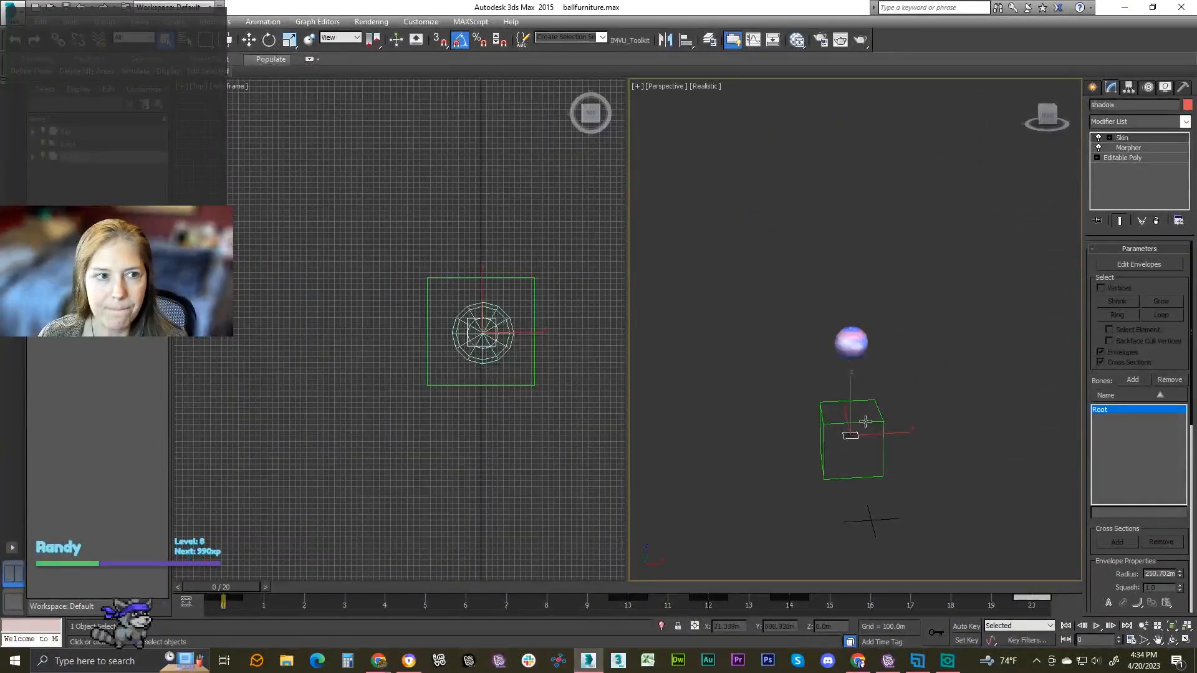
drag(248, 587, 383, 588)
key(/)
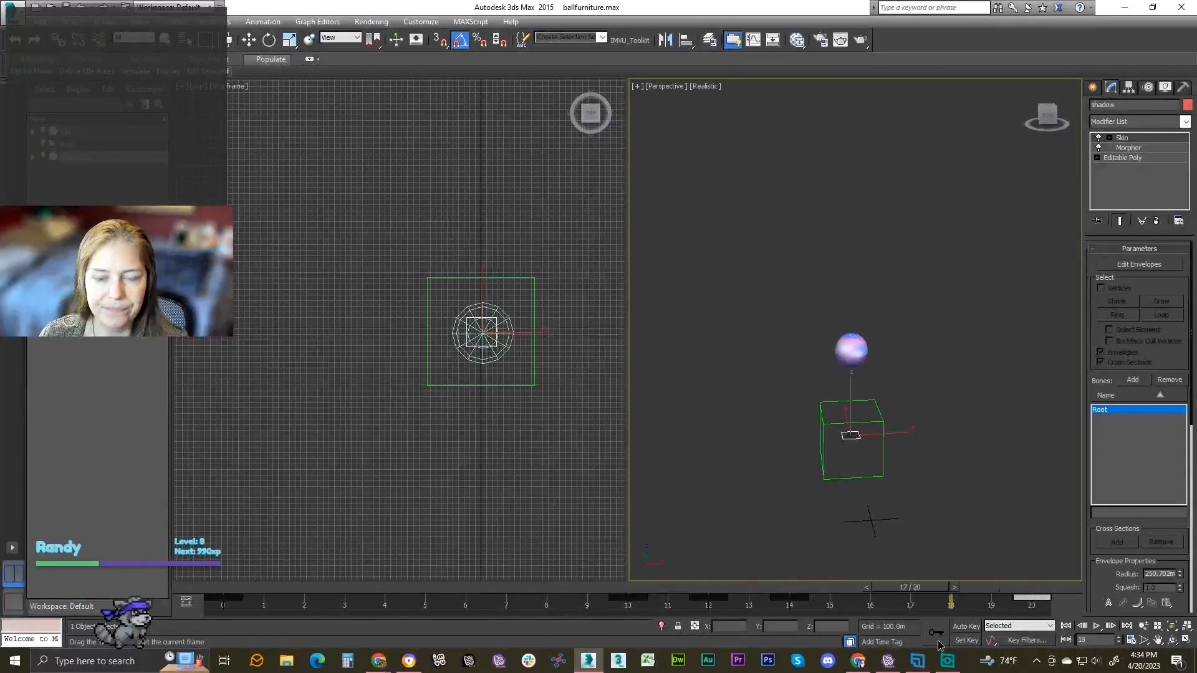
scroll(862, 481, up, 5)
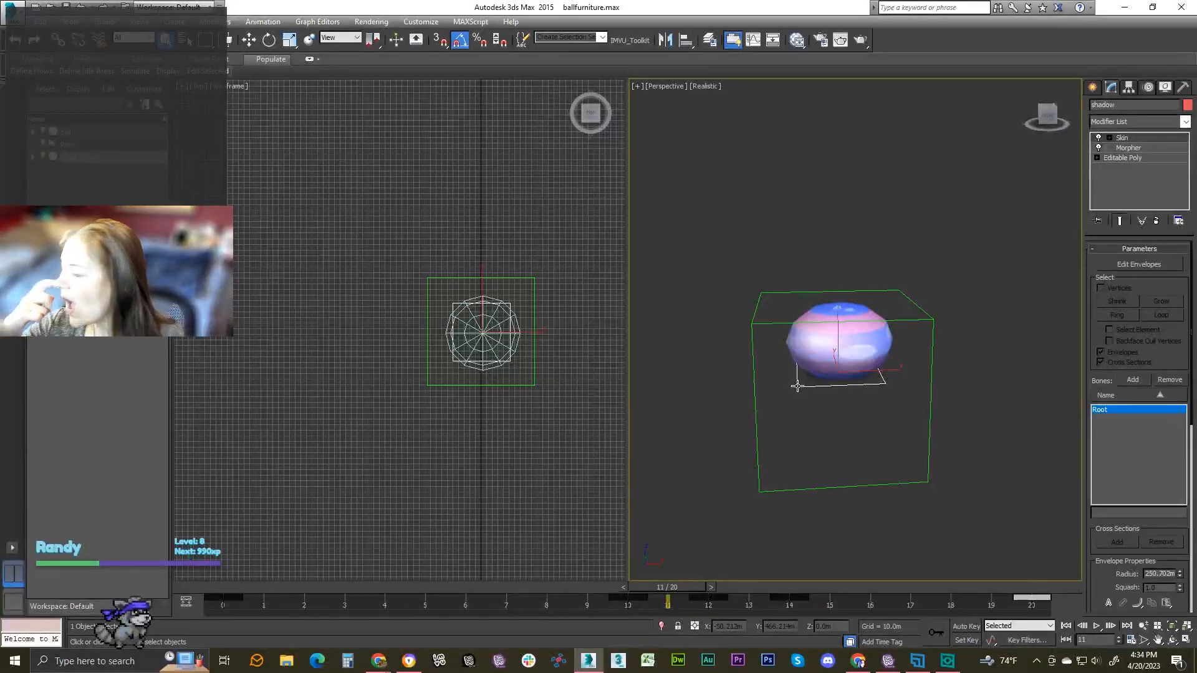
drag(649, 585, 223, 603)
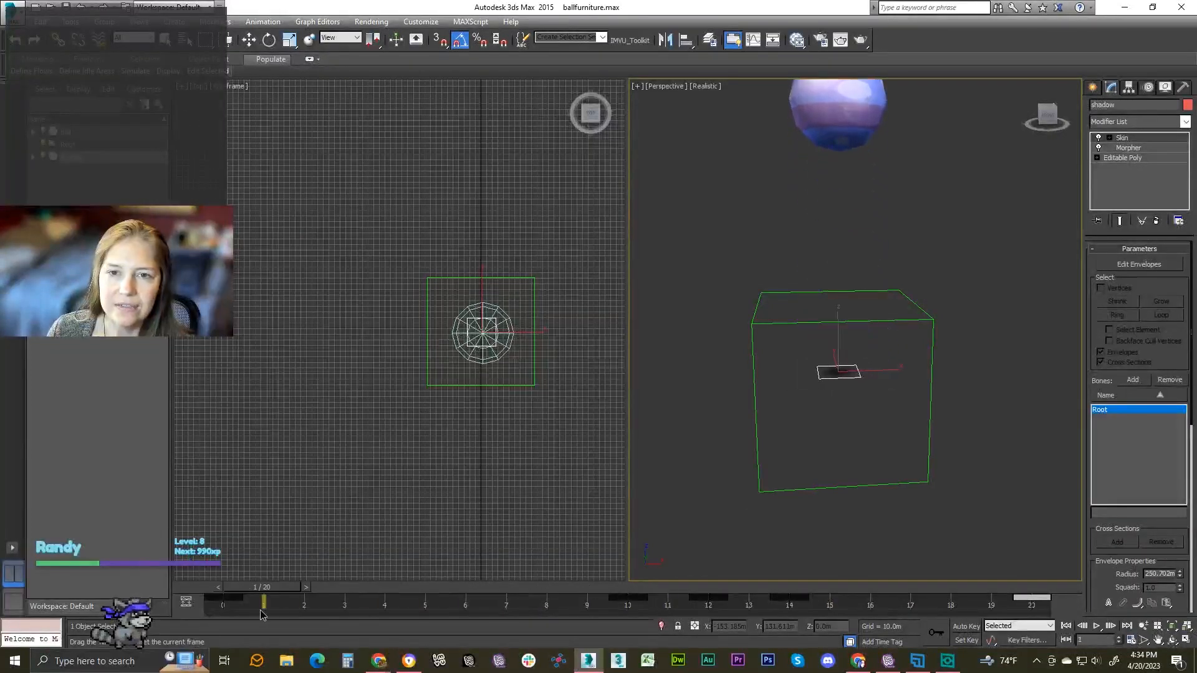
Scrub the bounce animation to frames 12, 7 and 14 and back to 0, examining the ball's squash and stretch
middle_drag(723, 353, 767, 409)
scroll(770, 415, down, 3)
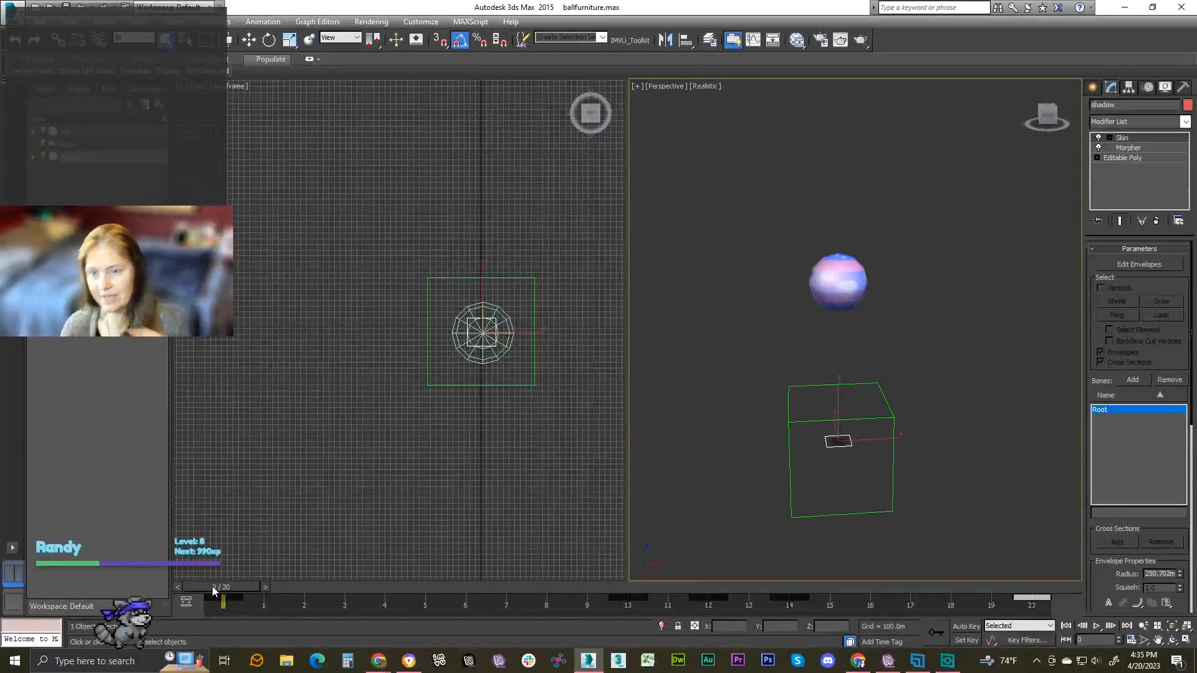
drag(234, 587, 723, 596)
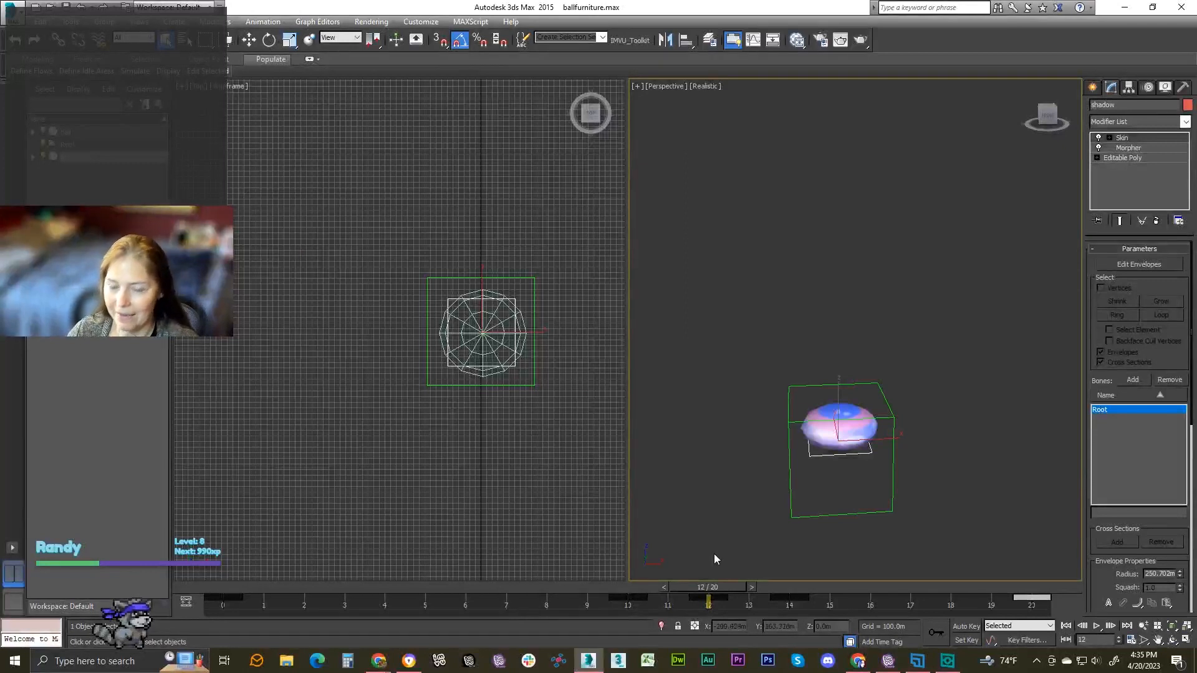
drag(712, 591, 509, 618)
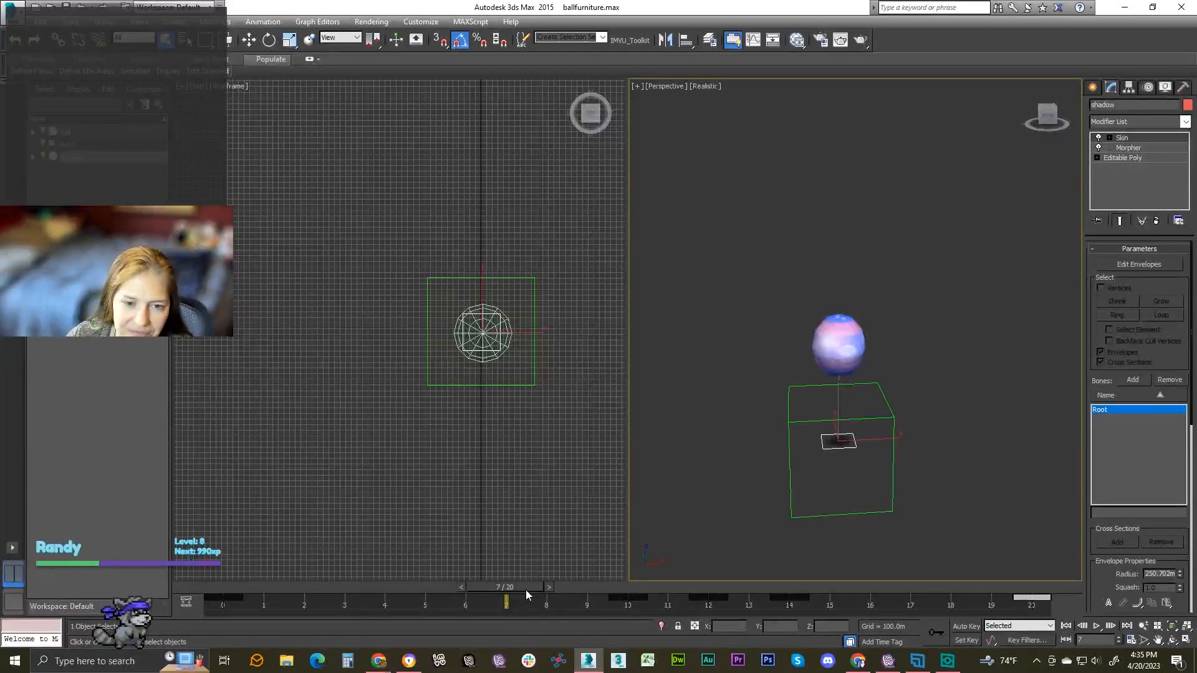
drag(526, 590, 813, 594)
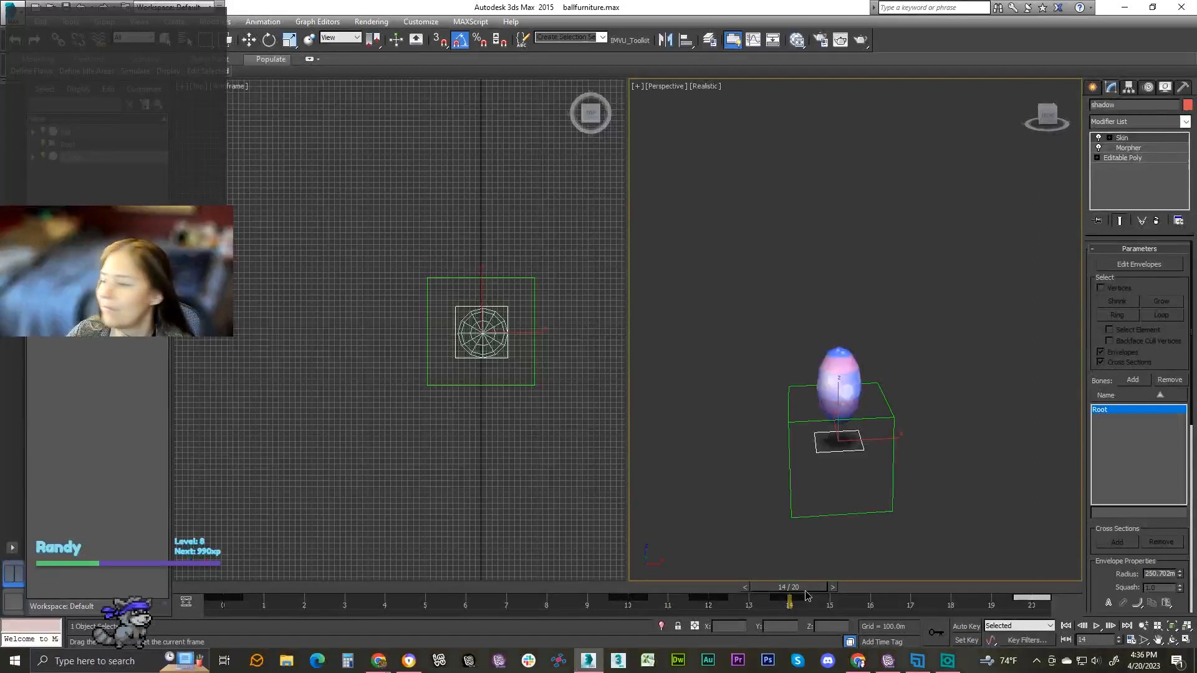
drag(806, 595, 171, 621)
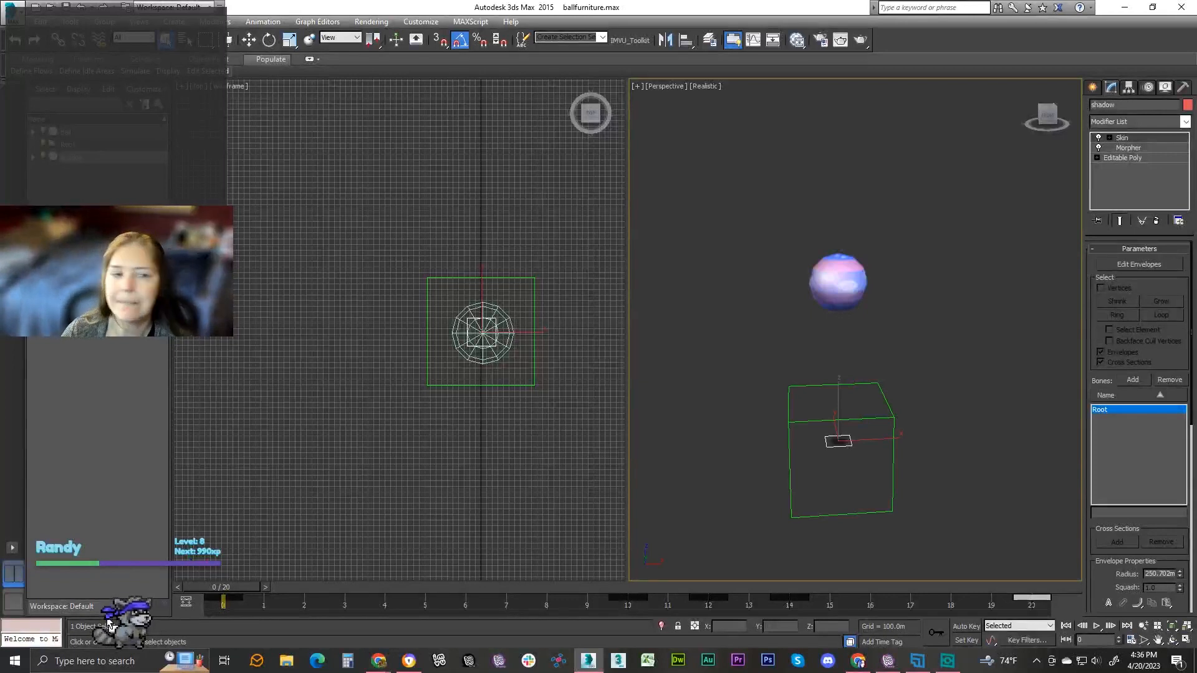
Expand the ball's hierarchy and unhide its three morph target shapes, leaving the squashed one hidden again
click(34, 157)
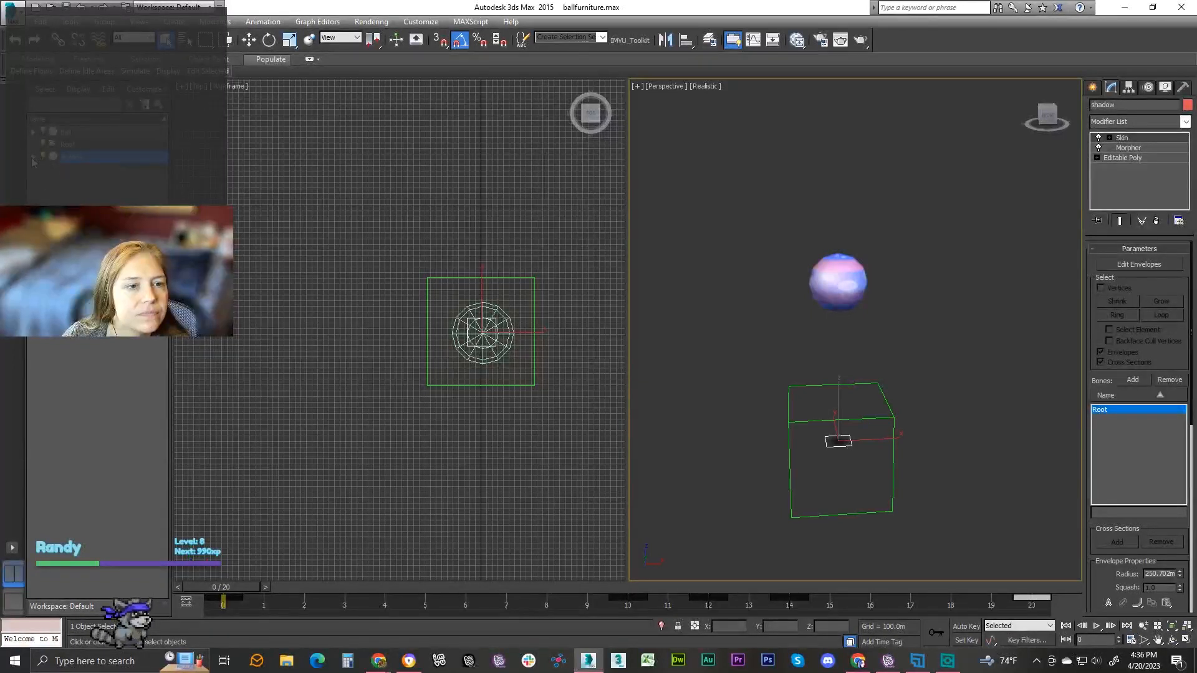
click(33, 133)
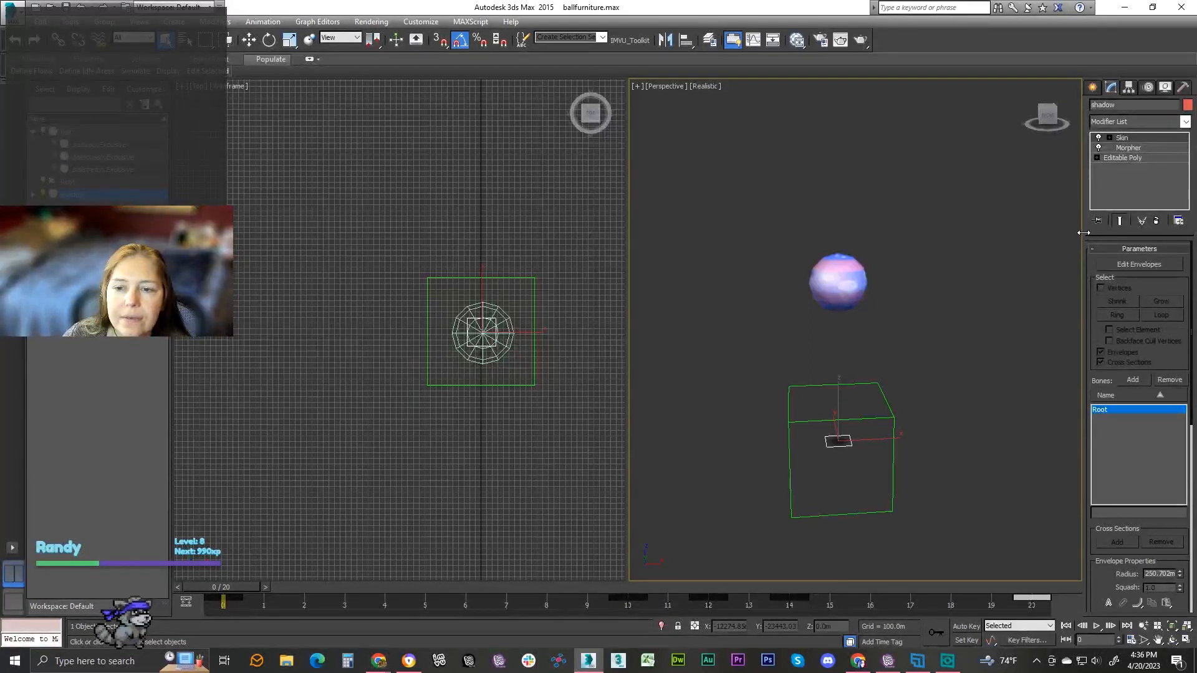
mouse_move(1083, 233)
mouse_down()
mouse_move(1029, 234)
mouse_move(1100, 236)
mouse_up()
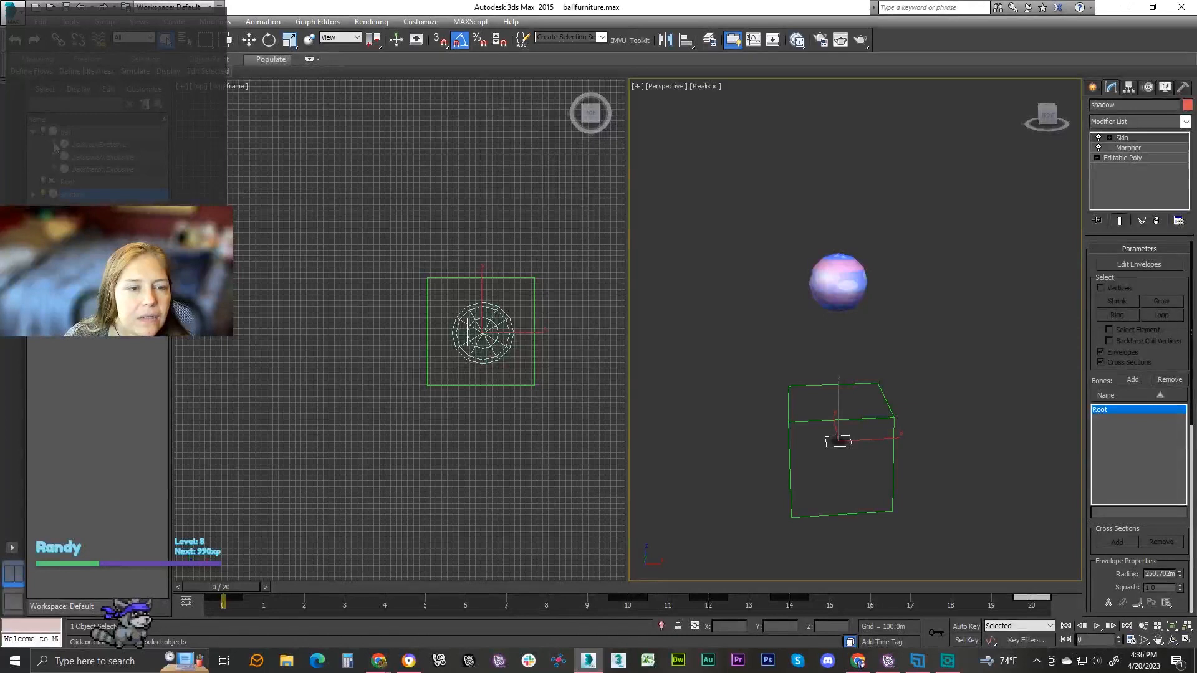
click(56, 146)
click(53, 158)
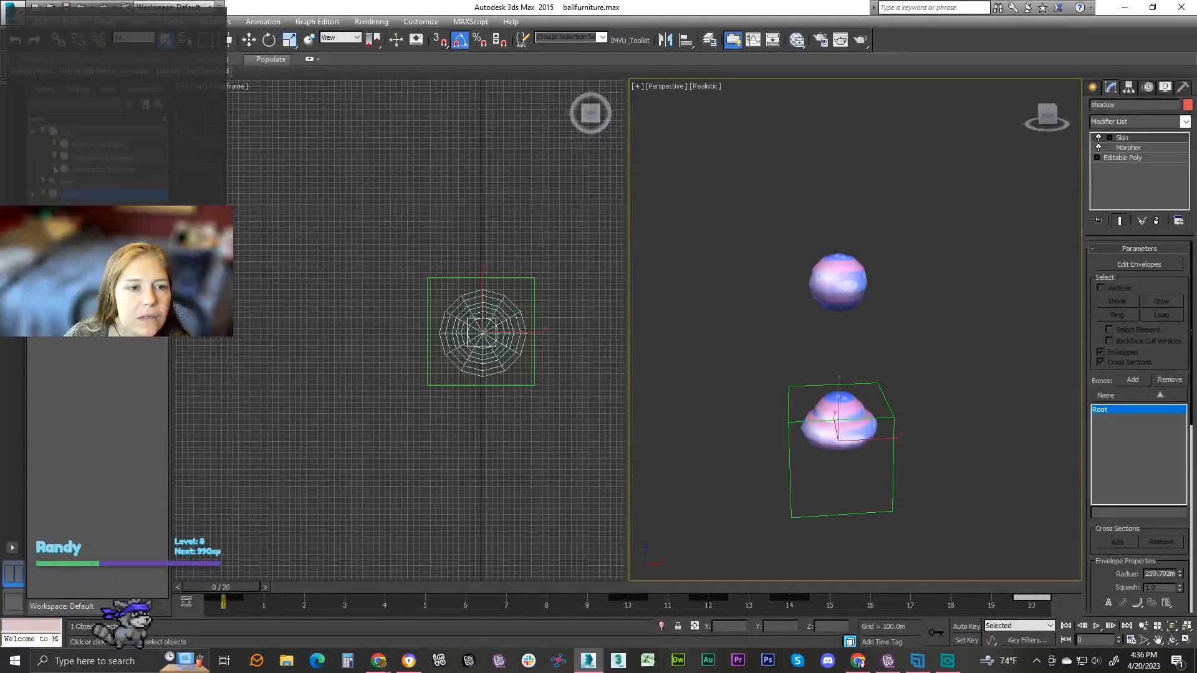
click(54, 170)
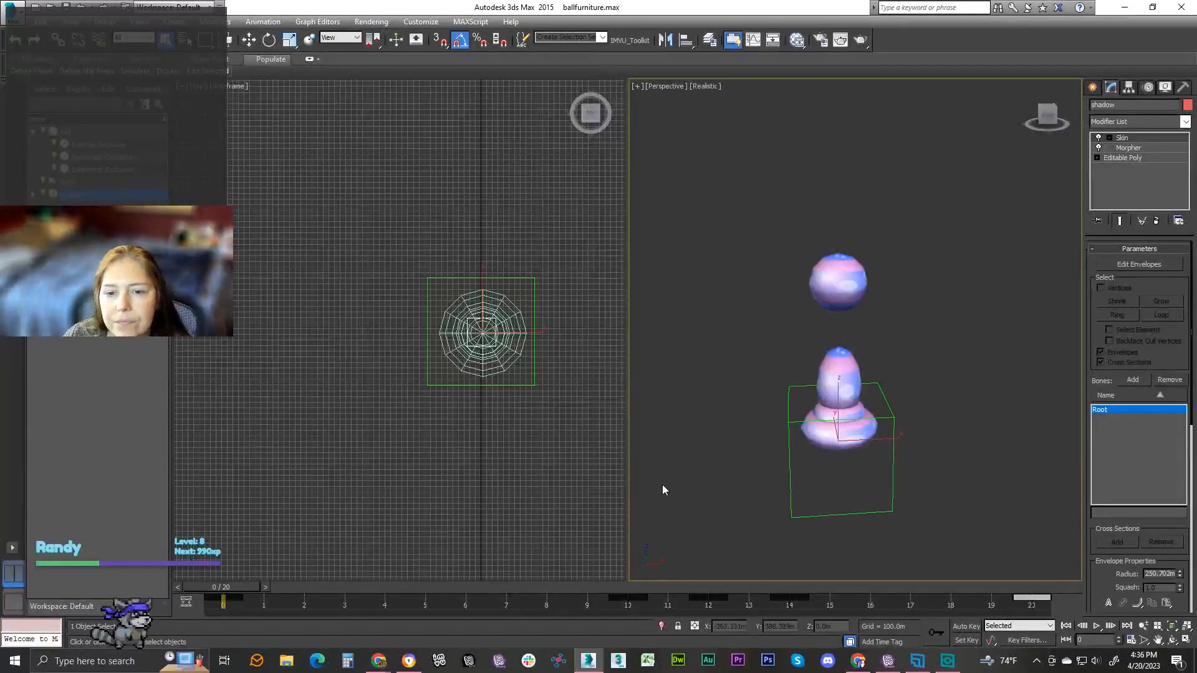
click(55, 156)
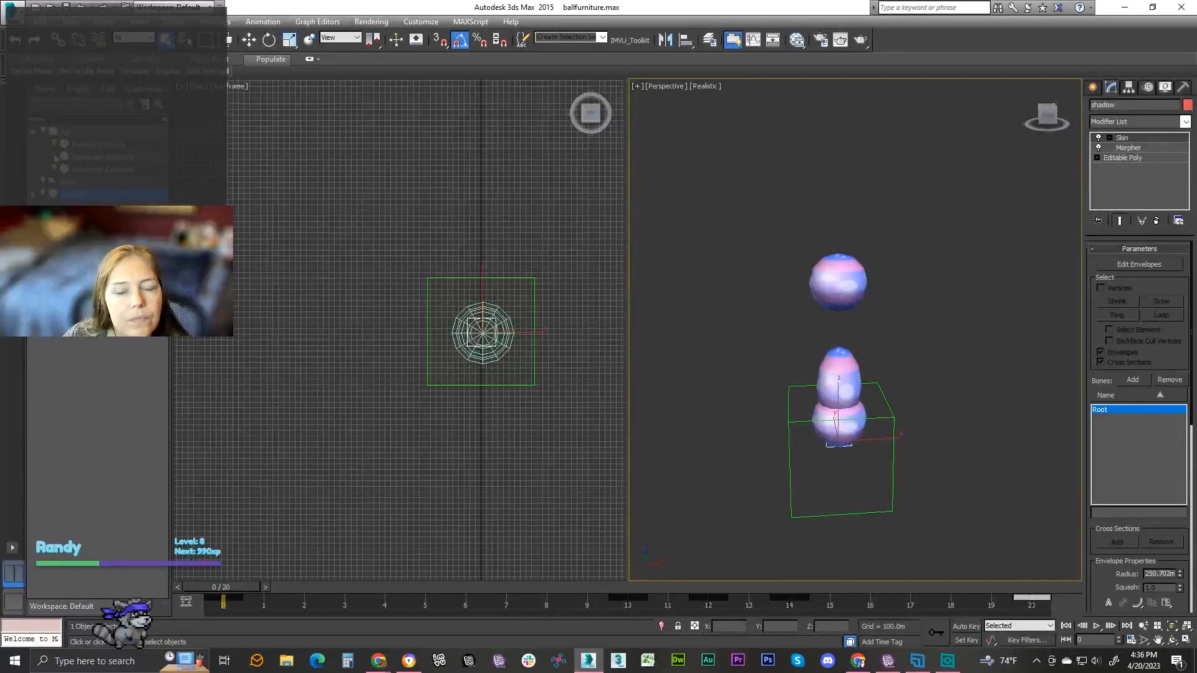
Hide the ball's remaining visible morph target shapes so only the original ball and its shadow are displayed
click(55, 169)
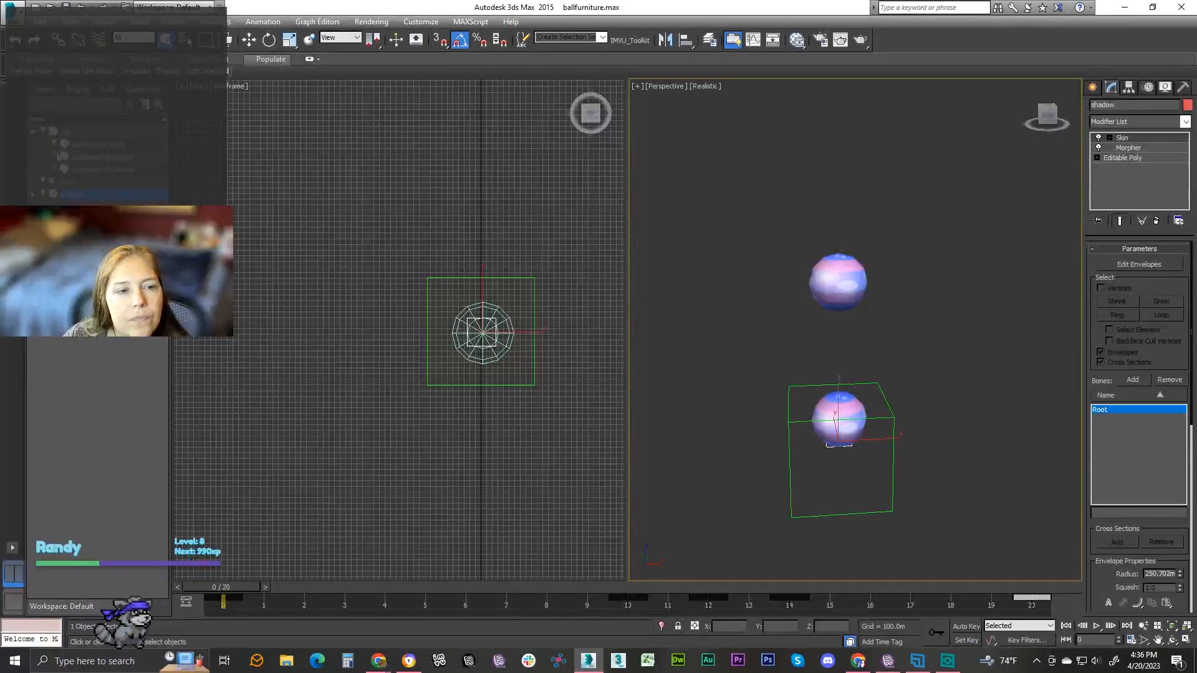
click(56, 156)
click(55, 169)
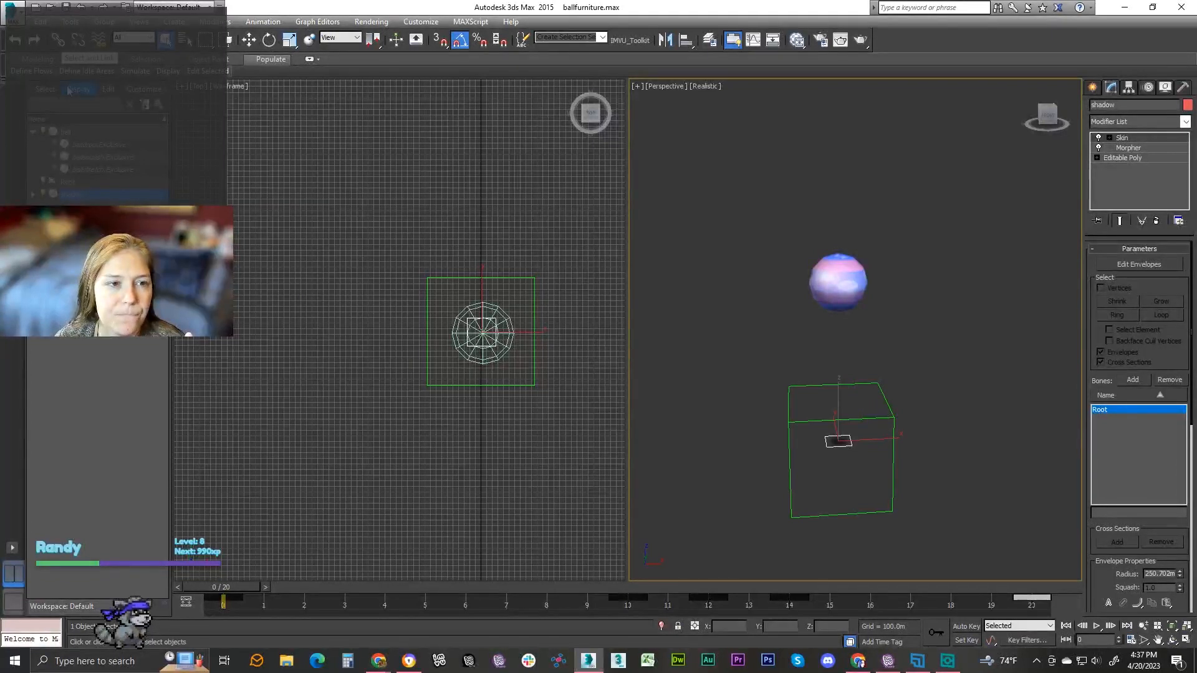
drag(226, 588, 86, 604)
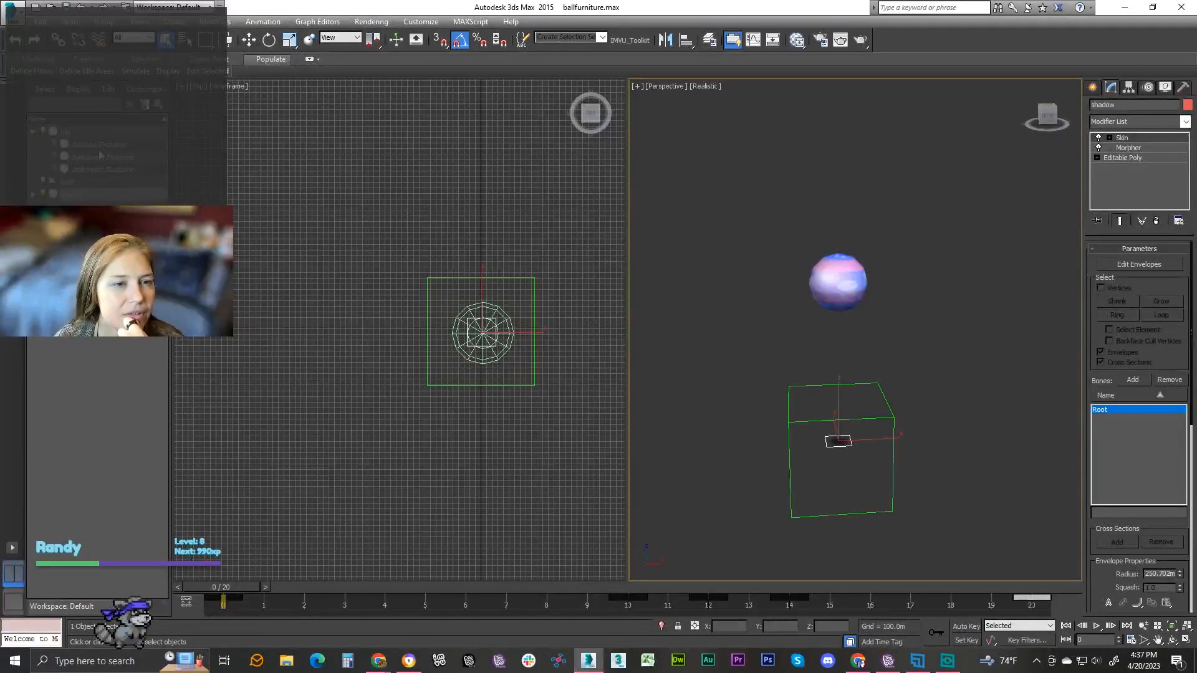
click(409, 661)
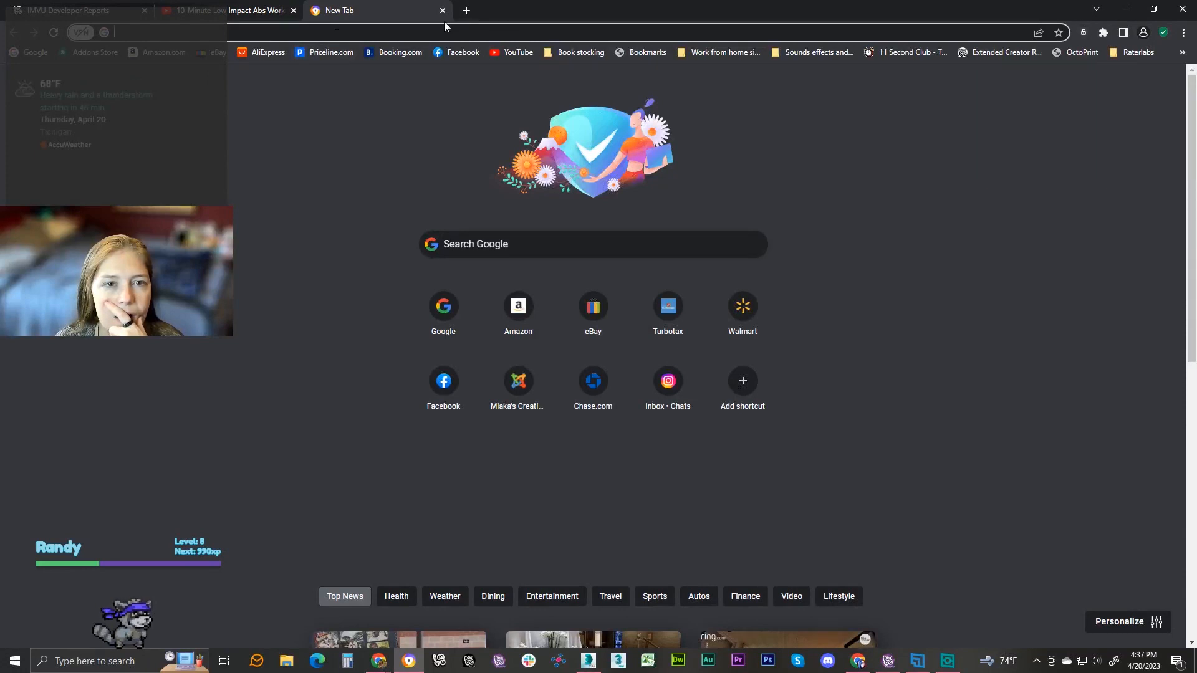
click(1126, 9)
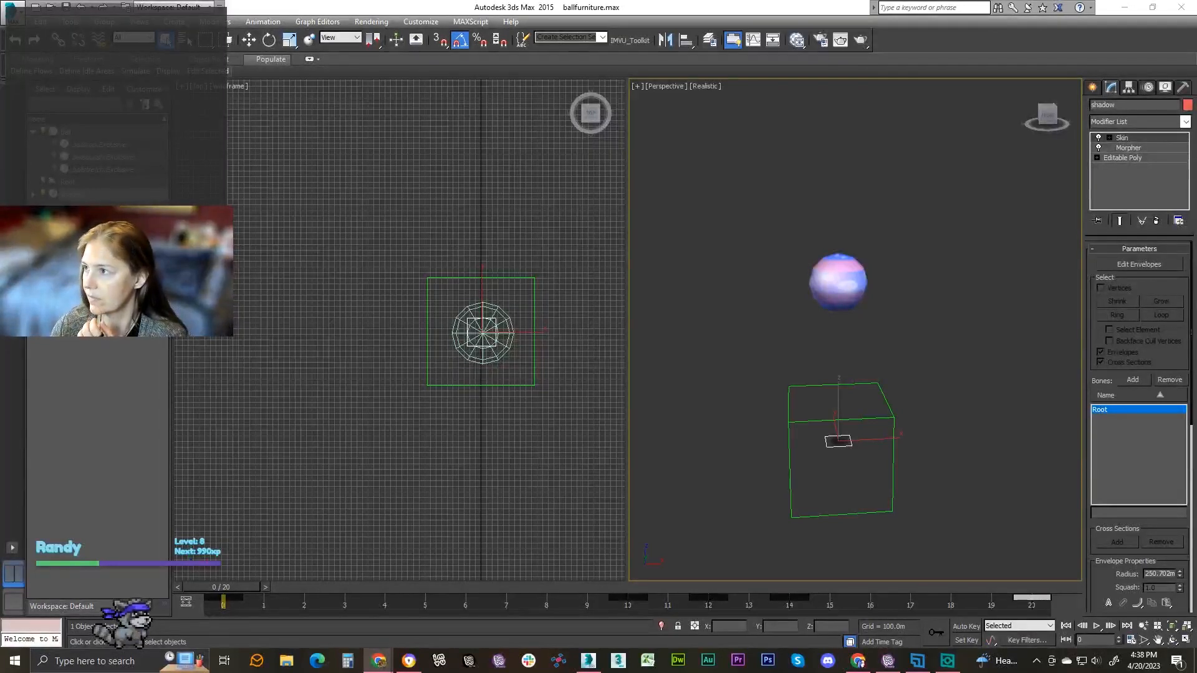
Switch to the Chrome window with the IMVU Creator Education Center, maximize it and dismiss the Microsoft Edge notification
drag(1195, 94, 542, 48)
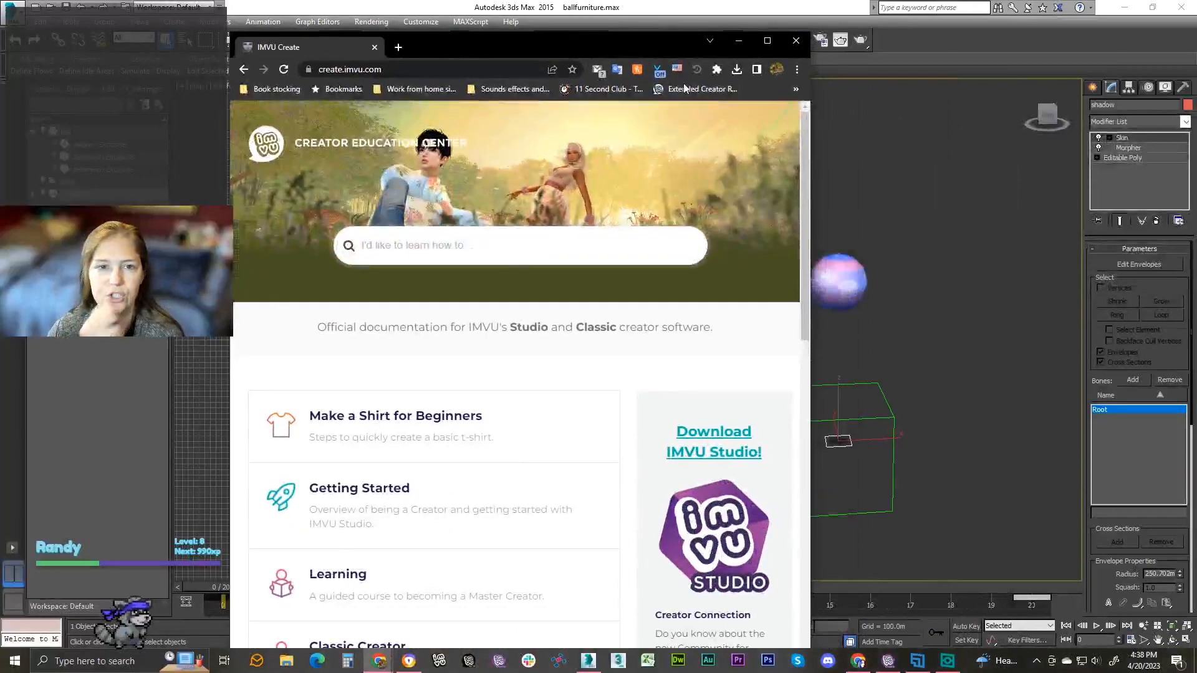
click(762, 41)
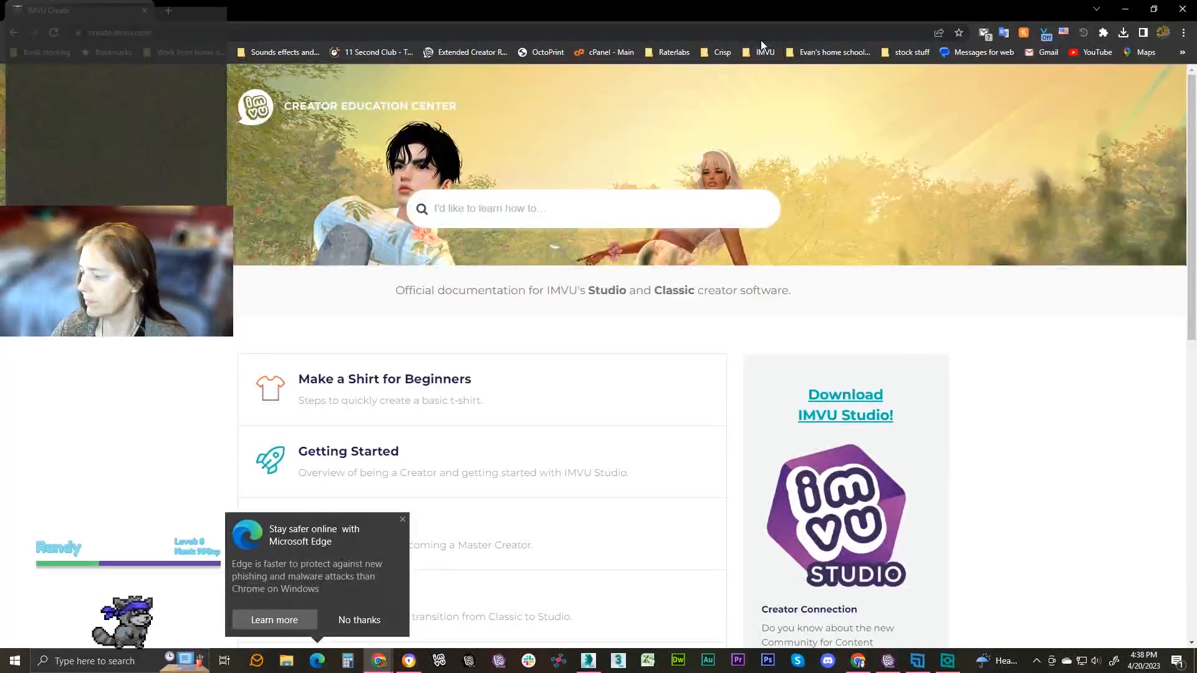
click(403, 519)
scroll(433, 455, down, 3)
scroll(430, 459, up, 1)
scroll(431, 458, up, 2)
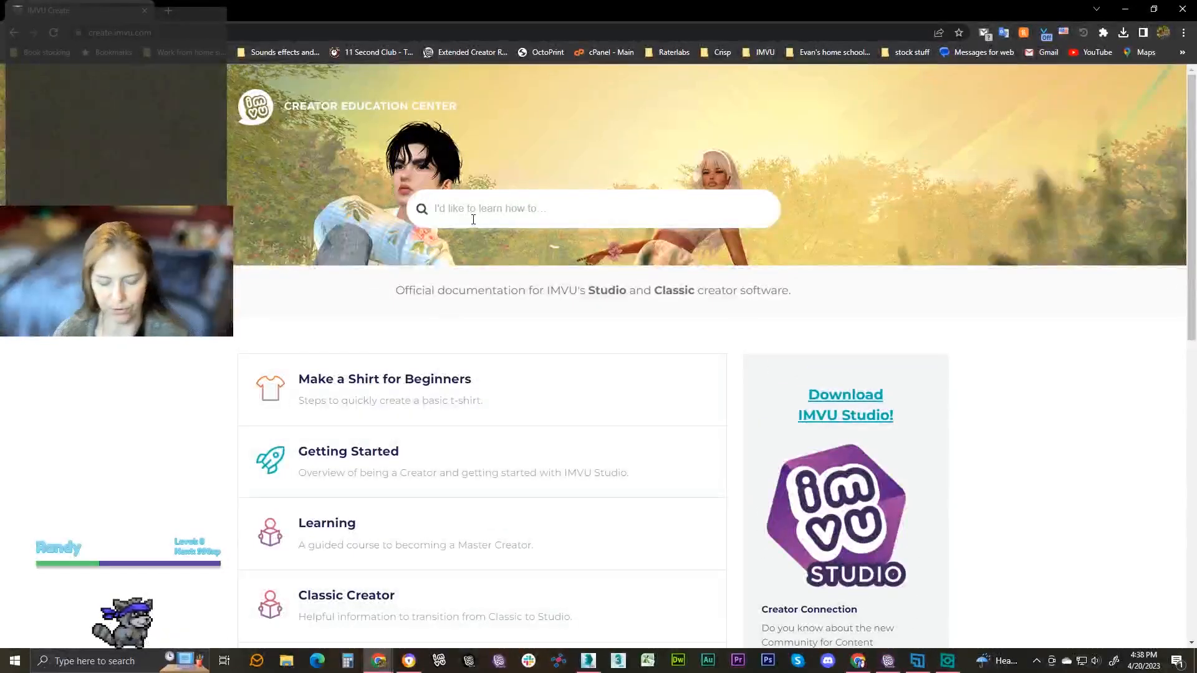
Search the Creator Education Center for "morph" and check the M entries in the Creator Glossary of Terms
click(473, 220)
text(morph)
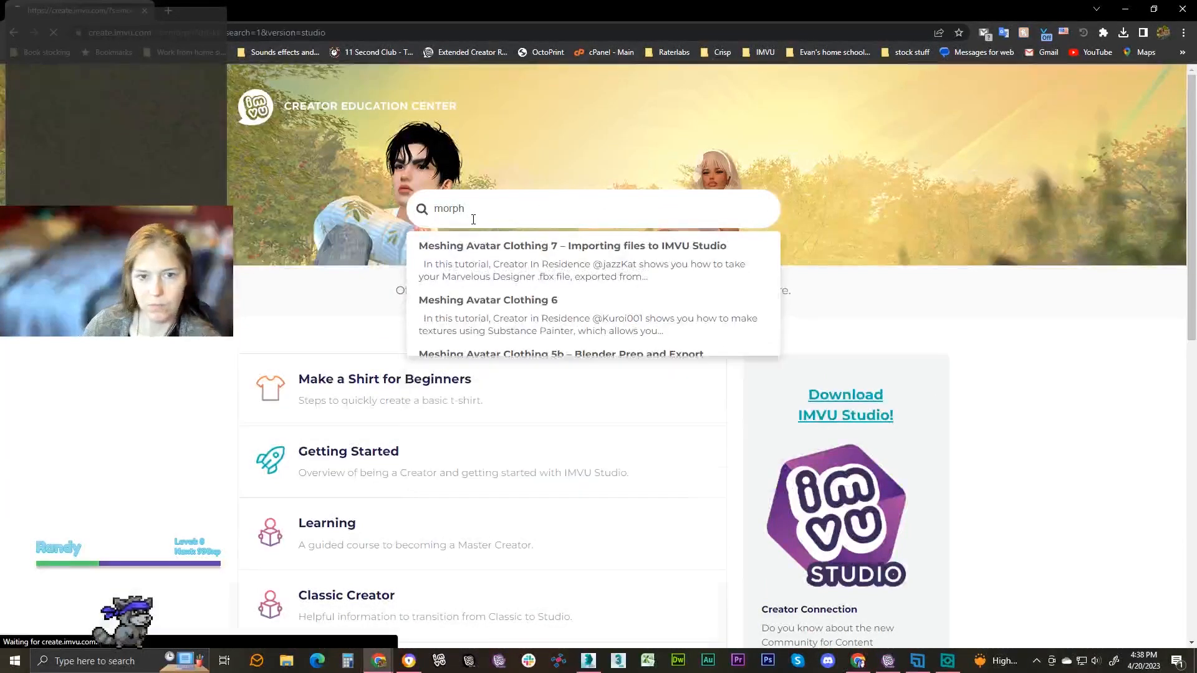
key(Return)
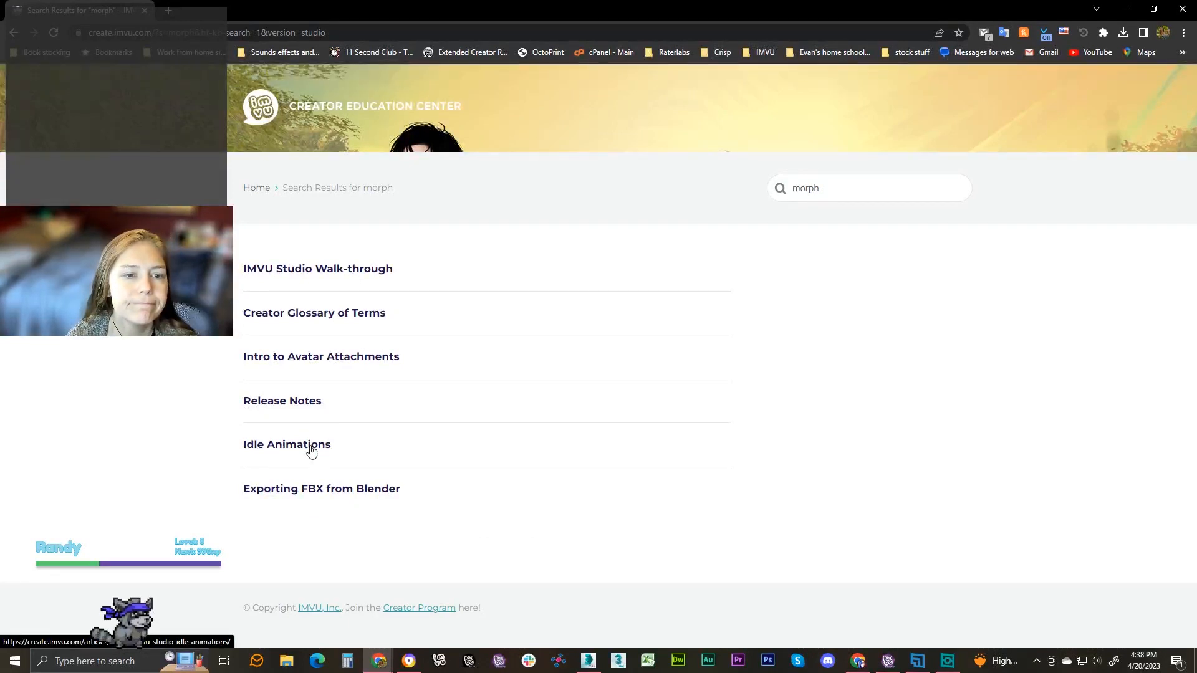
click(303, 315)
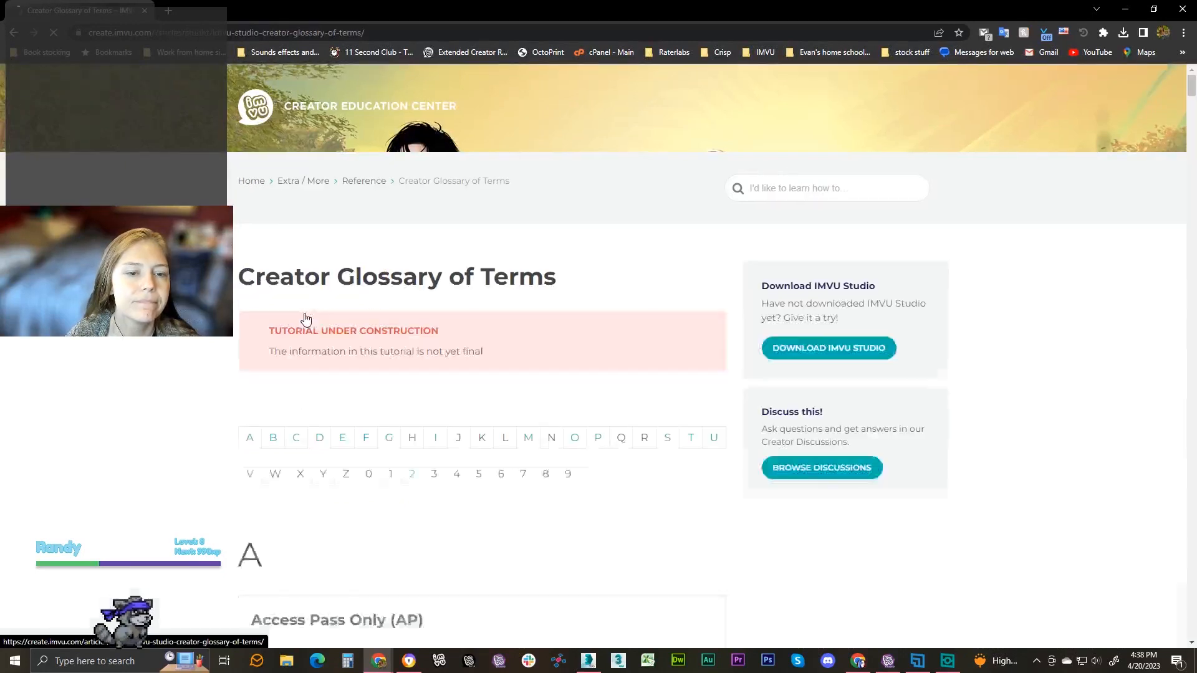
click(528, 438)
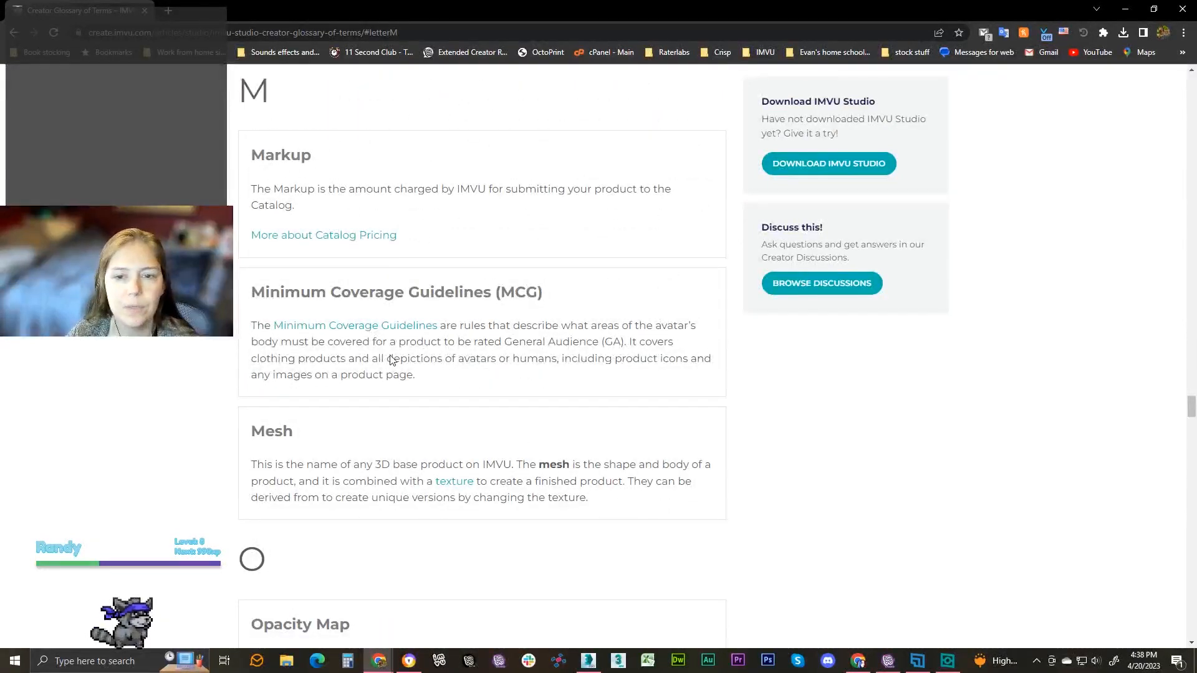
click(12, 33)
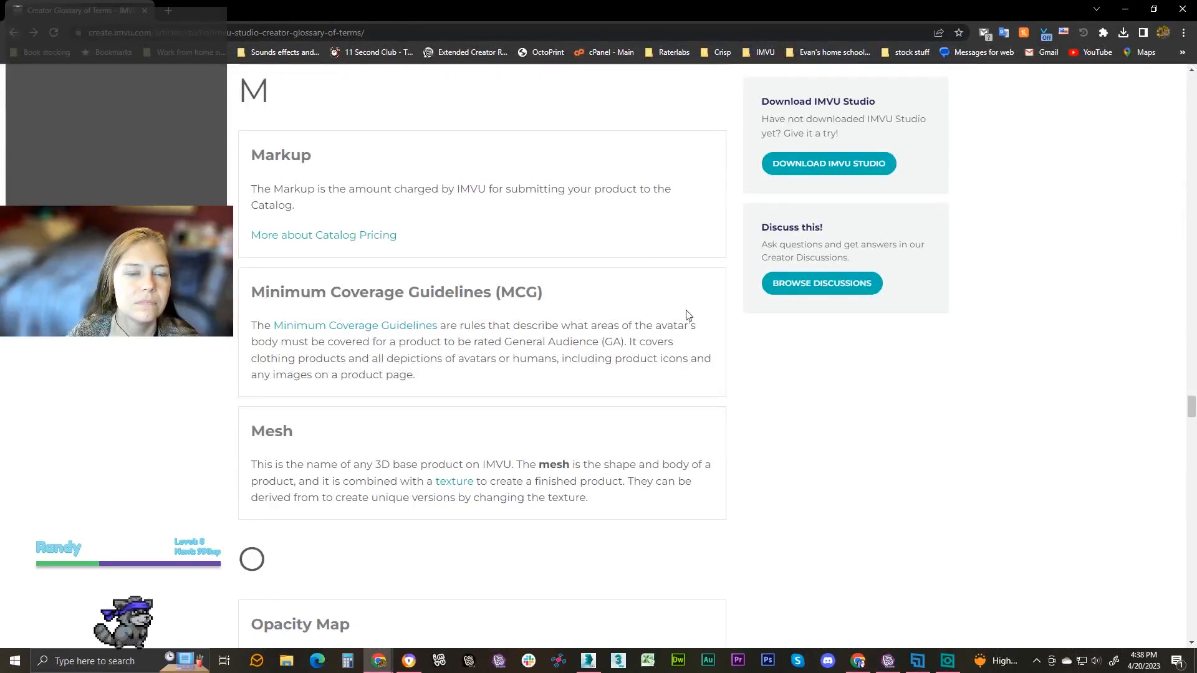
Search the Creator Education Center for "morph animation" and look through the suggested articles
scroll(688, 316, up, 15)
drag(1192, 376, 1192, 81)
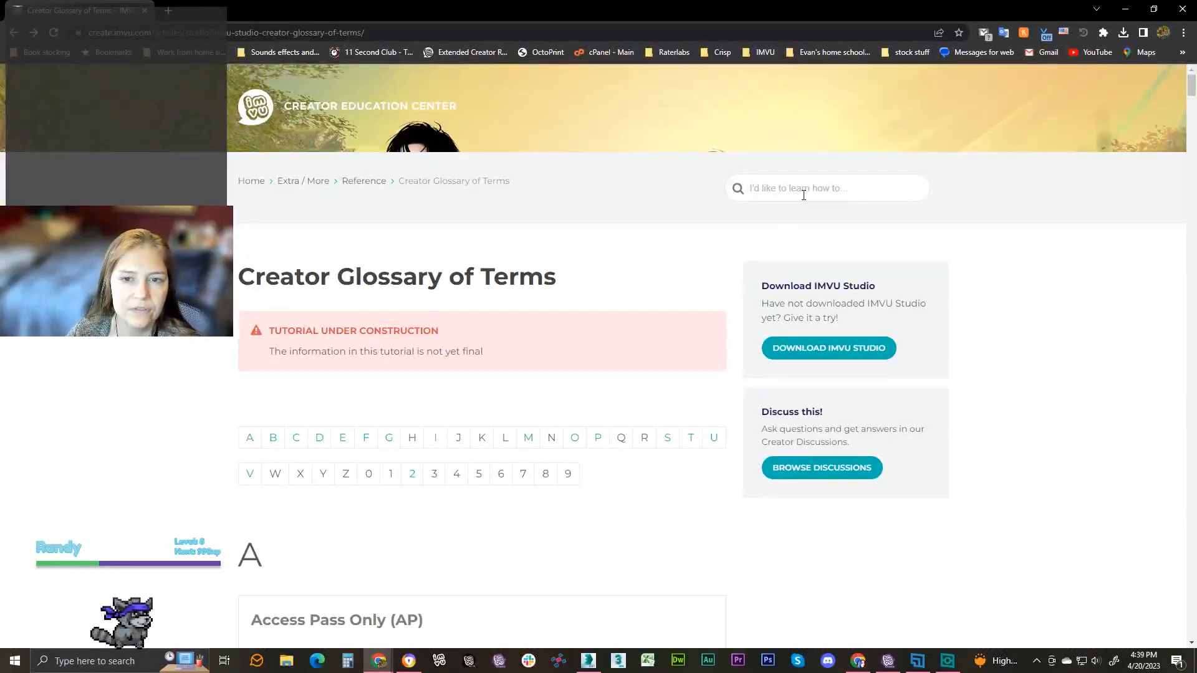
text(morph animation)
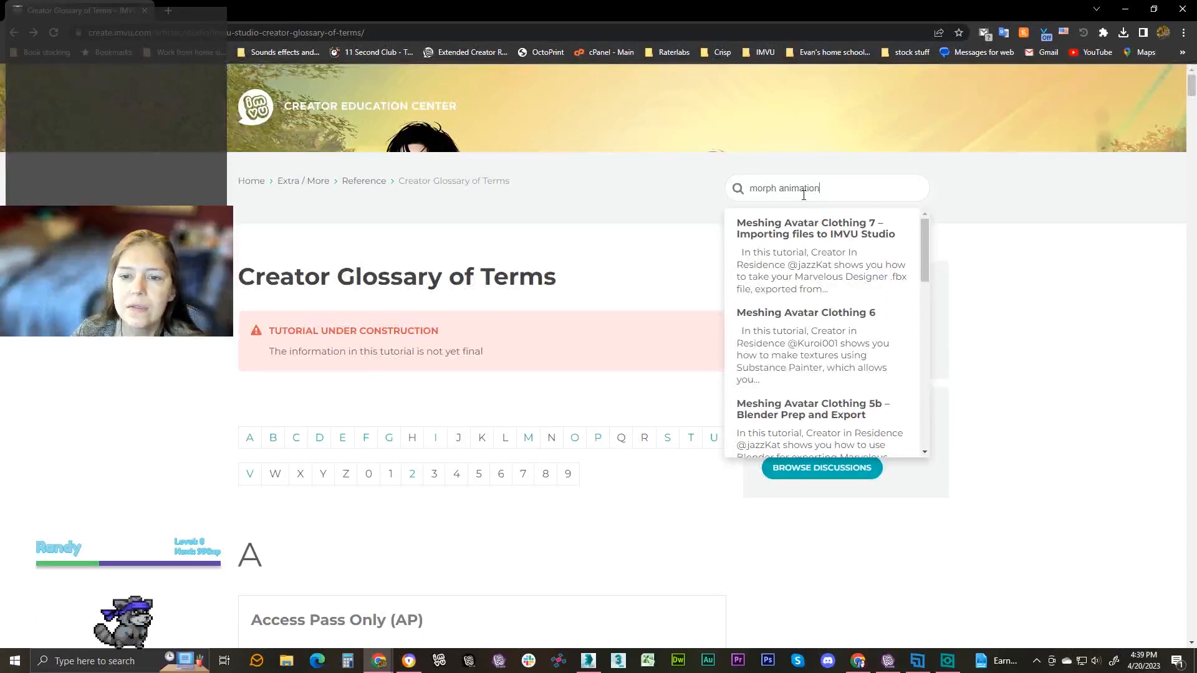
key(Return)
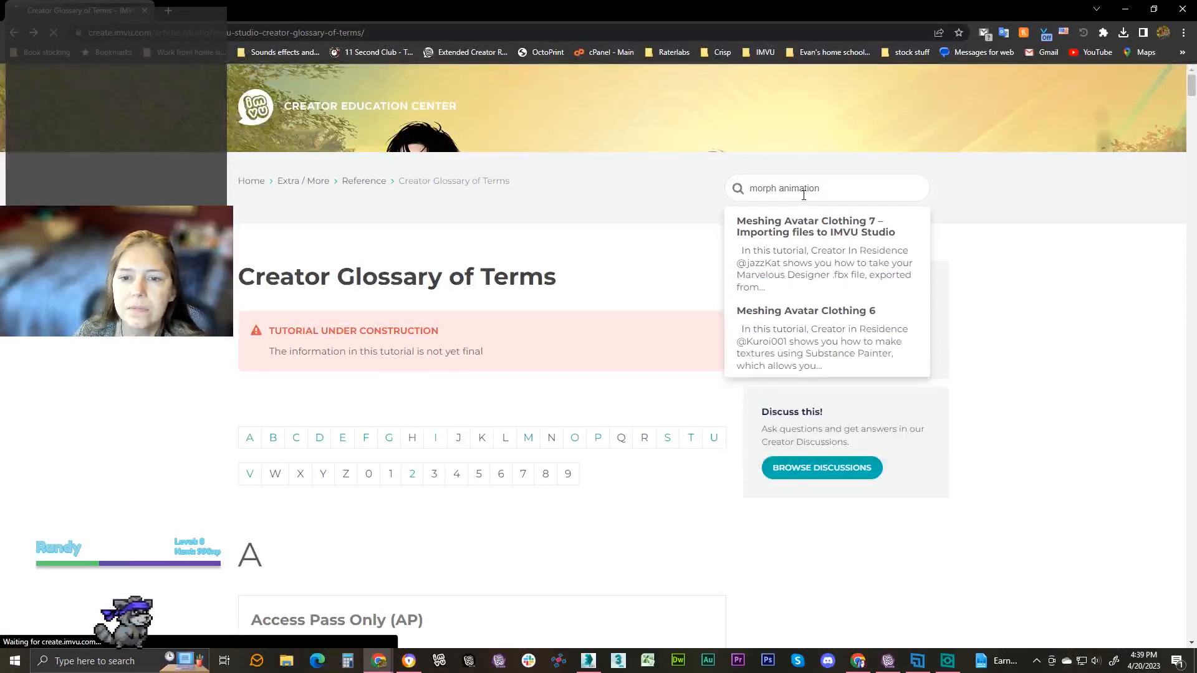
click(820, 192)
scroll(855, 302, down, 3)
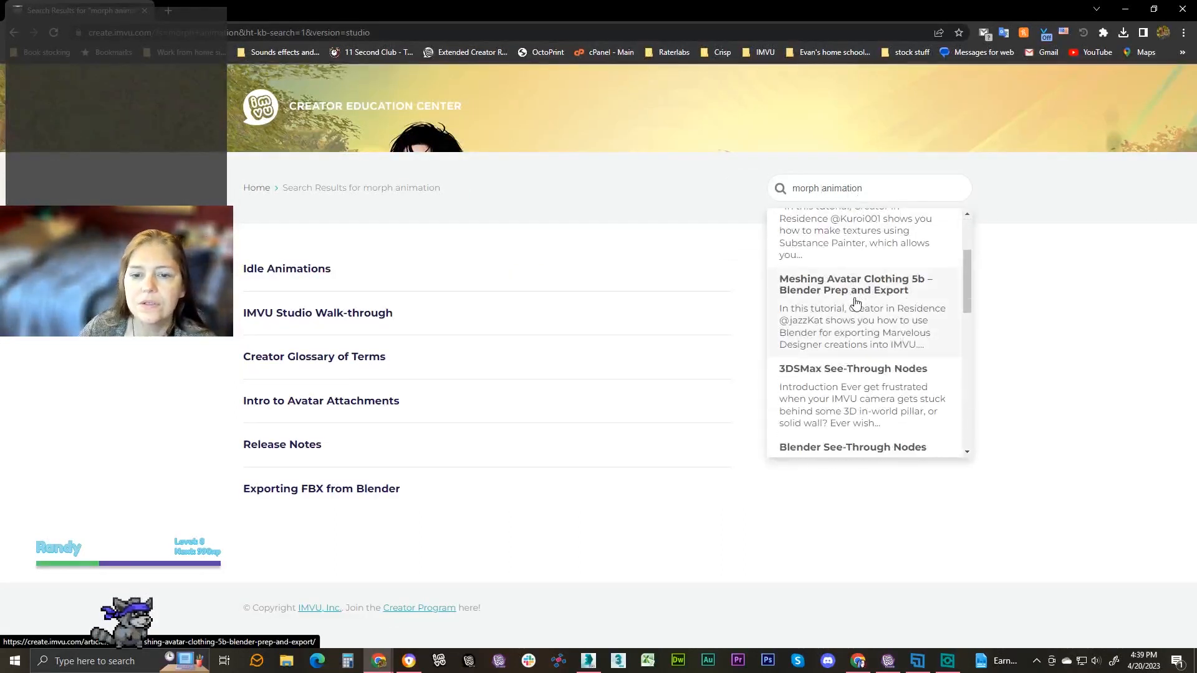
scroll(855, 303, down, 3)
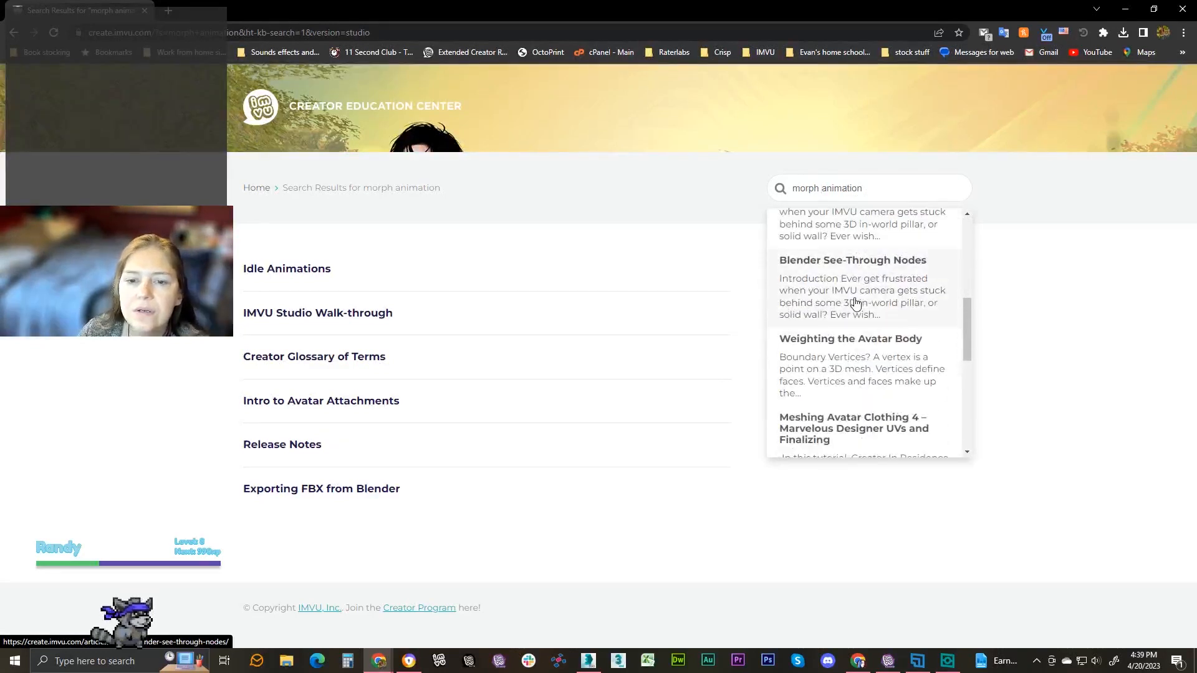
scroll(855, 302, down, 2)
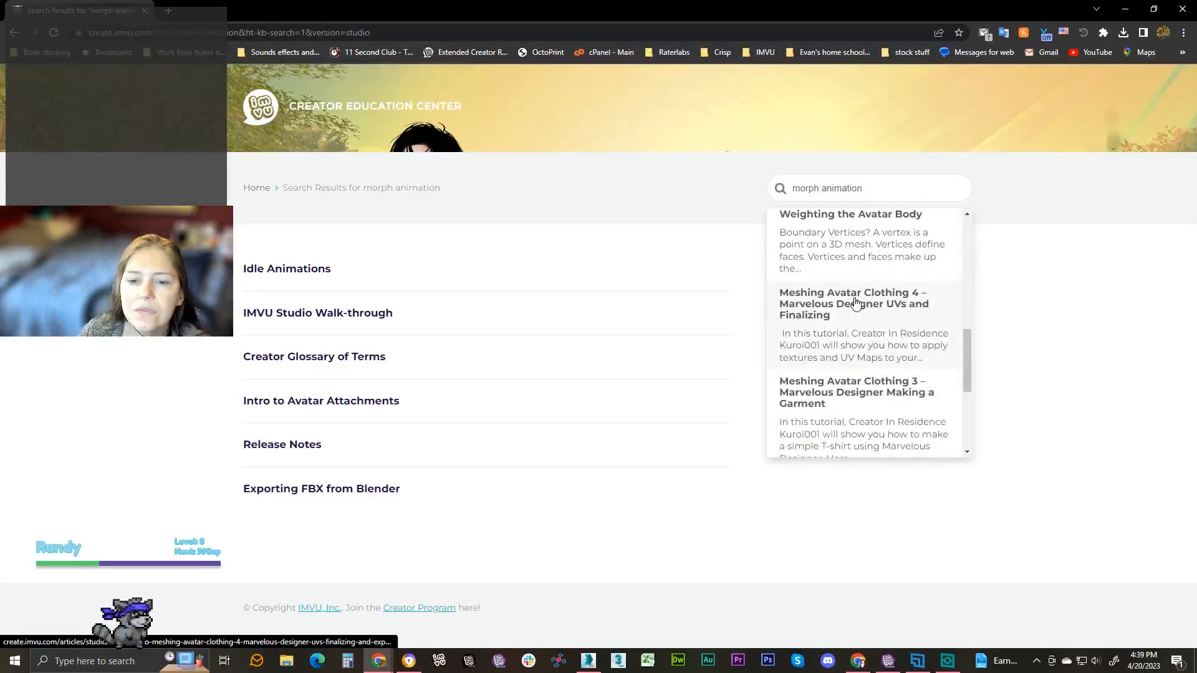
scroll(856, 303, down, 2)
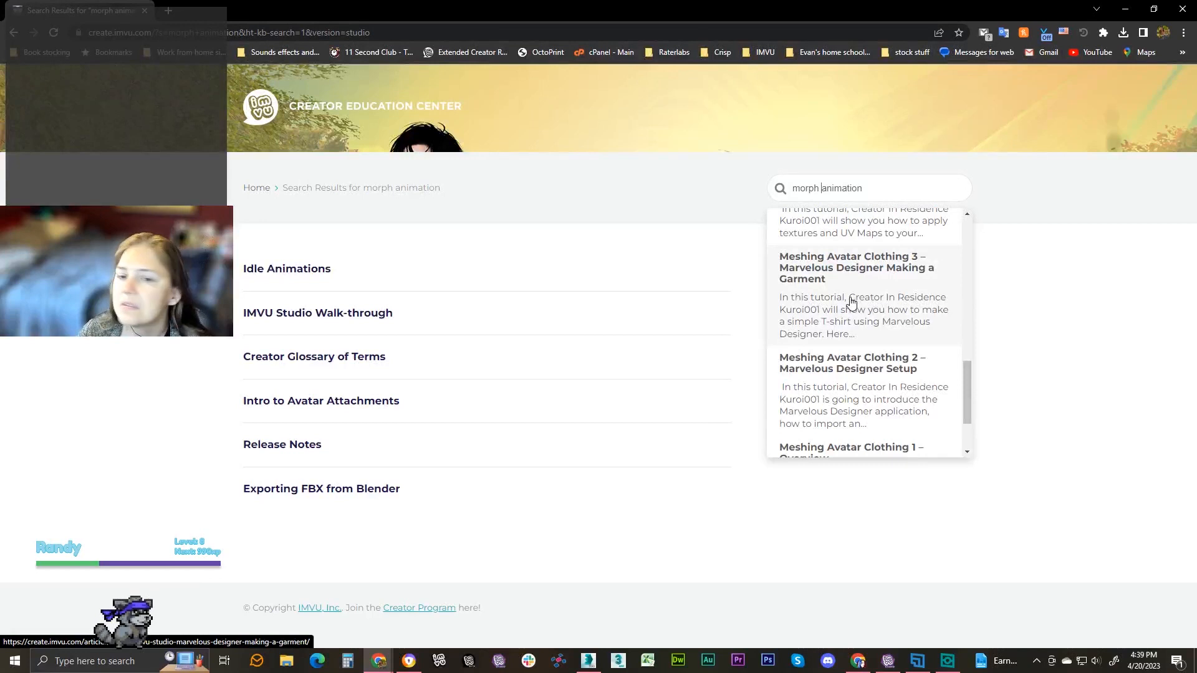
scroll(846, 296, down, 1)
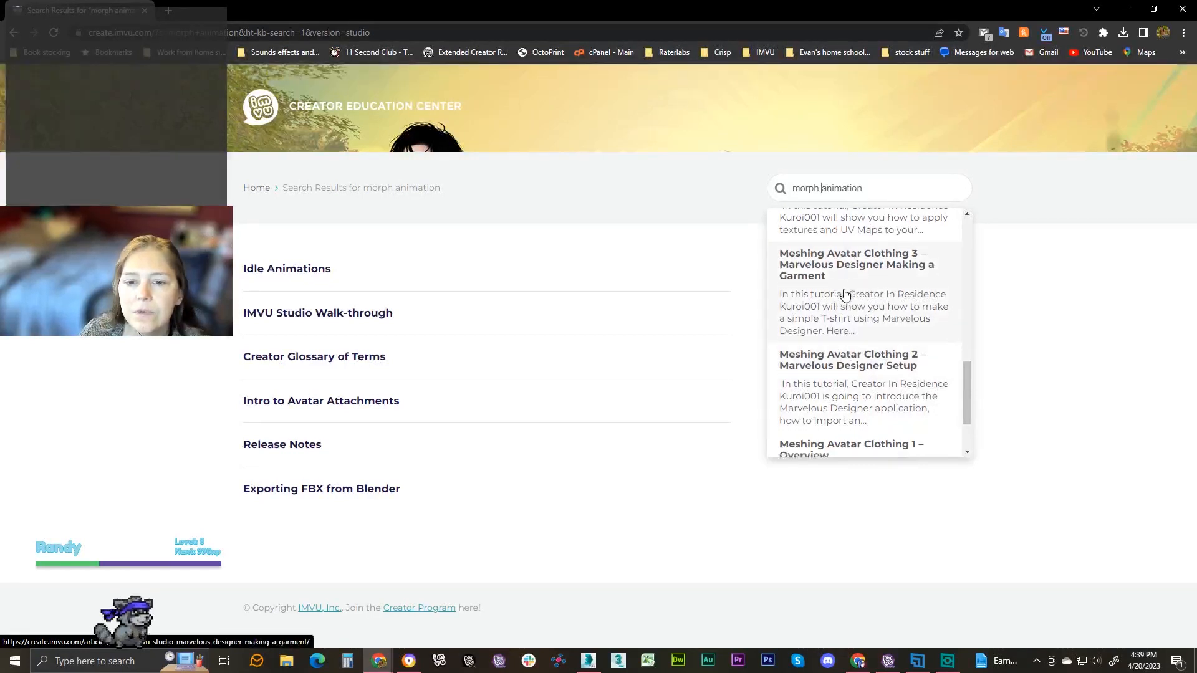
scroll(821, 304, up, 5)
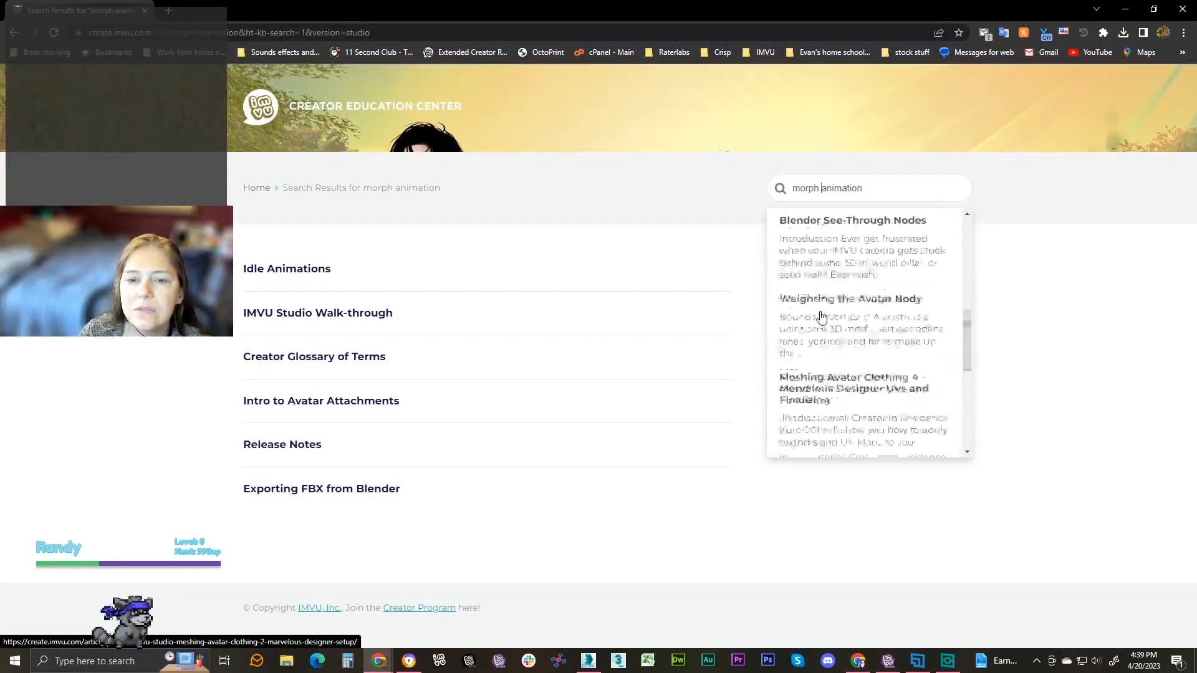
Return to the Creator Education Center home page and look through its sections and popular articles
click(255, 188)
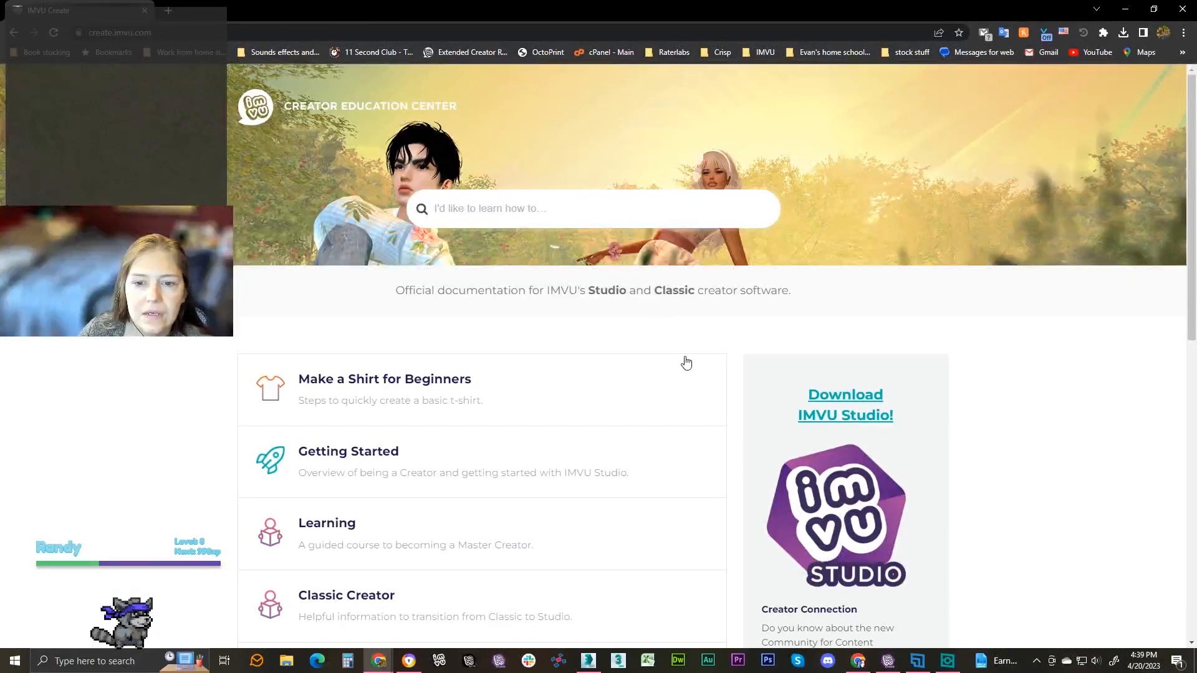
scroll(399, 411, down, 4)
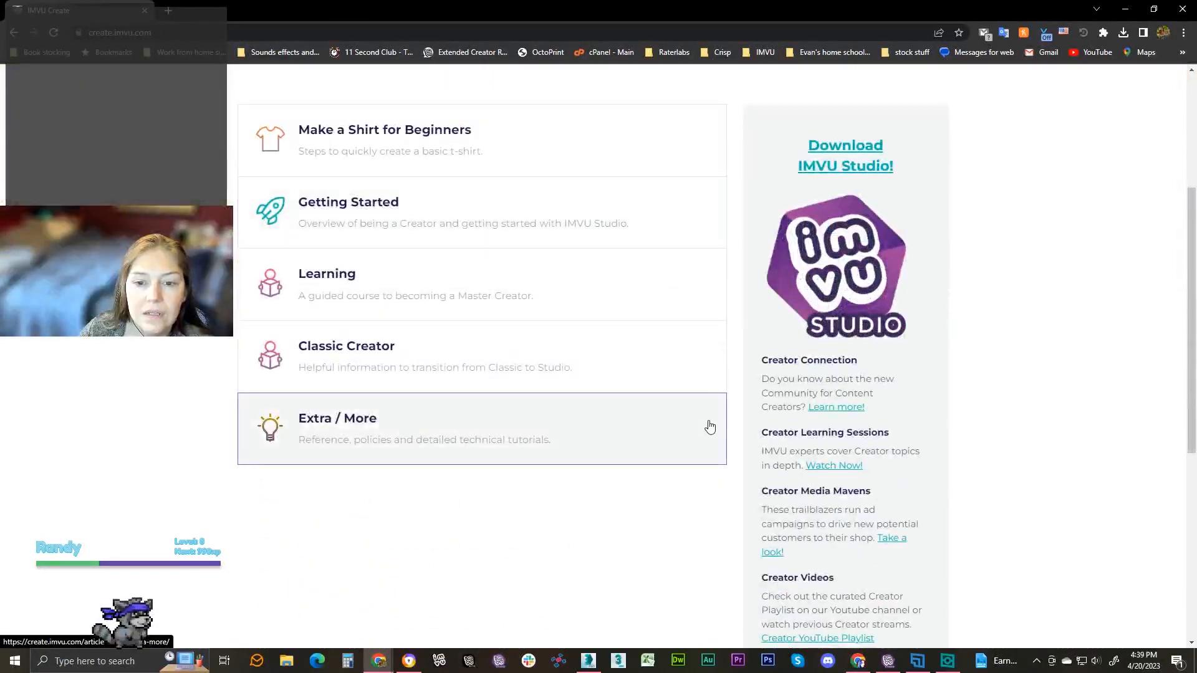
scroll(780, 387, down, 2)
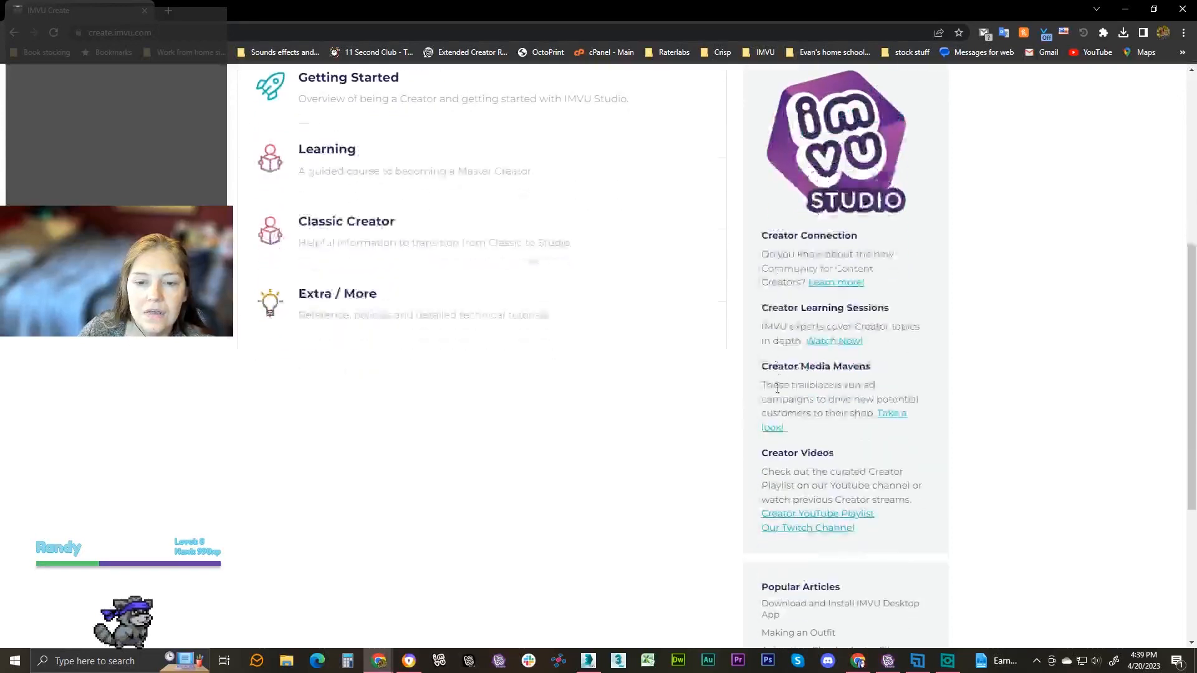
scroll(778, 388, down, 5)
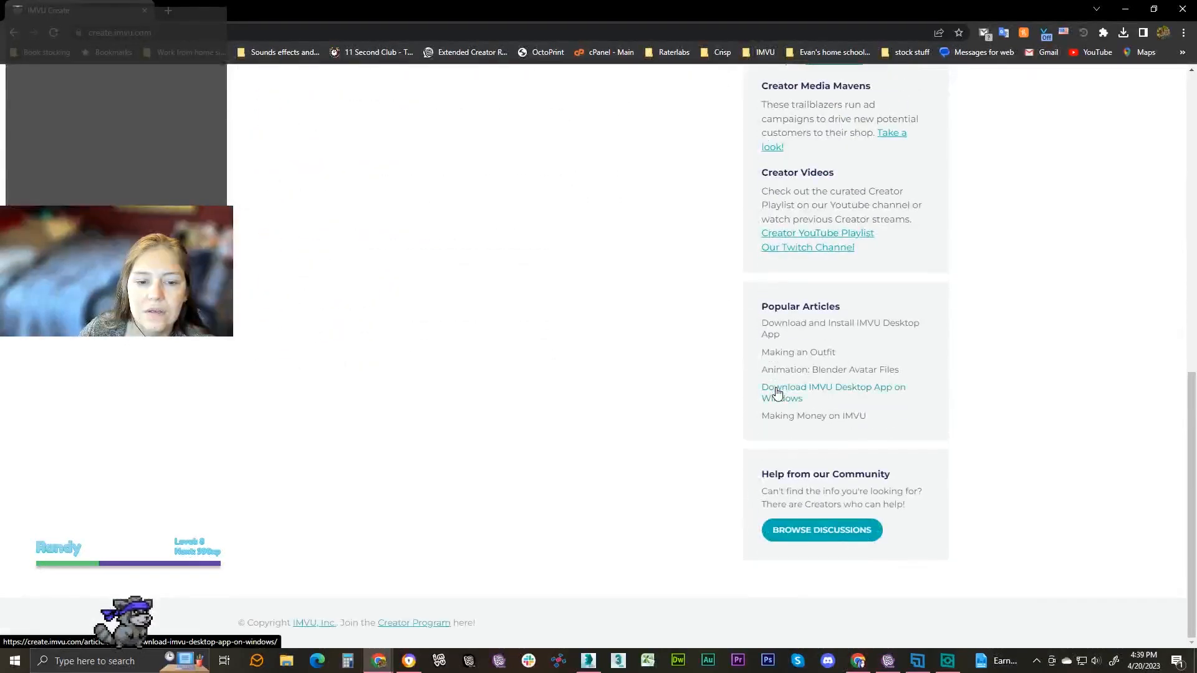
scroll(743, 407, up, 4)
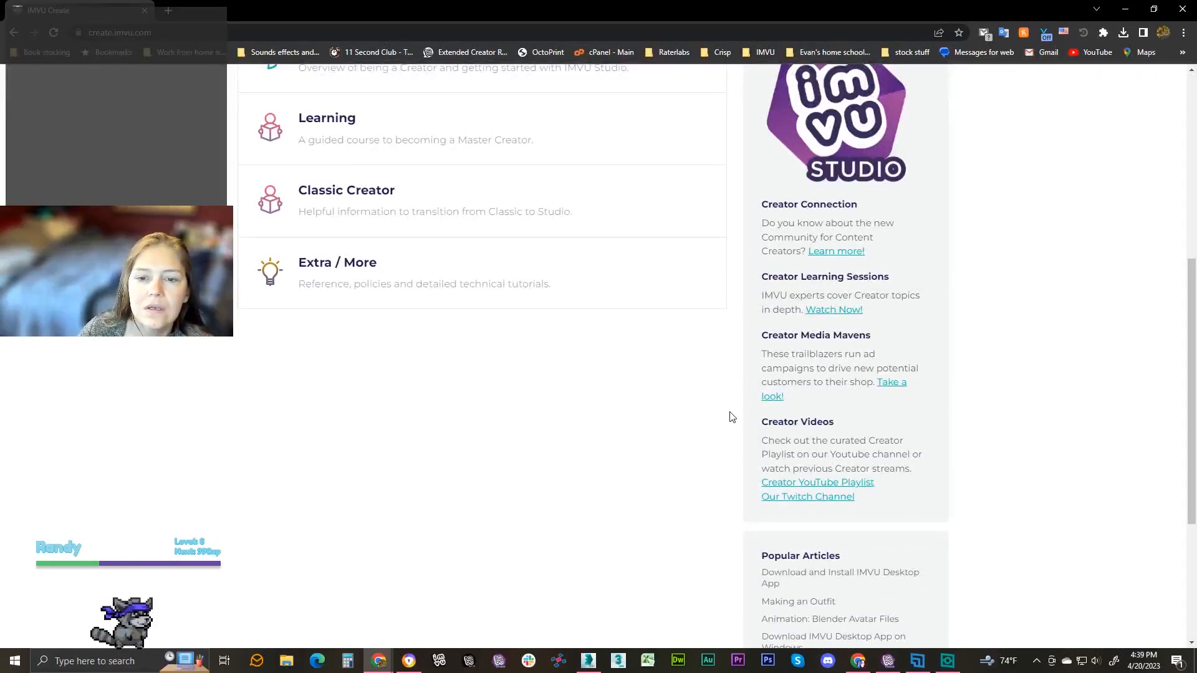
scroll(586, 428, up, 3)
Open the Extra / More section and examine its Creators In Residence Tutorials and the other tutorial categories
click(489, 486)
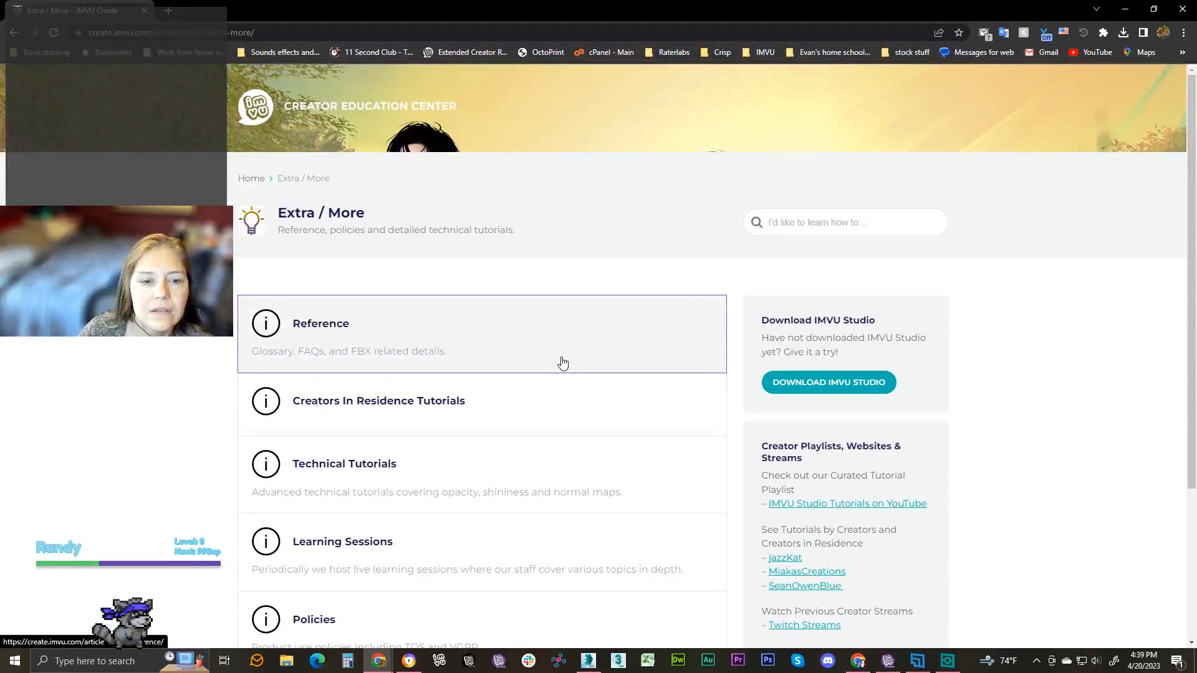
click(496, 353)
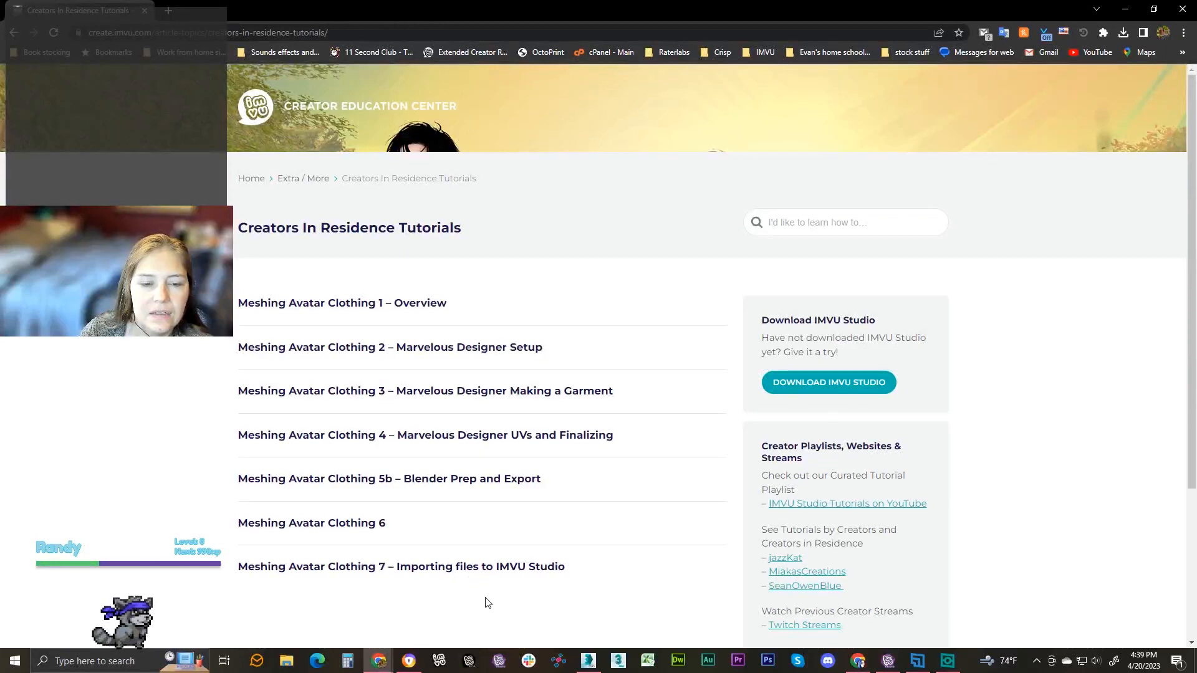
click(14, 32)
scroll(426, 468, down, 3)
scroll(428, 466, up, 2)
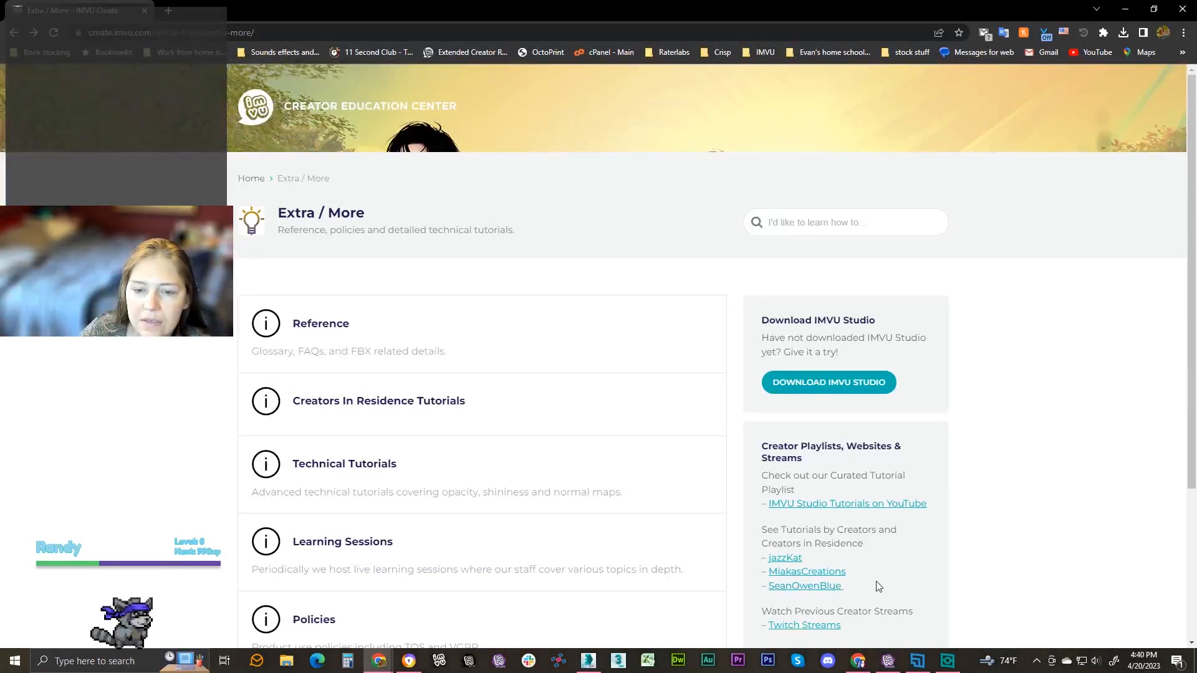
scroll(879, 586, down, 2)
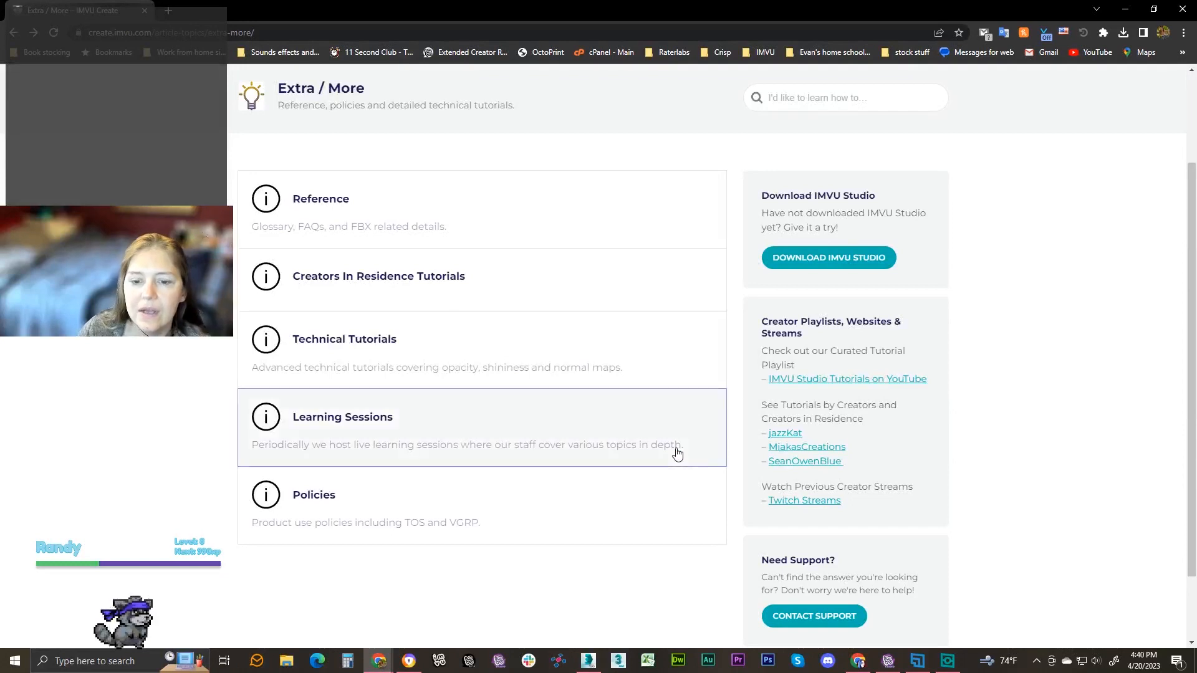
scroll(676, 449, down, 2)
scroll(674, 454, up, 3)
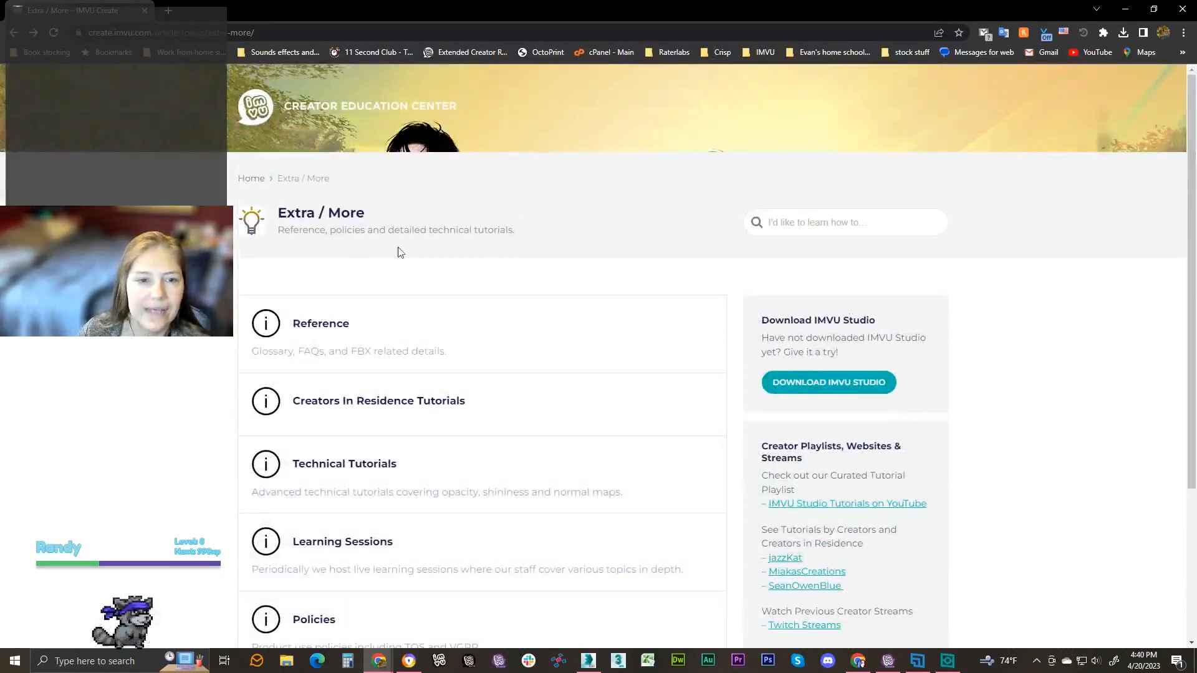
Return to the Creator Education Center home page and open the Classic Creator section
click(260, 180)
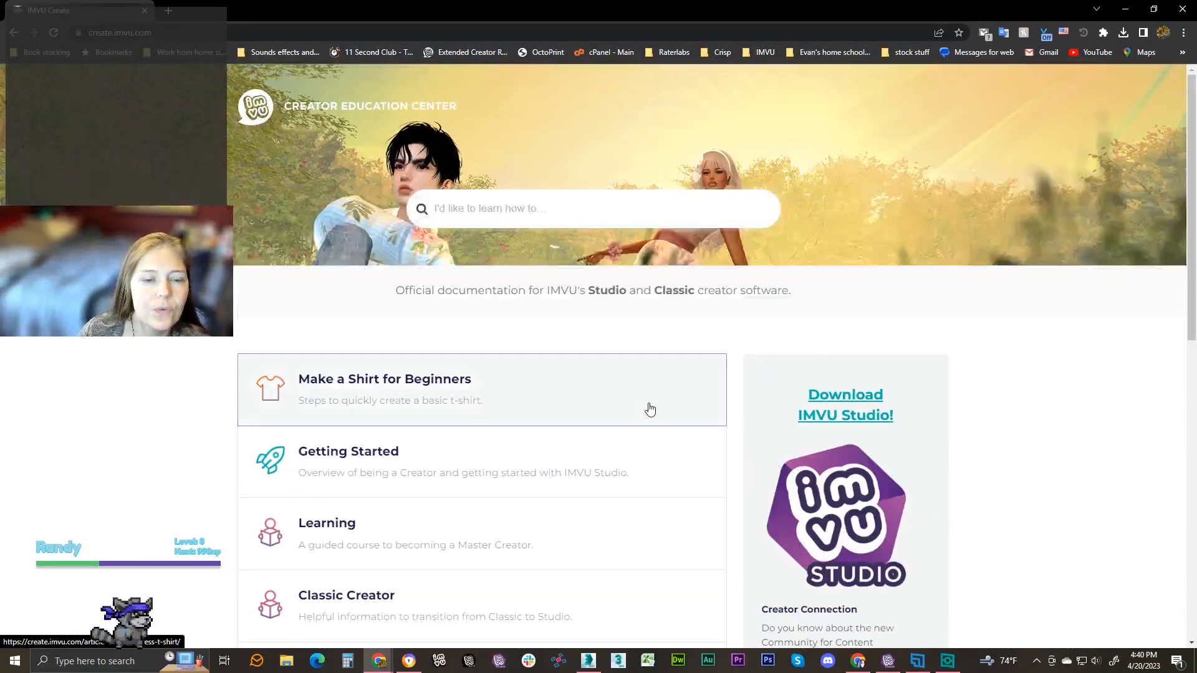
scroll(381, 525, down, 3)
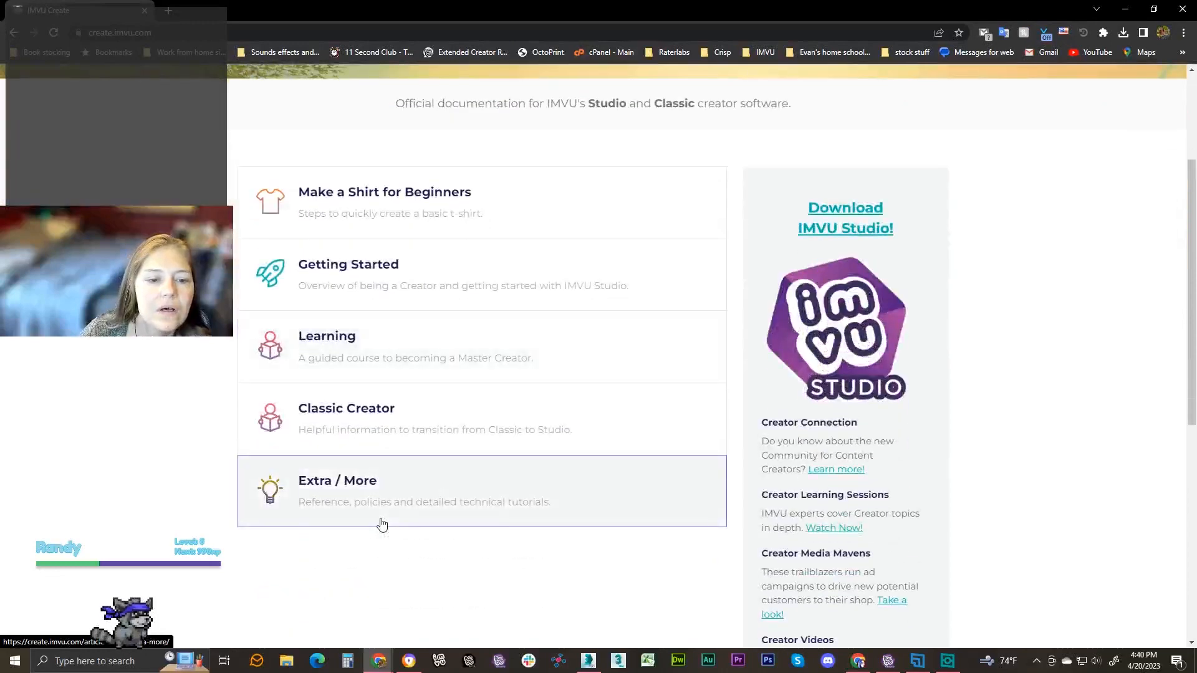
click(366, 433)
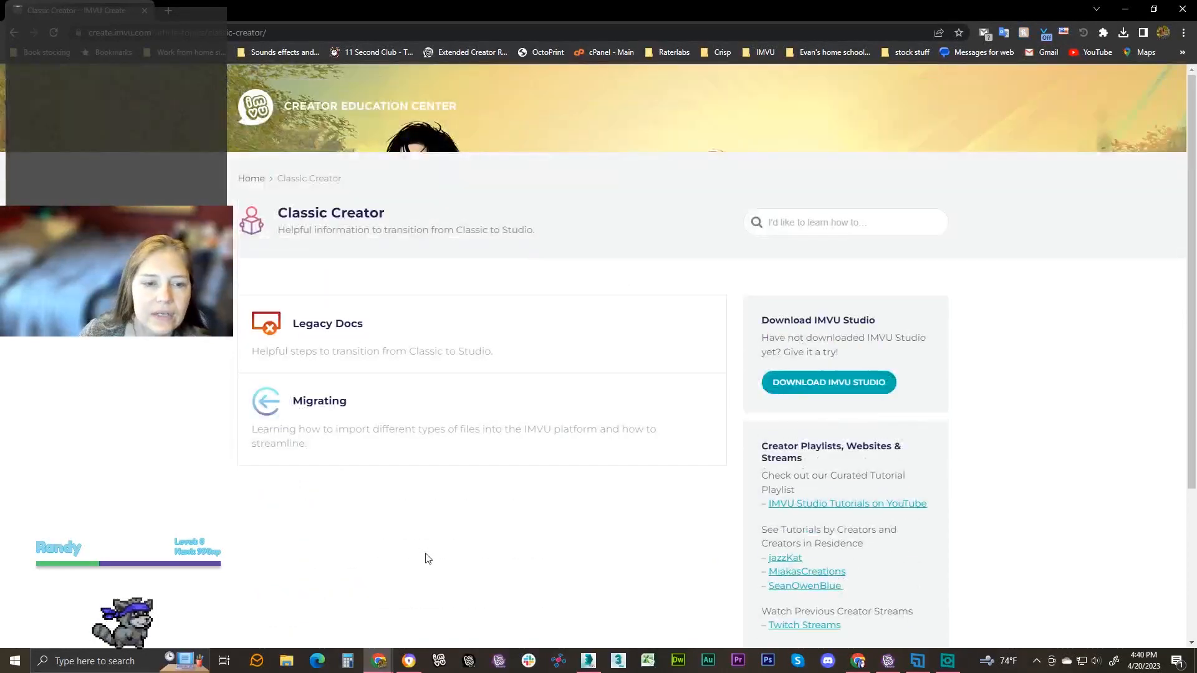
Open the Avatar Morph Animation article from the Animating section of the Legacy Docs
click(376, 335)
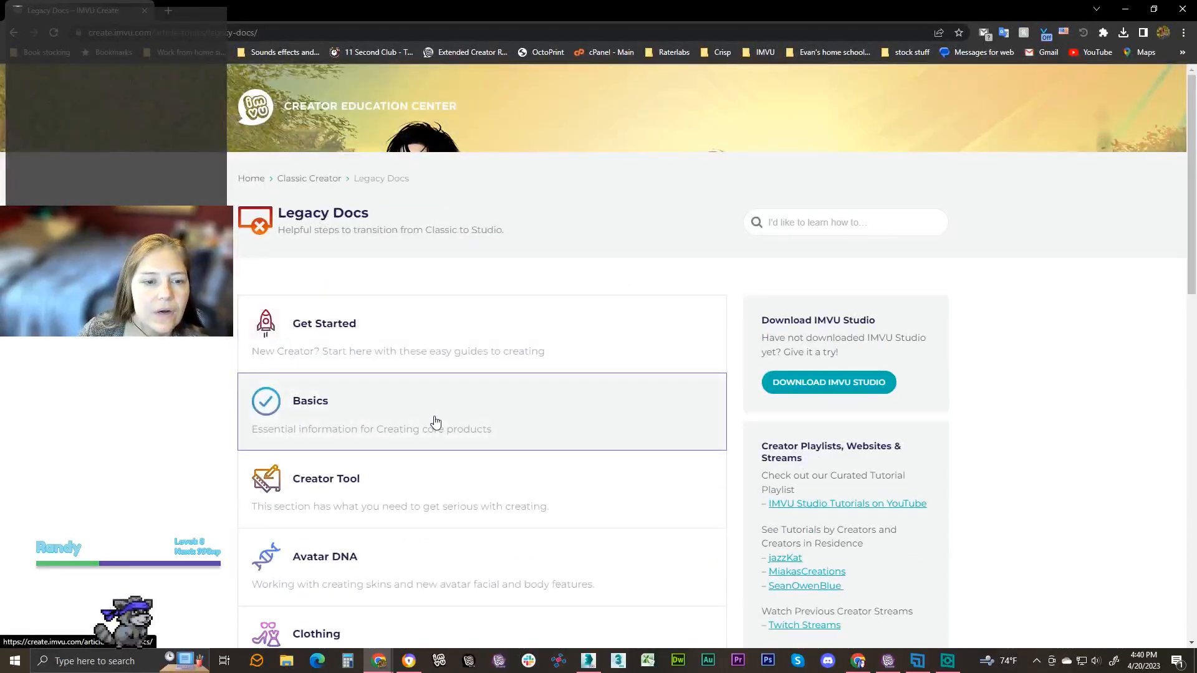
scroll(439, 422, down, 6)
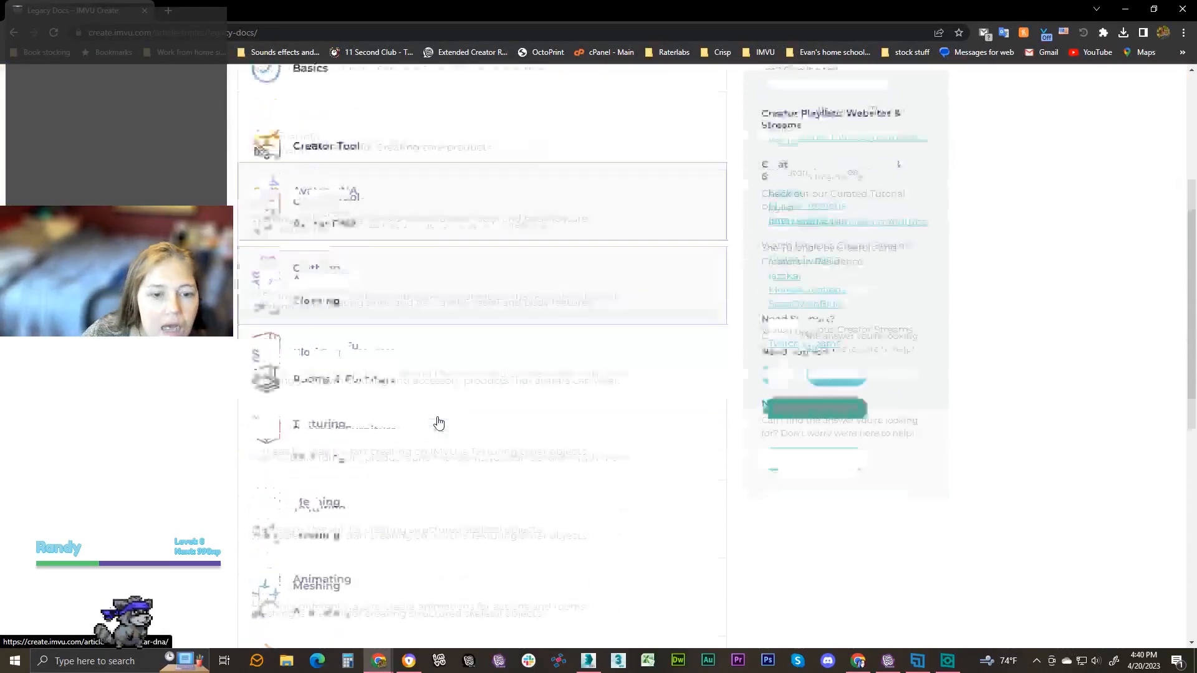
scroll(437, 421, down, 2)
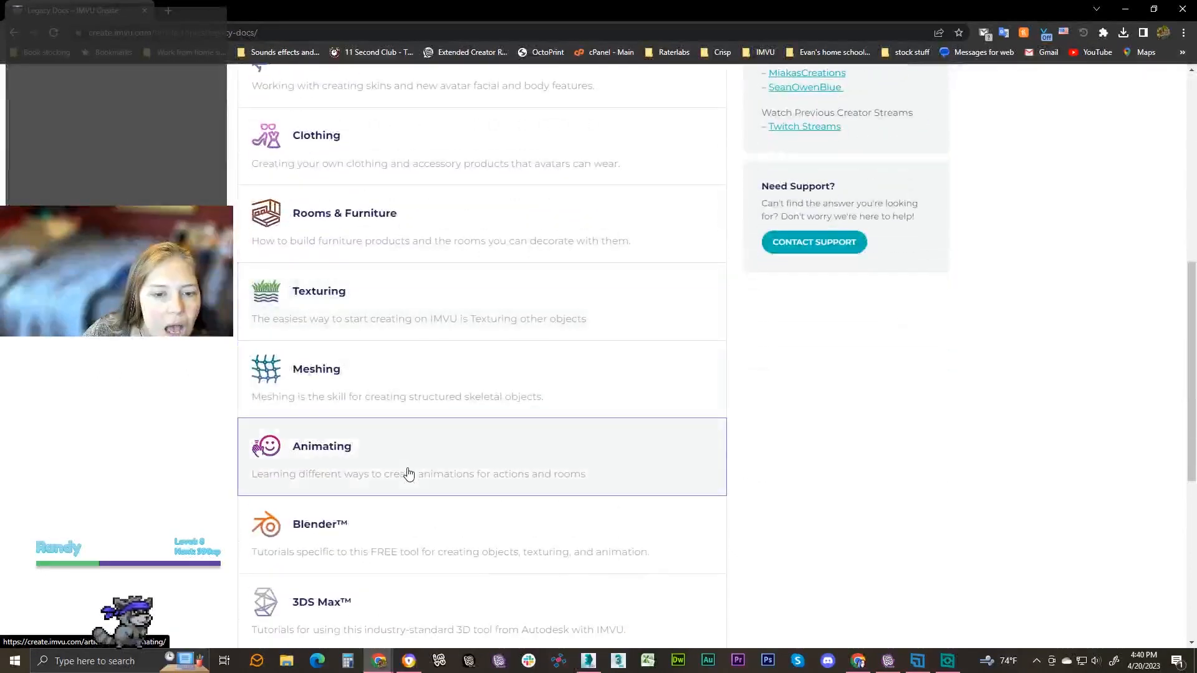
click(409, 476)
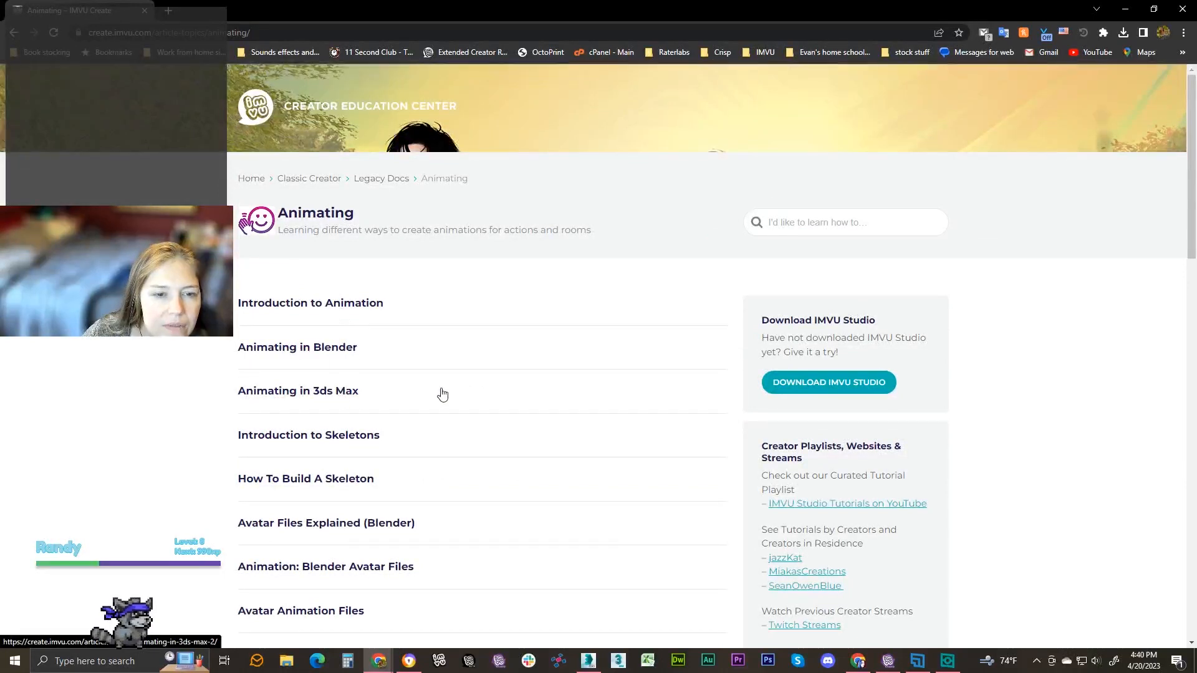
scroll(448, 394, down, 1)
scroll(447, 394, down, 2)
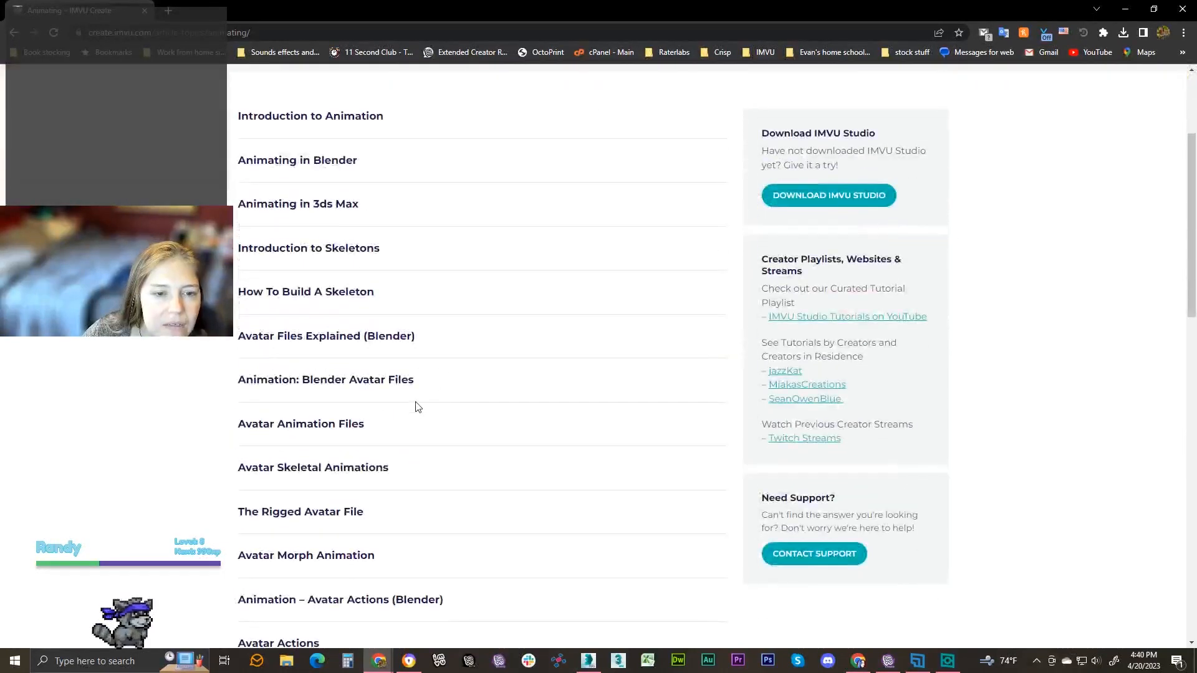
scroll(437, 421, down, 1)
click(357, 497)
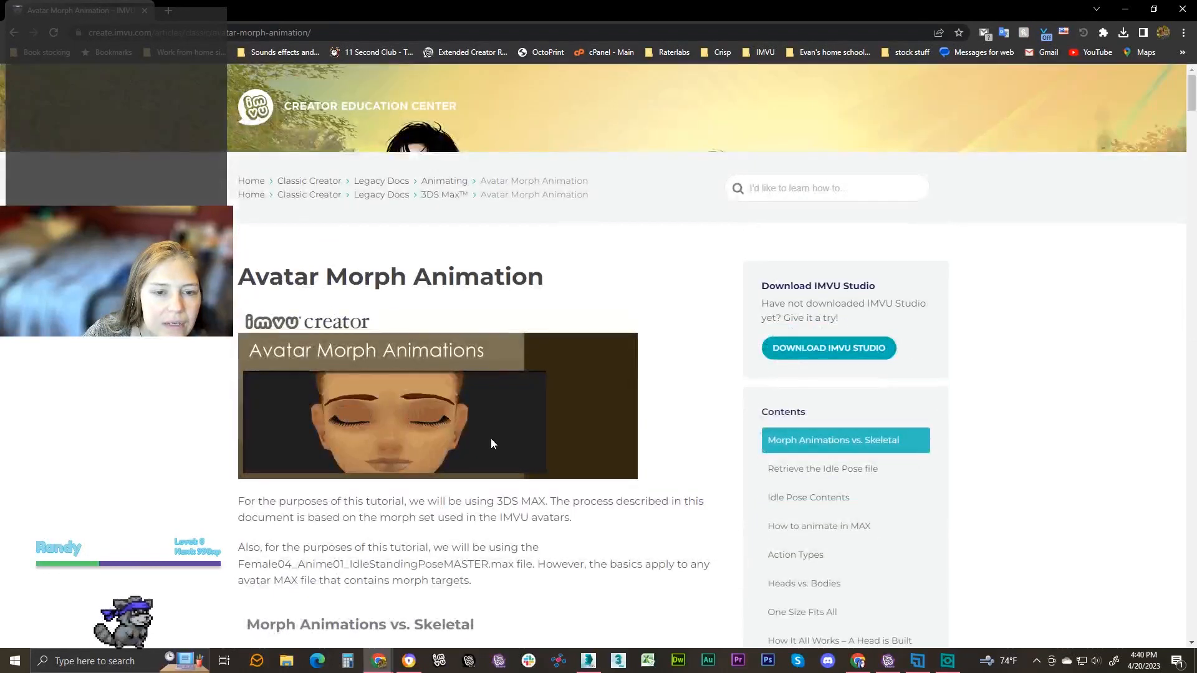
Skim the Avatar Morph Animation article from its introduction through to the Use IMVU's Morphs section
scroll(491, 441, down, 3)
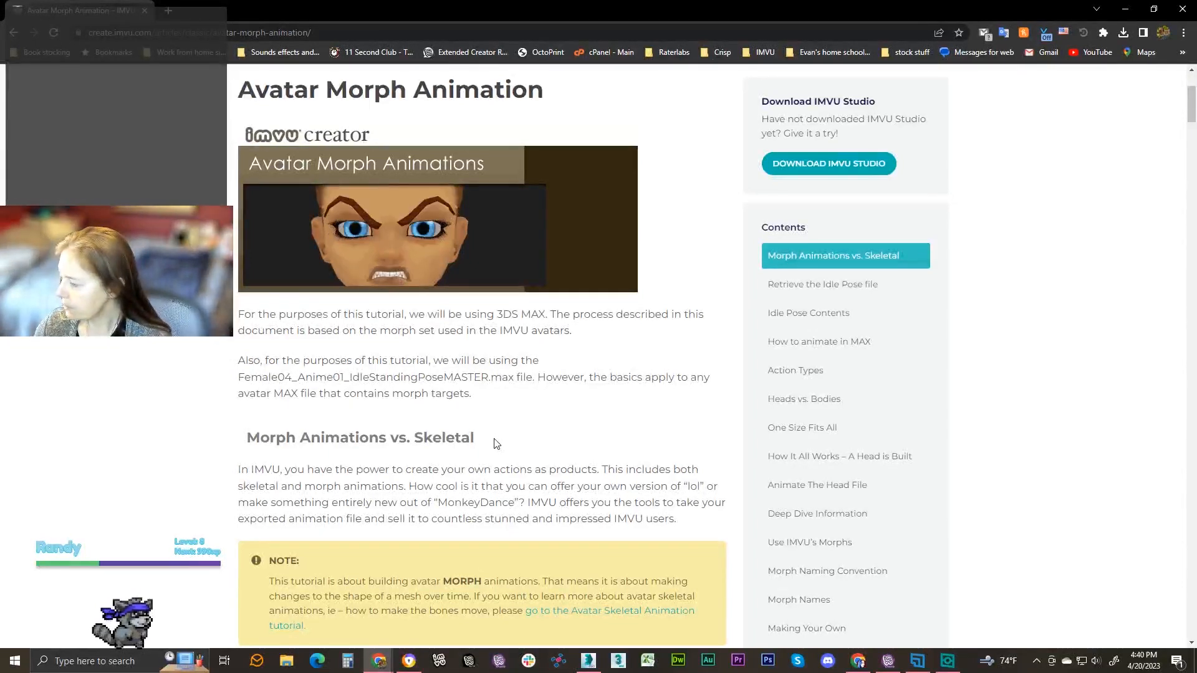
scroll(497, 444, down, 3)
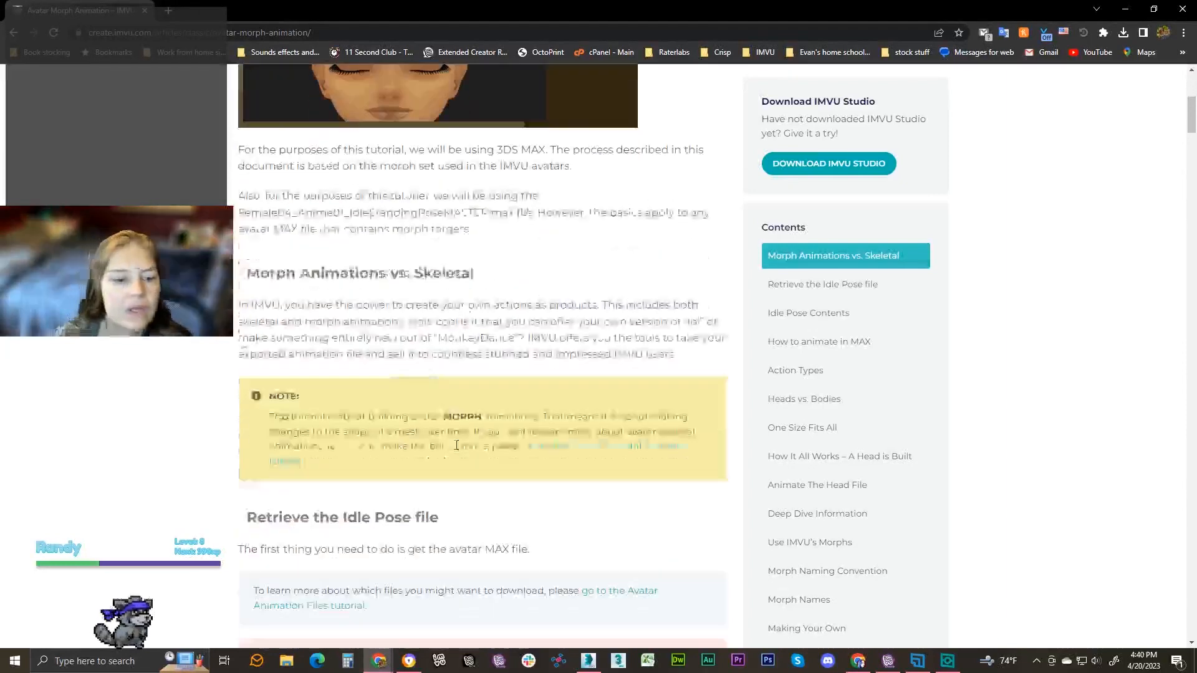
scroll(458, 450, down, 14)
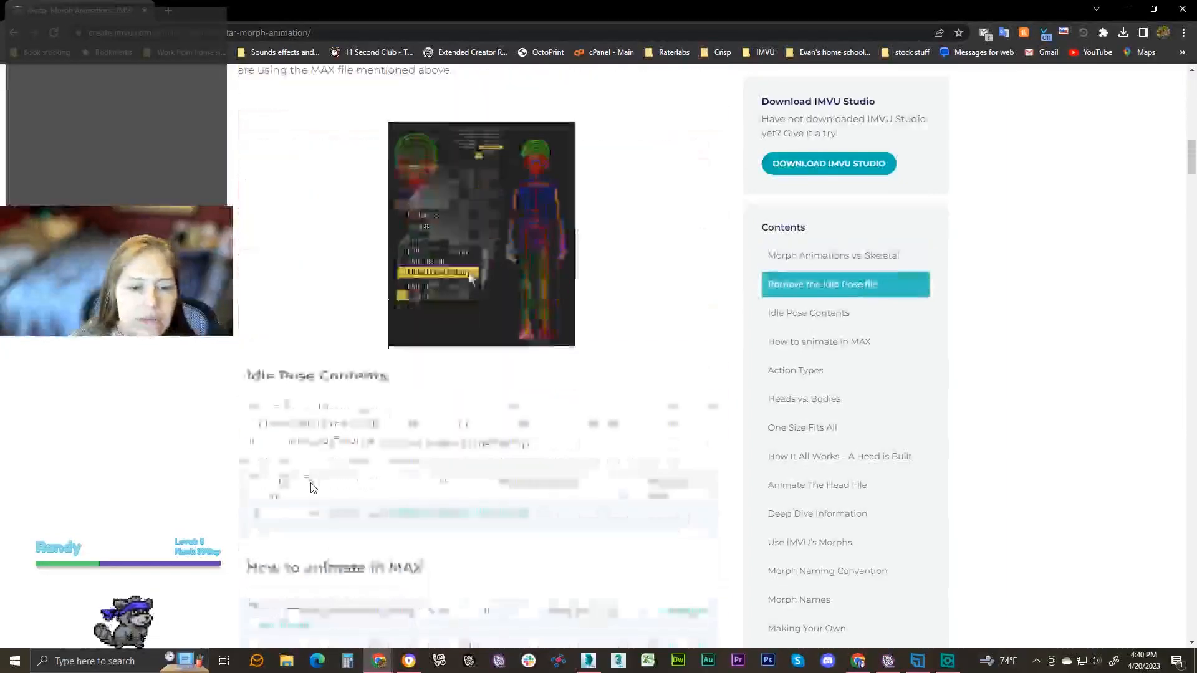
scroll(312, 485, down, 8)
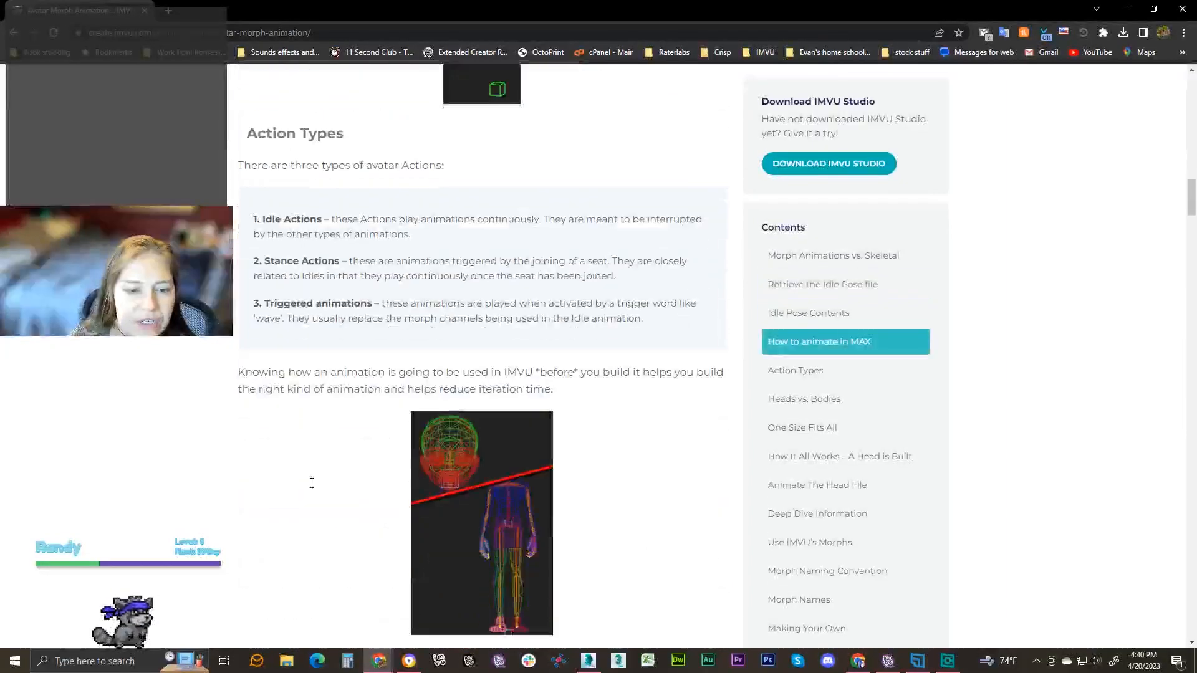
scroll(313, 488, down, 12)
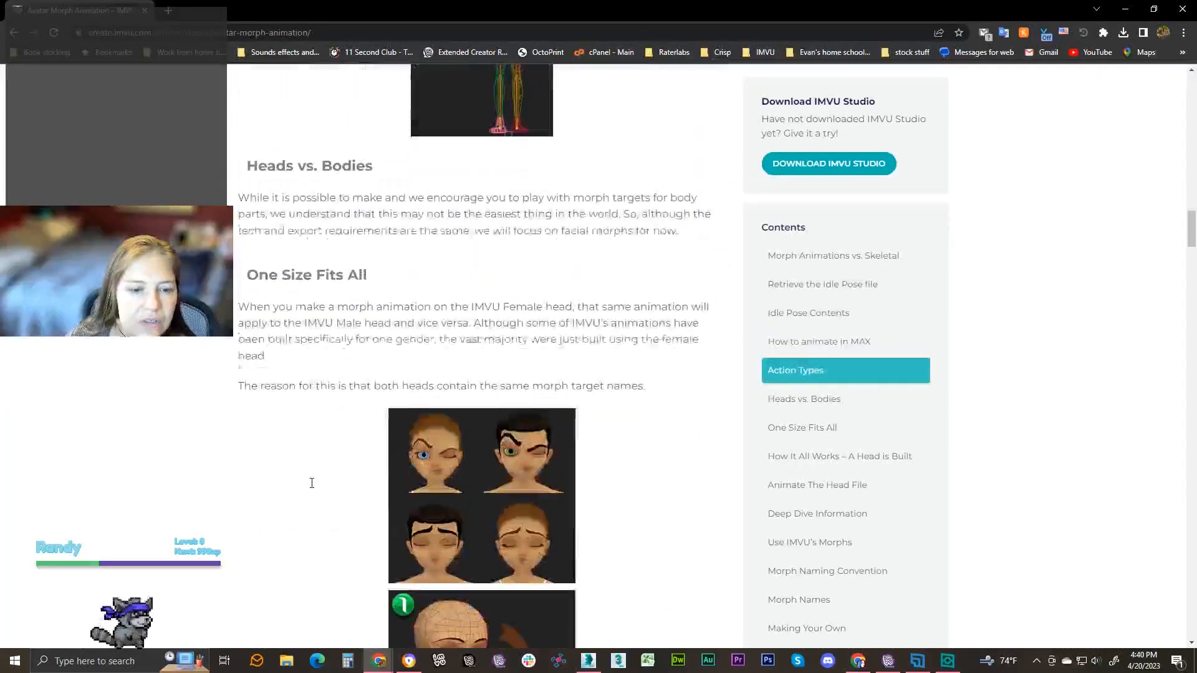
scroll(313, 487, down, 16)
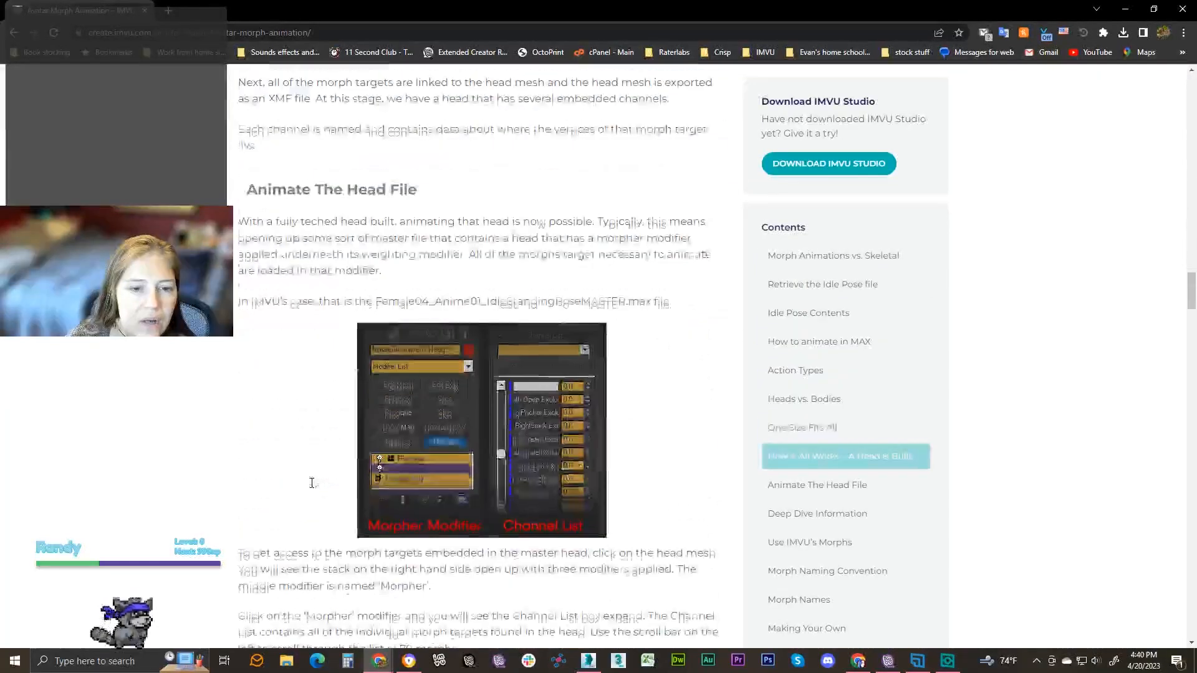
scroll(312, 483, down, 10)
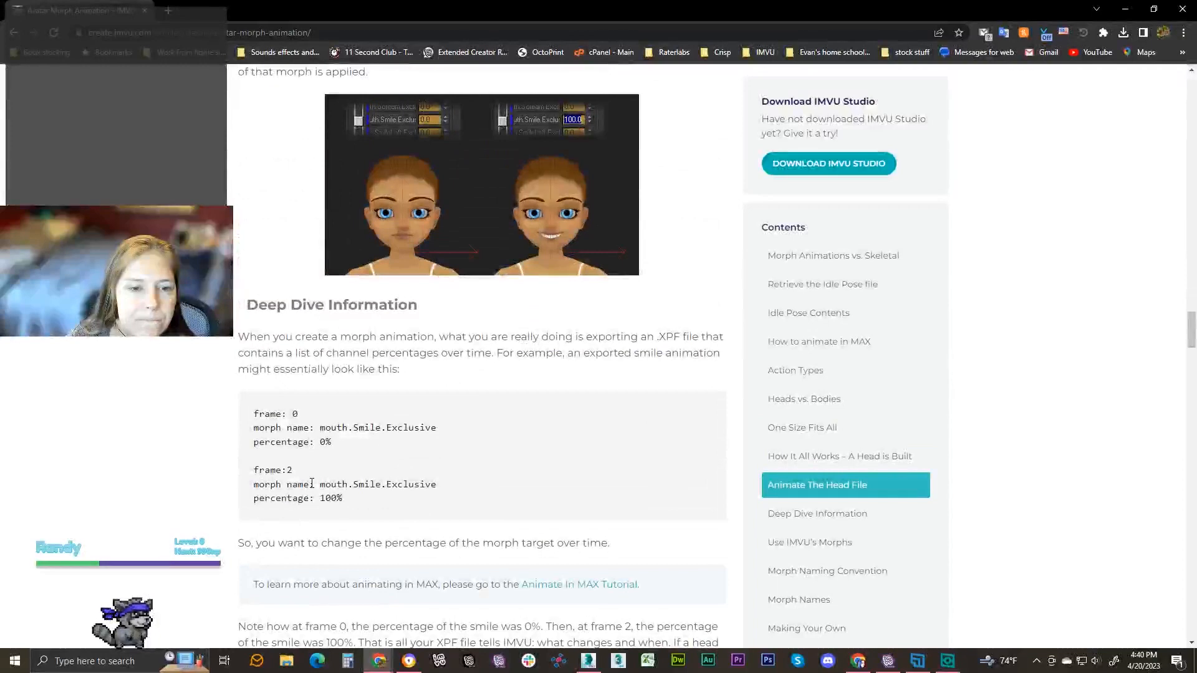
scroll(311, 483, down, 5)
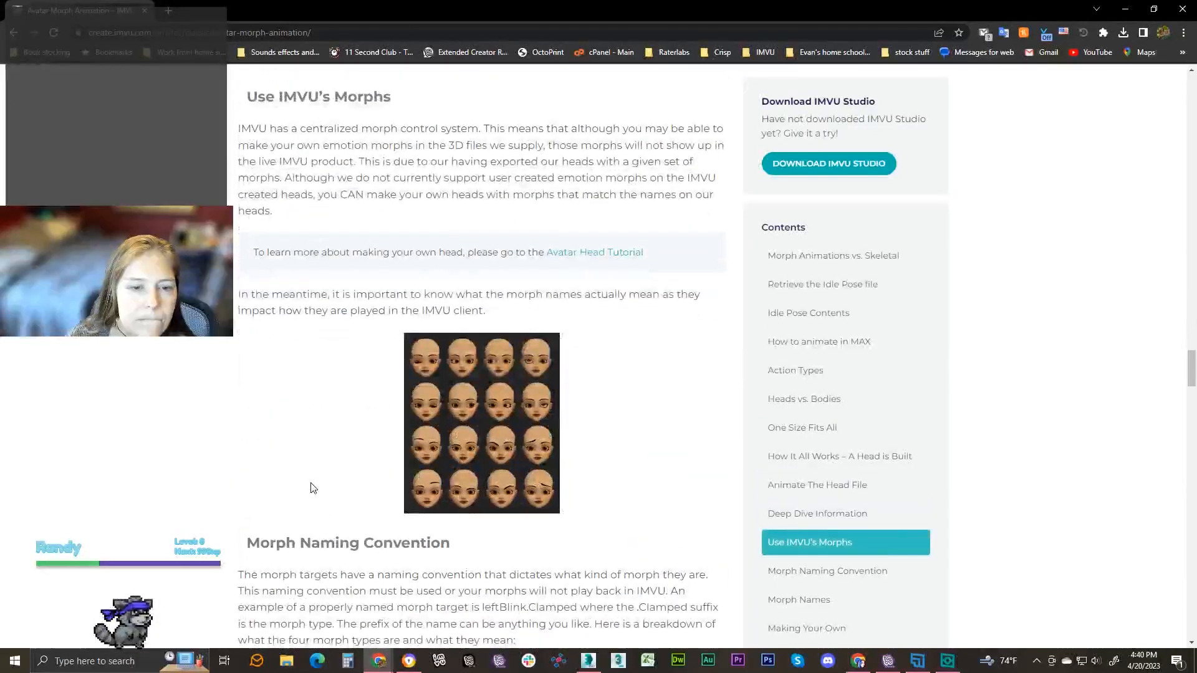
Read the Morph Naming Convention section and highlight the descriptions of the .Clamped, .Average, .Exclusive and .Additive morph types
scroll(313, 487, down, 4)
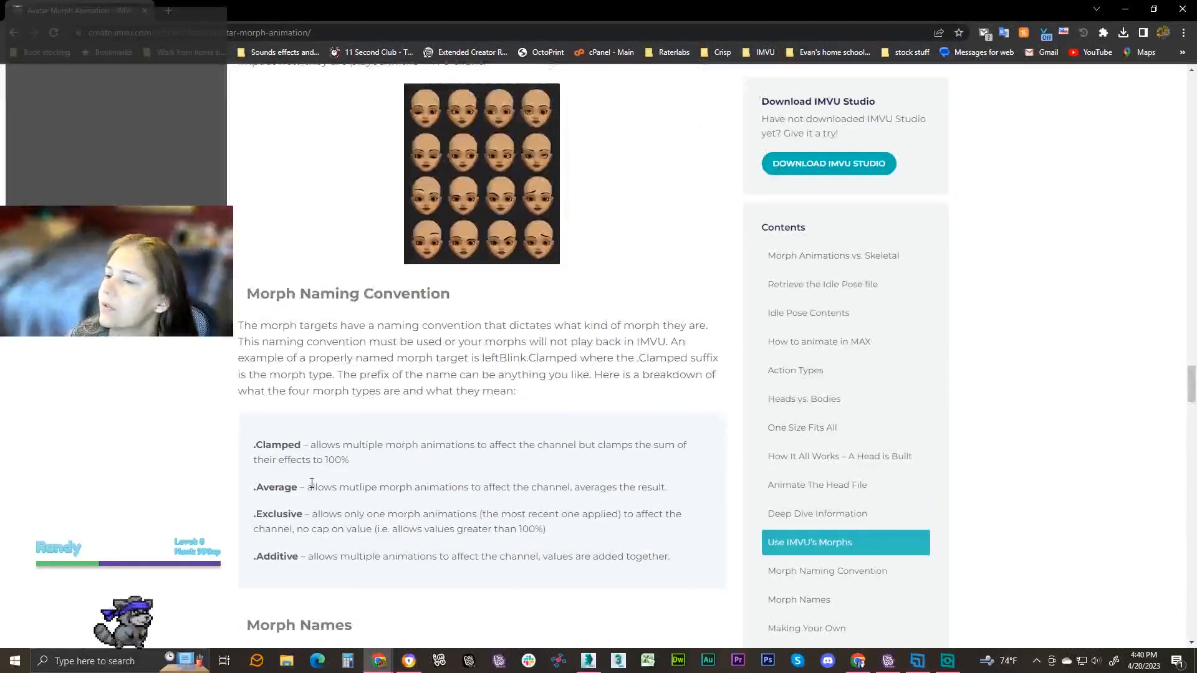
scroll(321, 488, down, 3)
scroll(280, 436, up, 2)
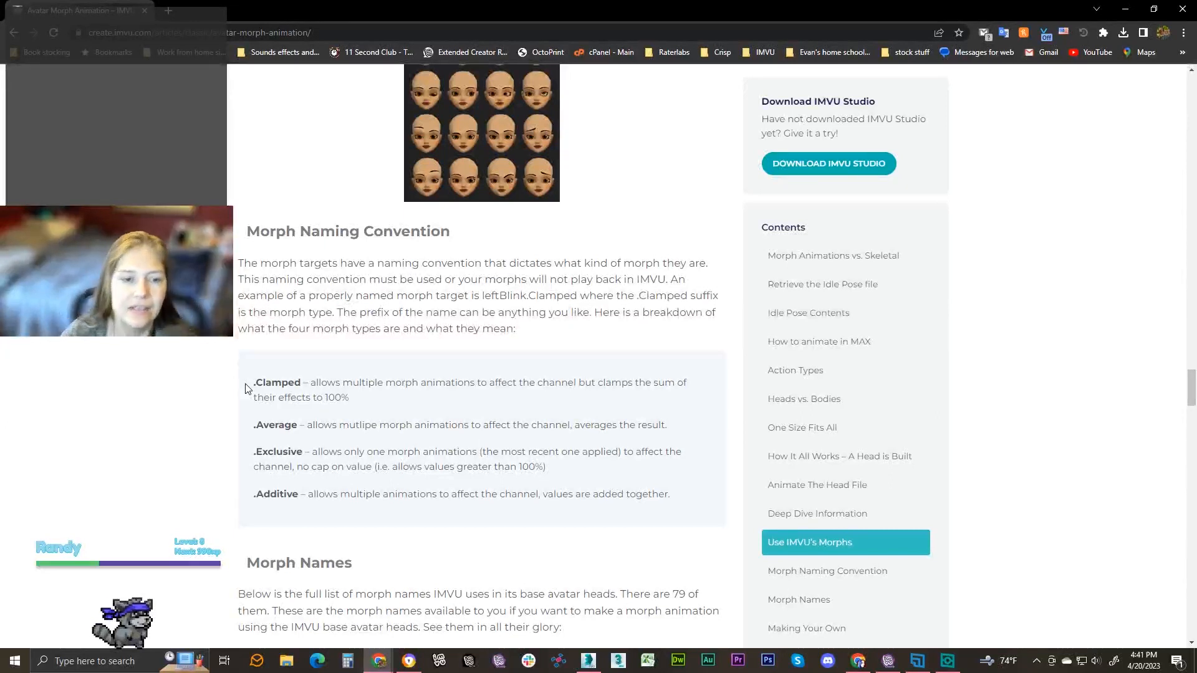
drag(244, 369, 677, 513)
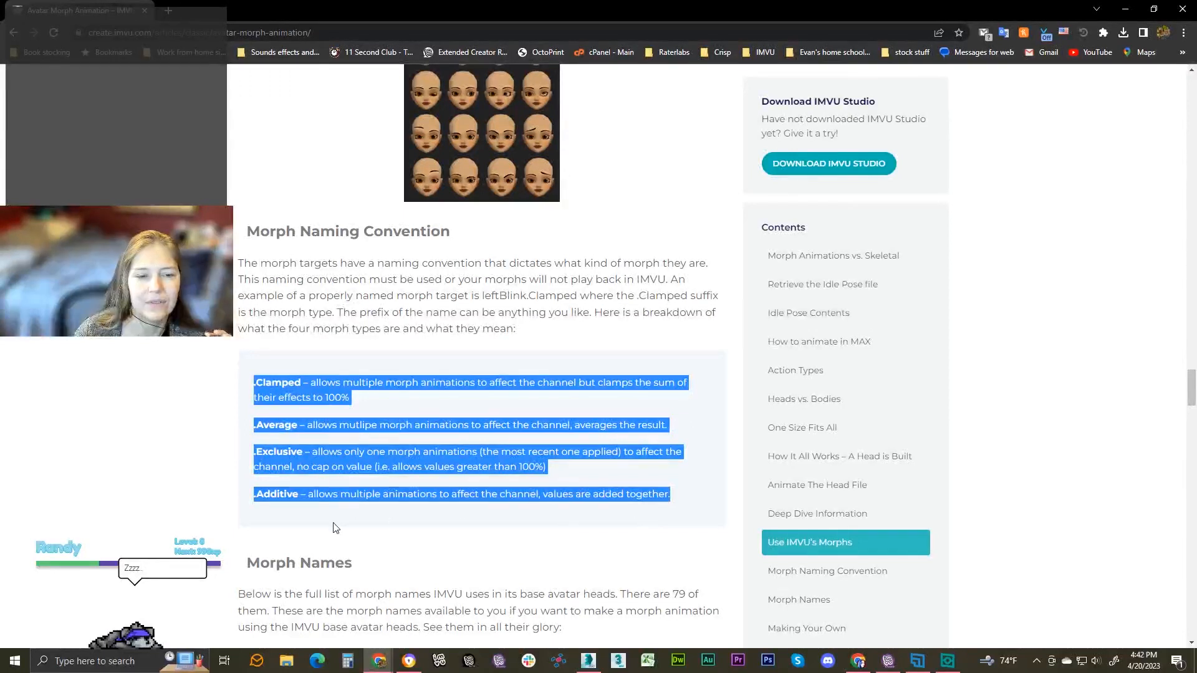
scroll(335, 529, up, 3)
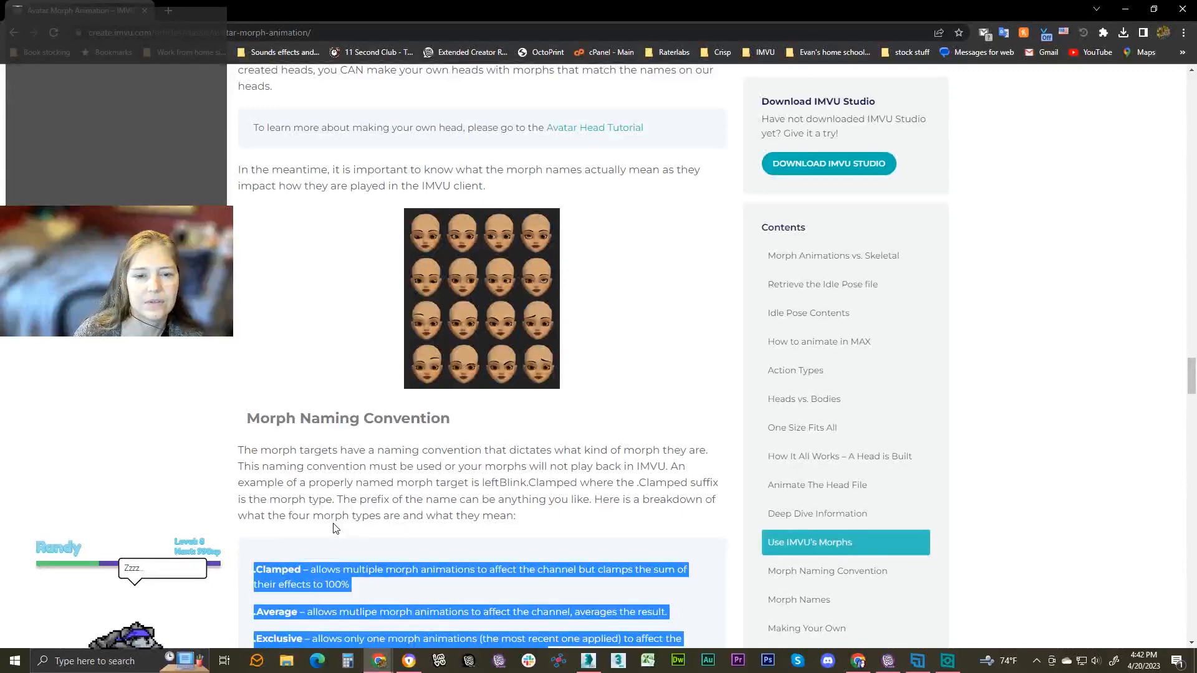
Look through the Morph Names list of the blink, eyebrow, eye and mouth morphs used in IMVU's base avatar heads
scroll(336, 528, down, 9)
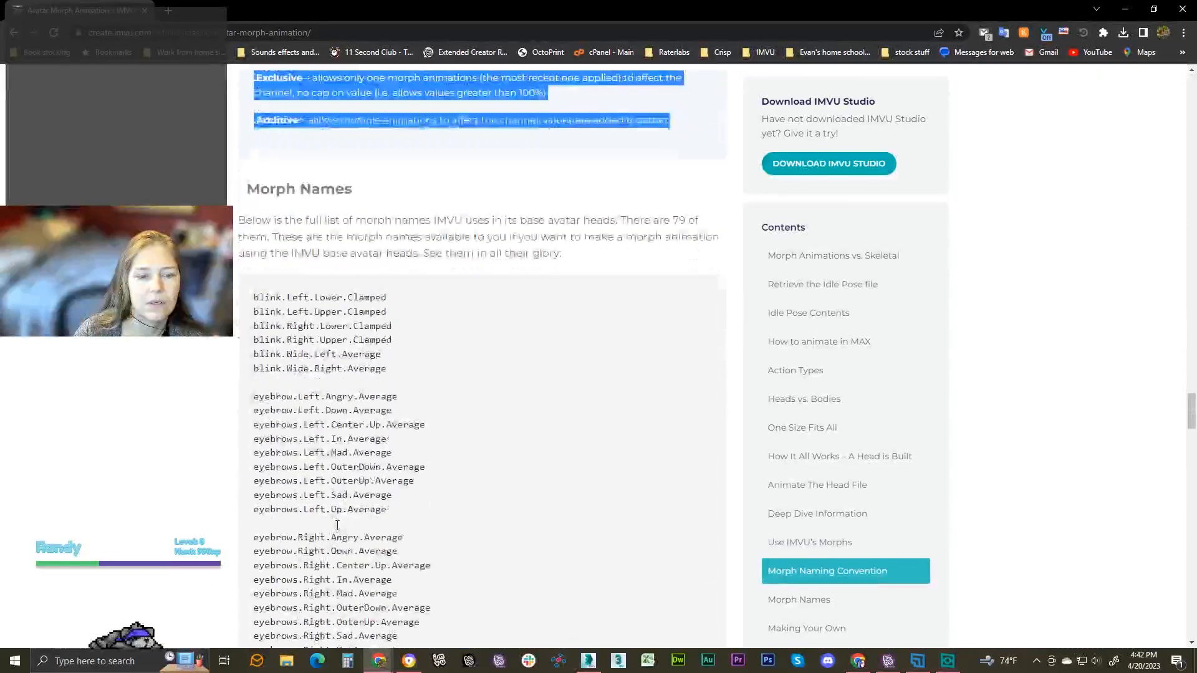
scroll(337, 527, down, 1)
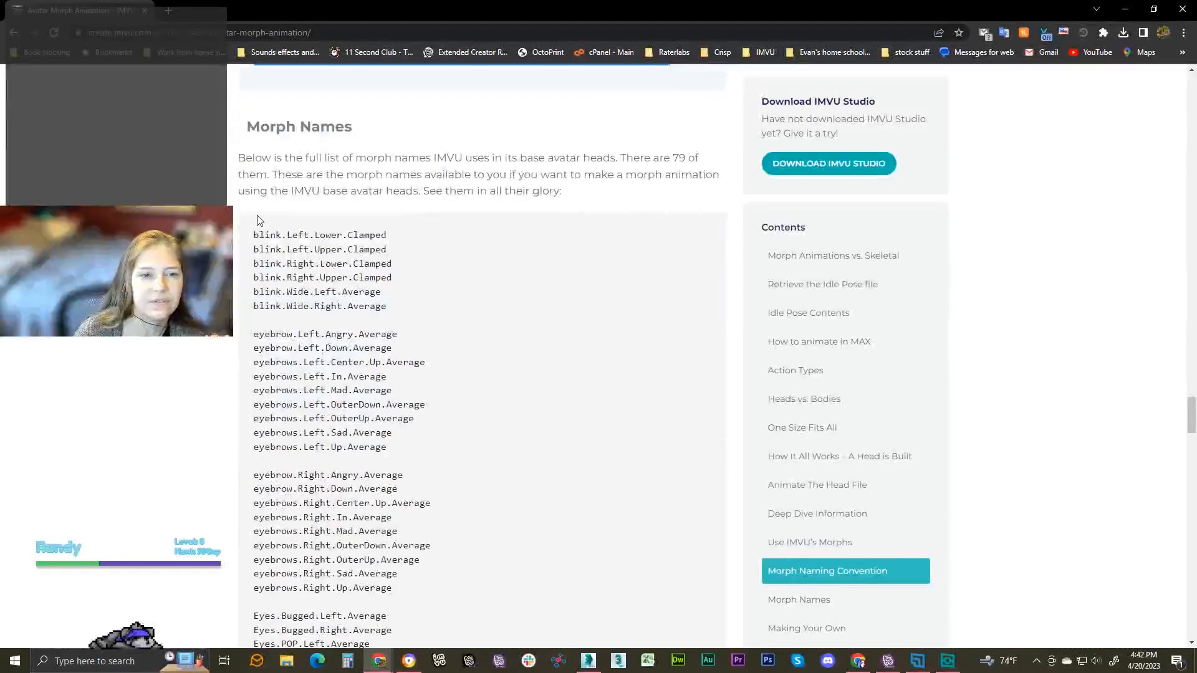
scroll(299, 290, down, 6)
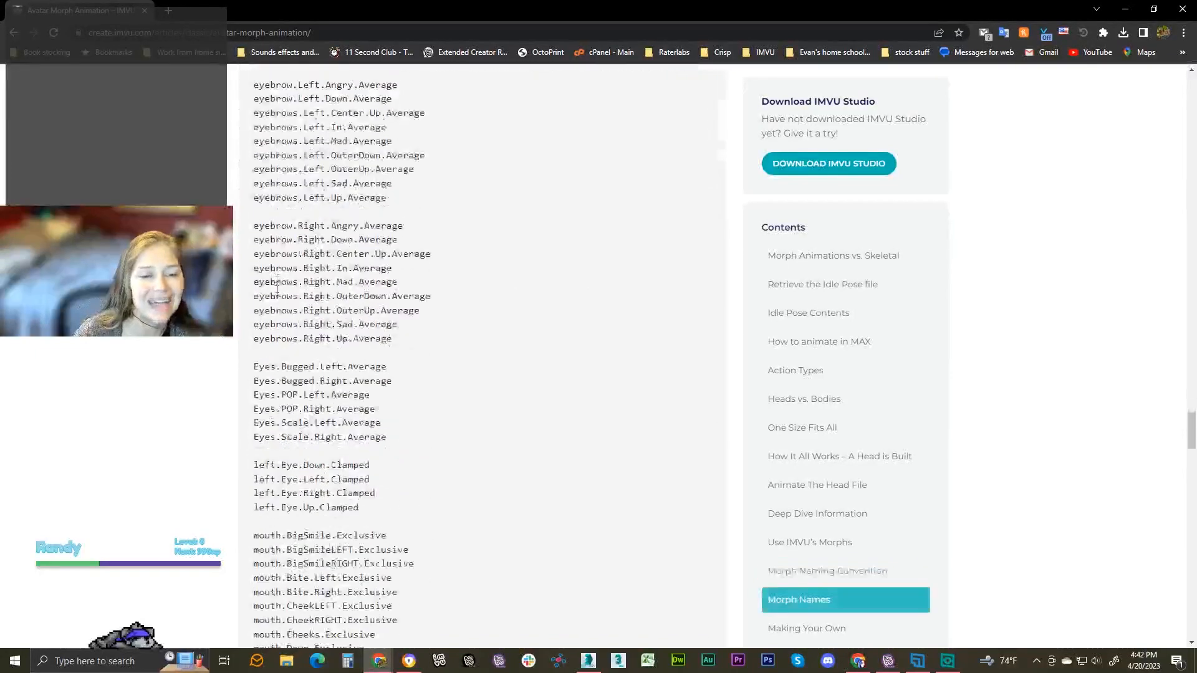
scroll(277, 290, down, 13)
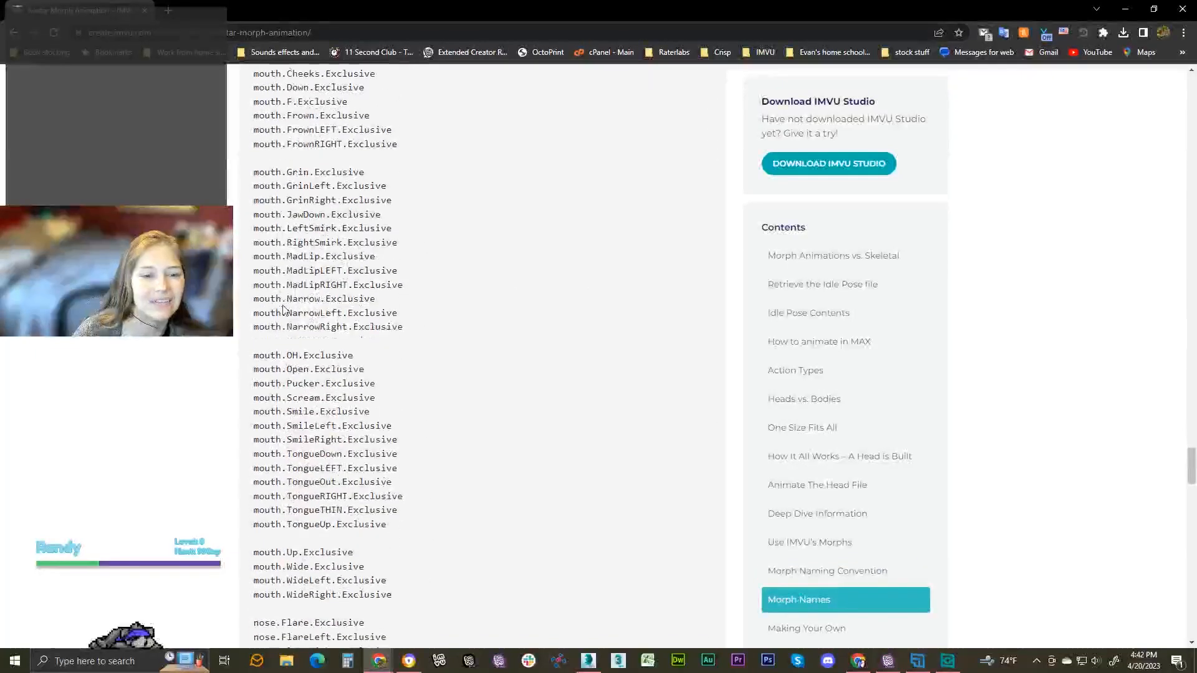
scroll(259, 351, up, 7)
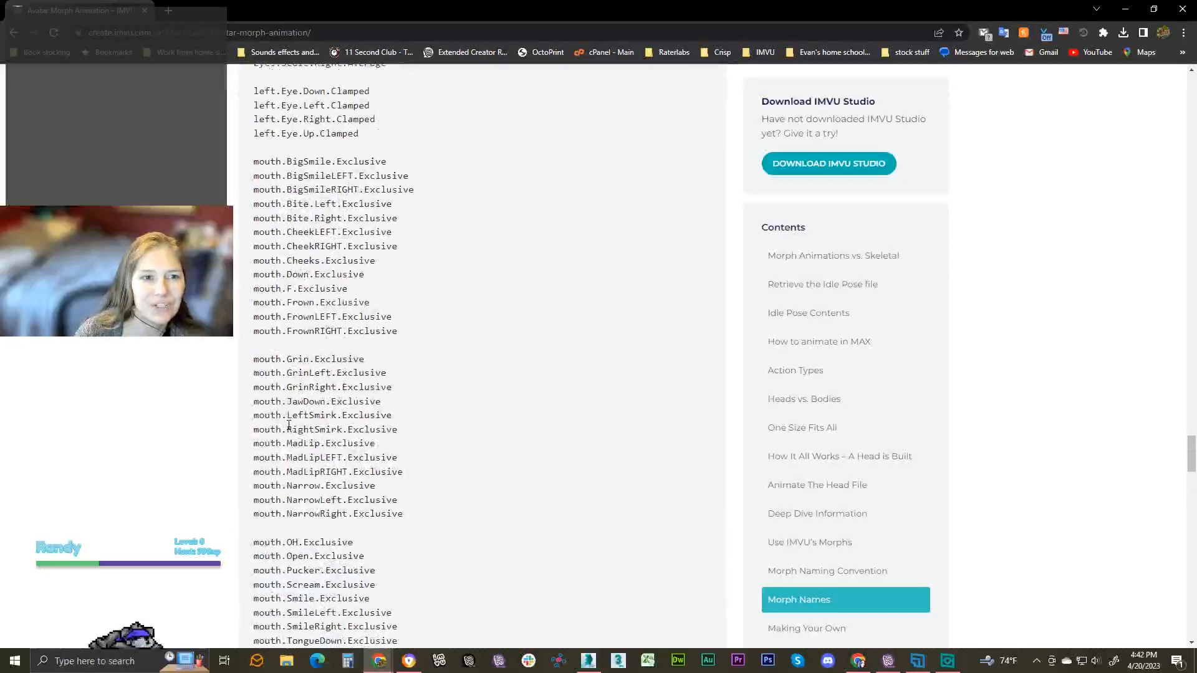
scroll(289, 425, up, 3)
scroll(289, 430, up, 7)
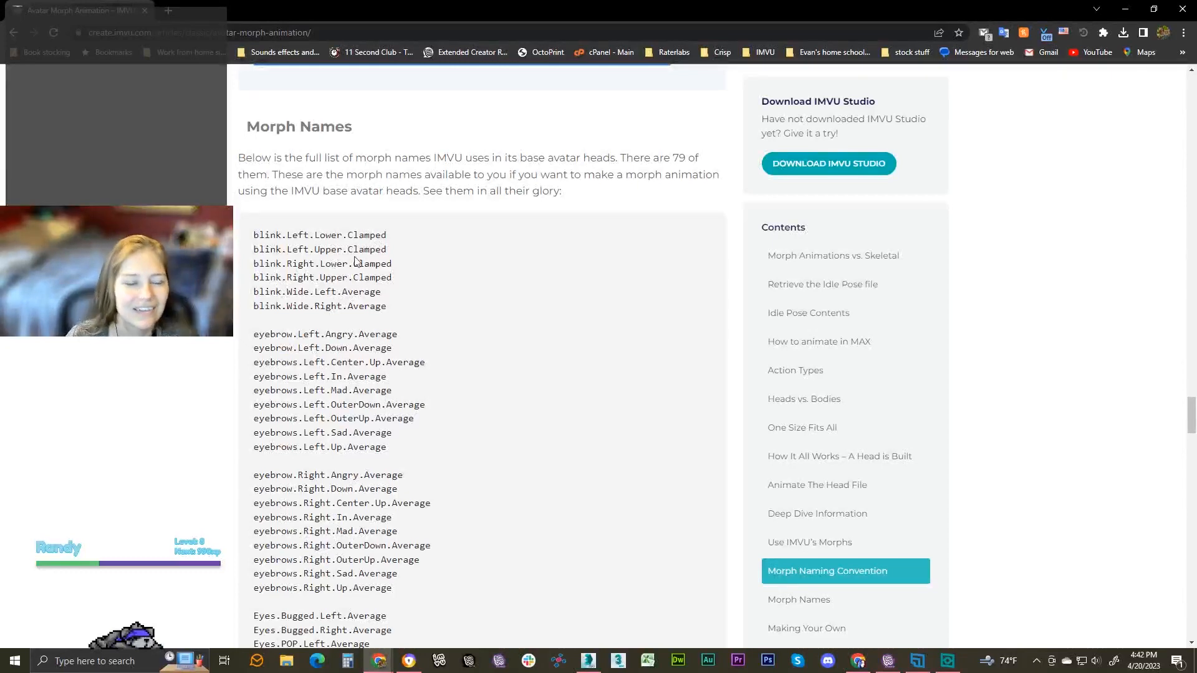
scroll(271, 391, down, 10)
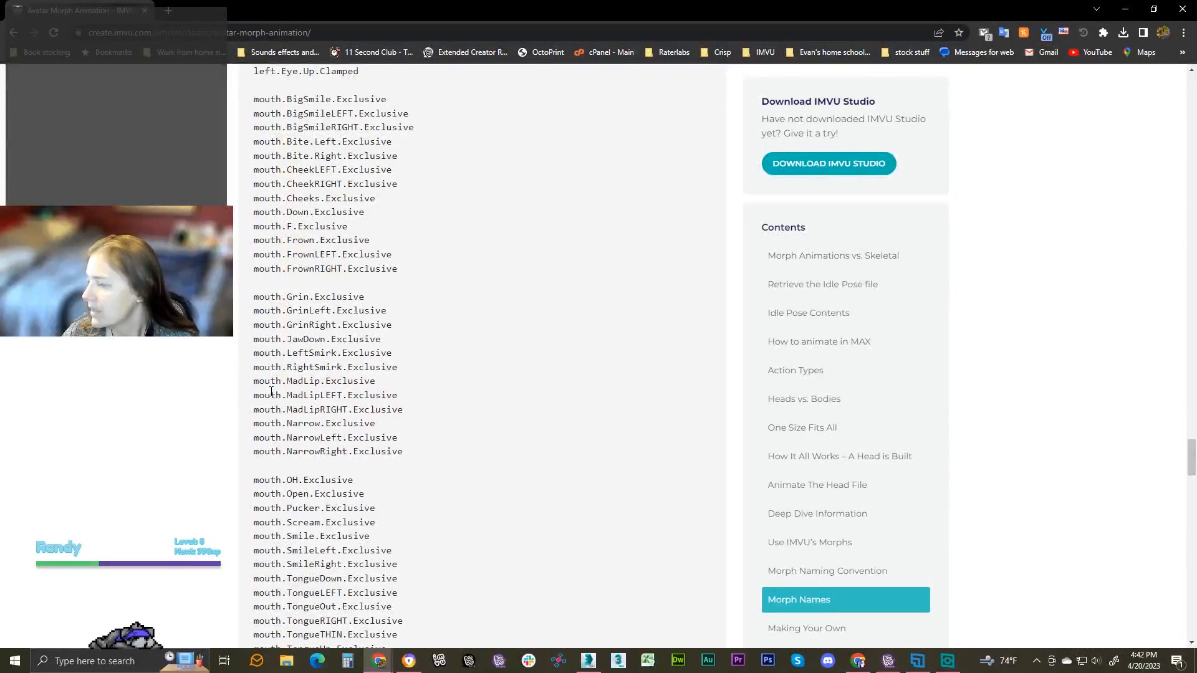
Go back through the article to the How It All Works – A Head is Built section
scroll(274, 387, up, 5)
scroll(276, 384, up, 15)
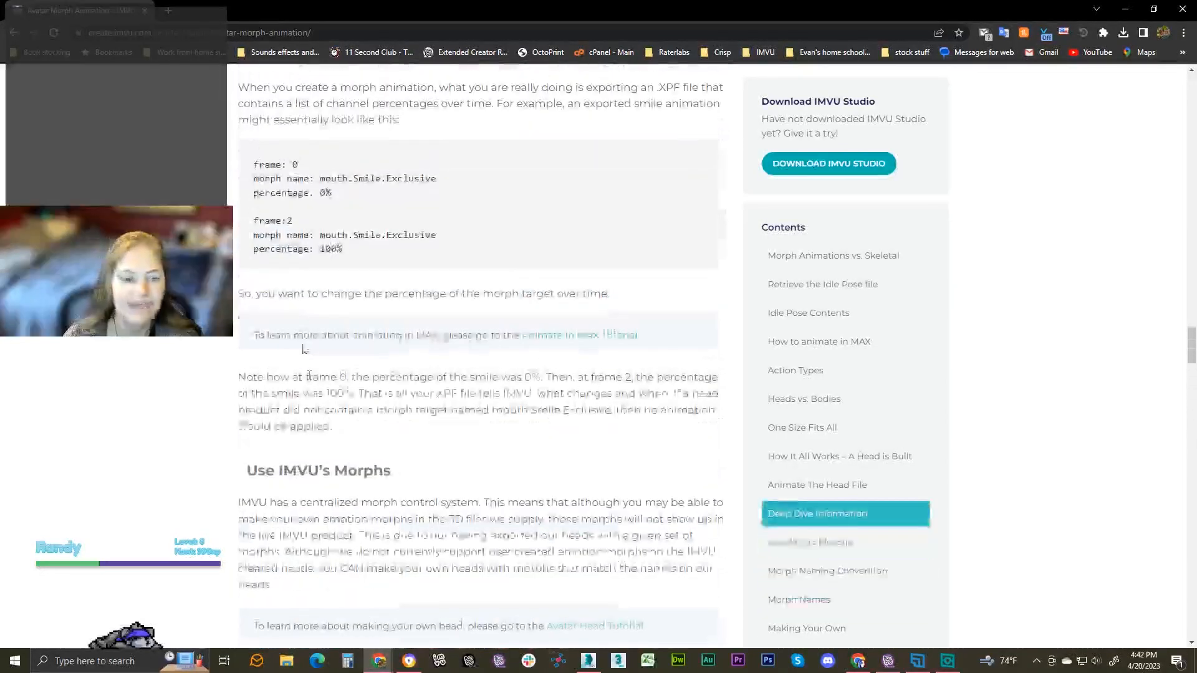
scroll(313, 386, up, 12)
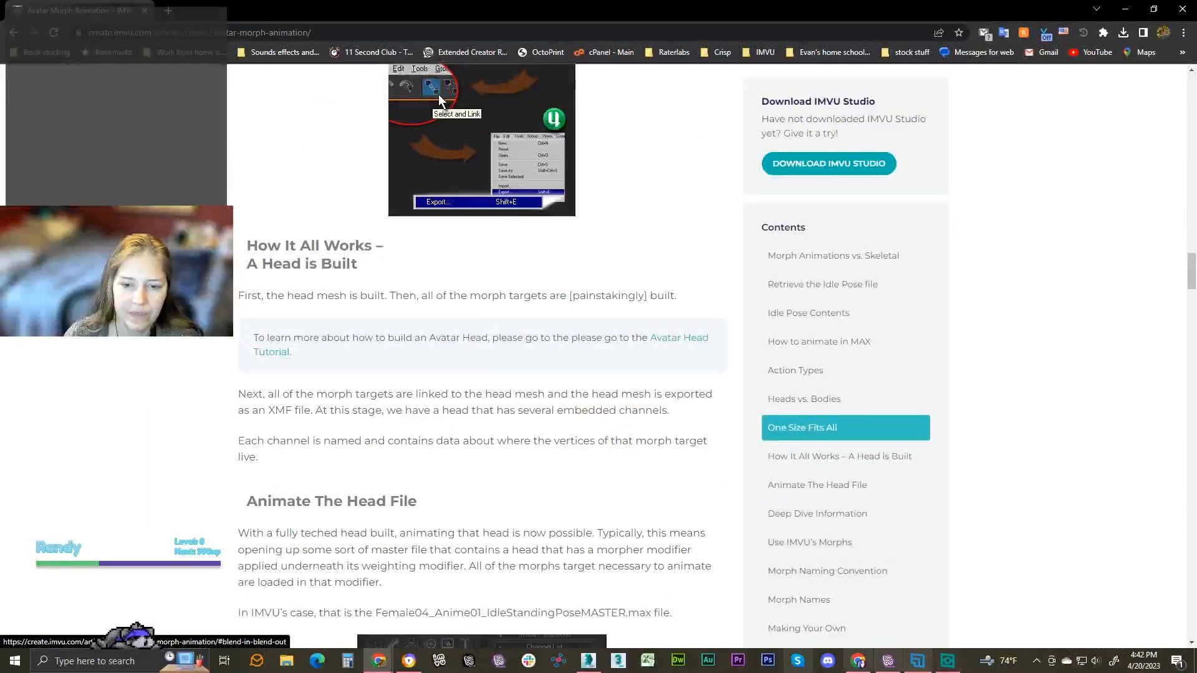
Switch to 3ds Max, show the ball in a Left and a Front view, and hide the Front view's grid
click(588, 659)
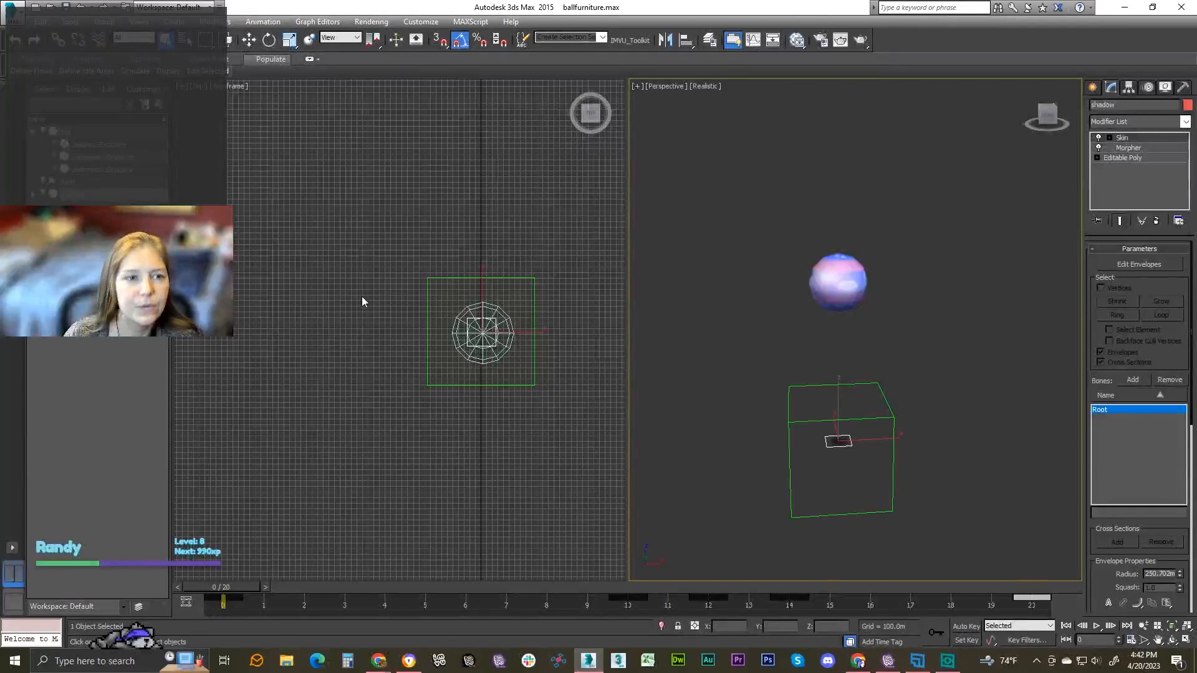
mouse_move(346, 408)
middle_down()
mouse_move(264, 465)
mouse_move(339, 406)
middle_up()
middle_drag(751, 418, 696, 369)
middle_drag(746, 402, 751, 402)
middle_drag(480, 353, 544, 403)
key(l)
scroll(501, 350, down, 3)
scroll(545, 403, down, 2)
middle_click(764, 355)
key(f)
scroll(766, 355, down, 5)
middle_drag(808, 348, 765, 387)
scroll(790, 330, up, 1)
middle_drag(794, 334, 806, 339)
scroll(806, 339, up, 2)
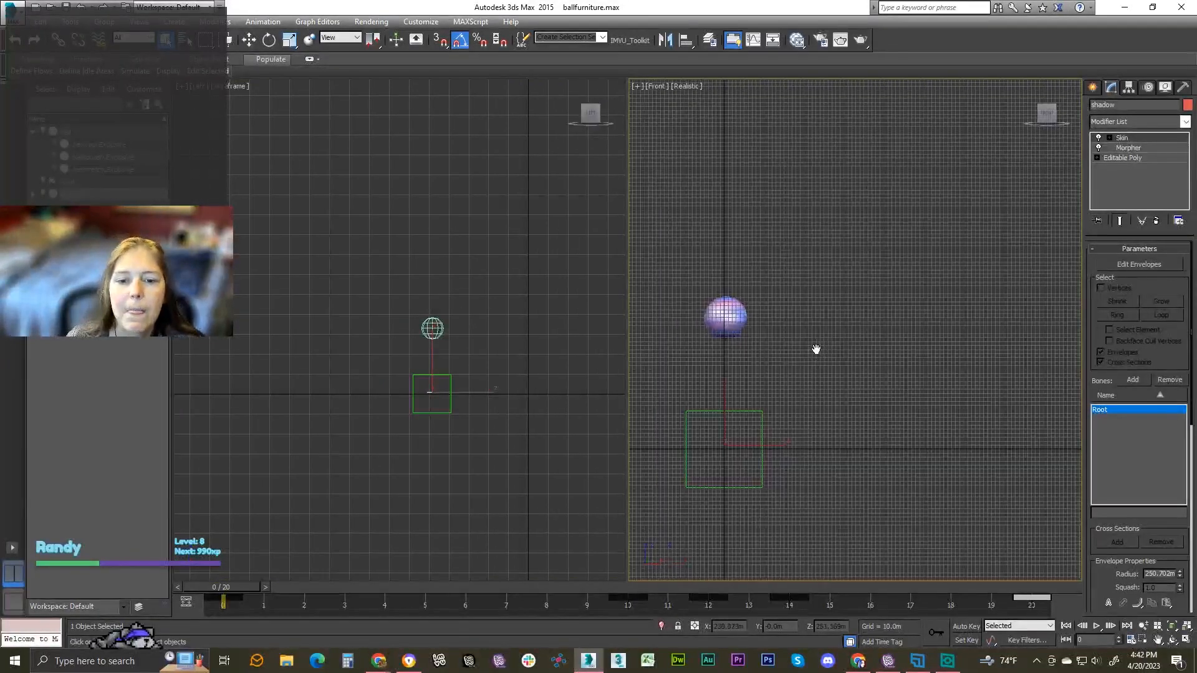
key(g)
middle_drag(727, 337, 696, 329)
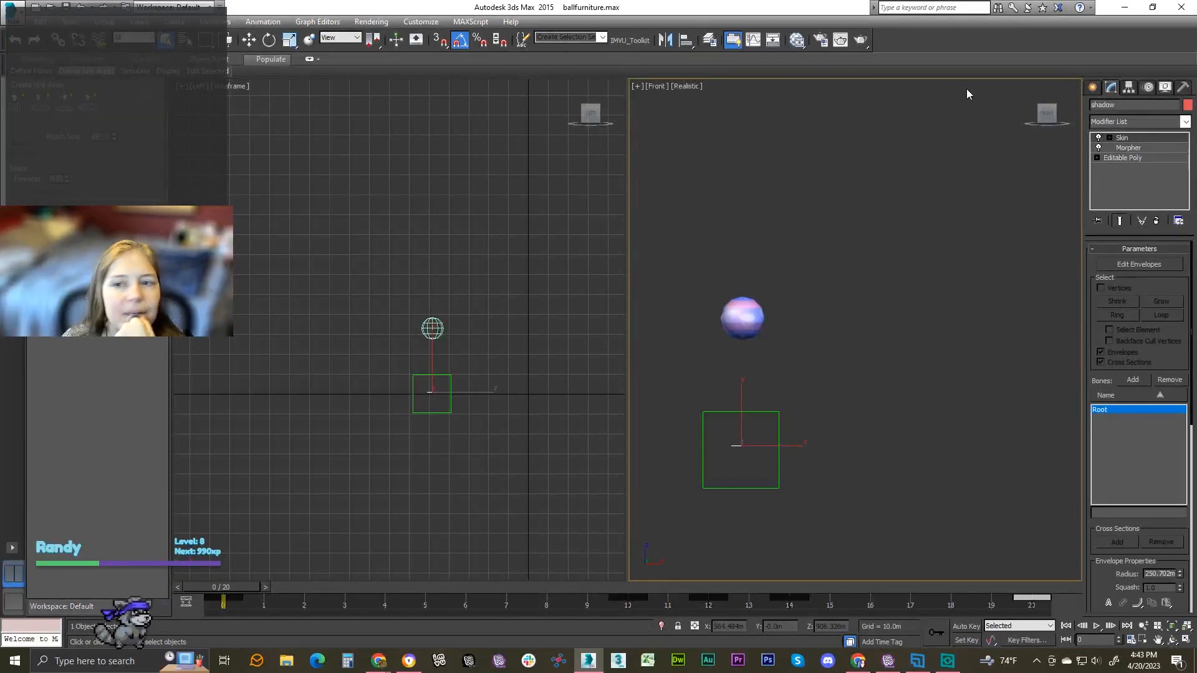
Try to create a standard sphere about 71 m in radius beside the ball in the Front view, with the grid shown
click(1093, 88)
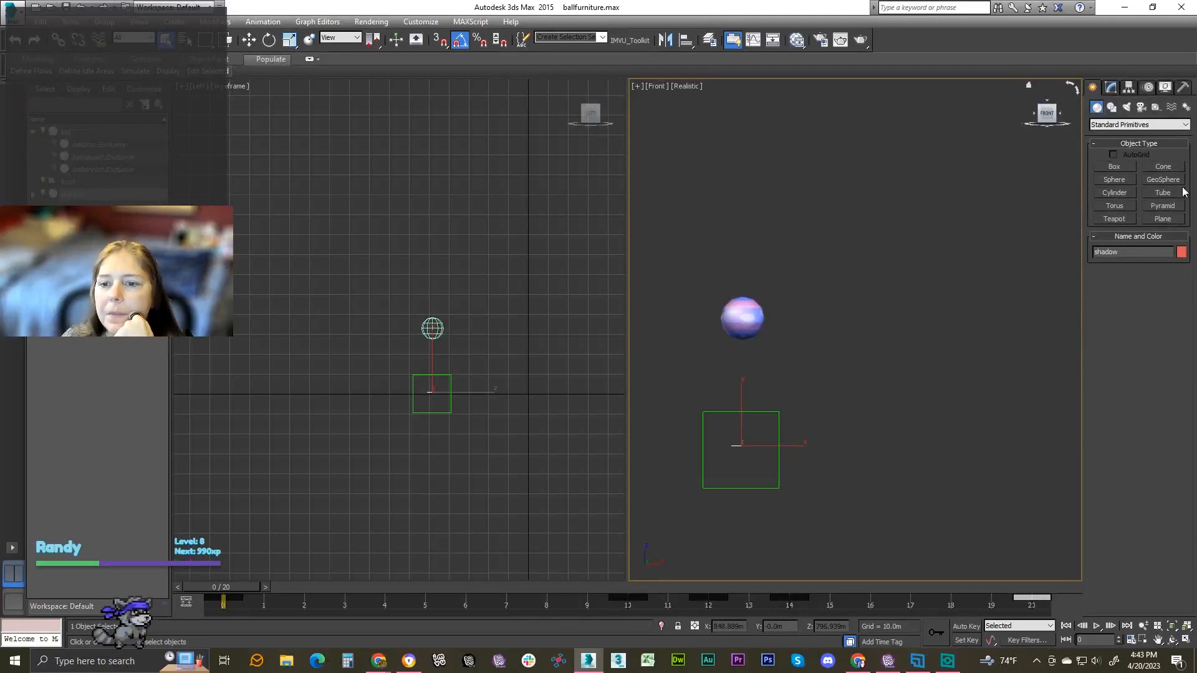
click(1114, 180)
middle_drag(842, 437, 829, 430)
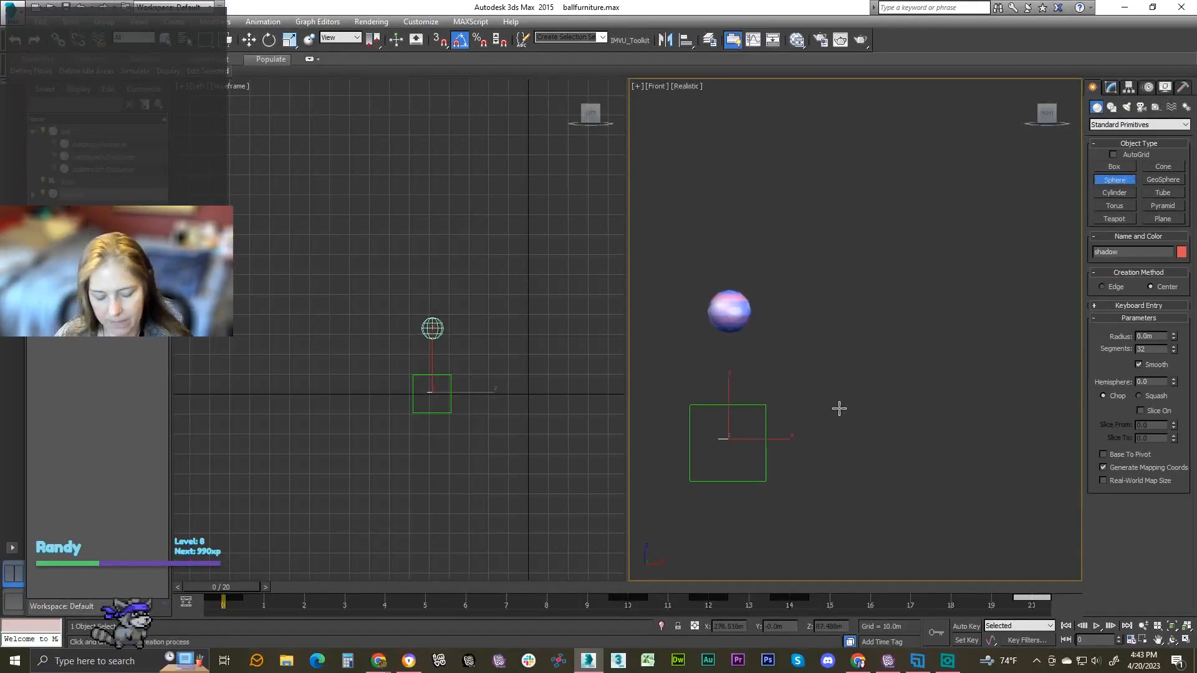
key(g)
drag(847, 411, 870, 412)
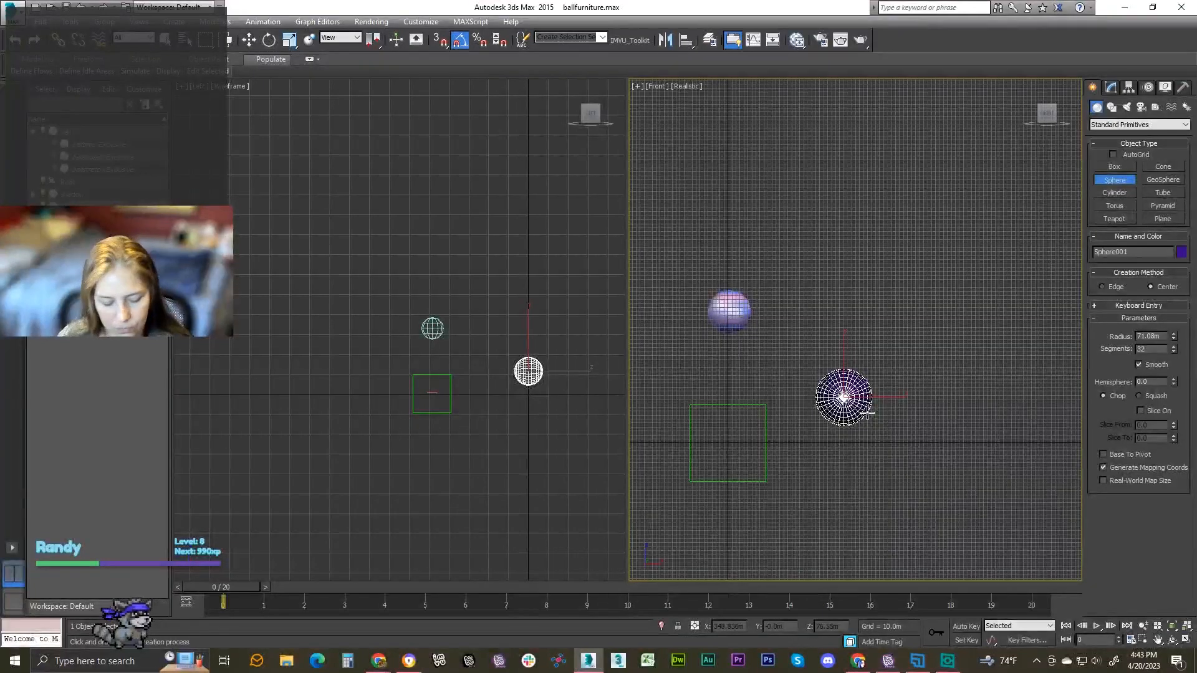
right_click(866, 411)
Create a sphere about 74 m in radius beside the ball in the Top view
middle_drag(535, 380, 410, 420)
scroll(526, 383, up, 5)
drag(490, 362, 524, 388)
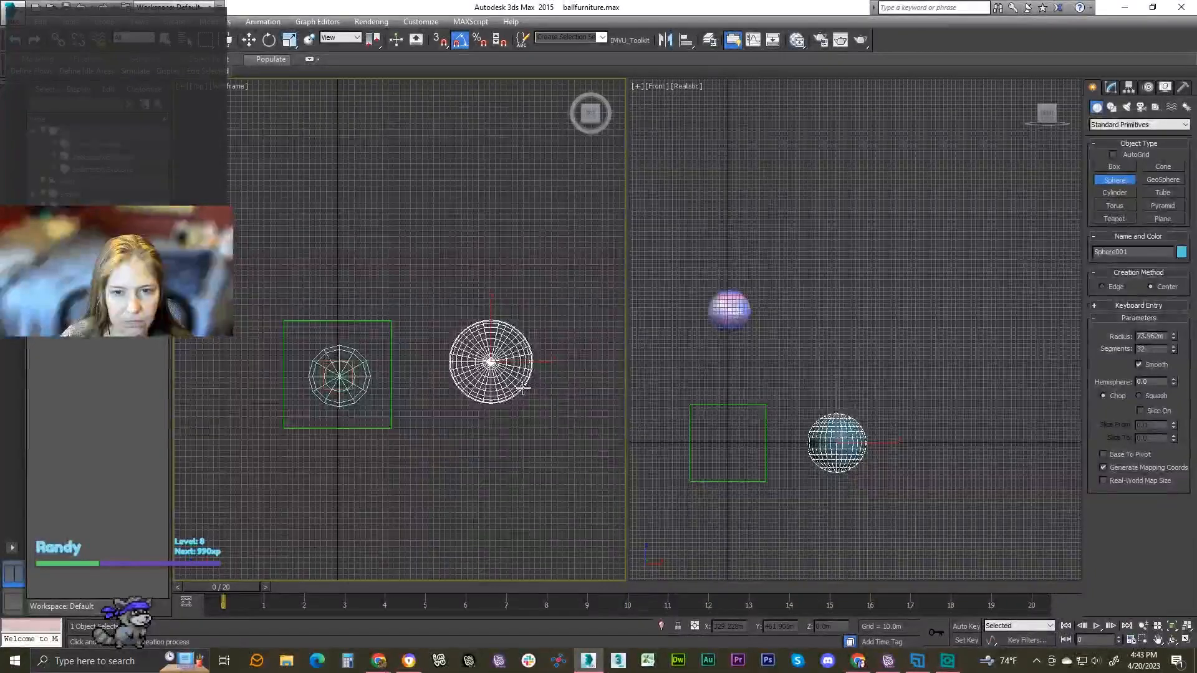
Reduce the new sphere's segments to 12
drag(1175, 354, 1175, 354)
click(1175, 353)
click(1175, 353)
click(1175, 352)
click(1174, 353)
click(1175, 352)
click(1175, 353)
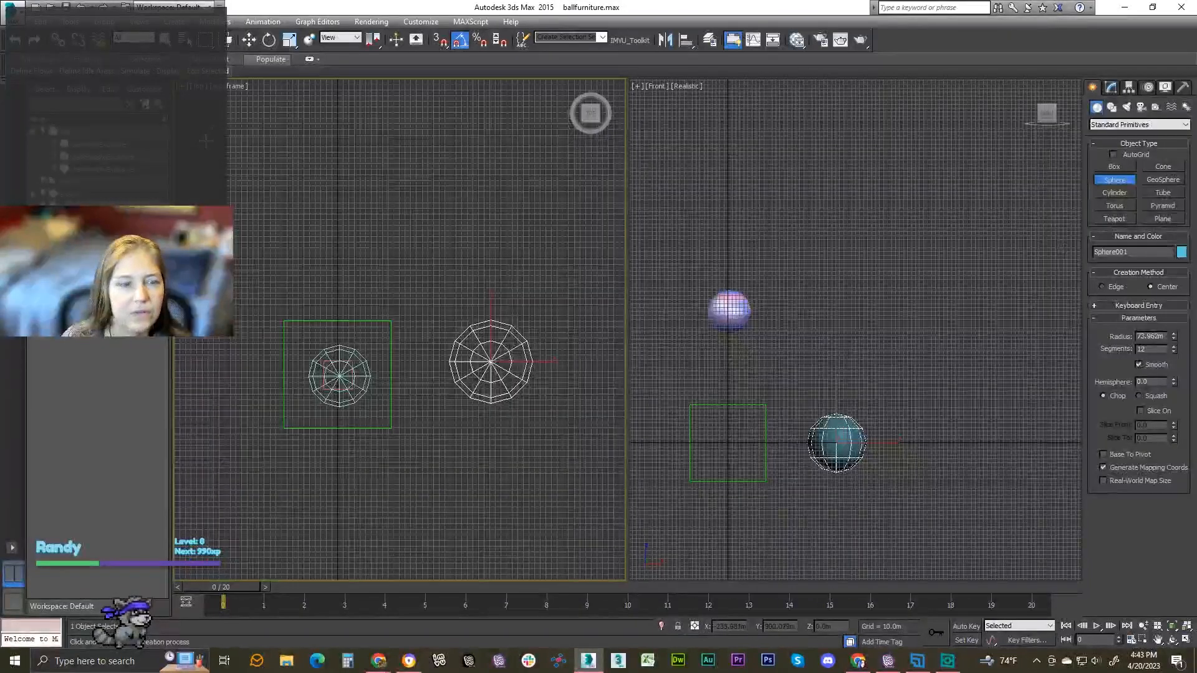
Open the new sphere for modification, and examine the existing striped ball's modifier stack and mesh in the Front view
click(1111, 88)
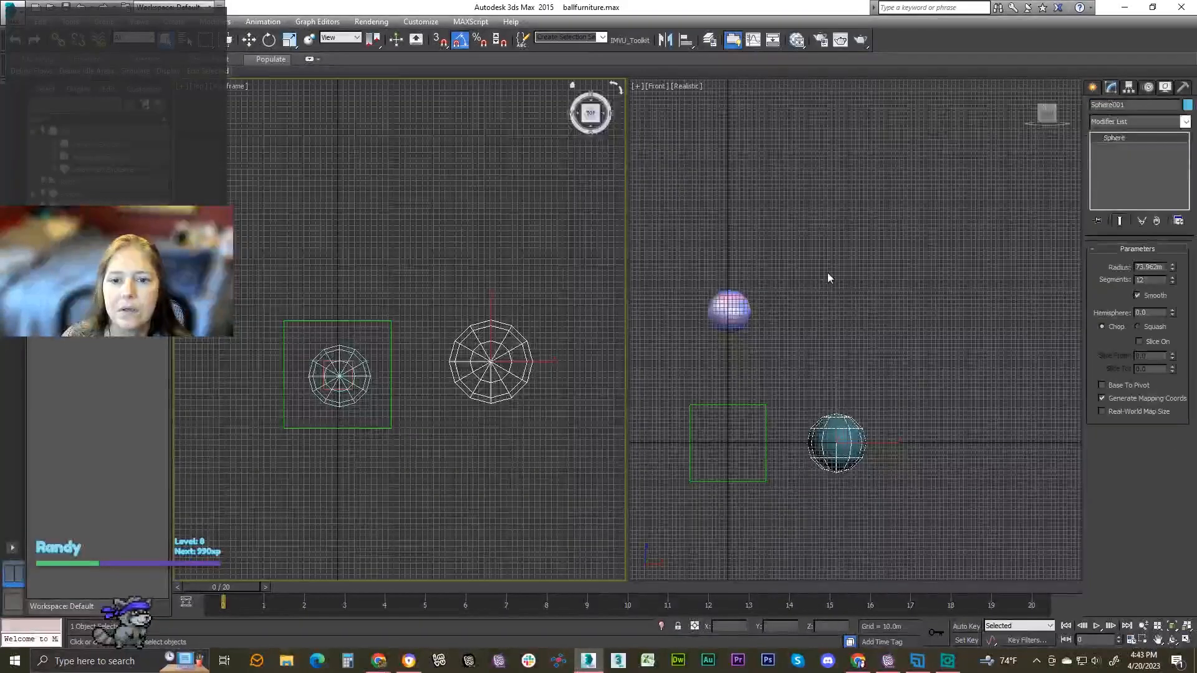
click(717, 325)
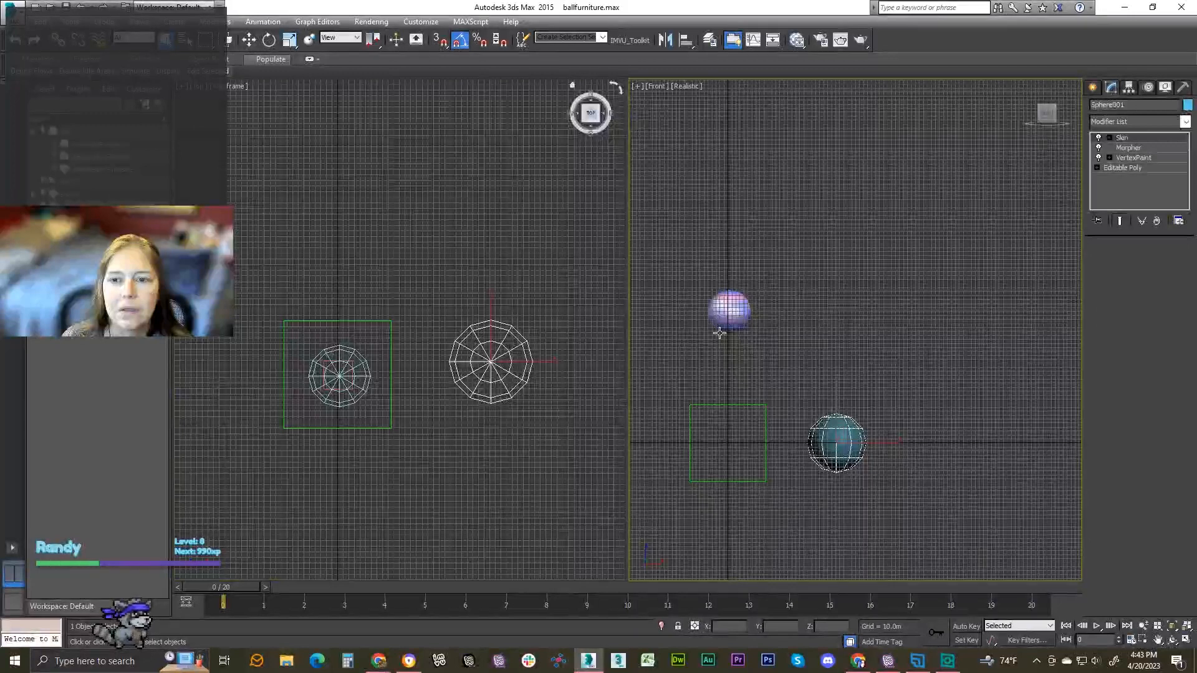
scroll(736, 330, up, 3)
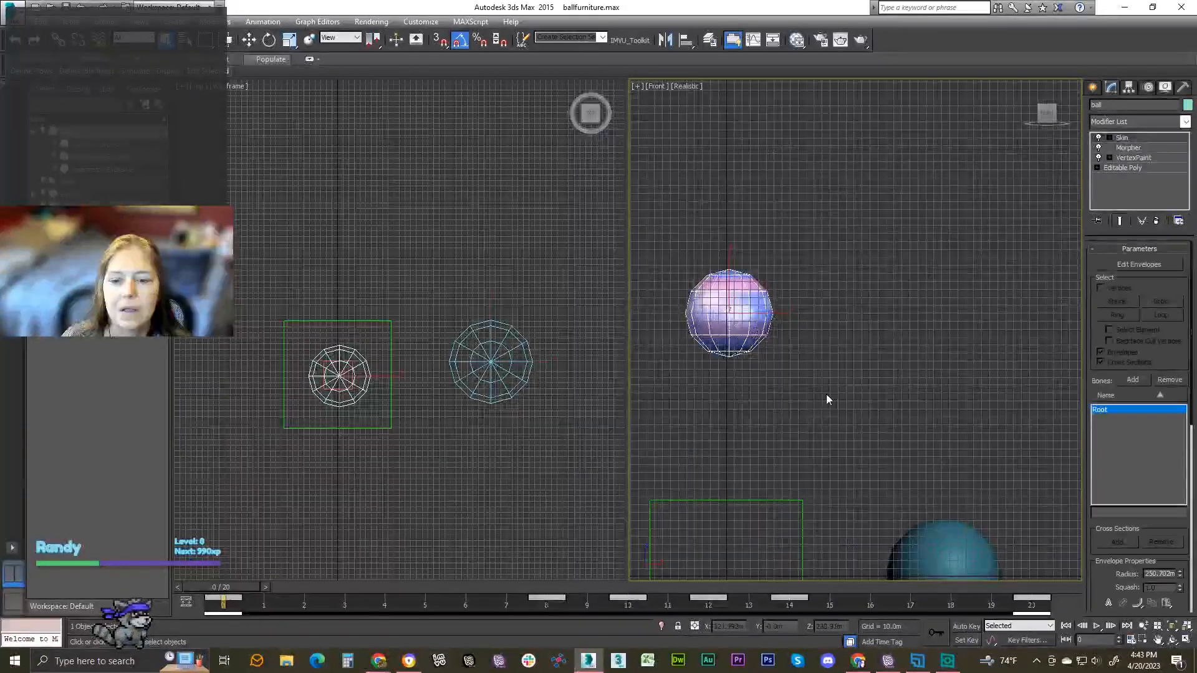
key(F3)
middle_drag(818, 385, 803, 310)
key(F3)
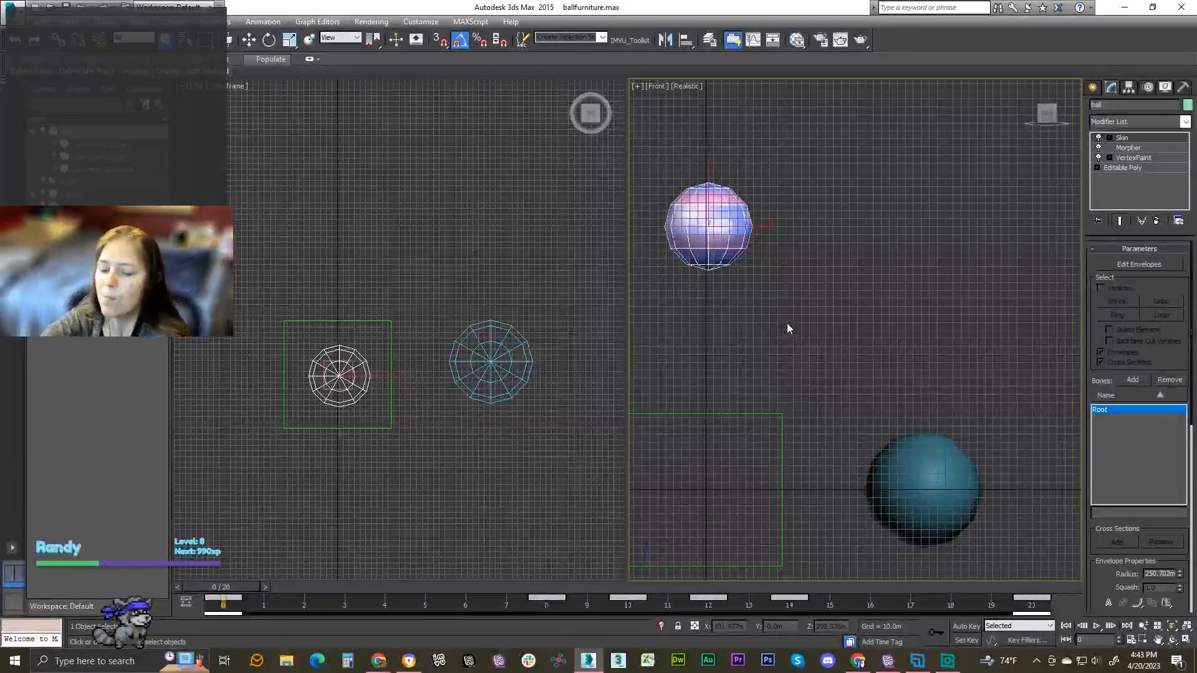
middle_drag(901, 412, 896, 408)
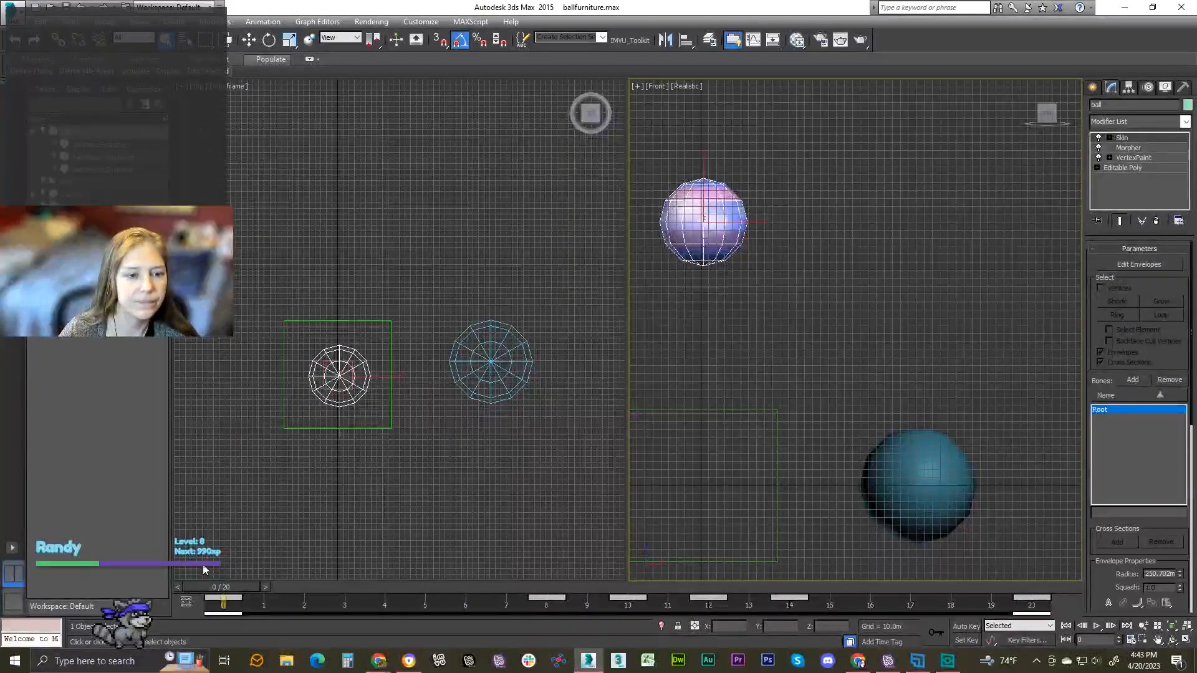
Raise the new sphere in the Front view until it is level with the striped ball, at a height of about 338 m
key(e)
key(w)
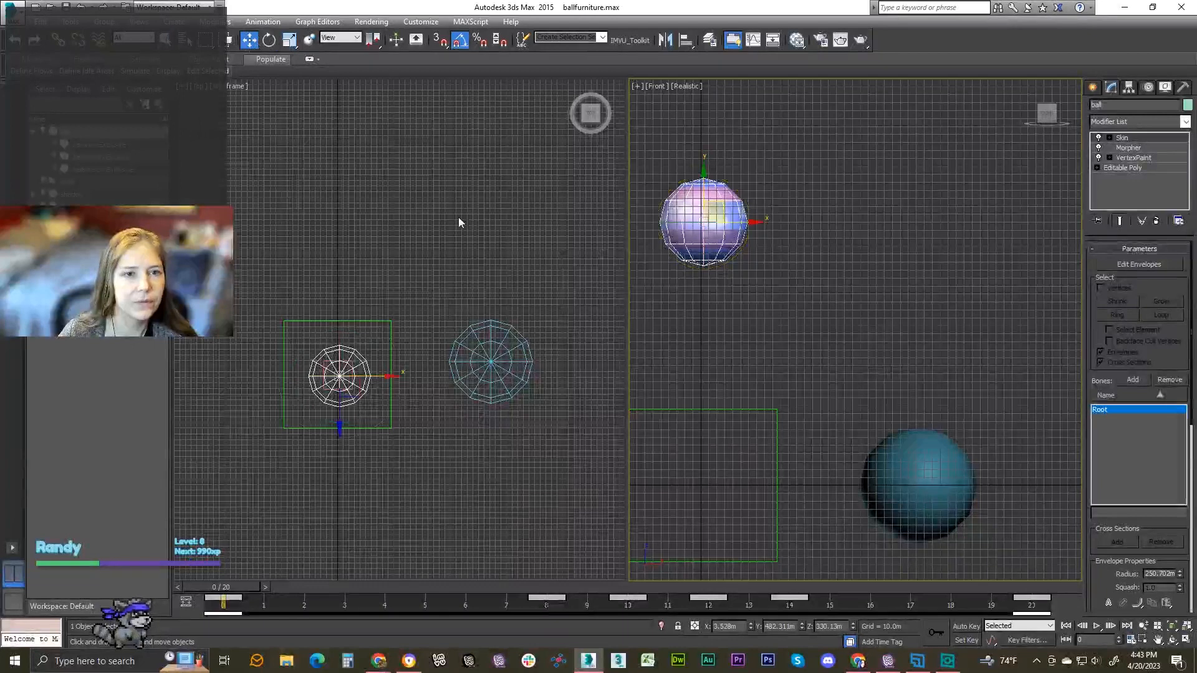
click(920, 492)
drag(920, 440, 906, 379)
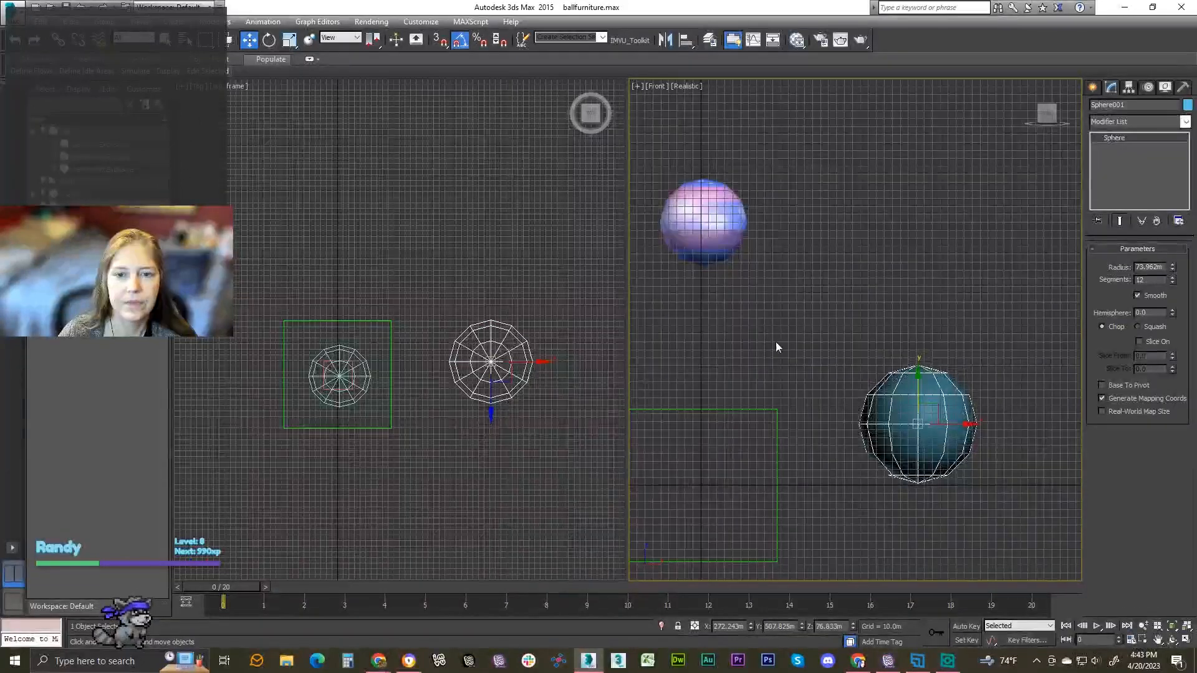
middle_drag(746, 228, 757, 230)
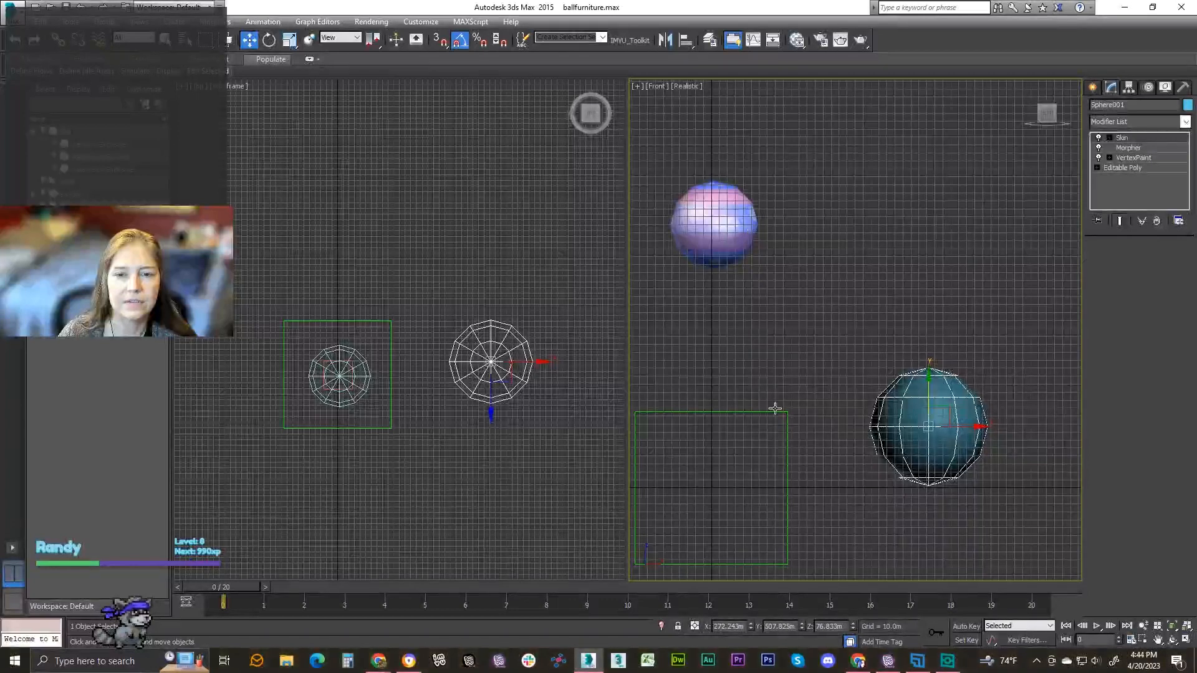
click(714, 224)
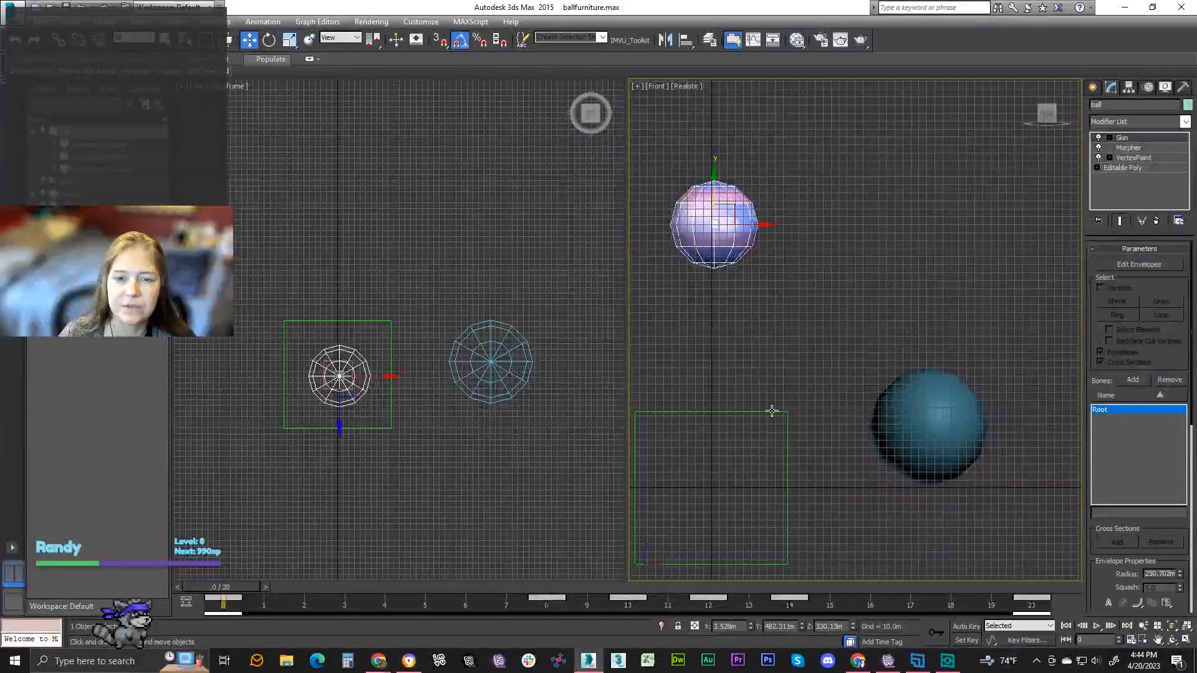
click(772, 411)
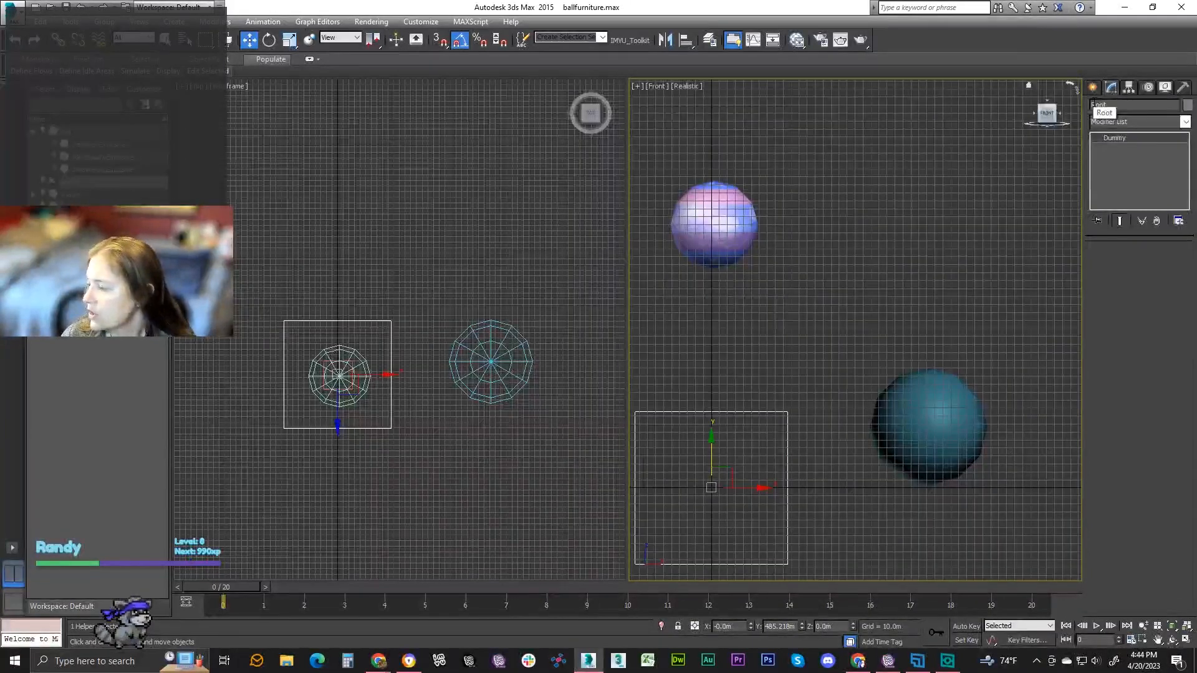
click(893, 399)
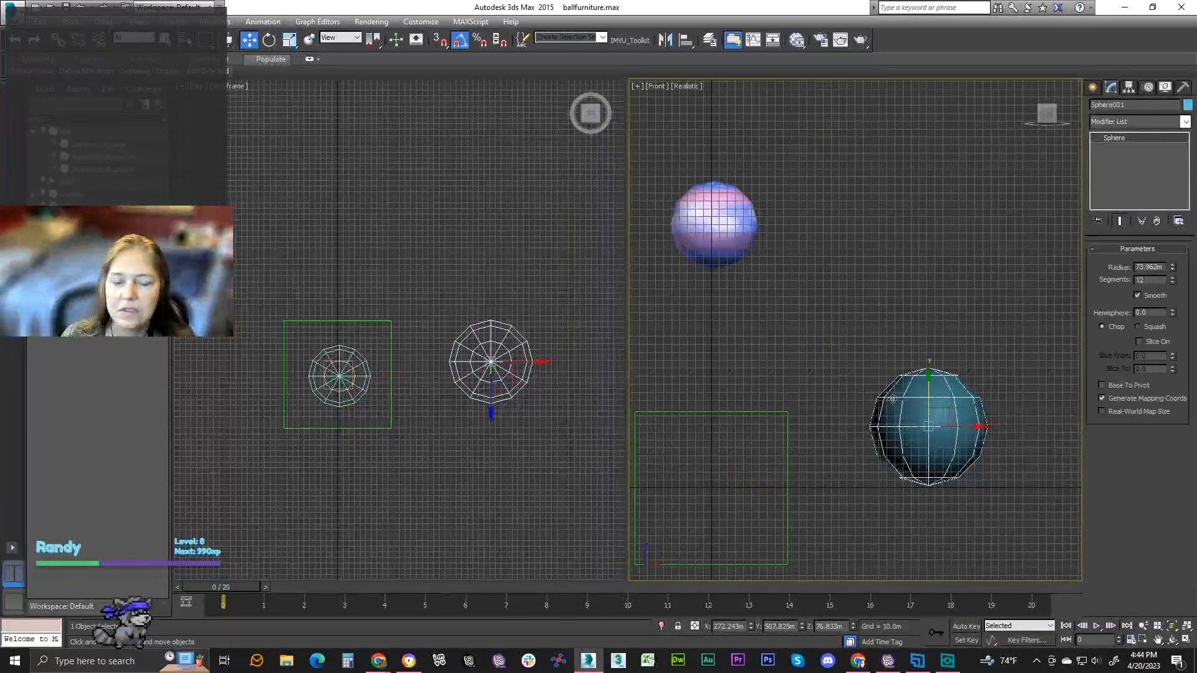
drag(931, 393, 933, 183)
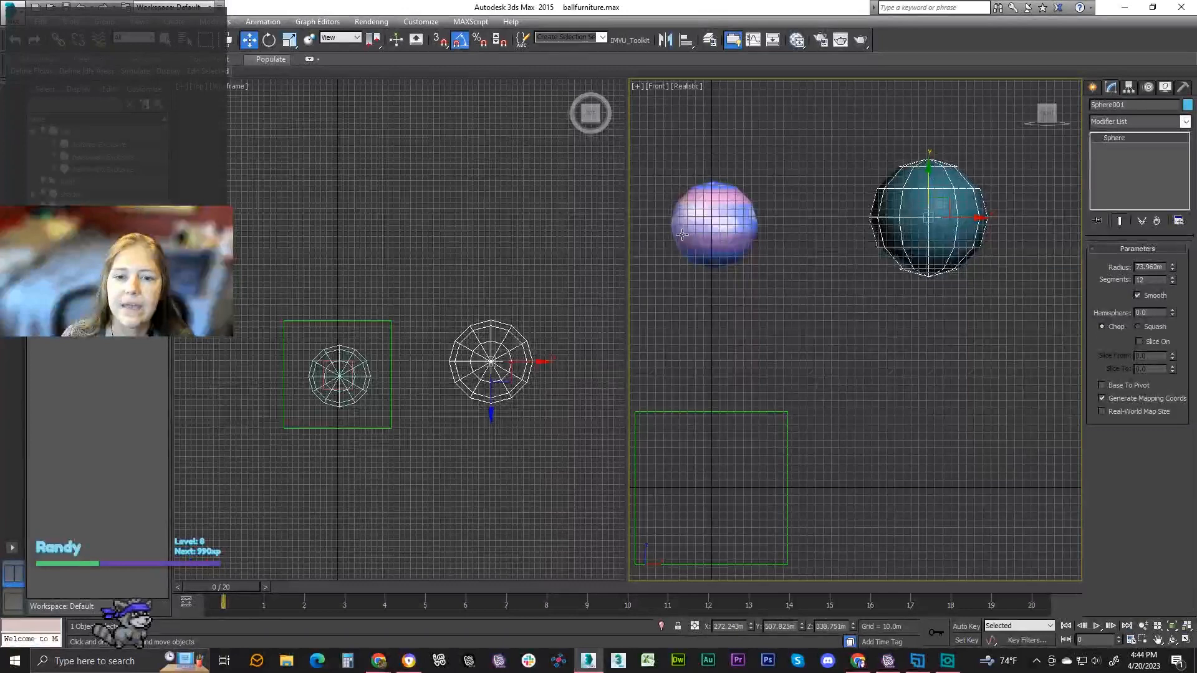
Select the striped ball and check its animation keys with the timeline at frame 0
click(682, 235)
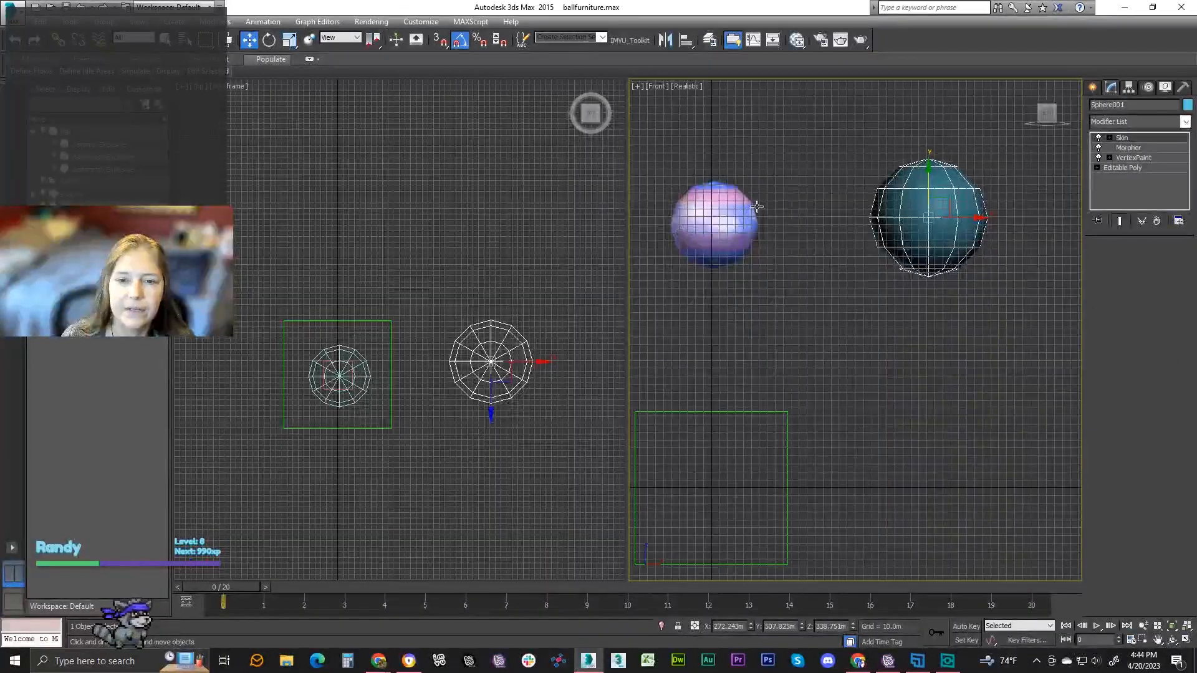
click(757, 207)
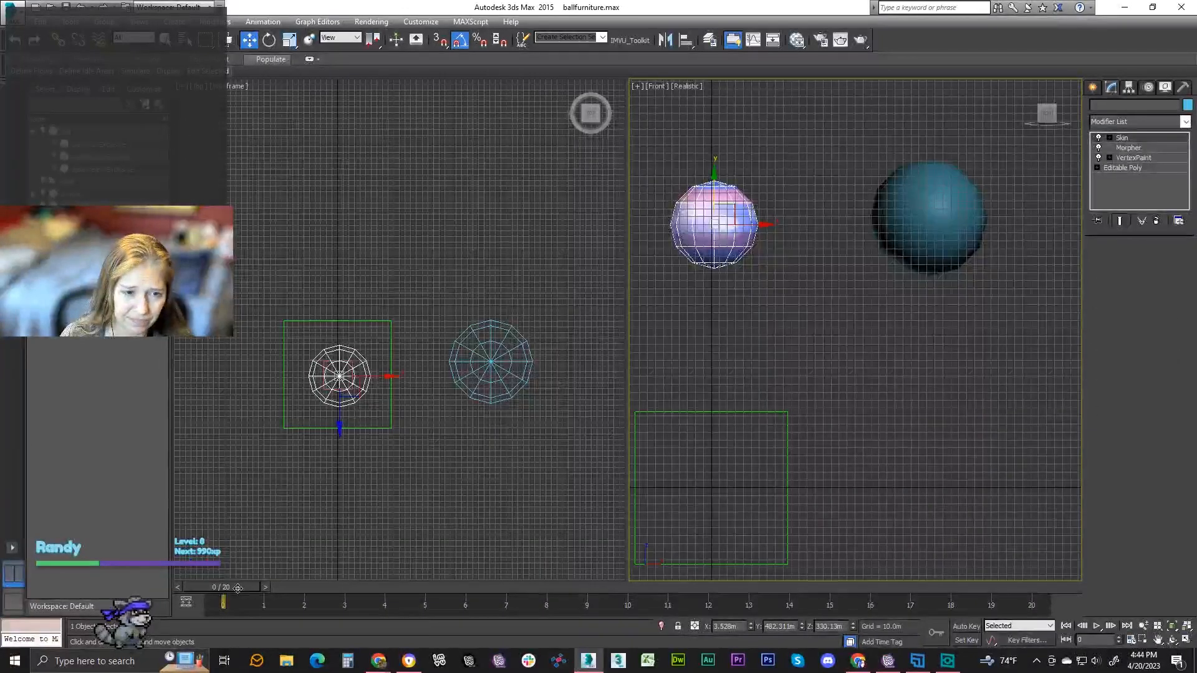
mouse_move(237, 588)
mouse_down()
mouse_move(623, 588)
mouse_move(223, 588)
mouse_up()
key(w)
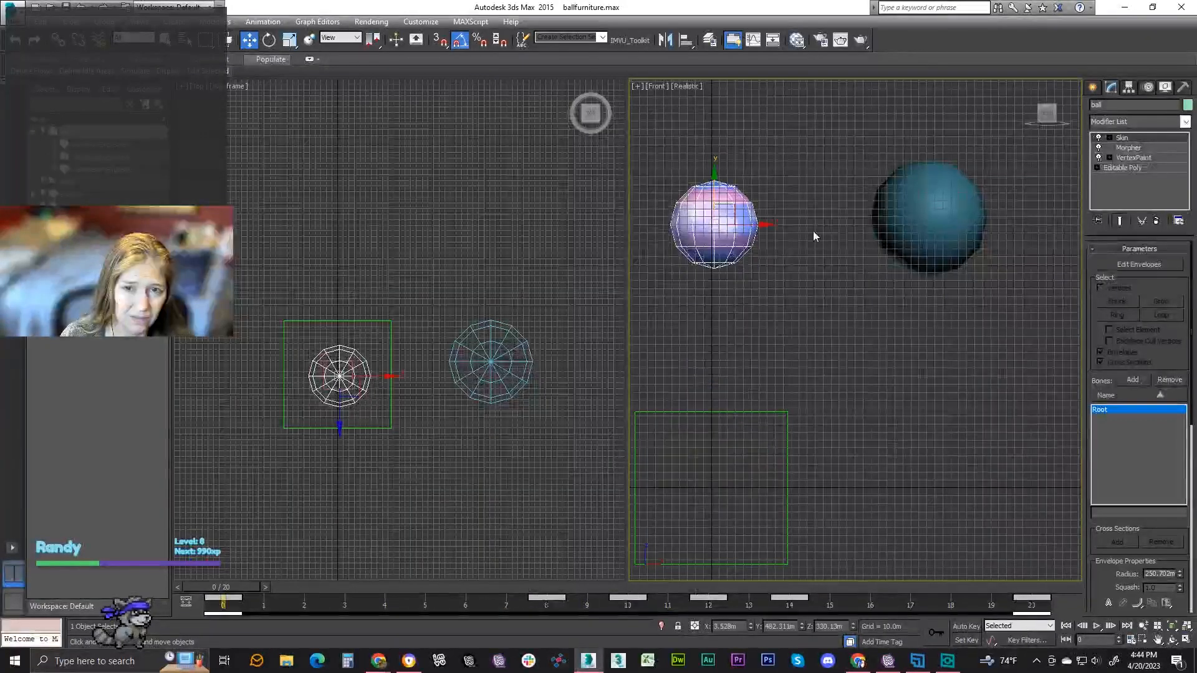
Clone the new sphere as a copy directly below it at a height of about 75 m and name it ball2.Exclusive
click(959, 206)
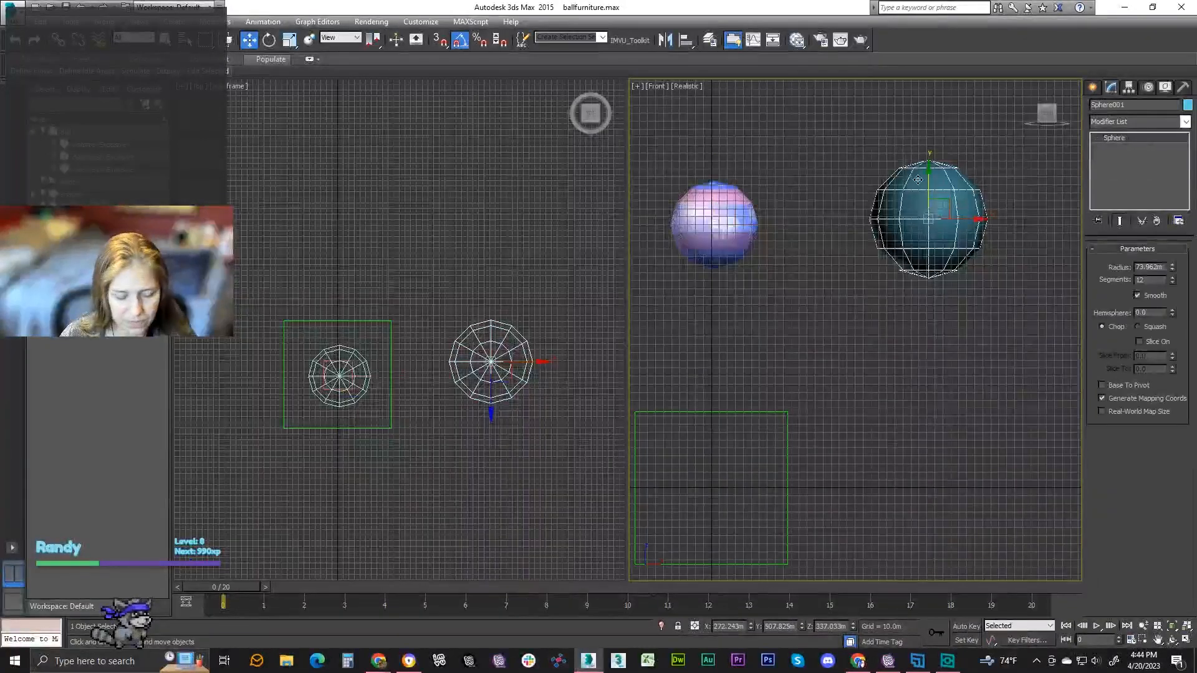
shift+drag(926, 176, 914, 377)
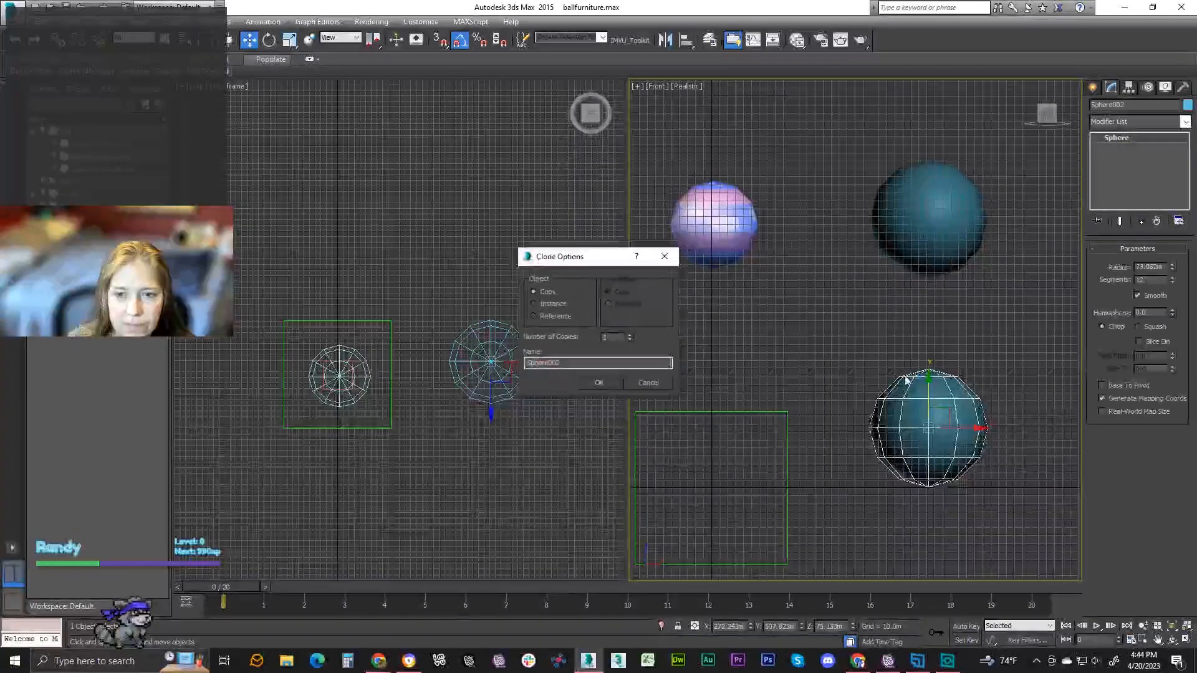
click(588, 379)
click(1136, 106)
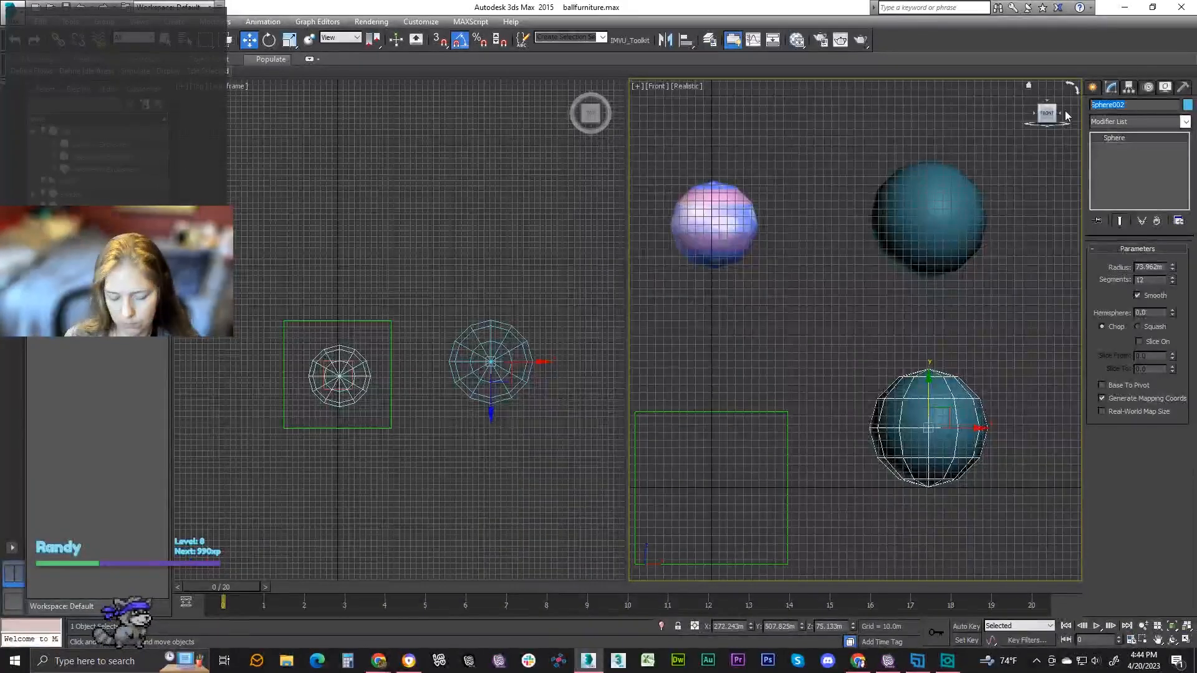
text(ball2.E)
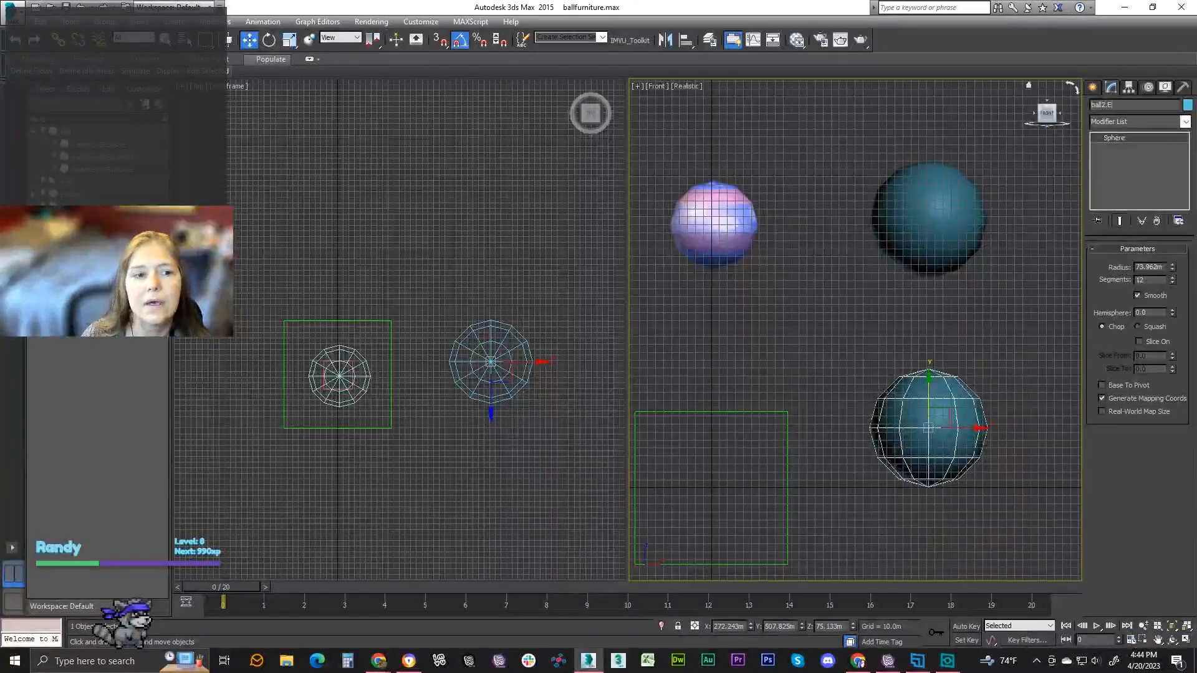
text(xclusive)
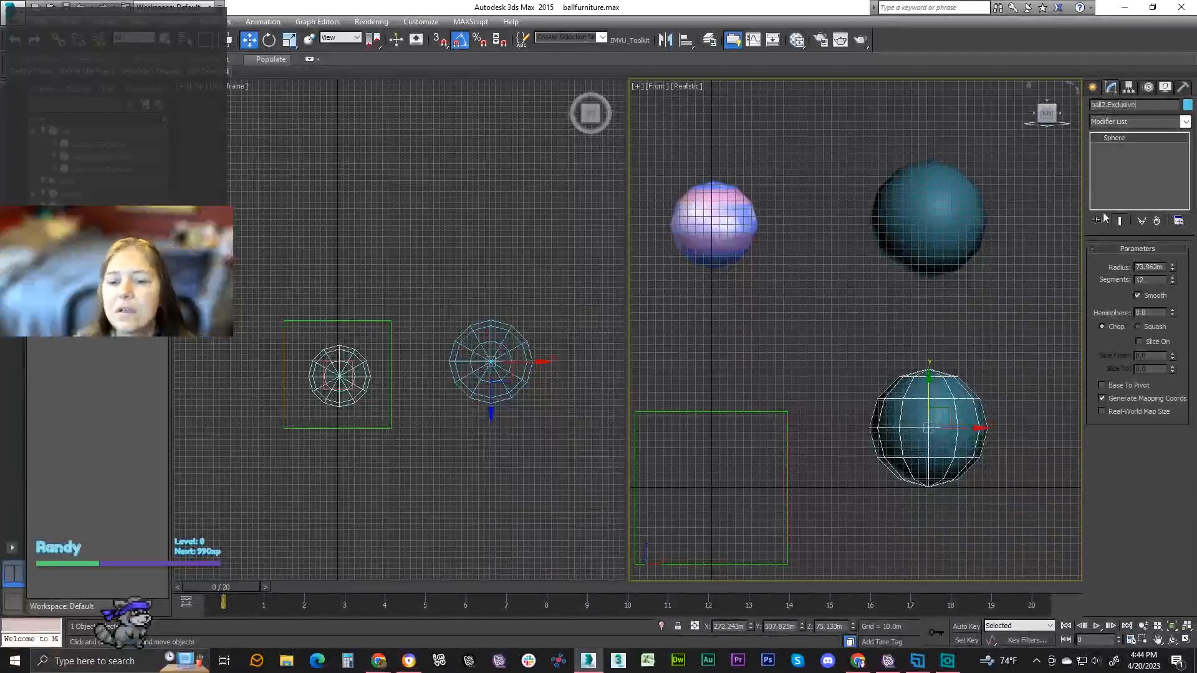
Flatten the cloned sphere to about 58% of its height and widen it to about 147% in the Top view
click(290, 40)
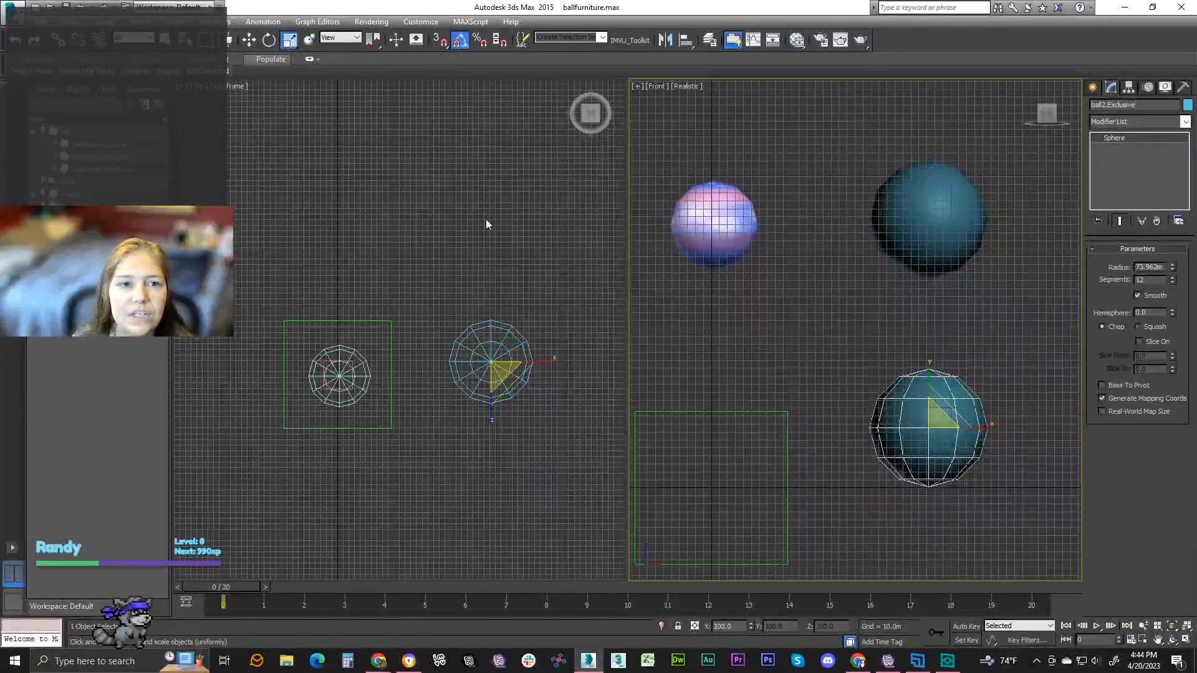
key(r)
drag(929, 373, 939, 406)
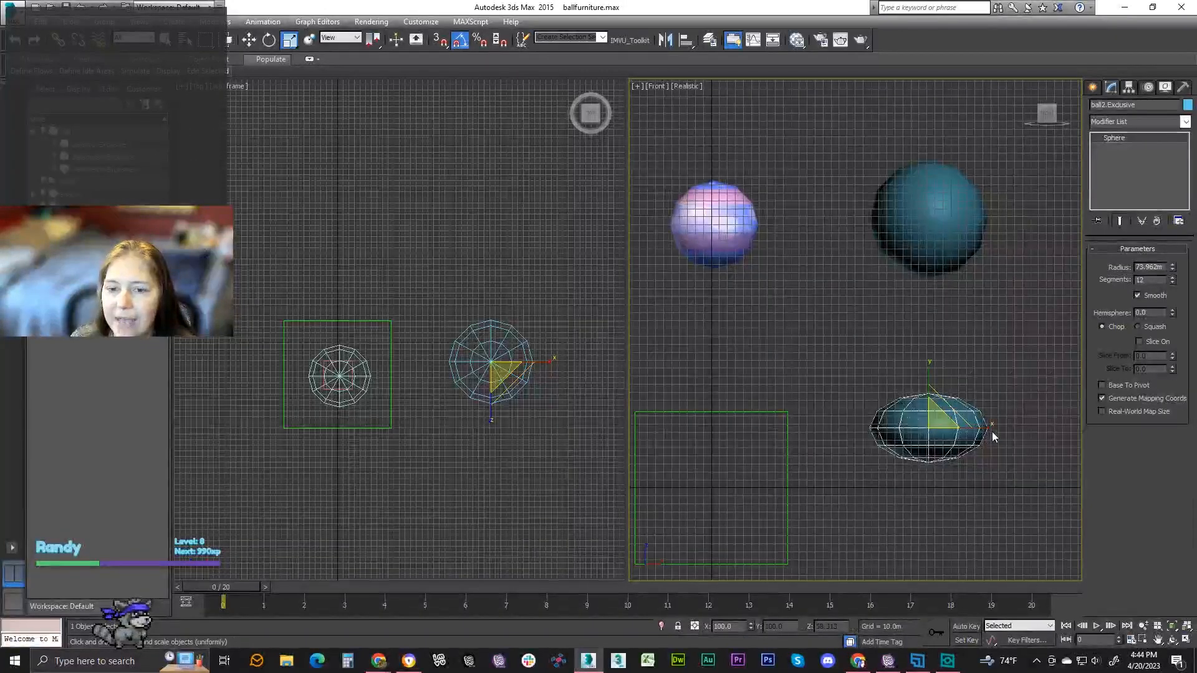
click(505, 358)
drag(515, 348, 530, 325)
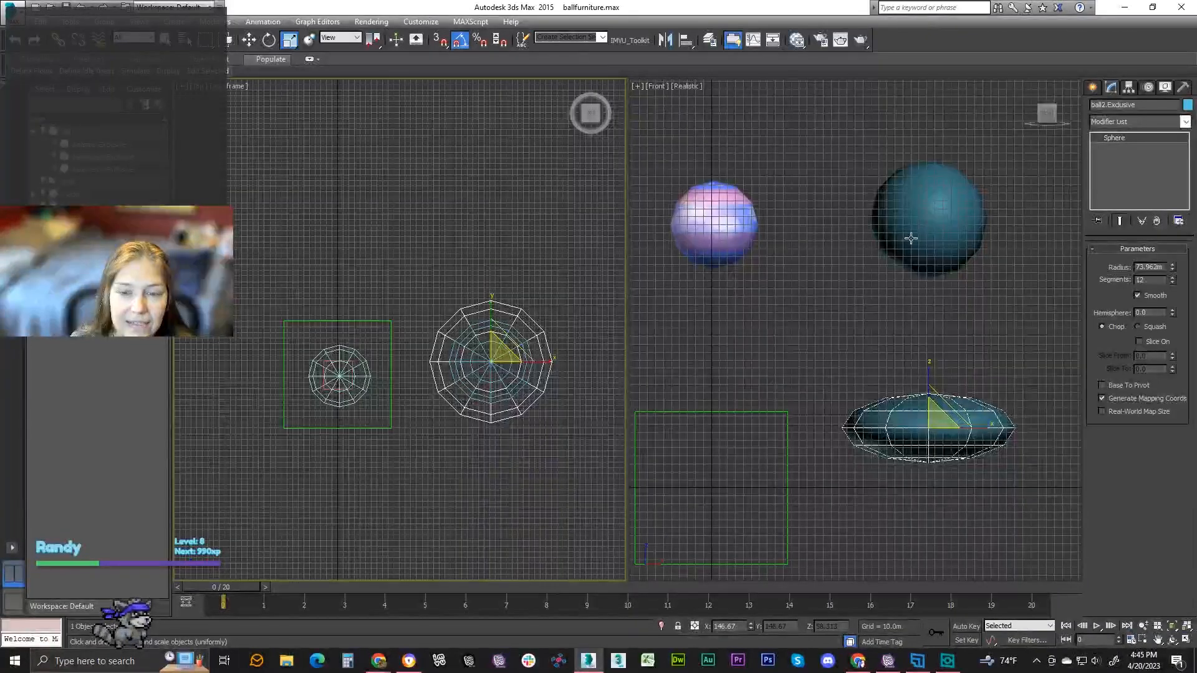
Lower the flattened sphere to a height of about 44 m and rename it ball2squash.Exclusive
click(249, 40)
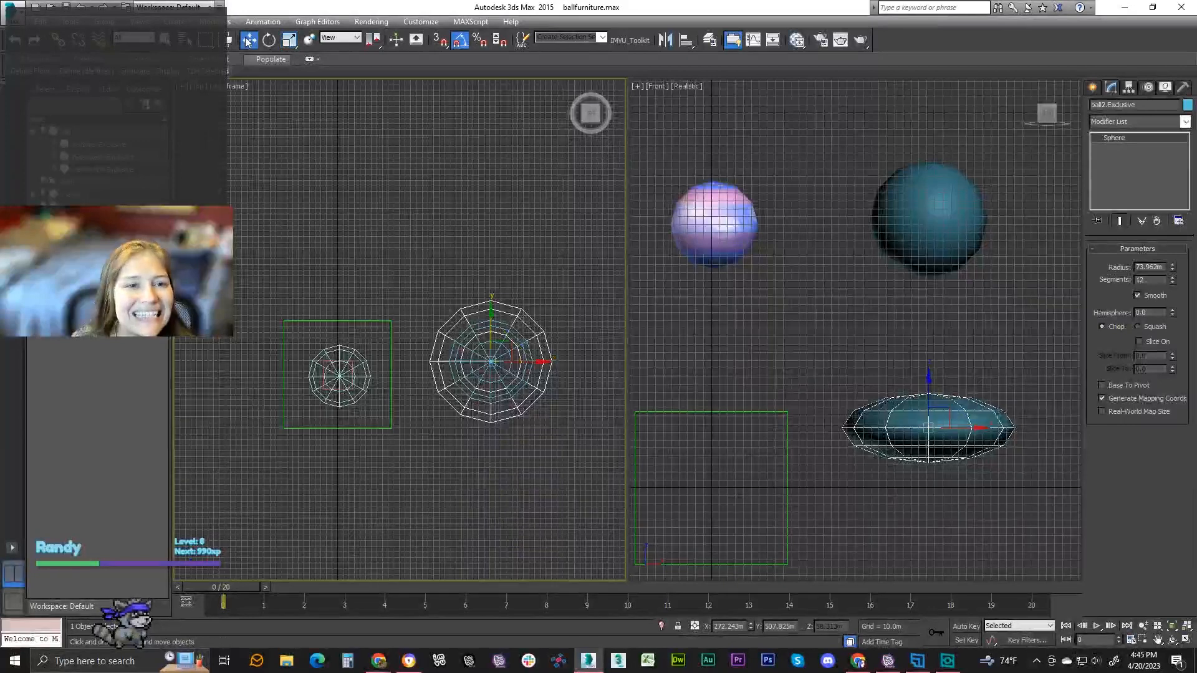
drag(929, 378, 946, 404)
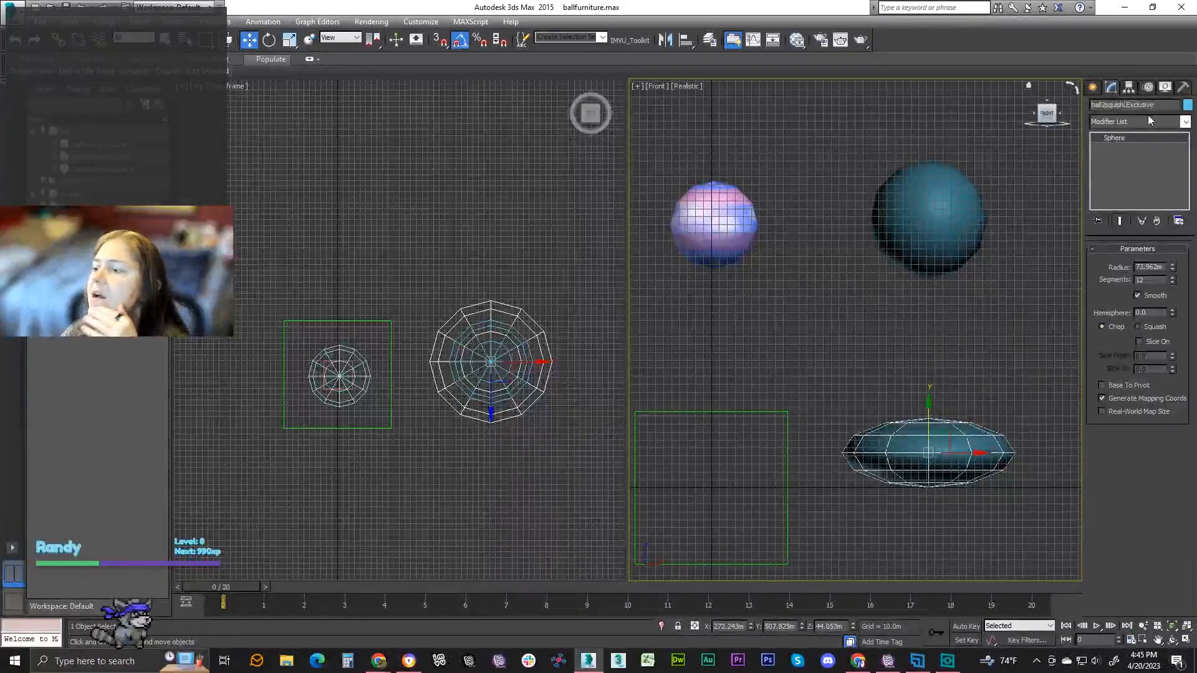
Clone the original round sphere as a copy named ball2, placed below it at a height of about 78 m
click(932, 224)
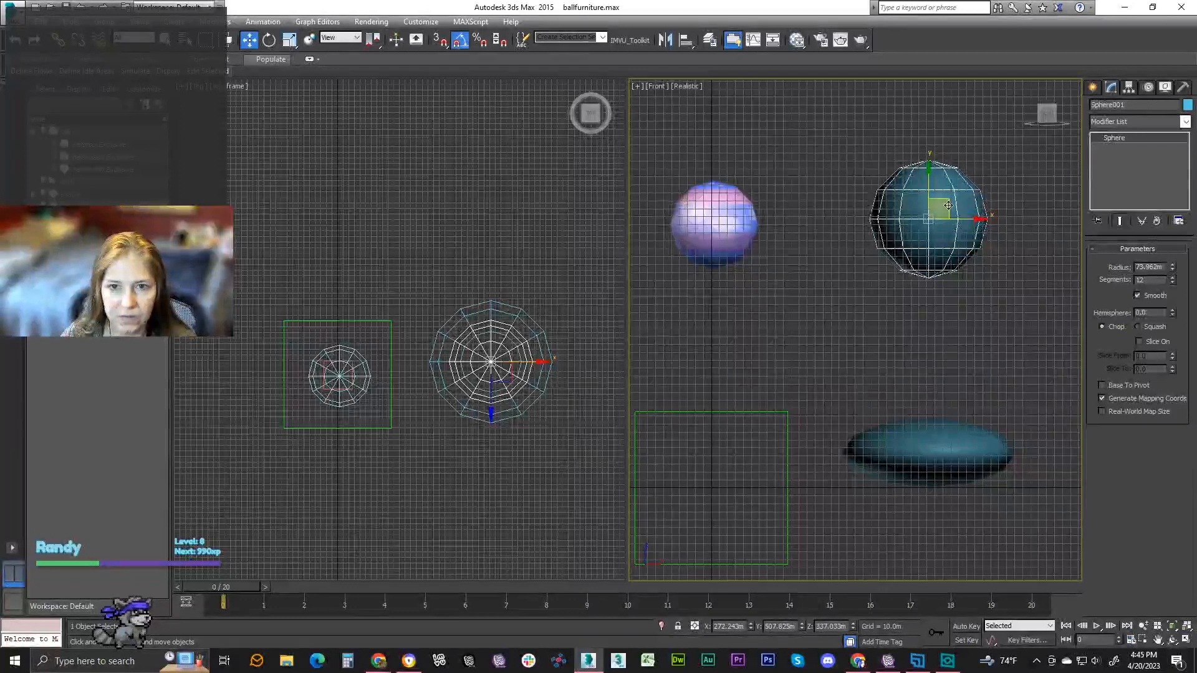
mouse_move(928, 181)
shift+mouse_down()
mouse_move(958, 361)
mouse_move(950, 379)
shift+mouse_up()
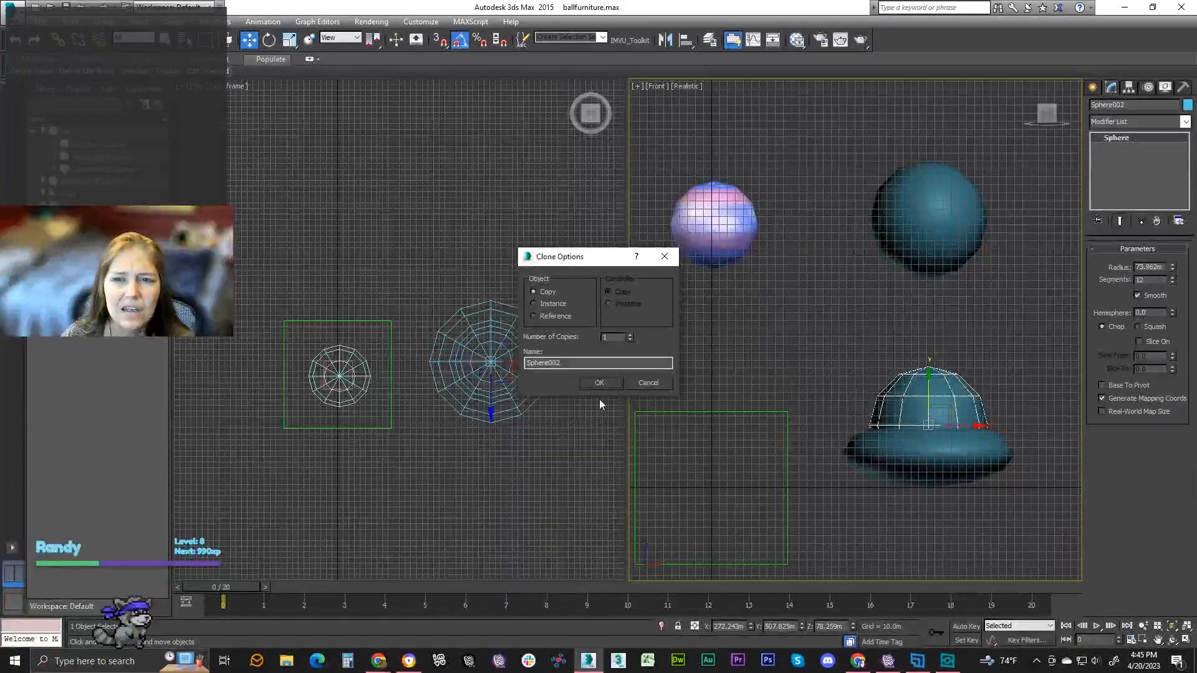
drag(563, 363, 504, 367)
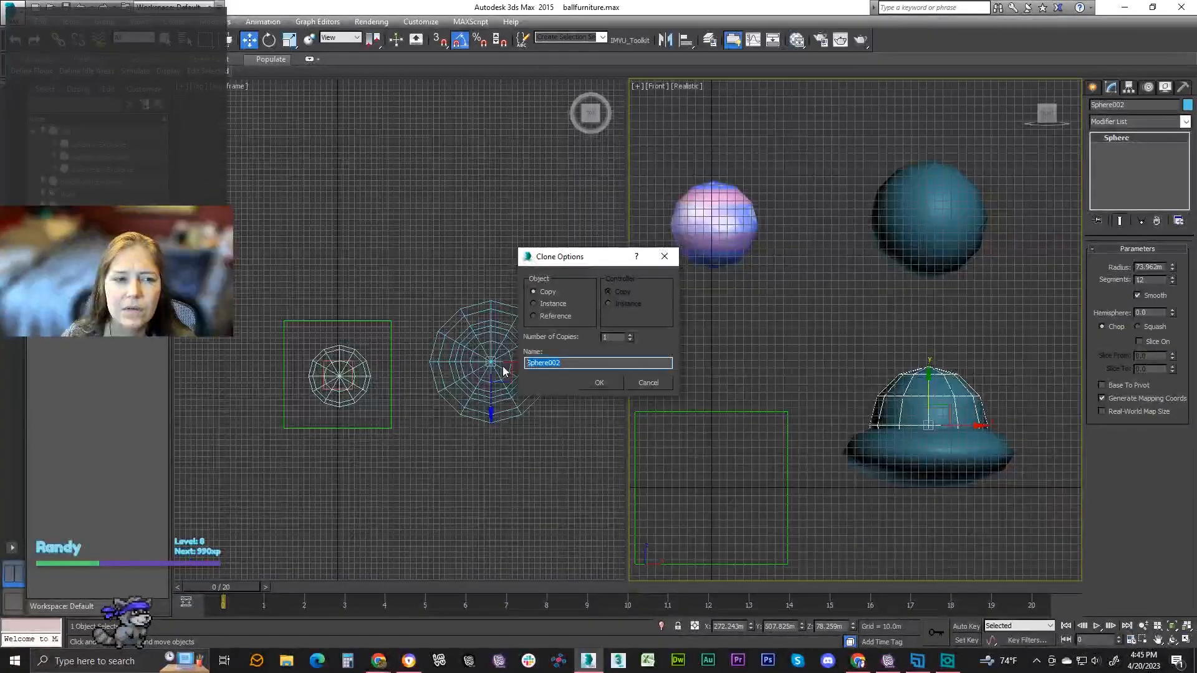
text(ball2)
key(Return)
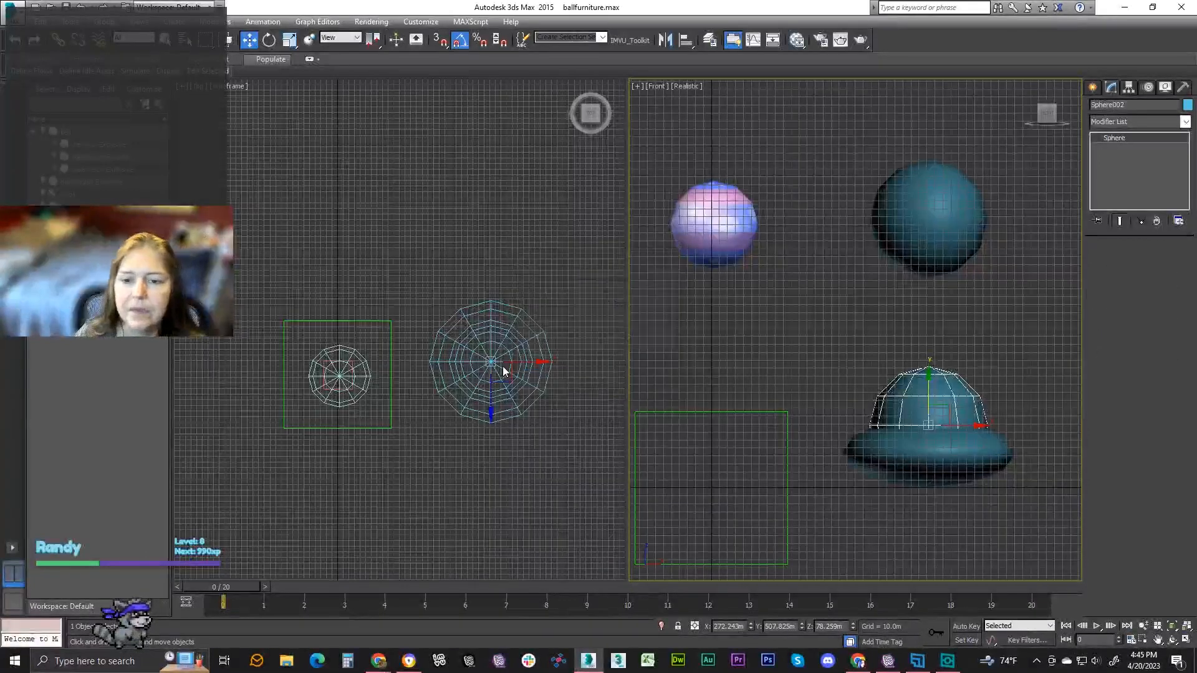
Check the flattened sphere's name, and rename the second round copy as ball2squish.Exclusive
click(929, 464)
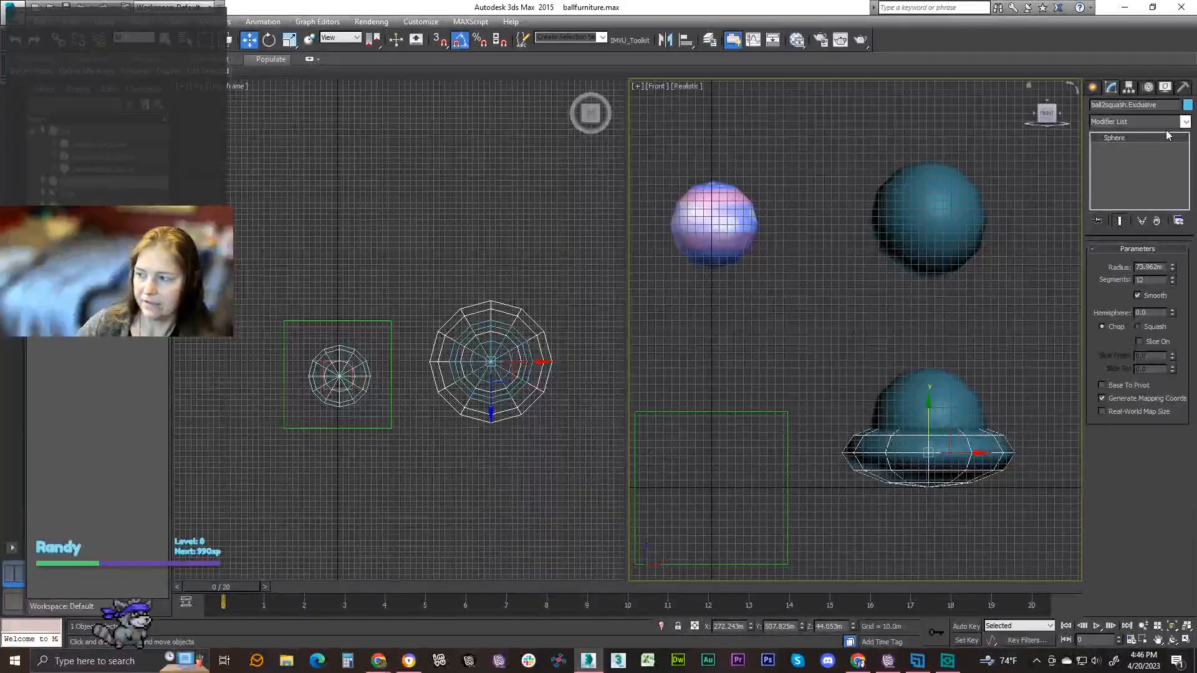
click(879, 398)
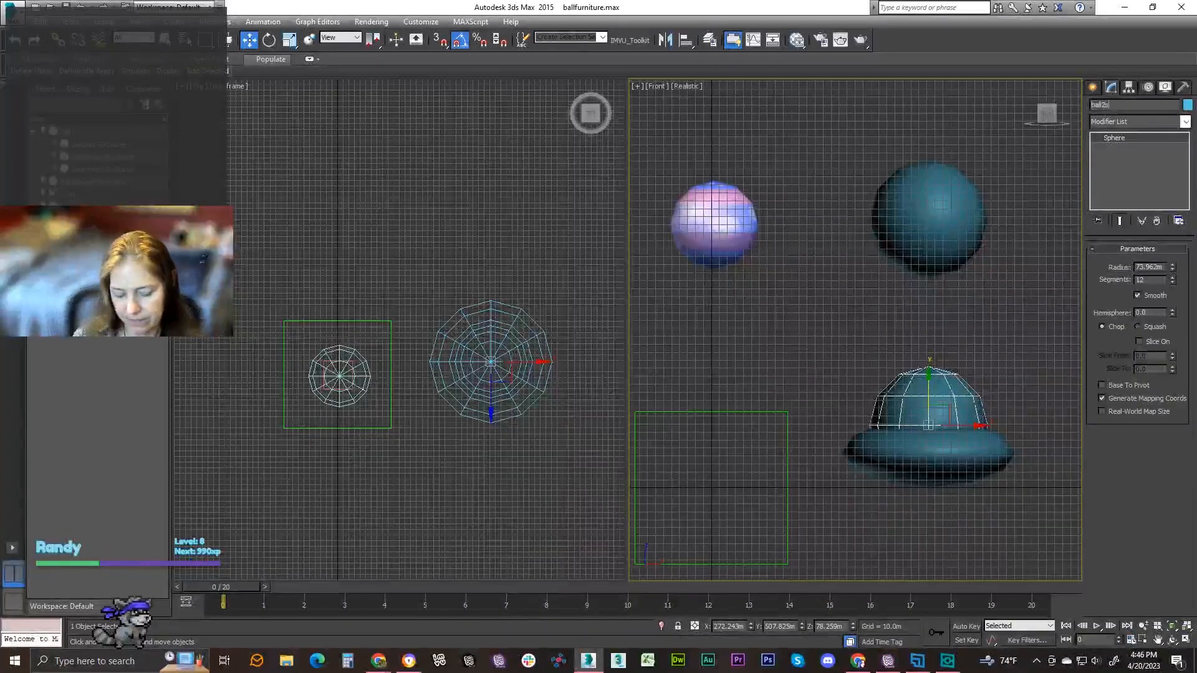
text(uish)
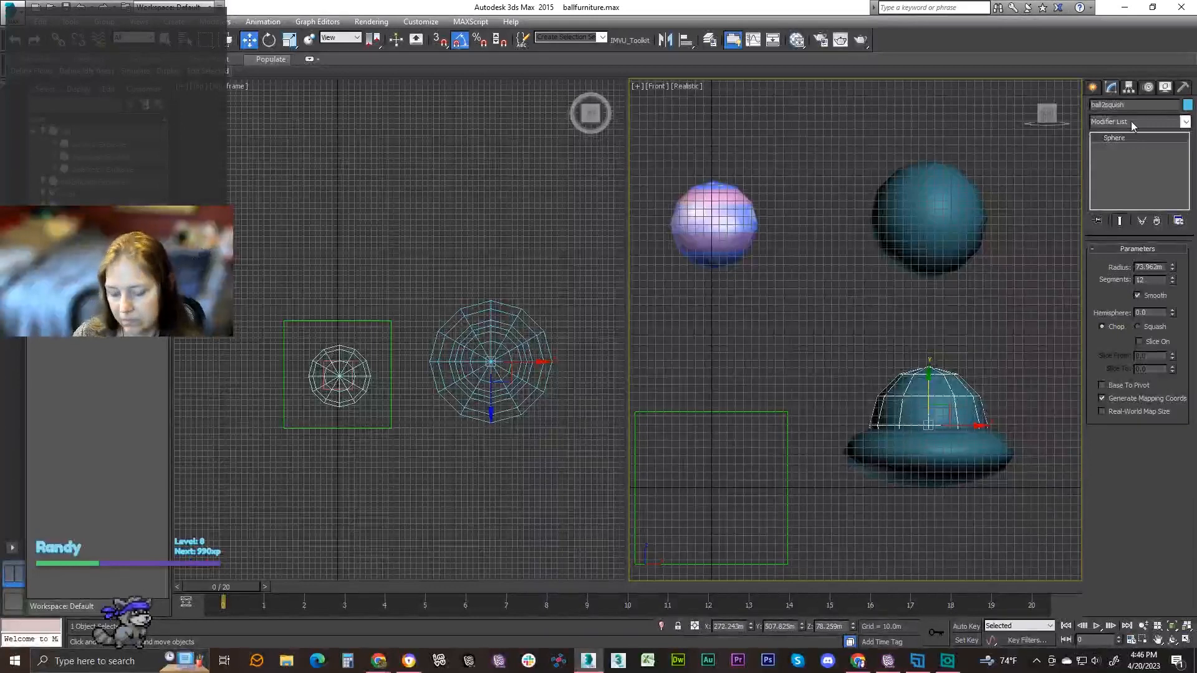
text(.Exclusive)
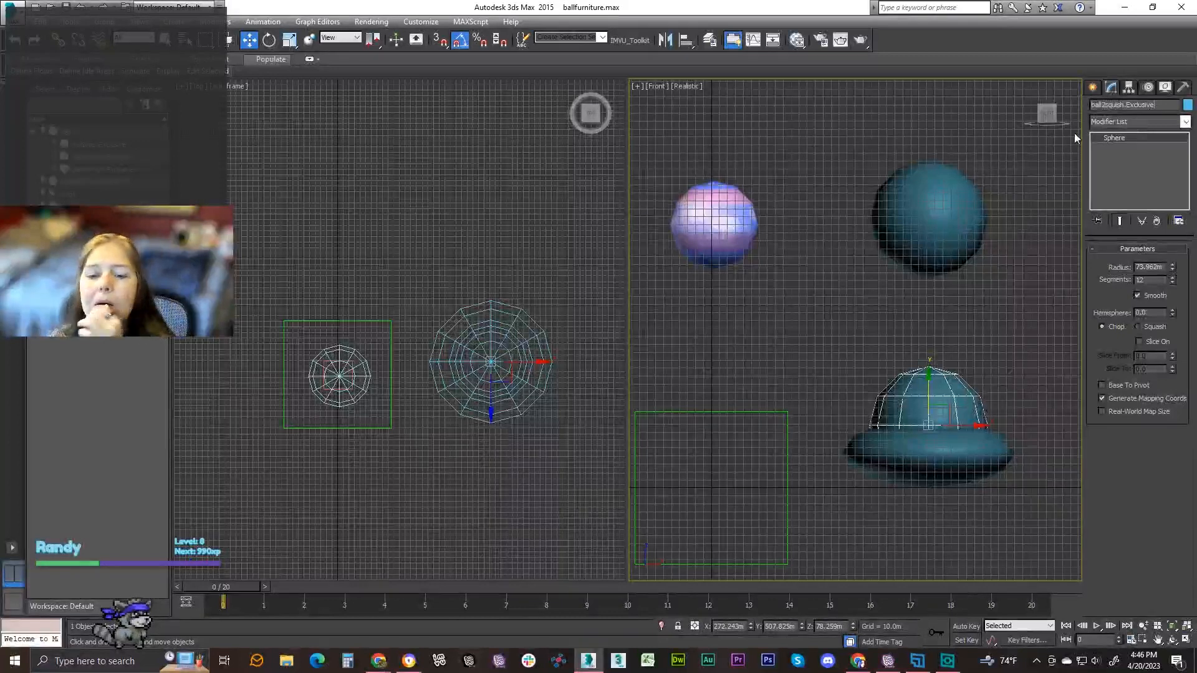
Stretch the ball2squish.Exclusive sphere to 161% of its height in the Front view and narrow it to about 69% in the Top view
click(290, 39)
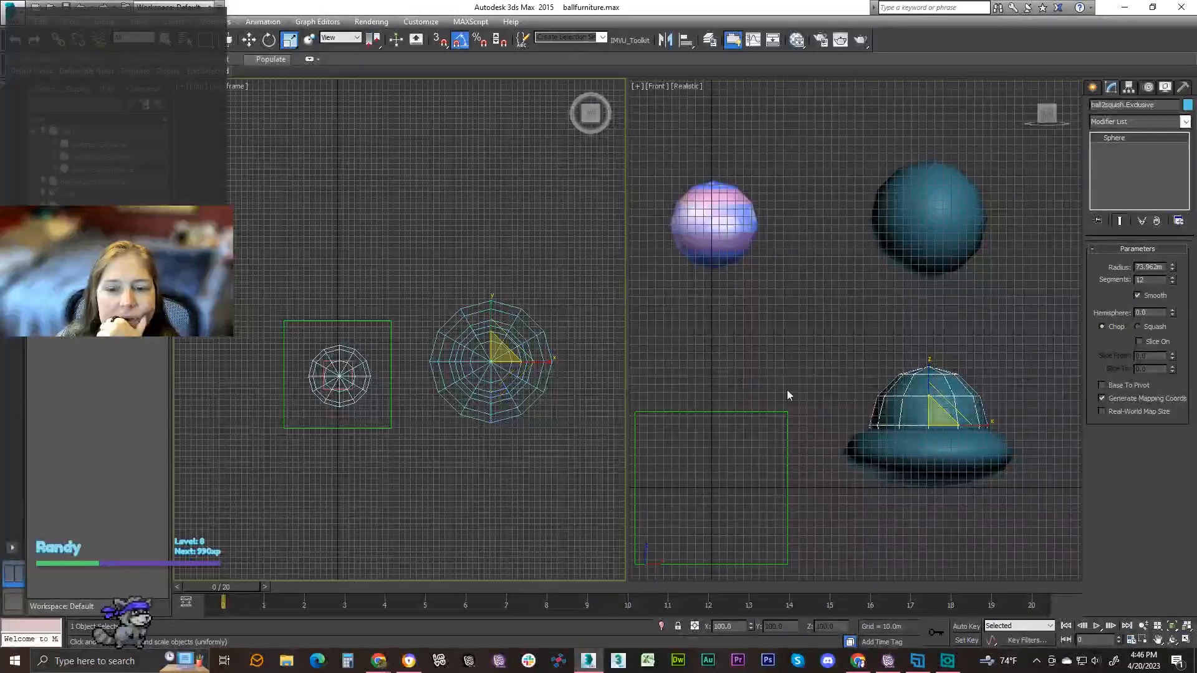
drag(929, 375, 922, 335)
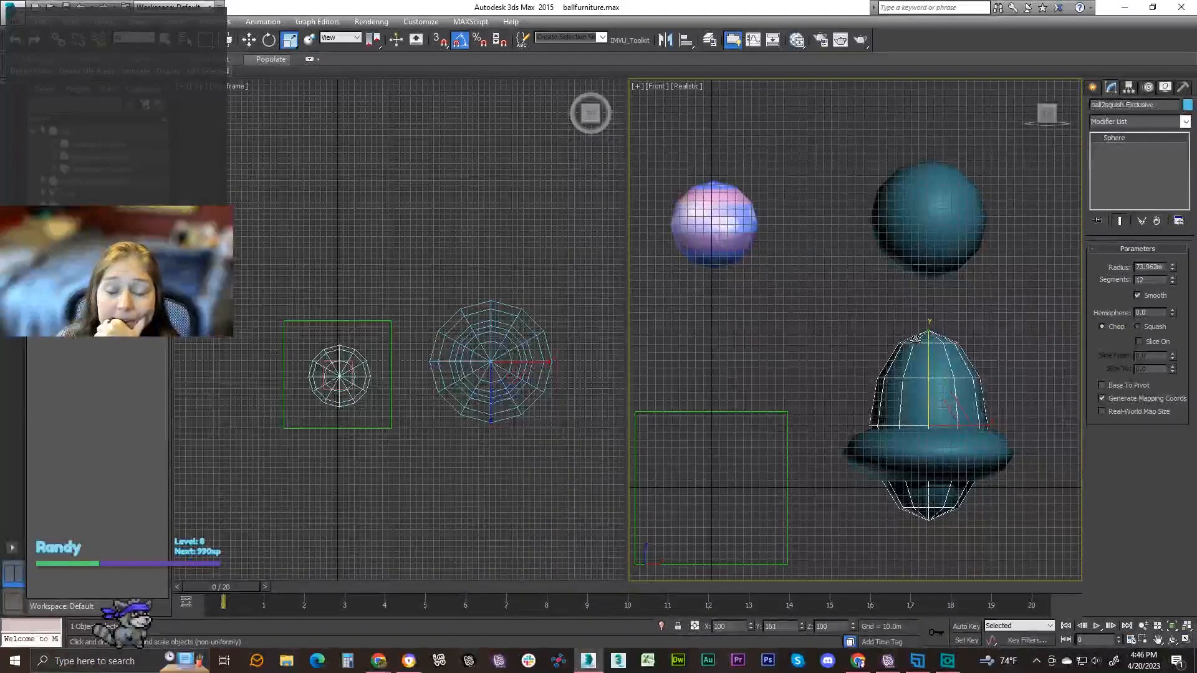
click(538, 360)
drag(505, 335, 474, 349)
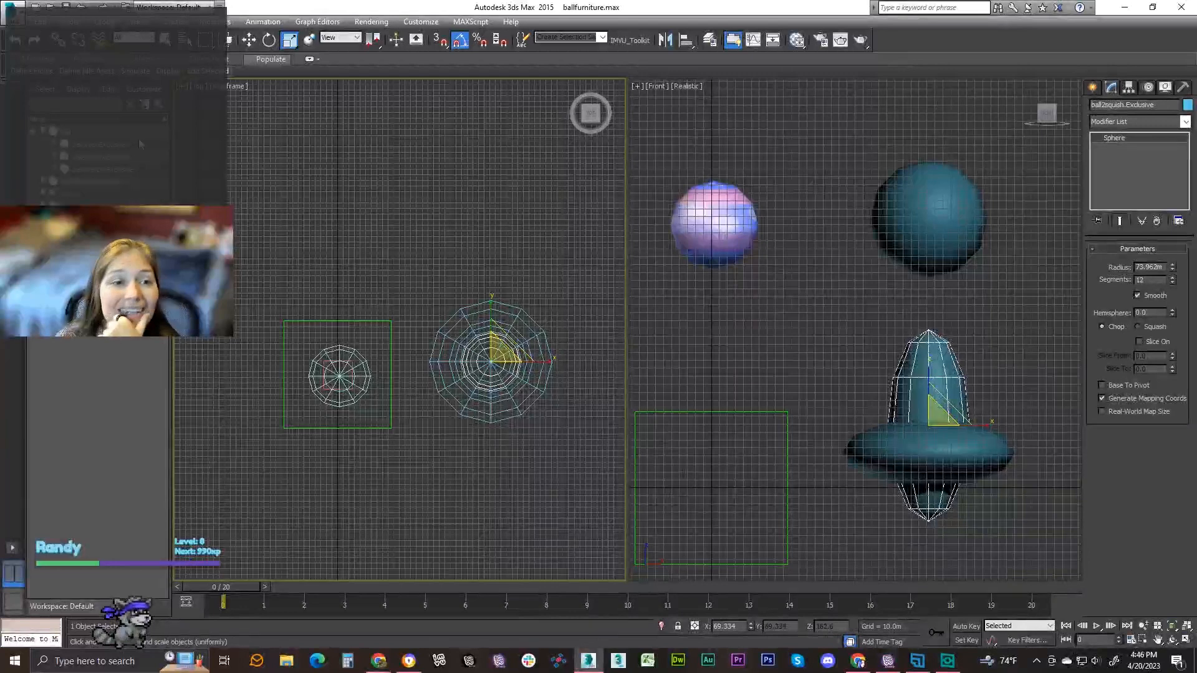
Raise the stretched ball2squish.Exclusive sphere to a height of about 119 m
click(249, 40)
click(923, 399)
drag(929, 391, 929, 359)
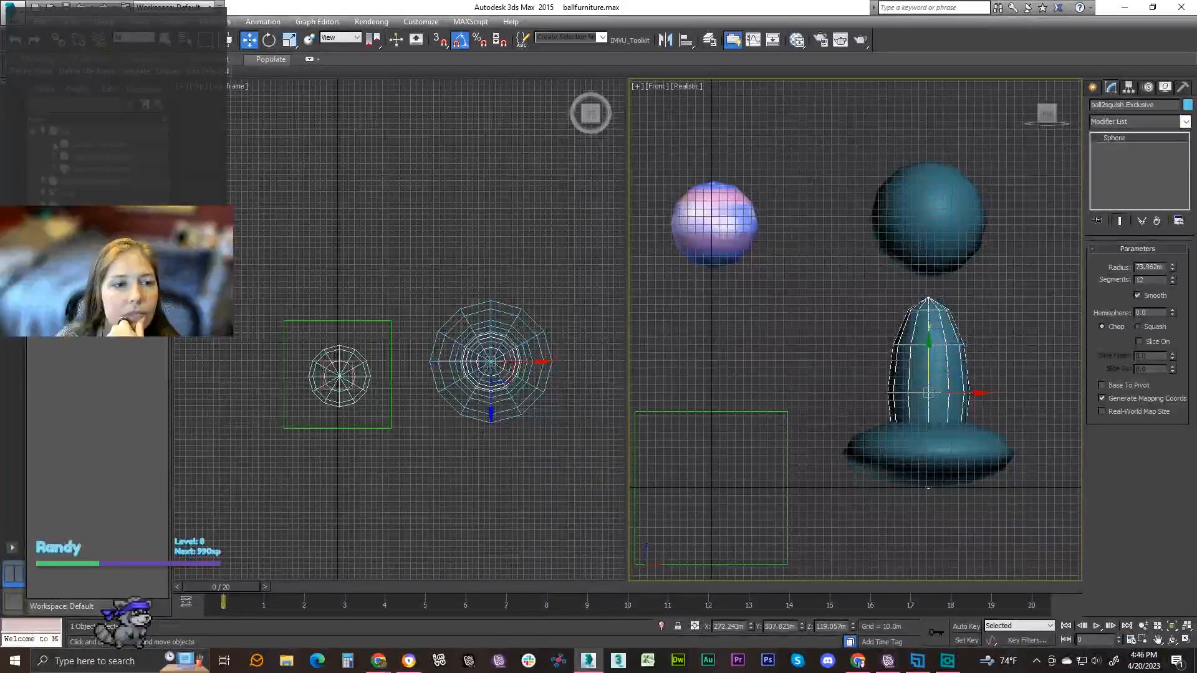
Temporarily show the hidden balldrop.Exclusive target and scrub the timeline to compare the first ball's setup with the new spheres
click(54, 144)
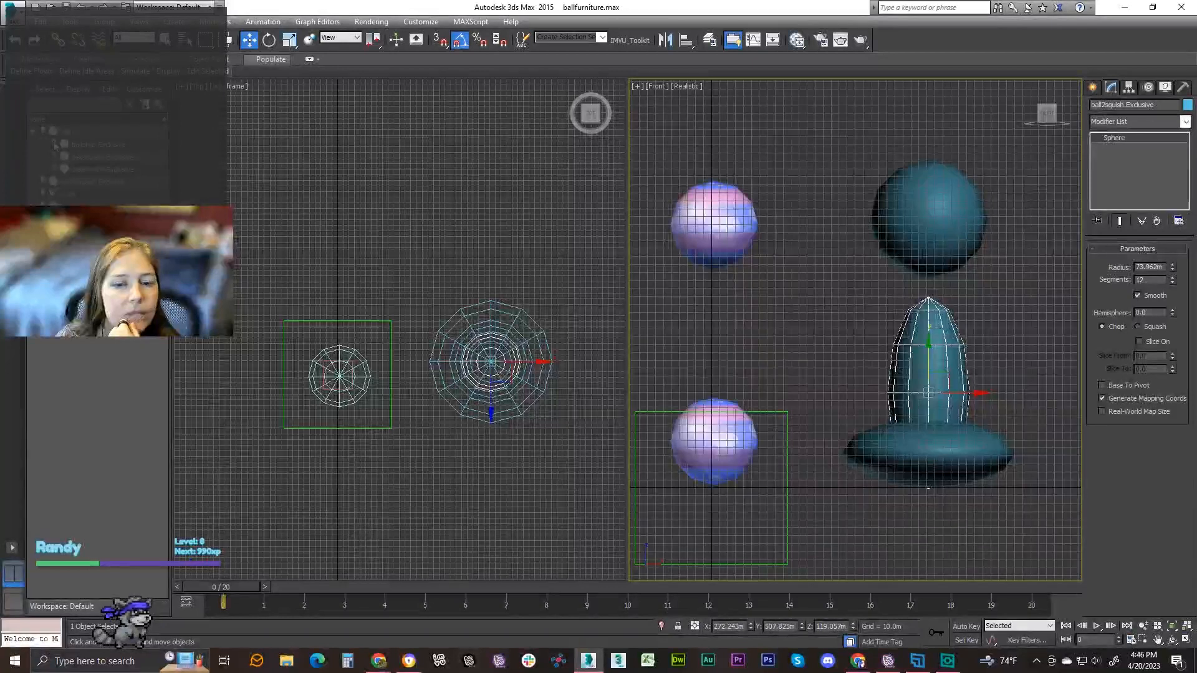
click(55, 144)
drag(243, 587, 1037, 602)
key(Home)
key(w)
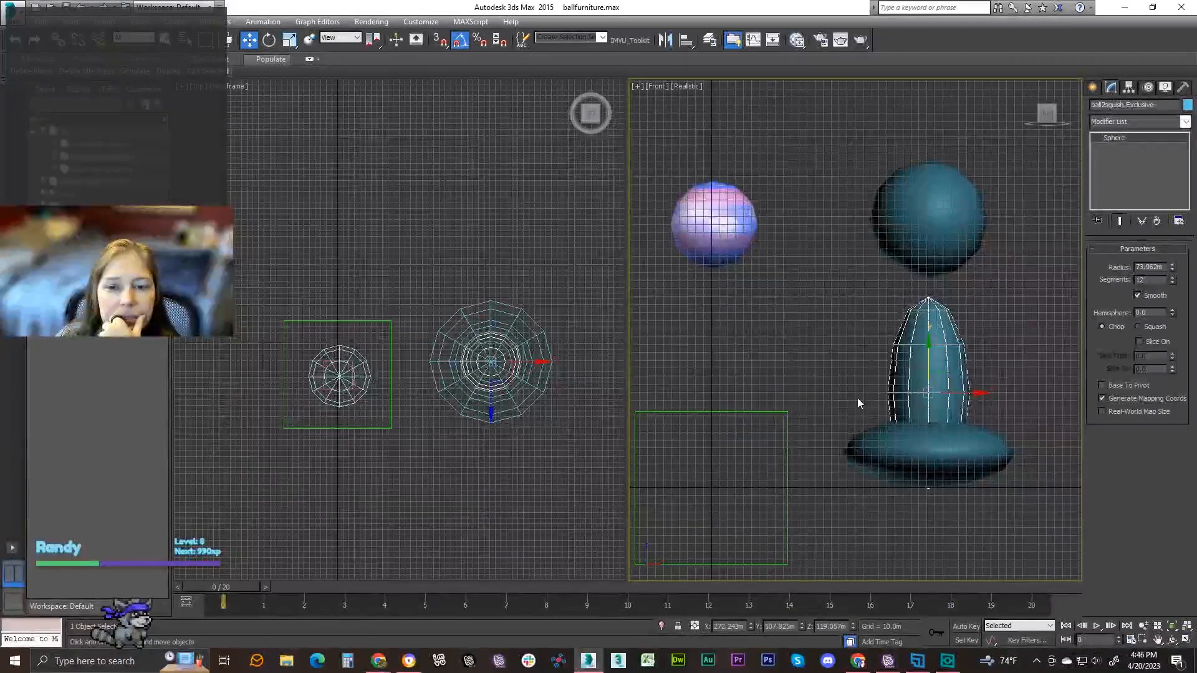
click(939, 209)
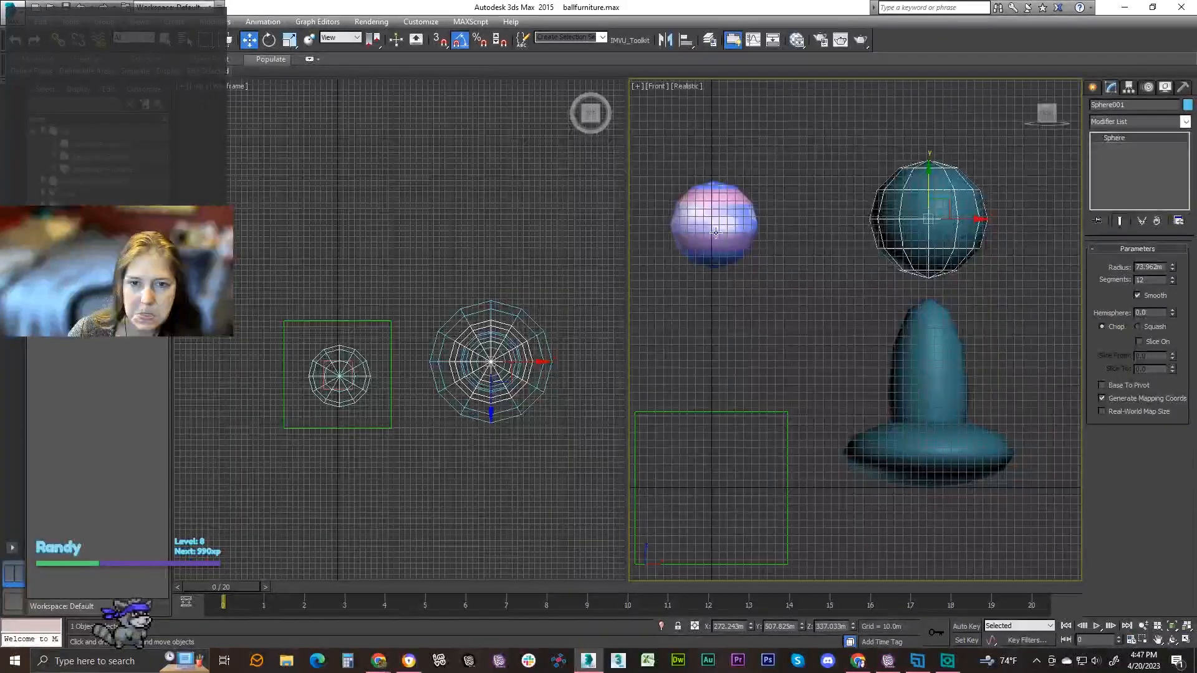
click(103, 148)
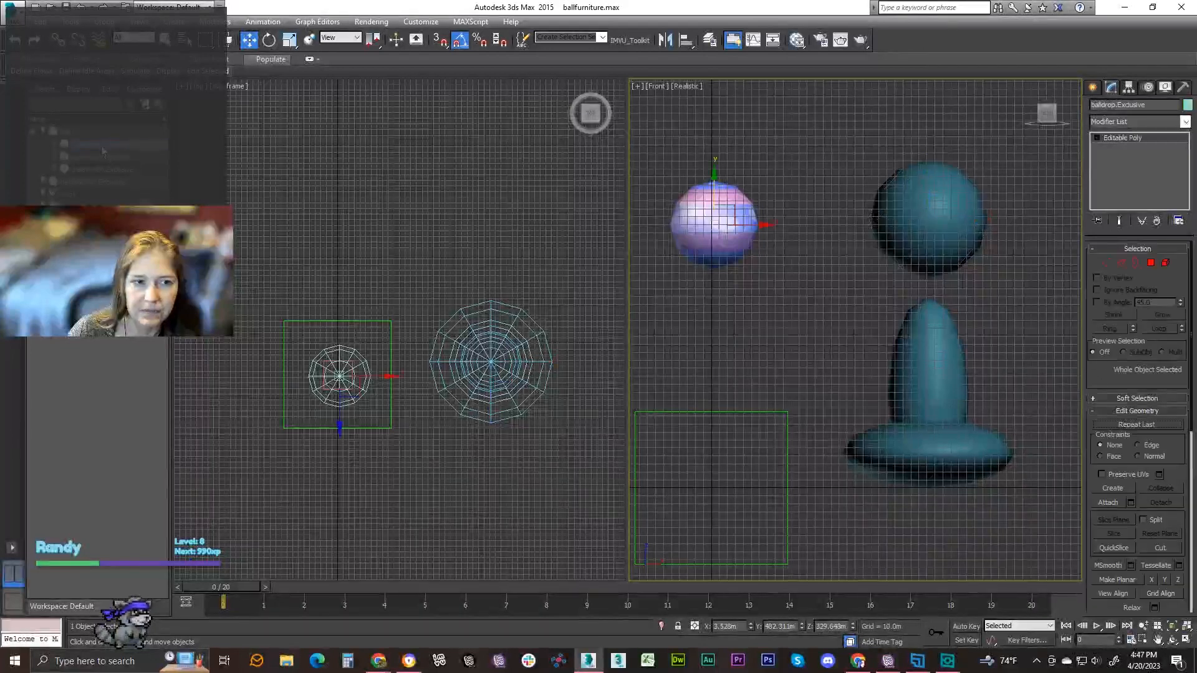
click(54, 144)
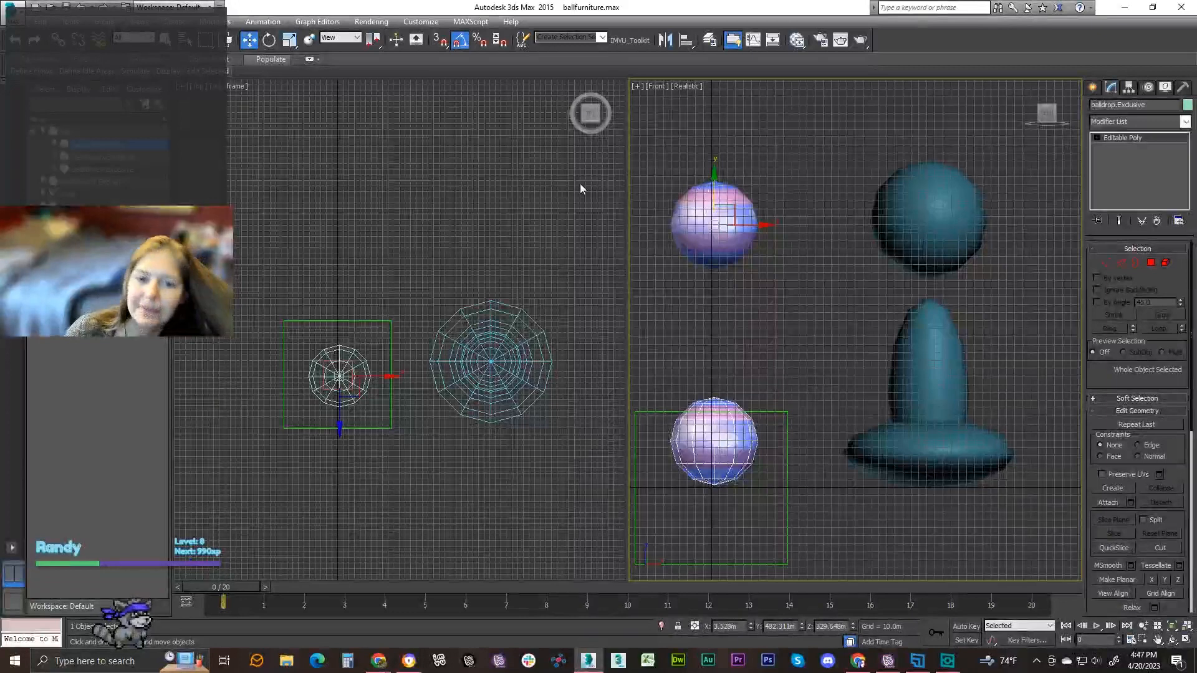
click(55, 145)
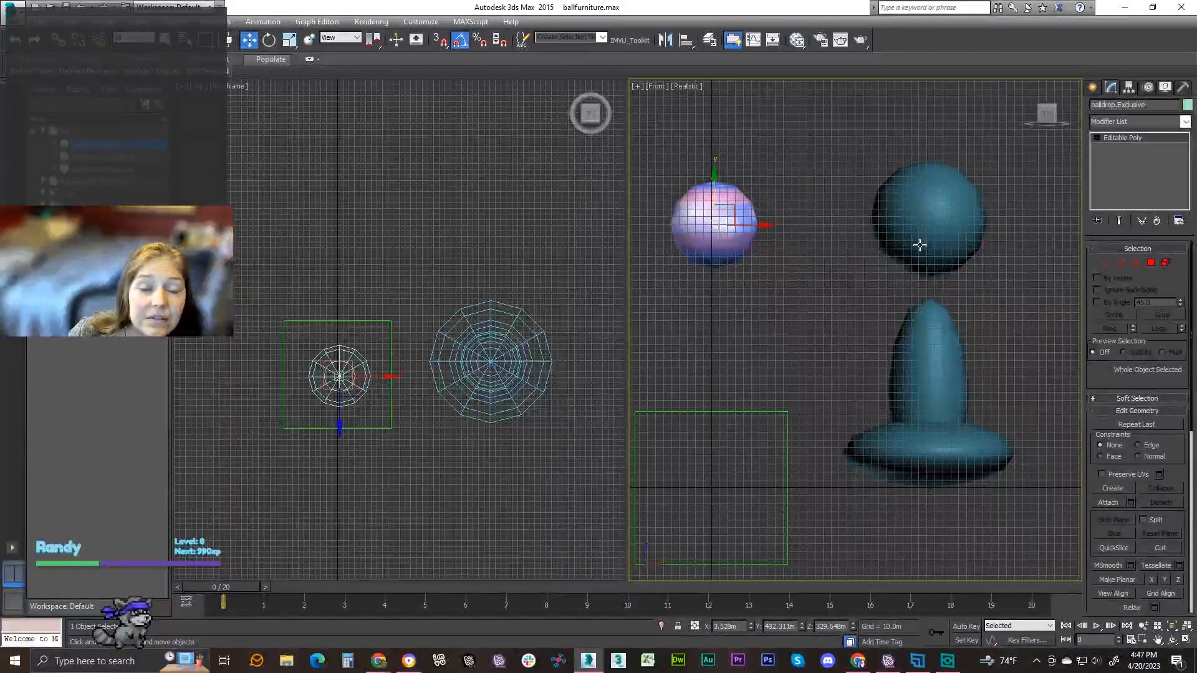
Move only the pivot of ball2squish.Exclusive up to the round sphere's centre at about 337 m, with edged faces displayed
click(935, 335)
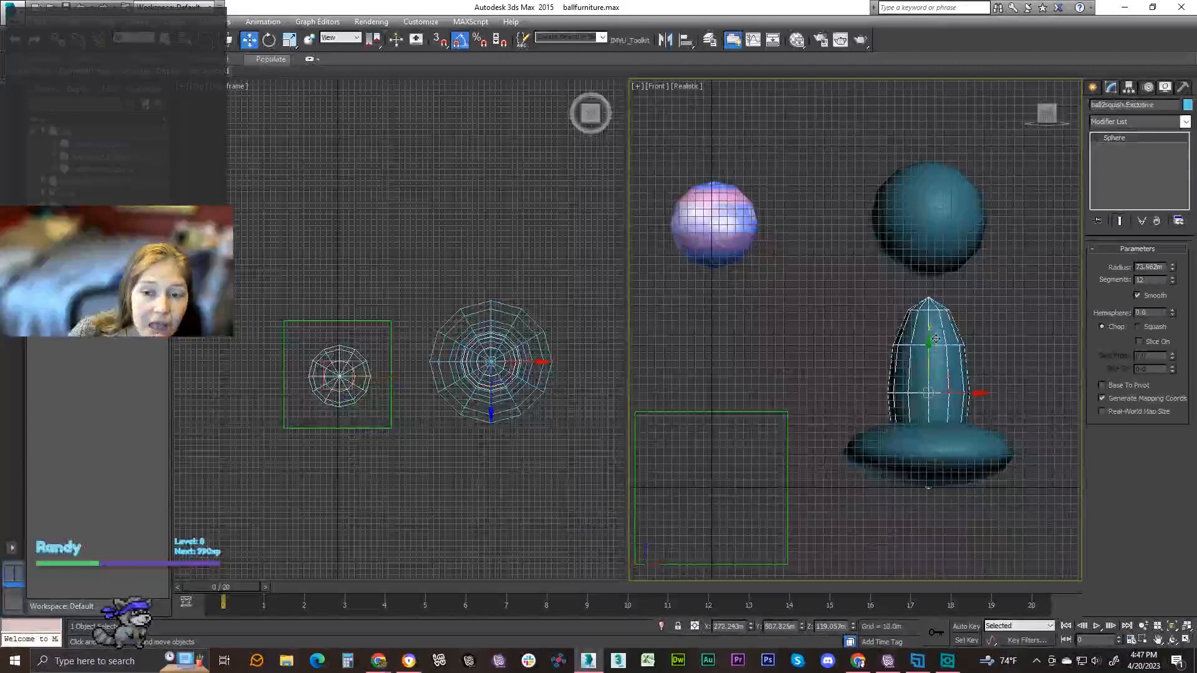
click(903, 219)
click(925, 343)
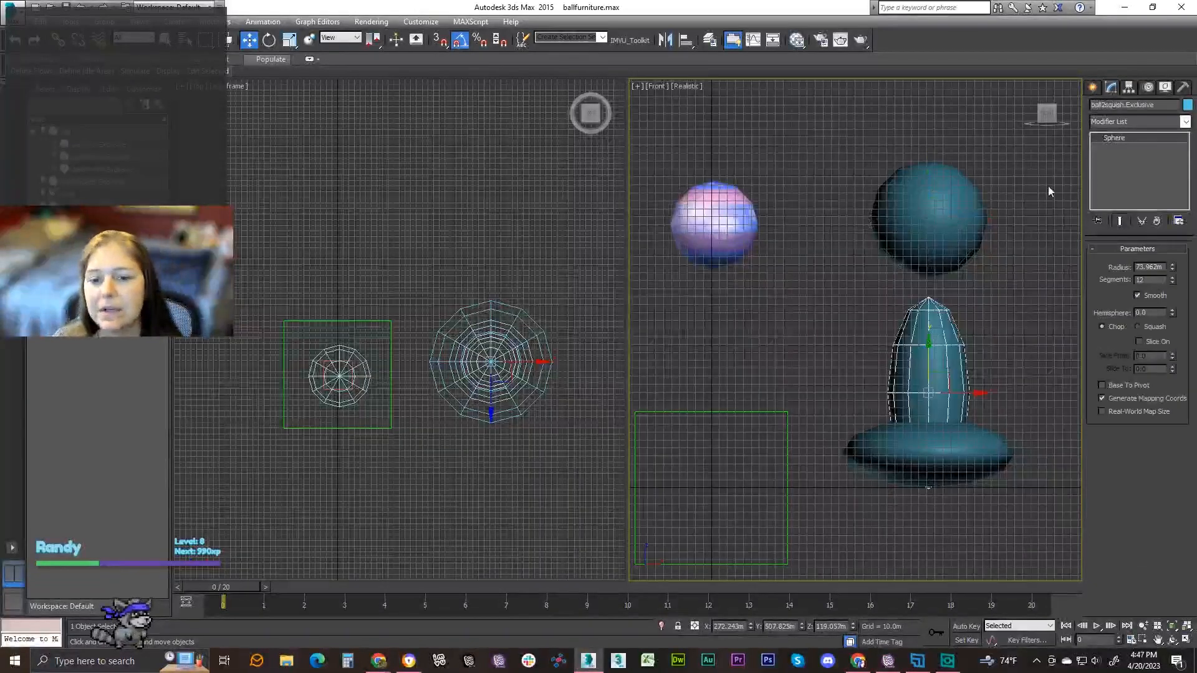
click(1129, 88)
click(1139, 165)
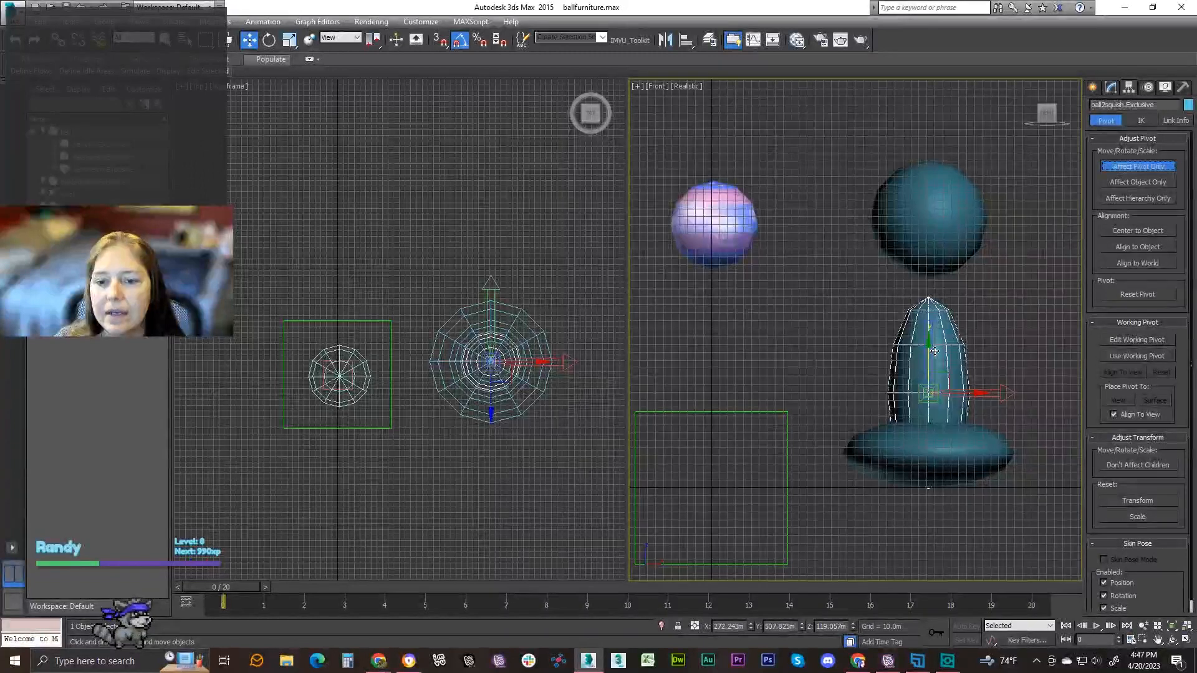
drag(929, 353, 909, 169)
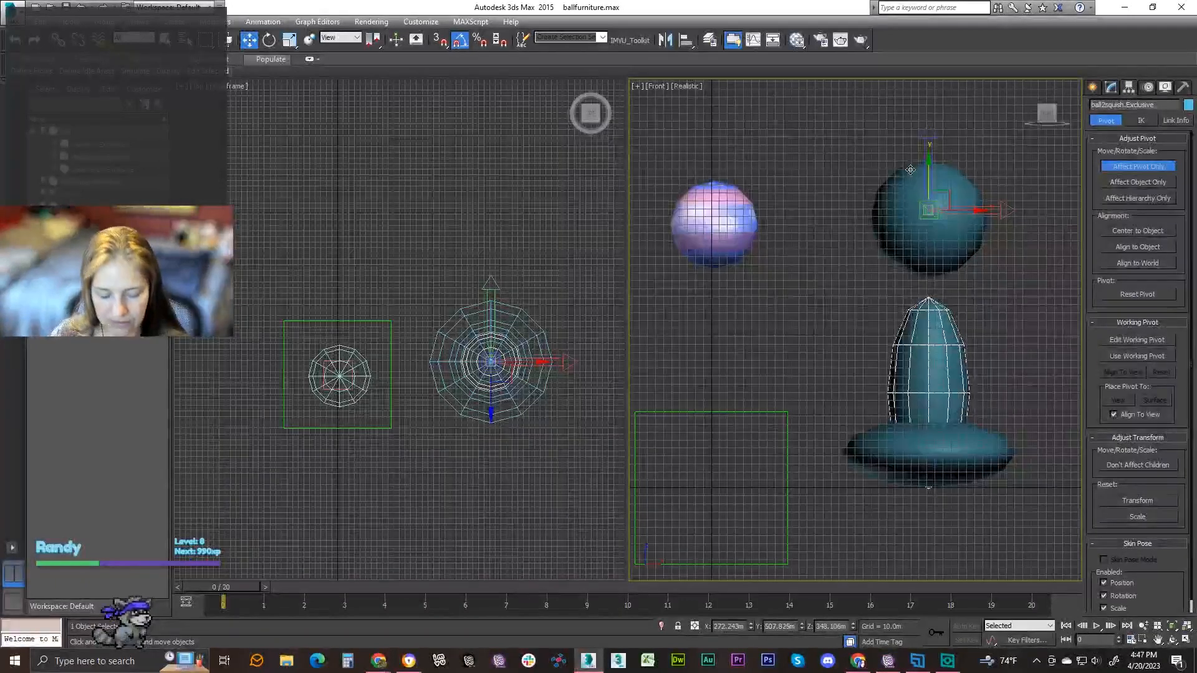
key(F4)
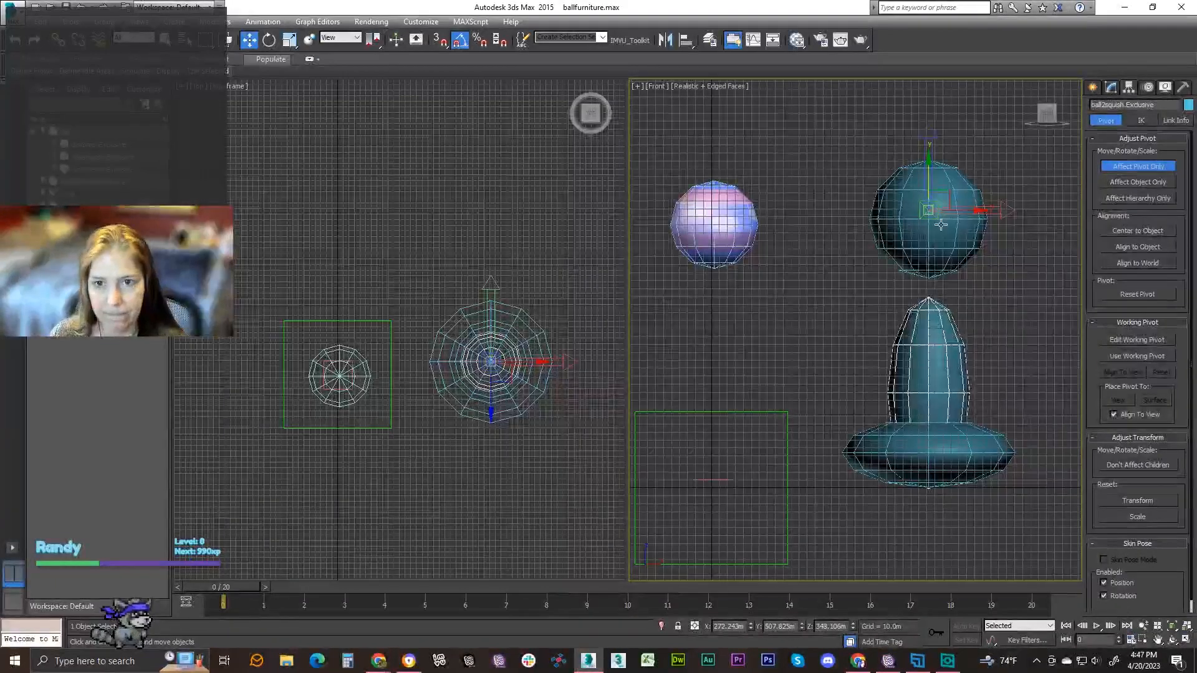
drag(929, 178, 928, 185)
click(1119, 167)
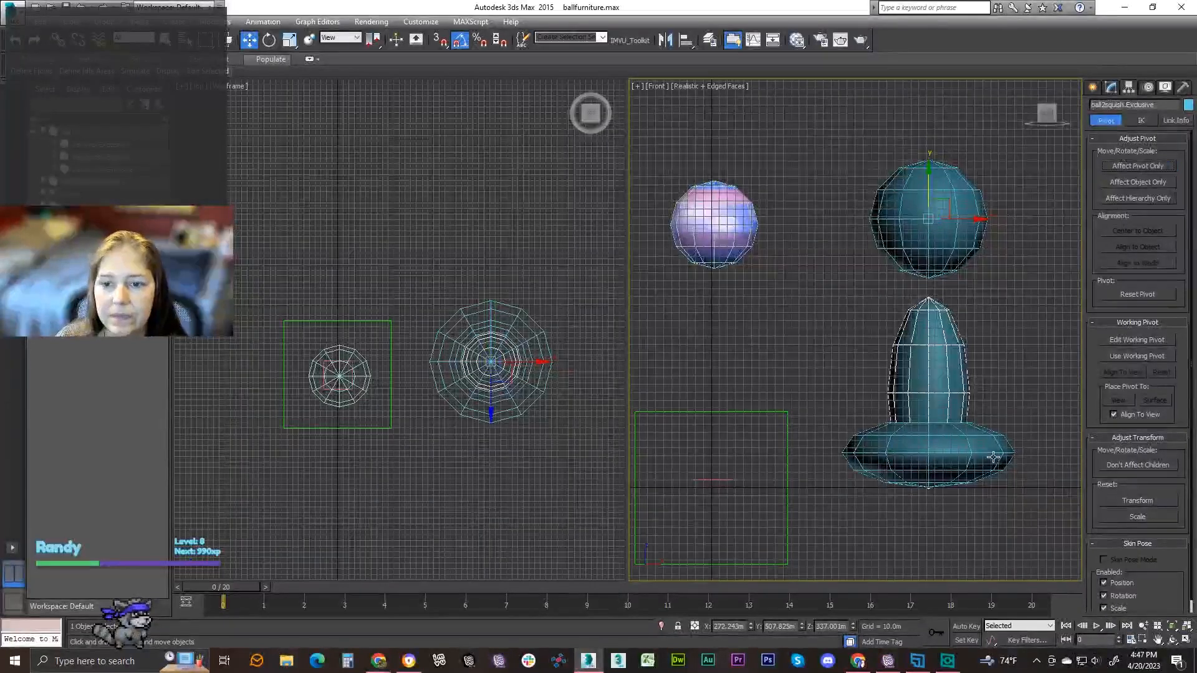
Move only the pivot of the flattened ball2squash.Exclusive sphere up to the round sphere's centre at about 337 m
click(993, 456)
click(1131, 166)
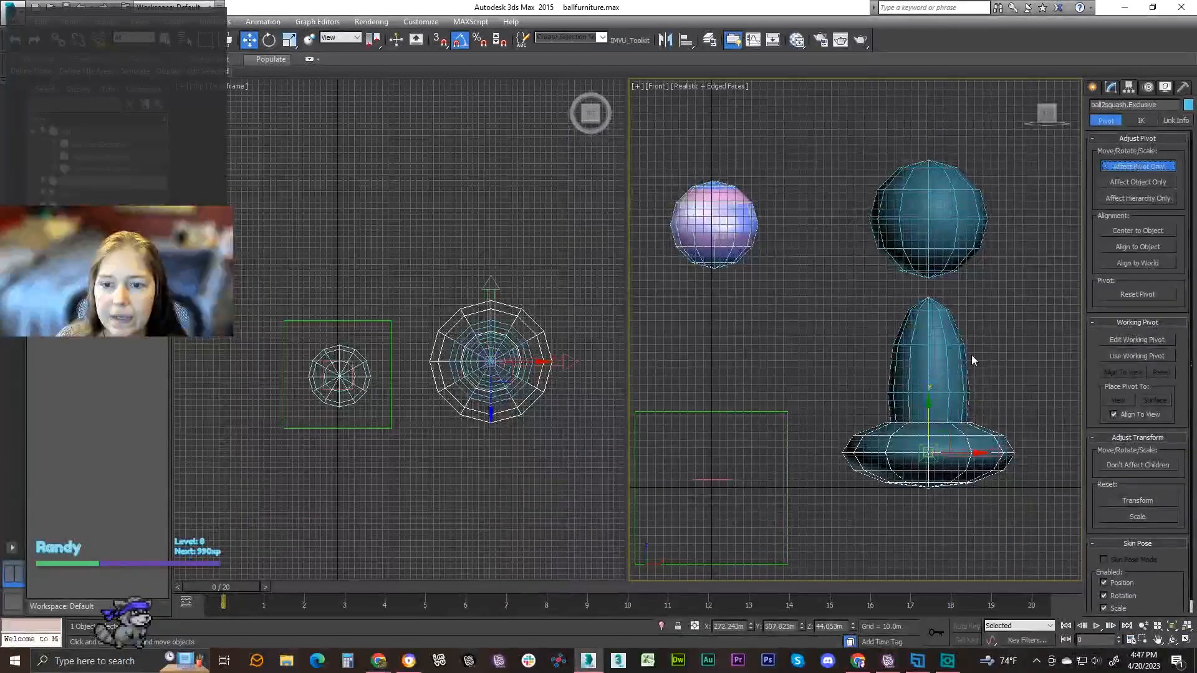
drag(934, 409, 913, 172)
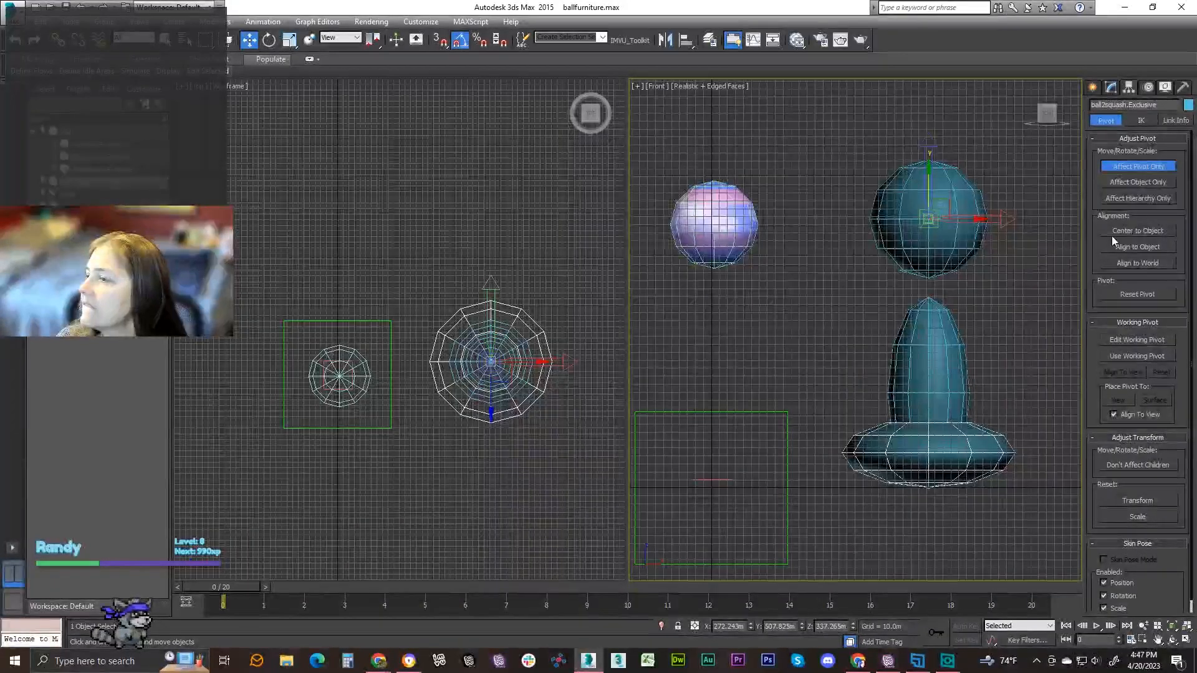
click(1139, 166)
Convert the original round sphere to an Editable Poly
click(906, 169)
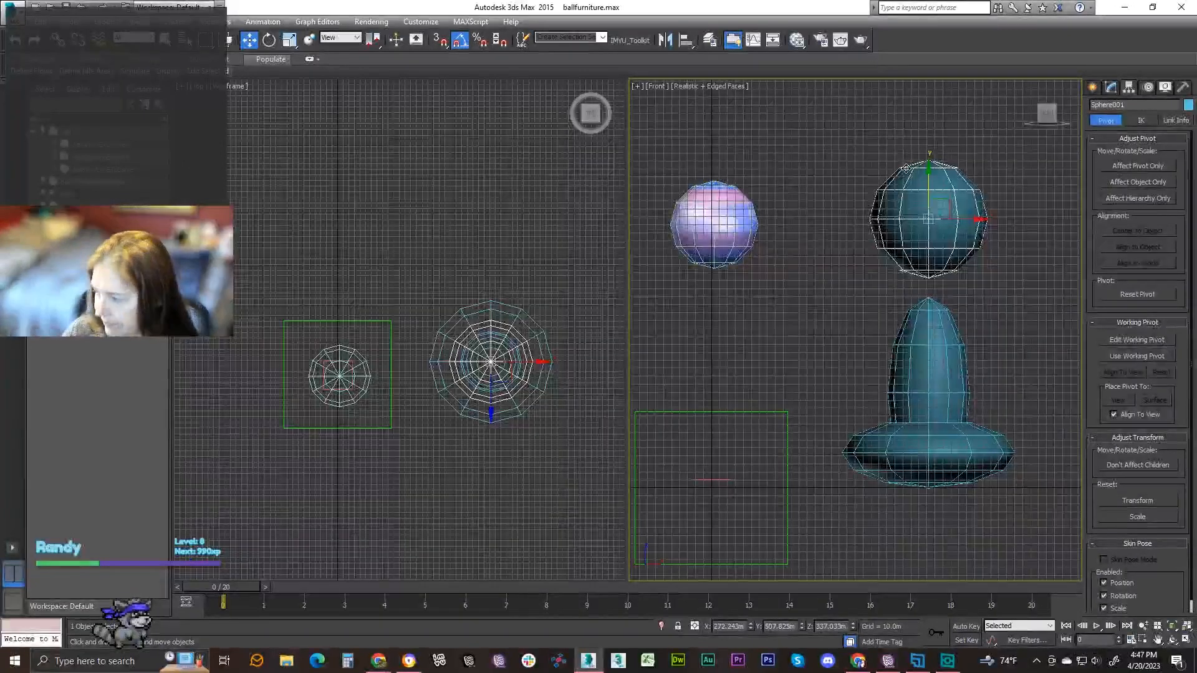
click(1113, 89)
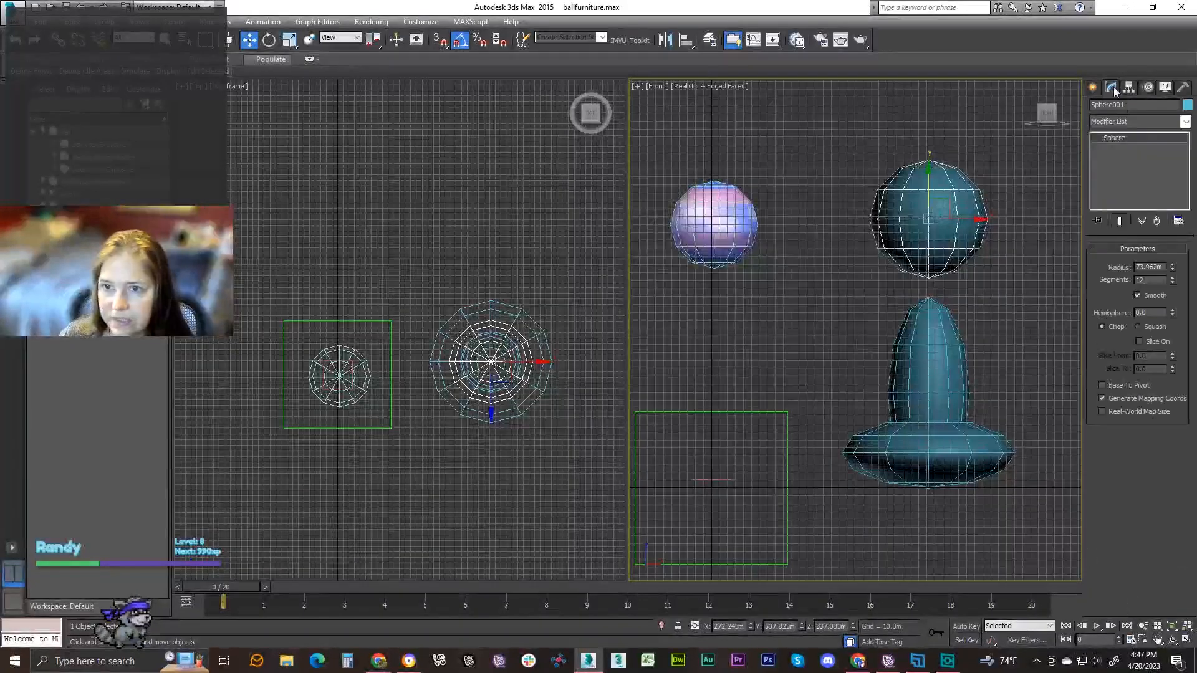
right_click(1123, 139)
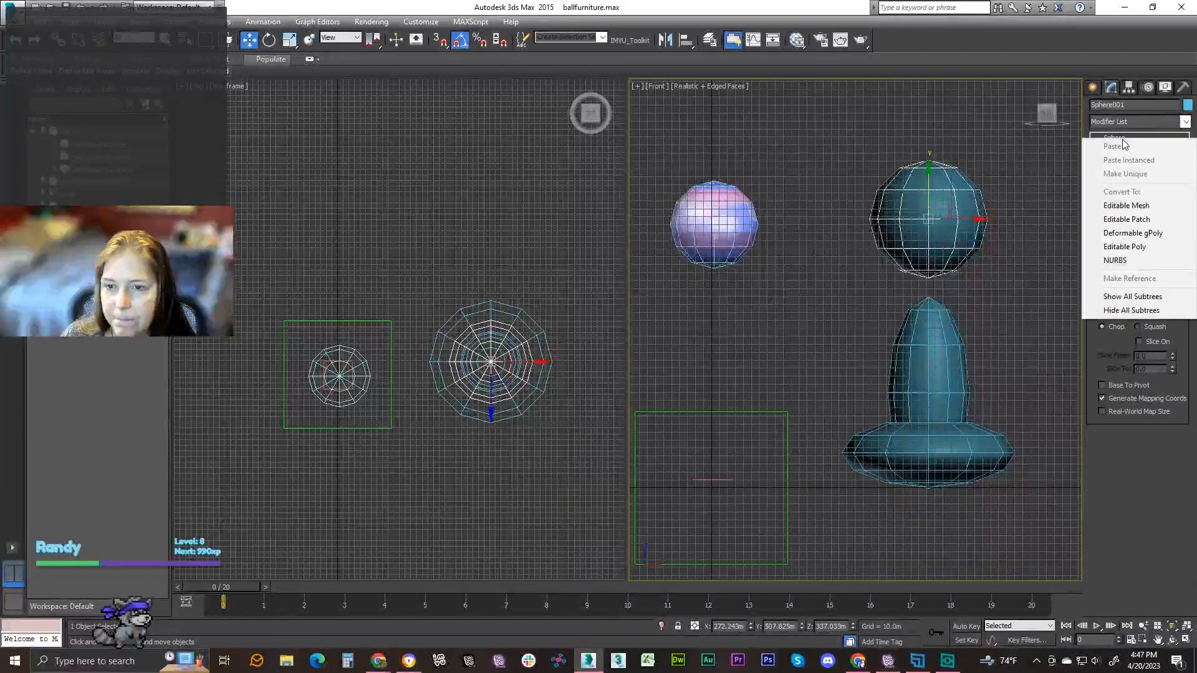
click(1142, 234)
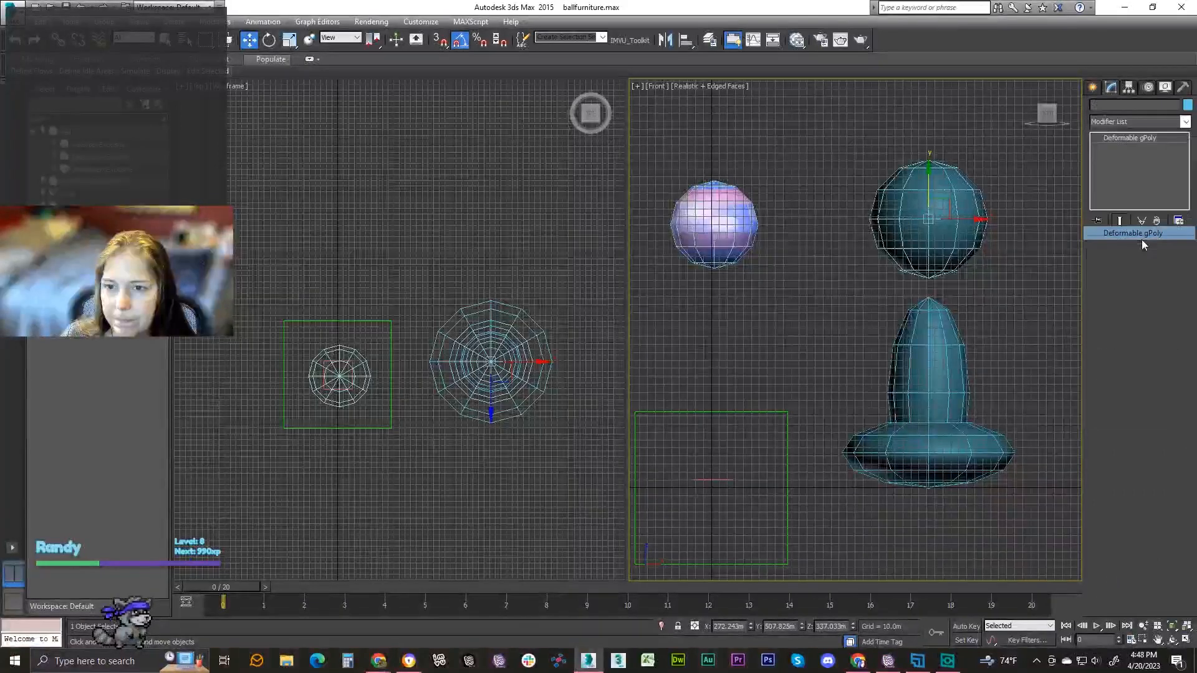
right_click(1143, 138)
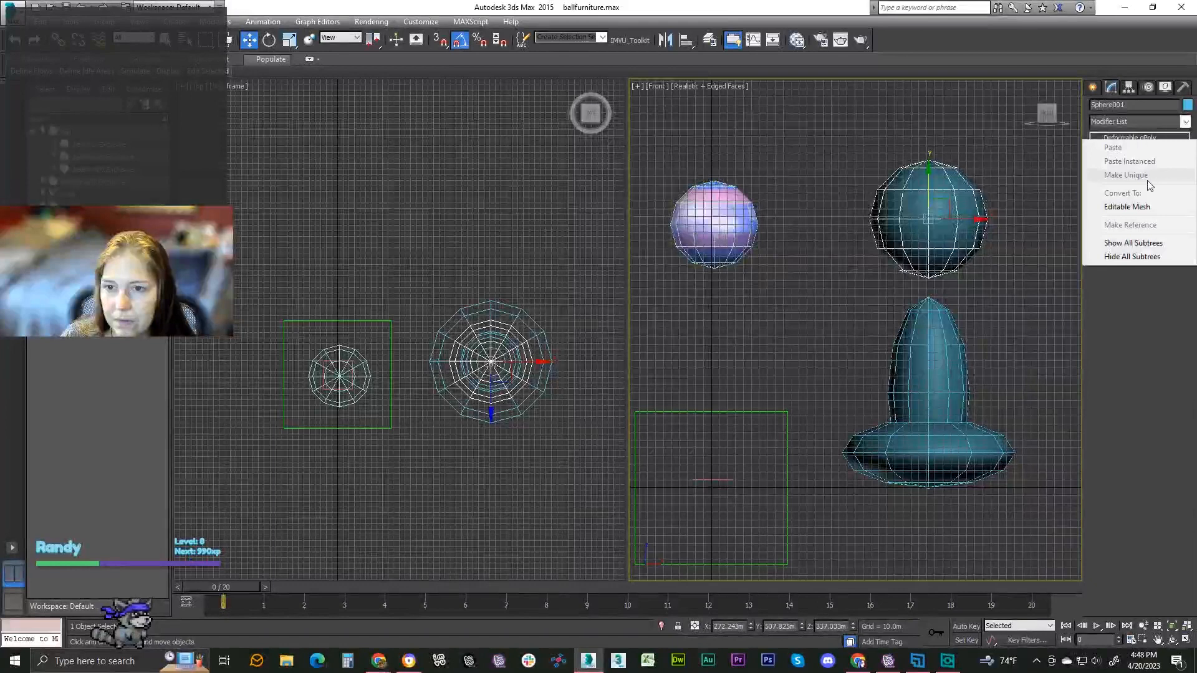
click(1150, 206)
right_click(1133, 136)
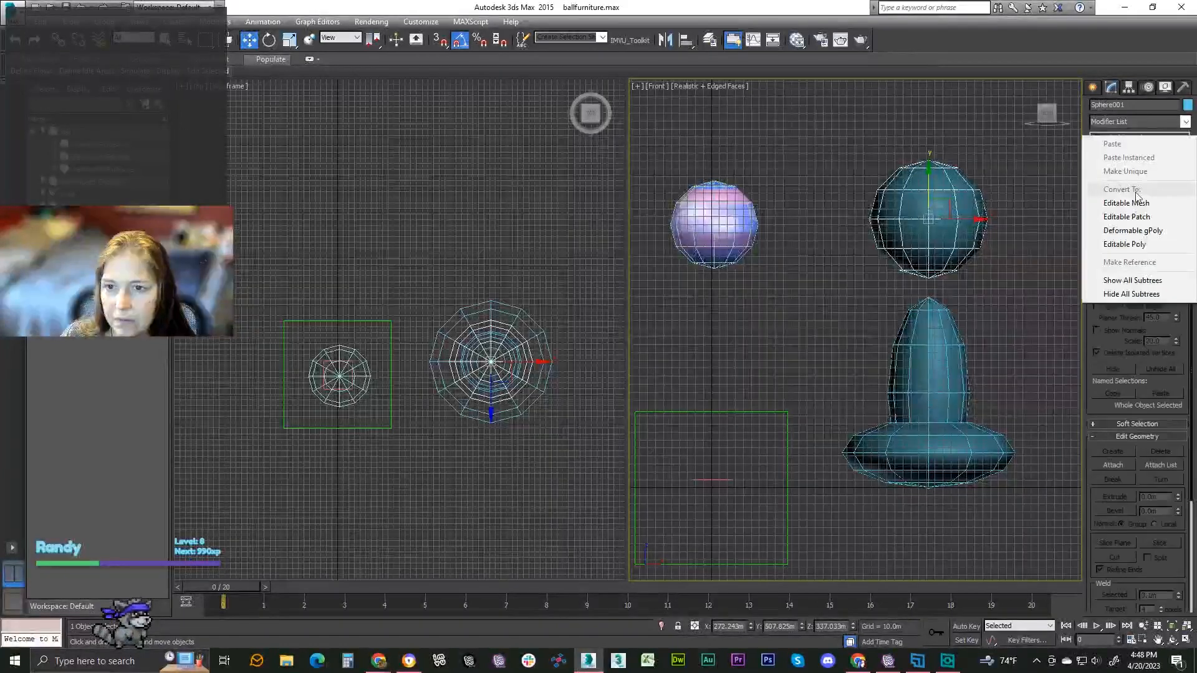
click(1134, 244)
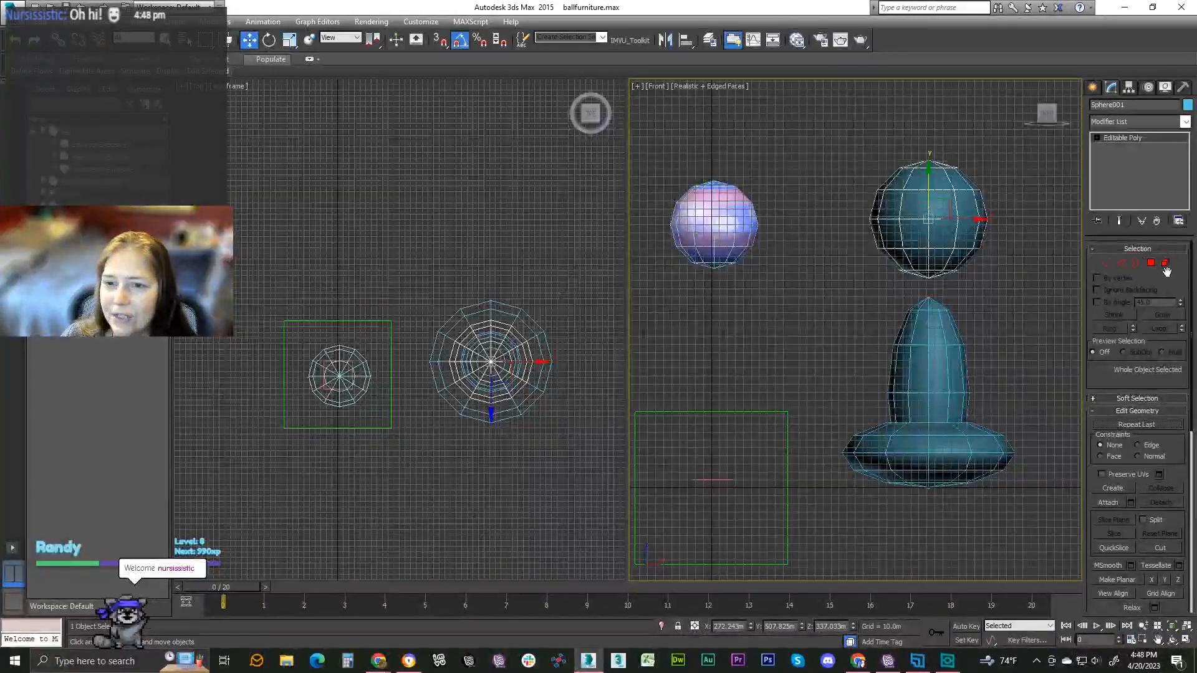
Clone the round sphere's whole element downward to a height of about 74 m as a separate object named ball2drop.Exclusive
key(5)
drag(855, 135, 1024, 287)
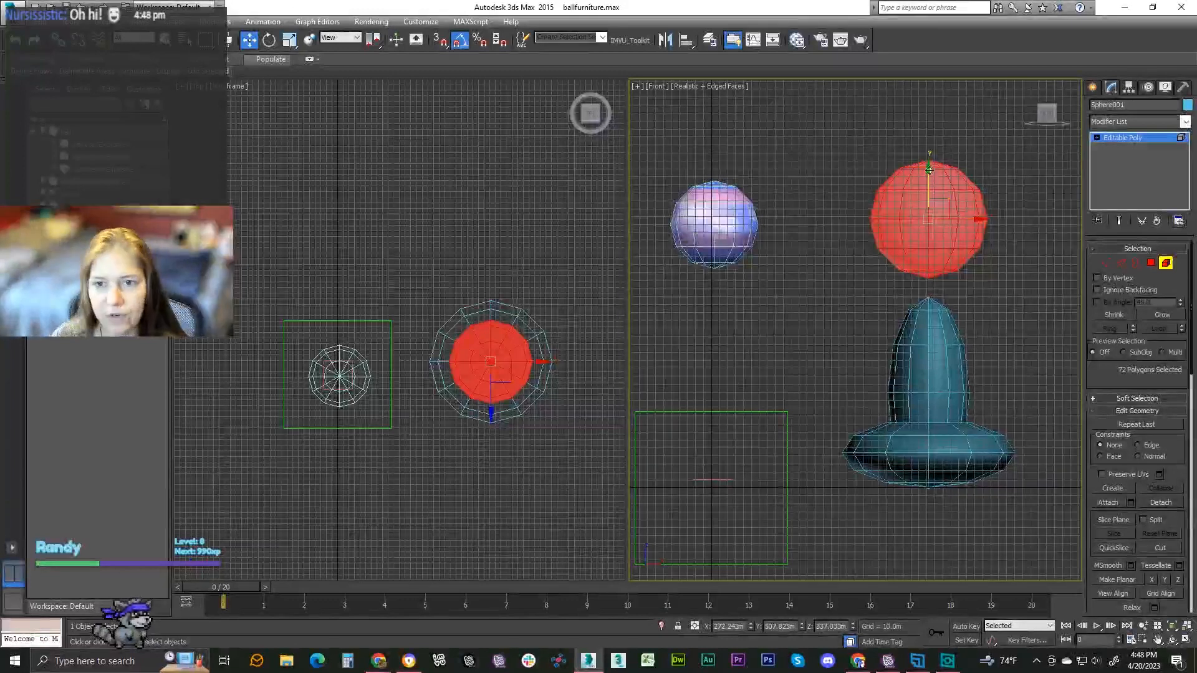
shift+drag(928, 170, 901, 383)
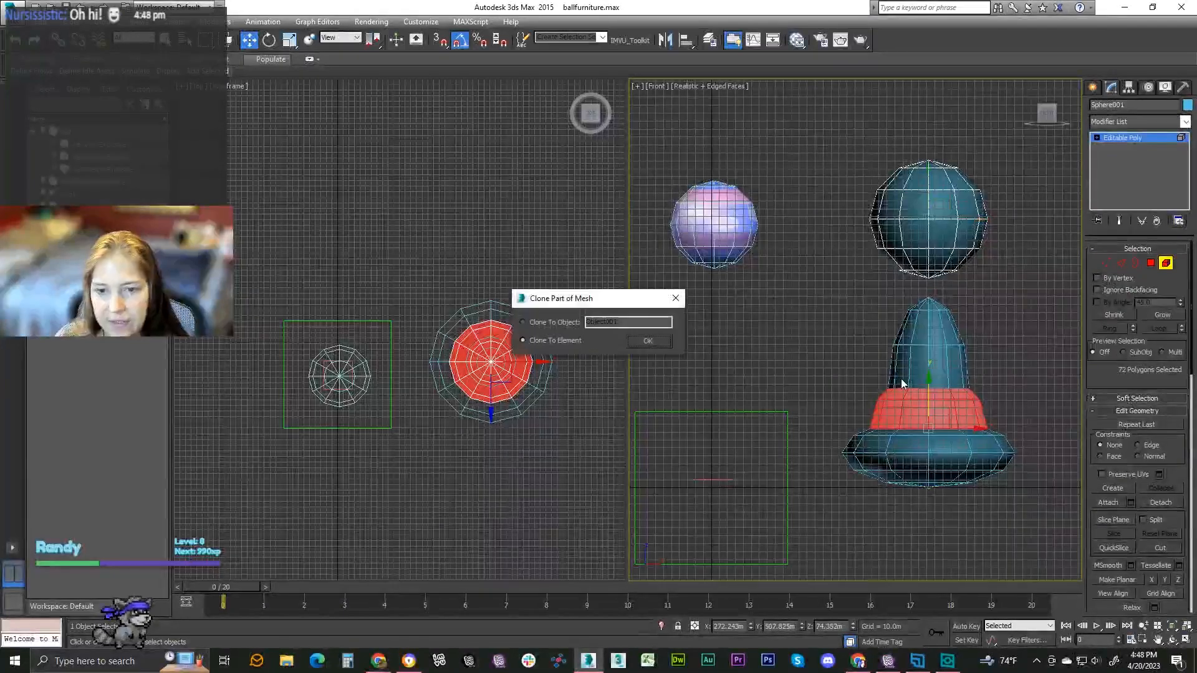
click(553, 322)
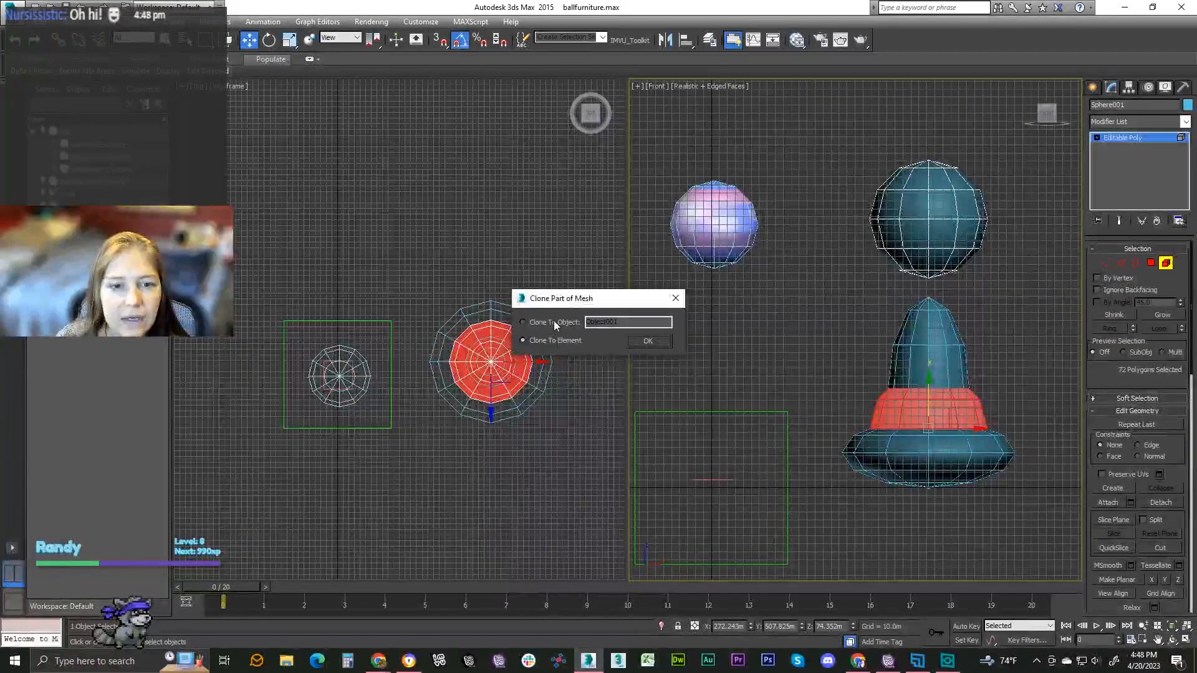
drag(644, 321, 564, 320)
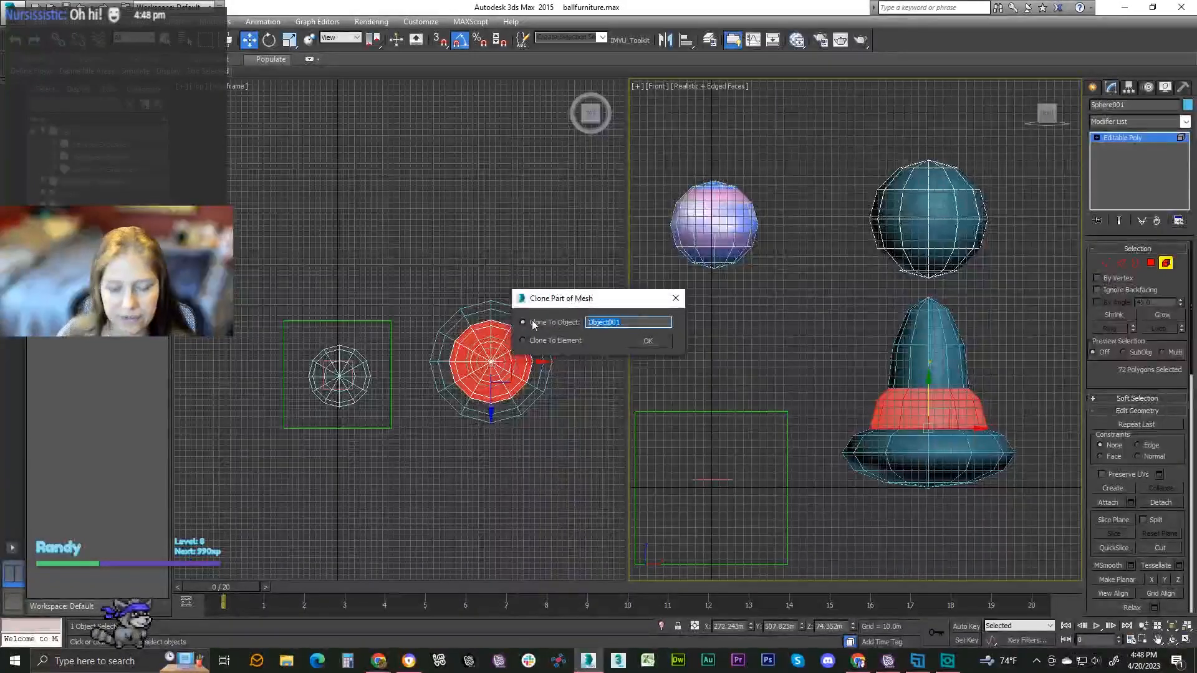
text(ball2drop)
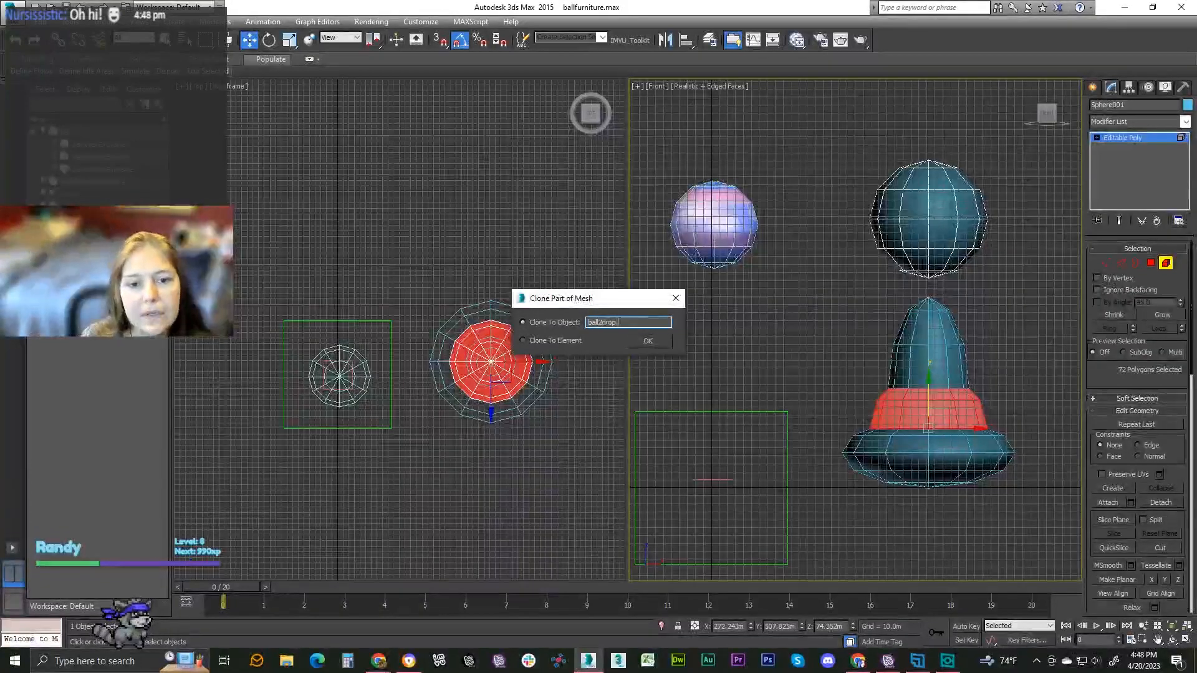
text(Ext)
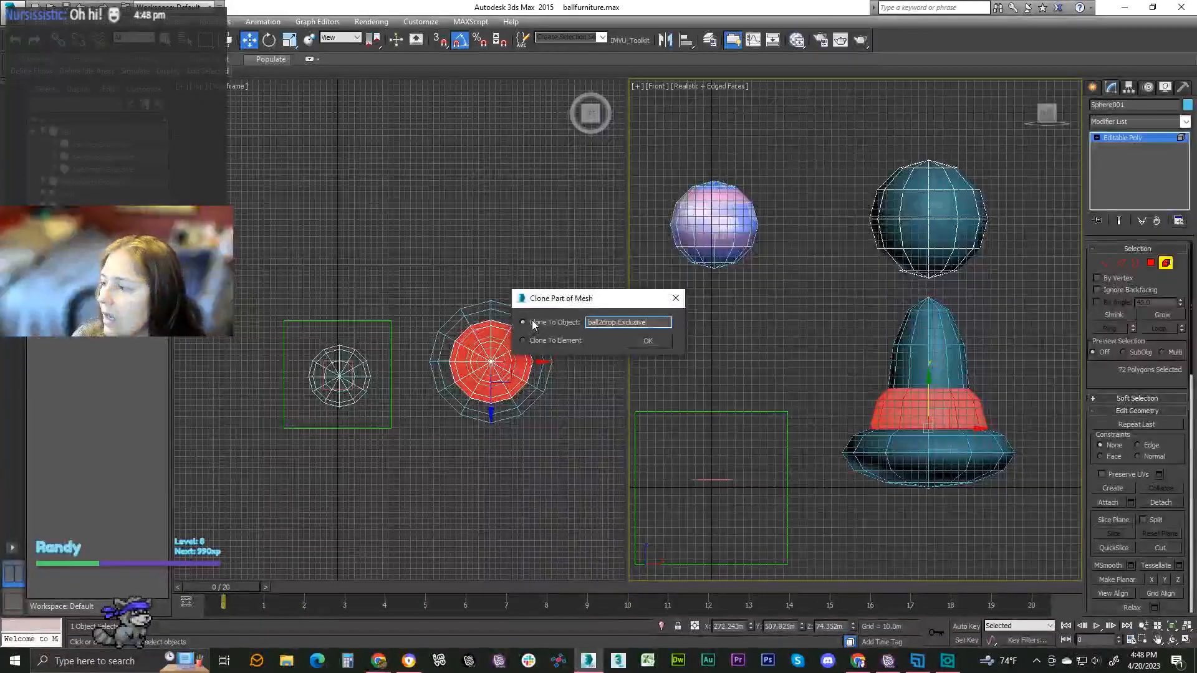
click(649, 341)
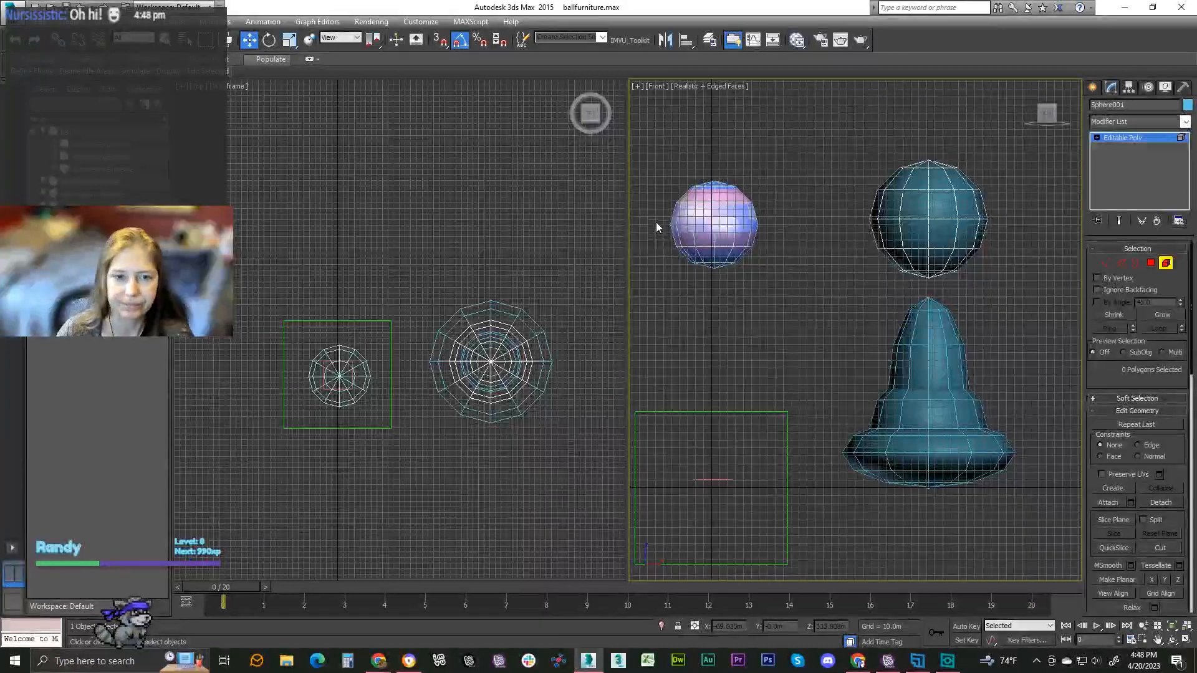
Leave element editing on the round sphere and select the ball2drop.Exclusive clone below it
click(922, 214)
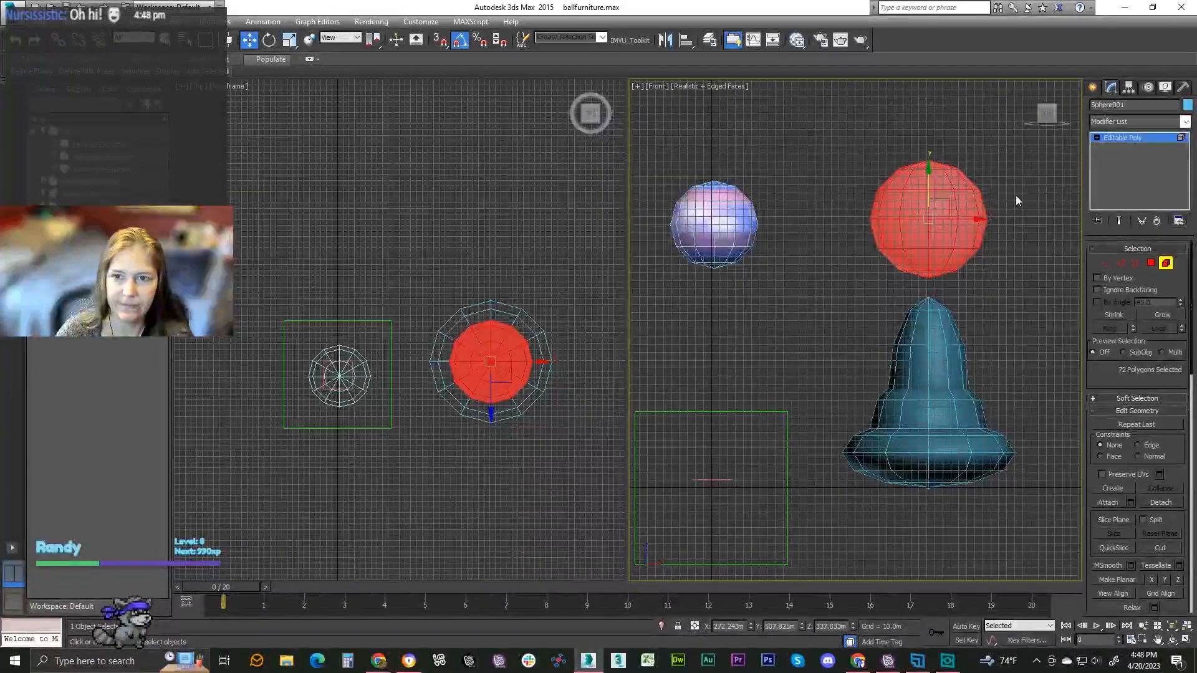
click(1140, 138)
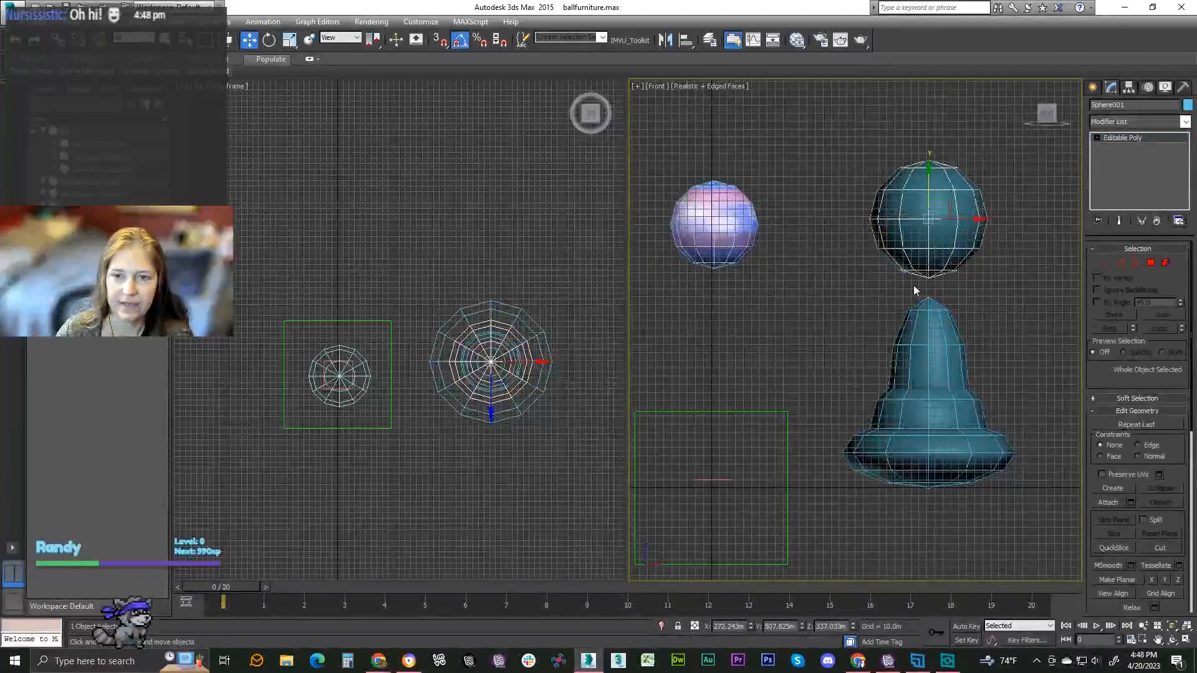
click(898, 416)
click(898, 416)
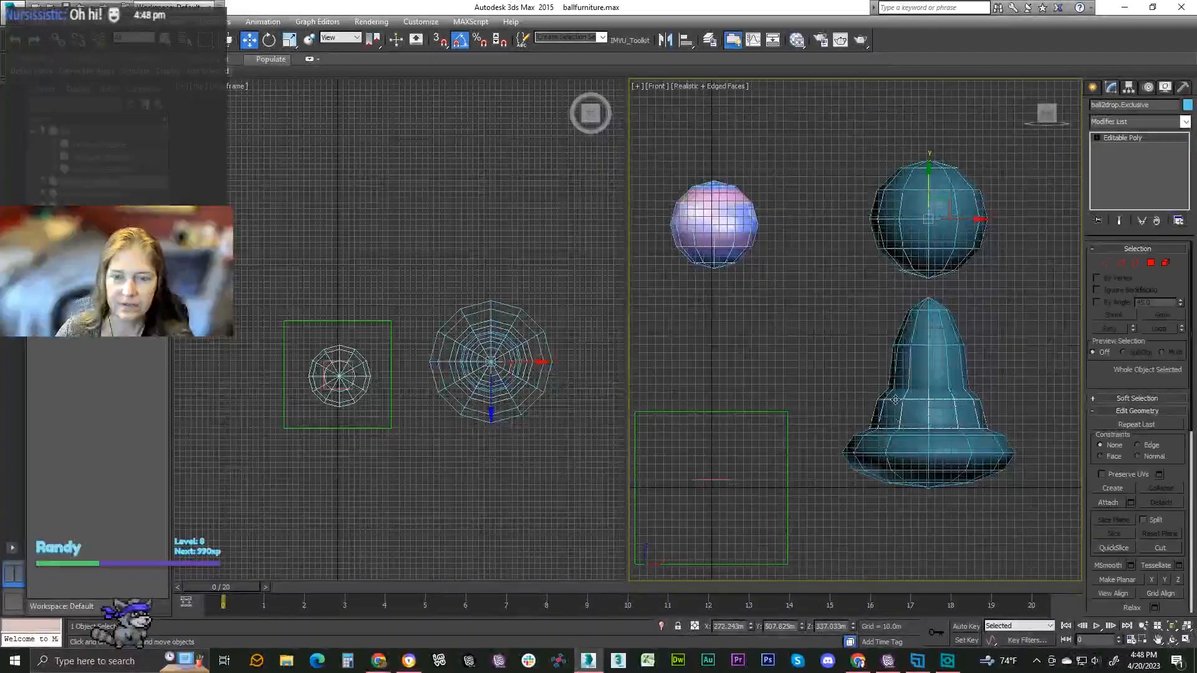
Rename the round sphere above the flattened and dropped clones as ball2
click(906, 430)
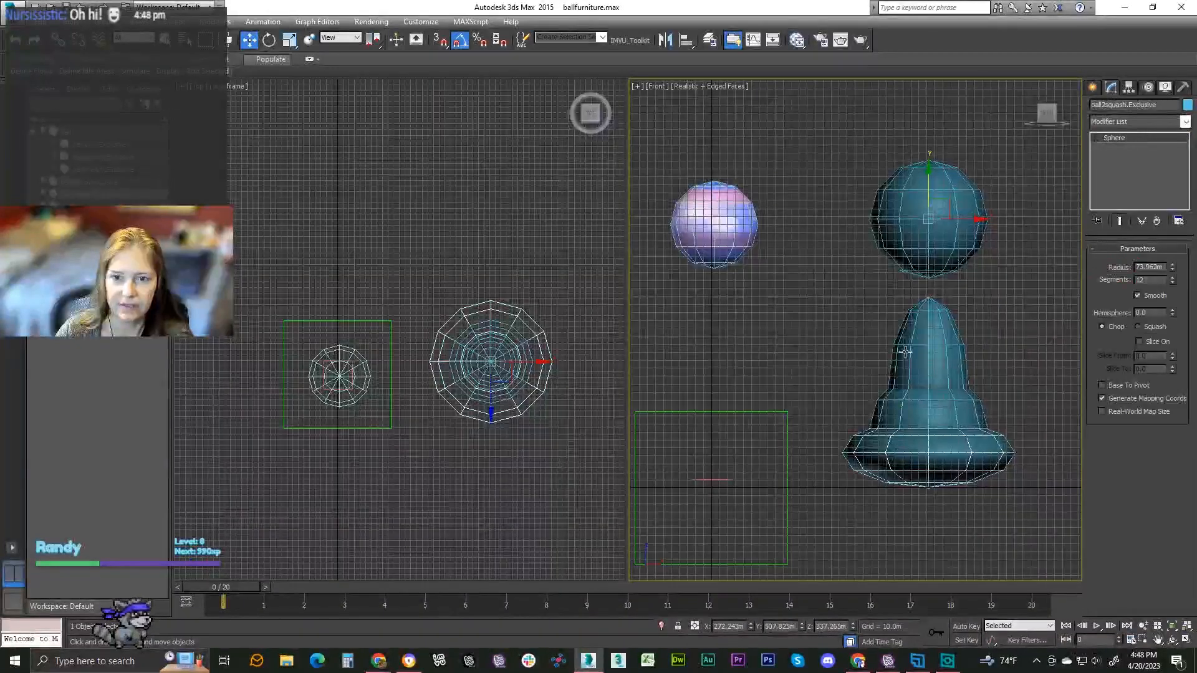
click(883, 409)
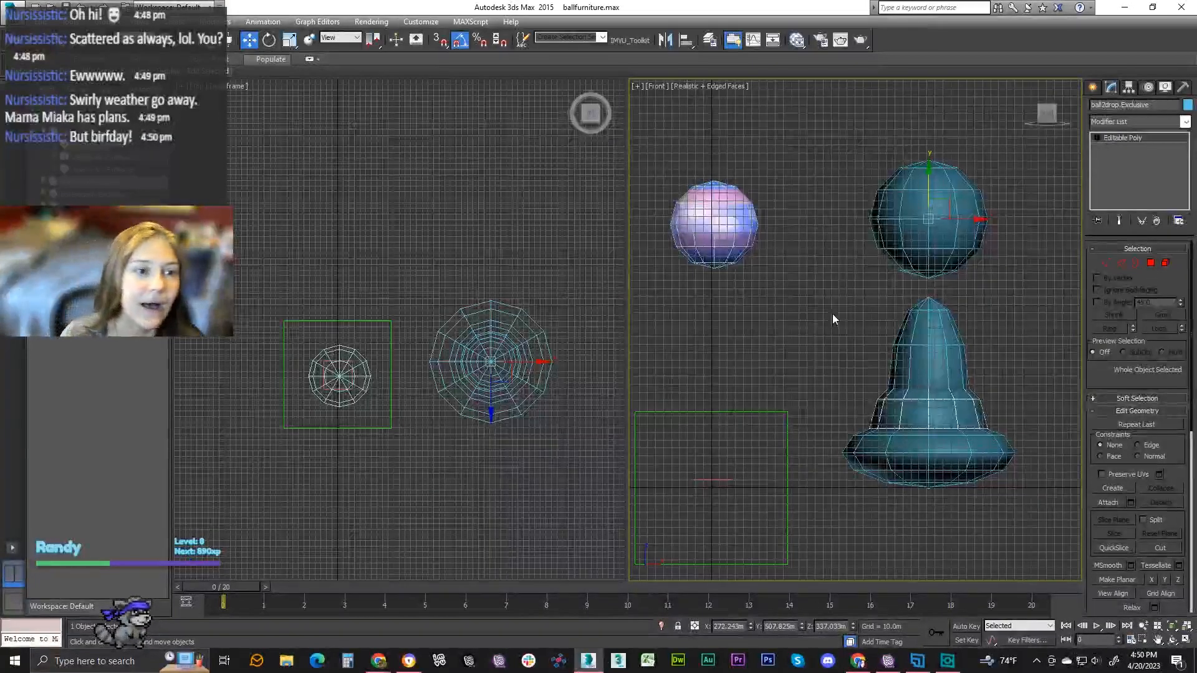
click(876, 226)
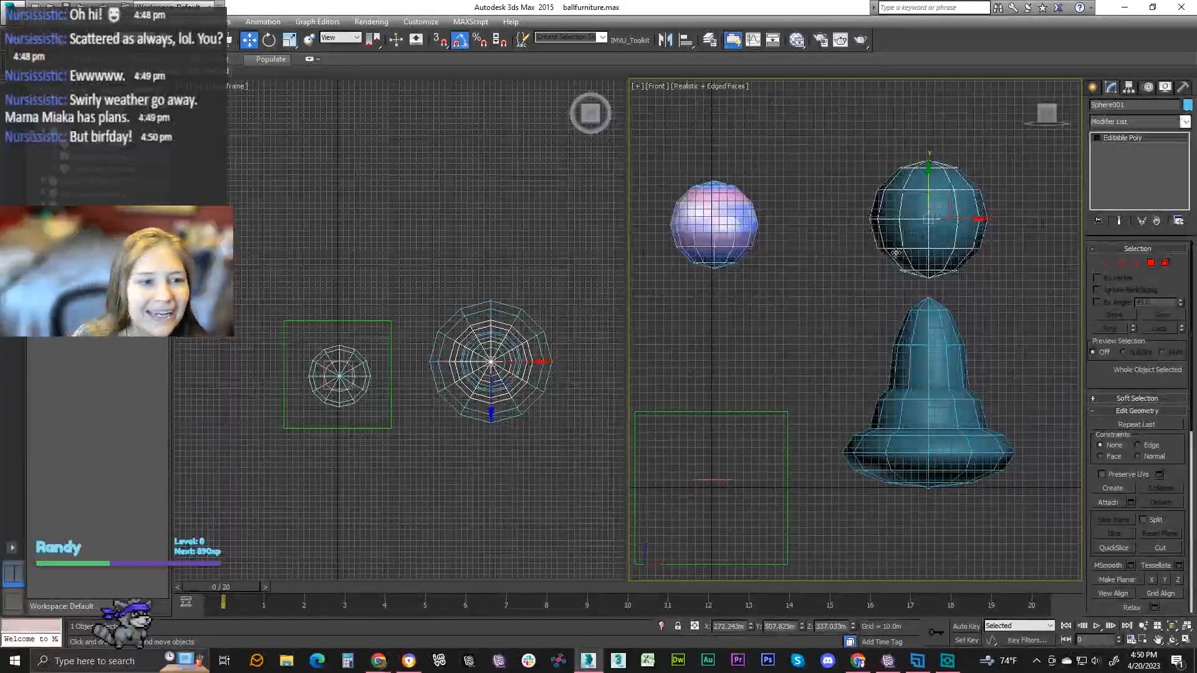
click(1130, 104)
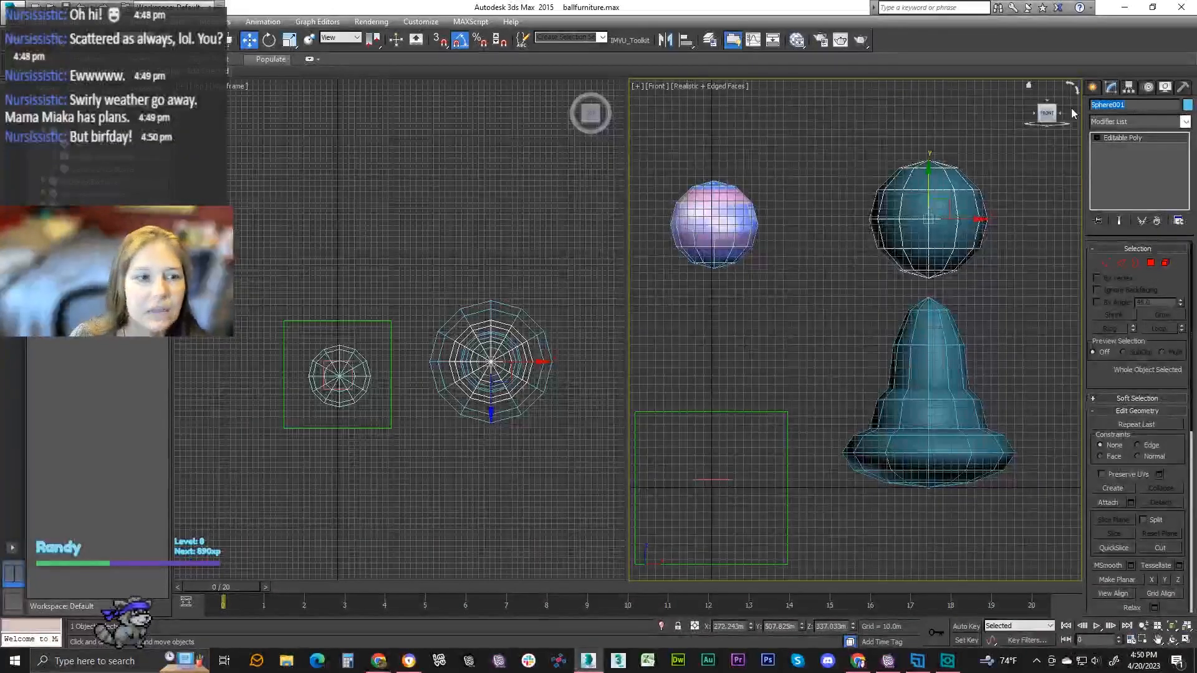
text(ball2)
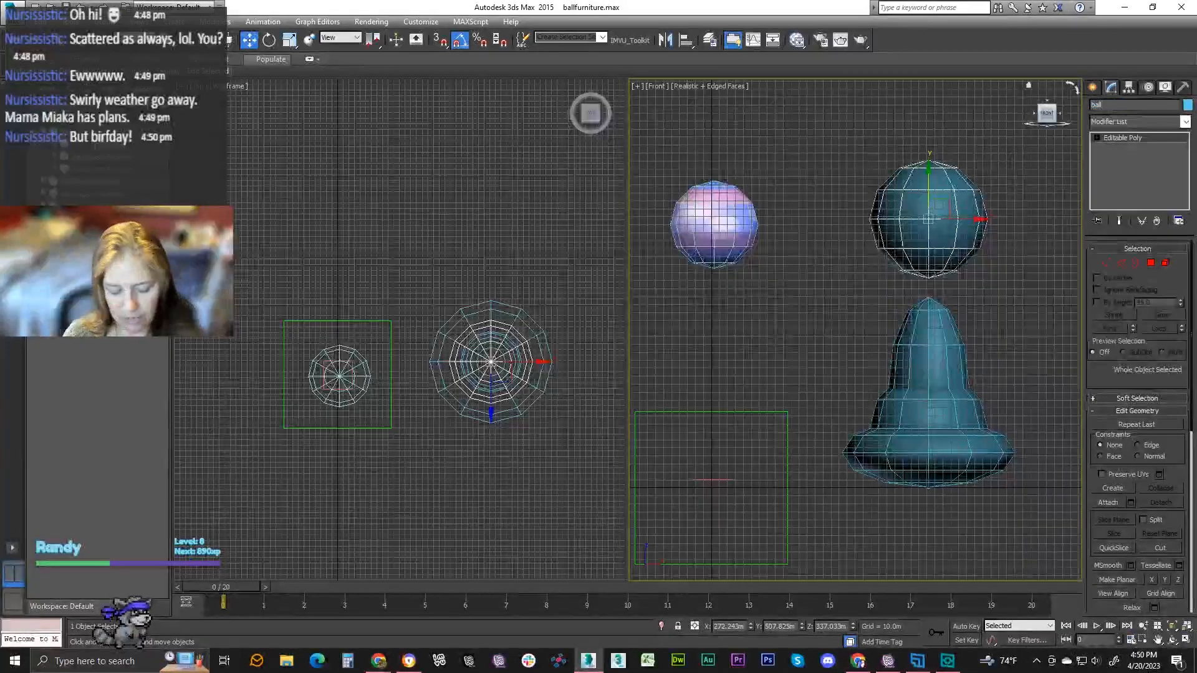
Link the ball2squish.Exclusive, ball2drop.Exclusive and ball2squash.Exclusive spheres as children of the round ball2 sphere
click(895, 385)
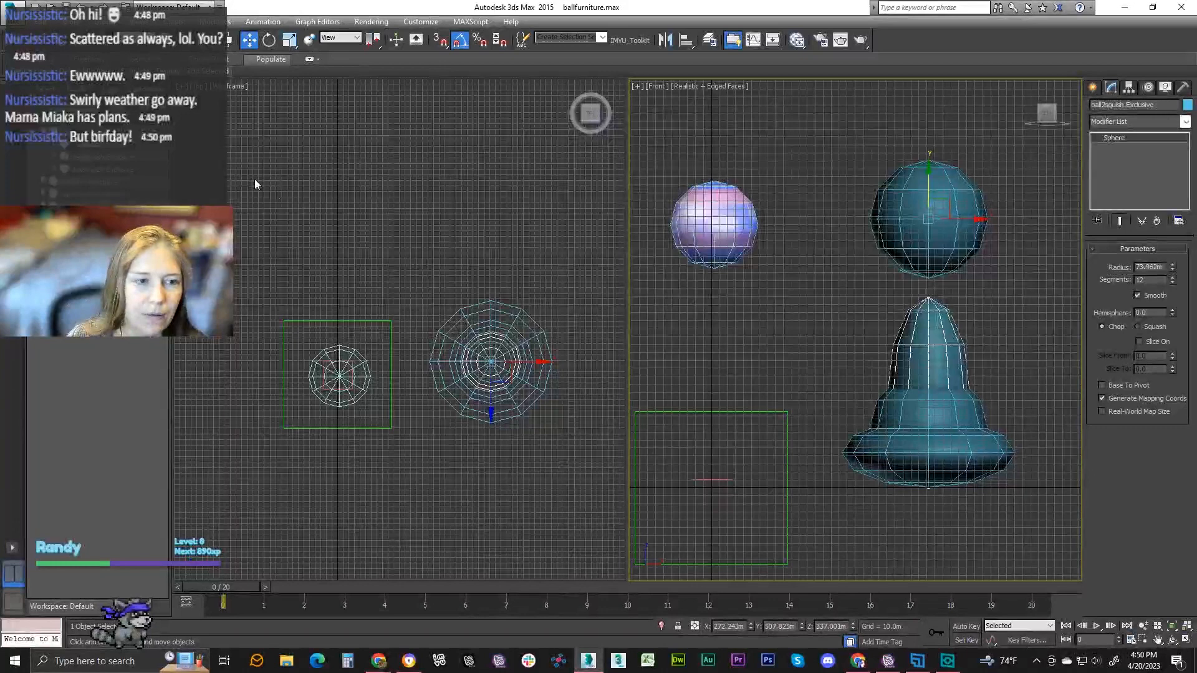
click(91, 39)
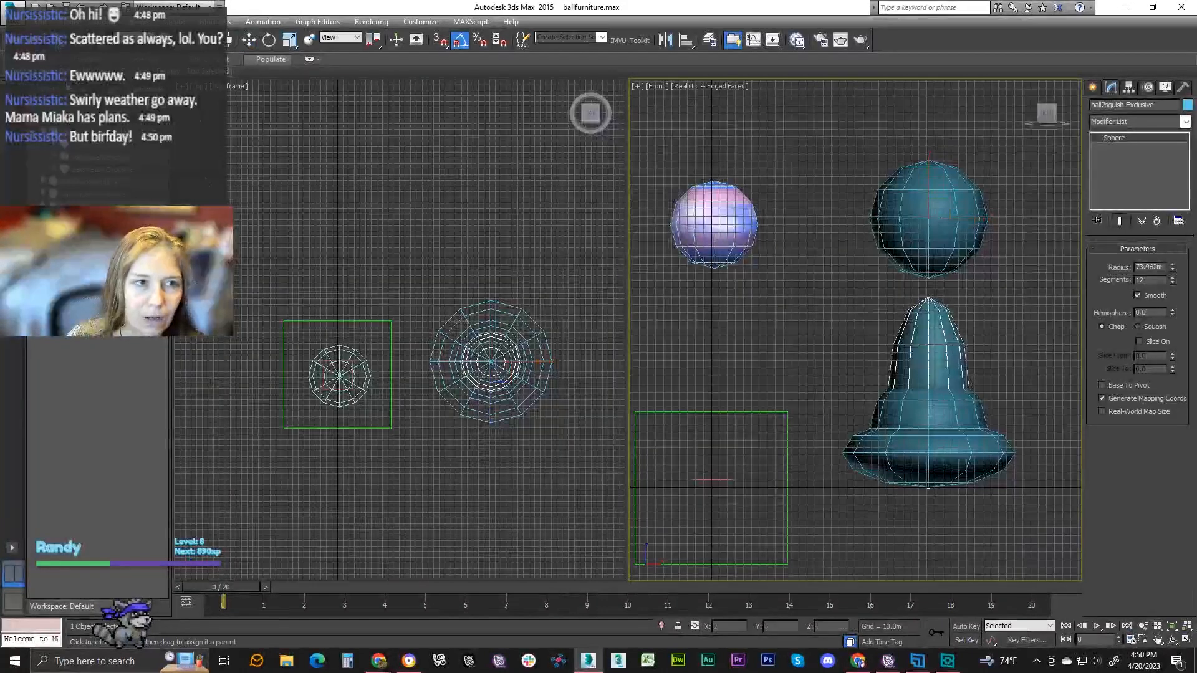
drag(922, 335, 929, 235)
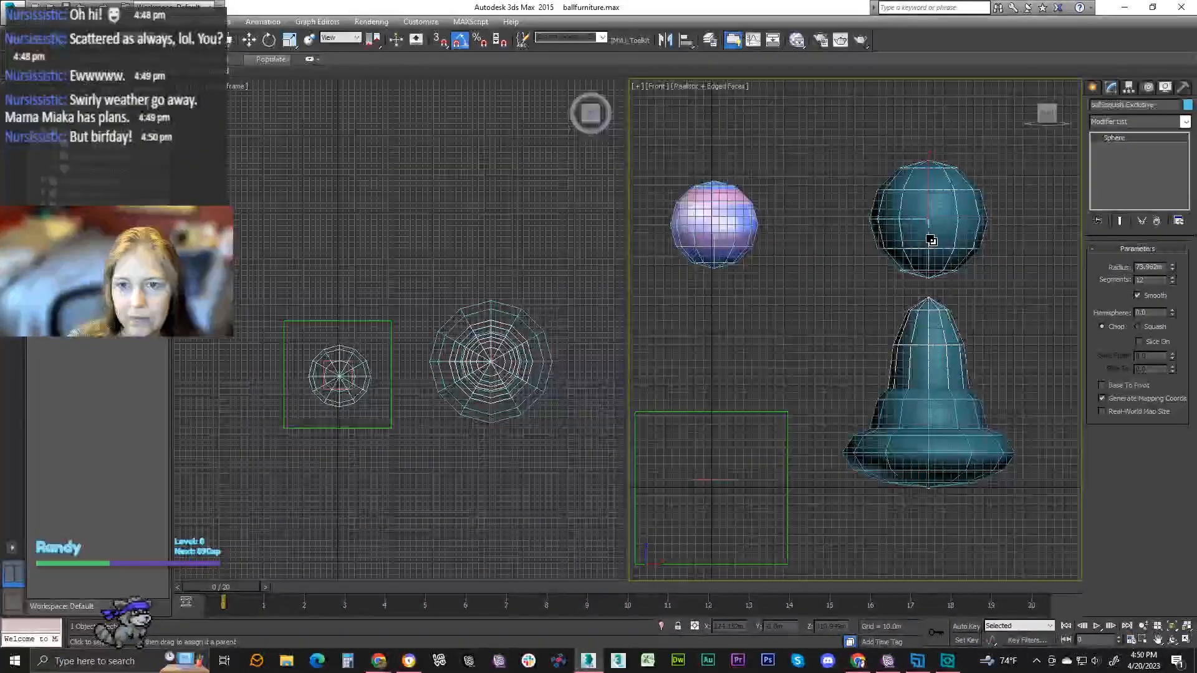
click(896, 408)
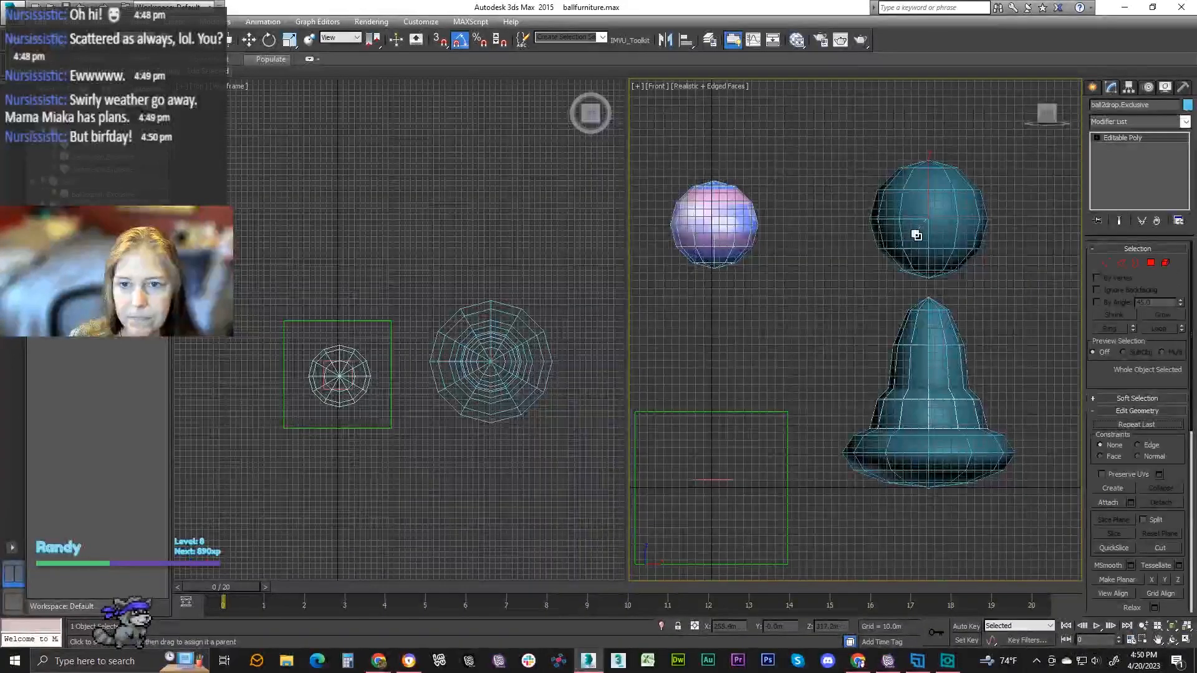
drag(917, 235, 857, 405)
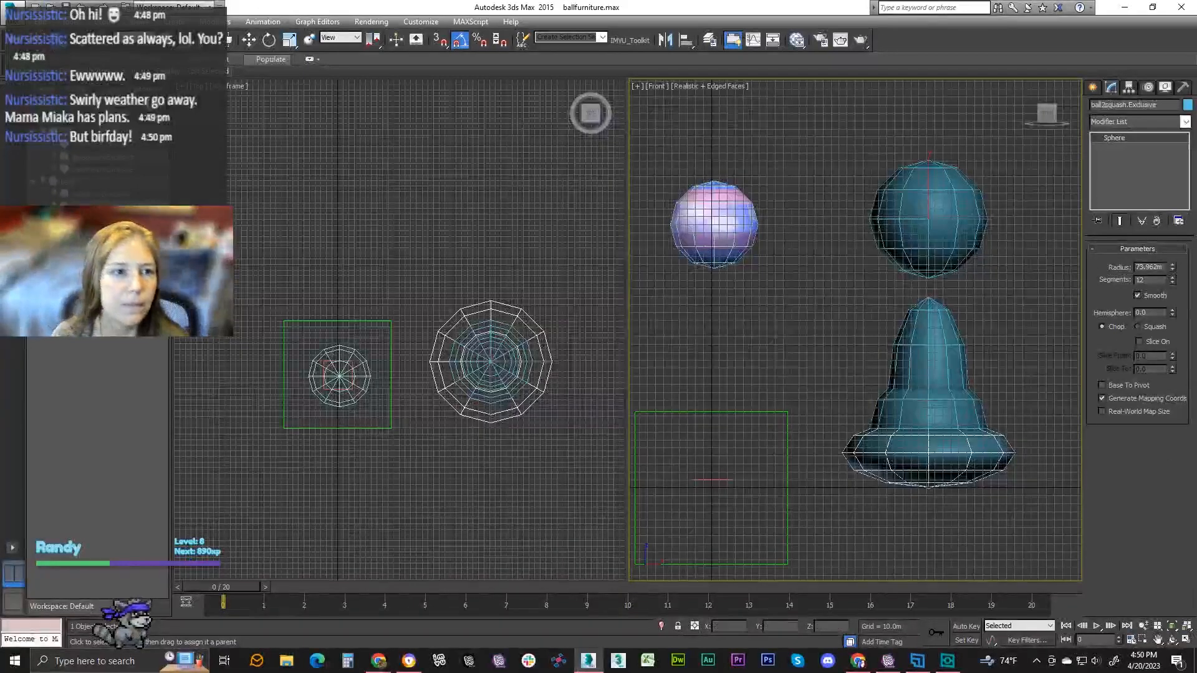
key(w)
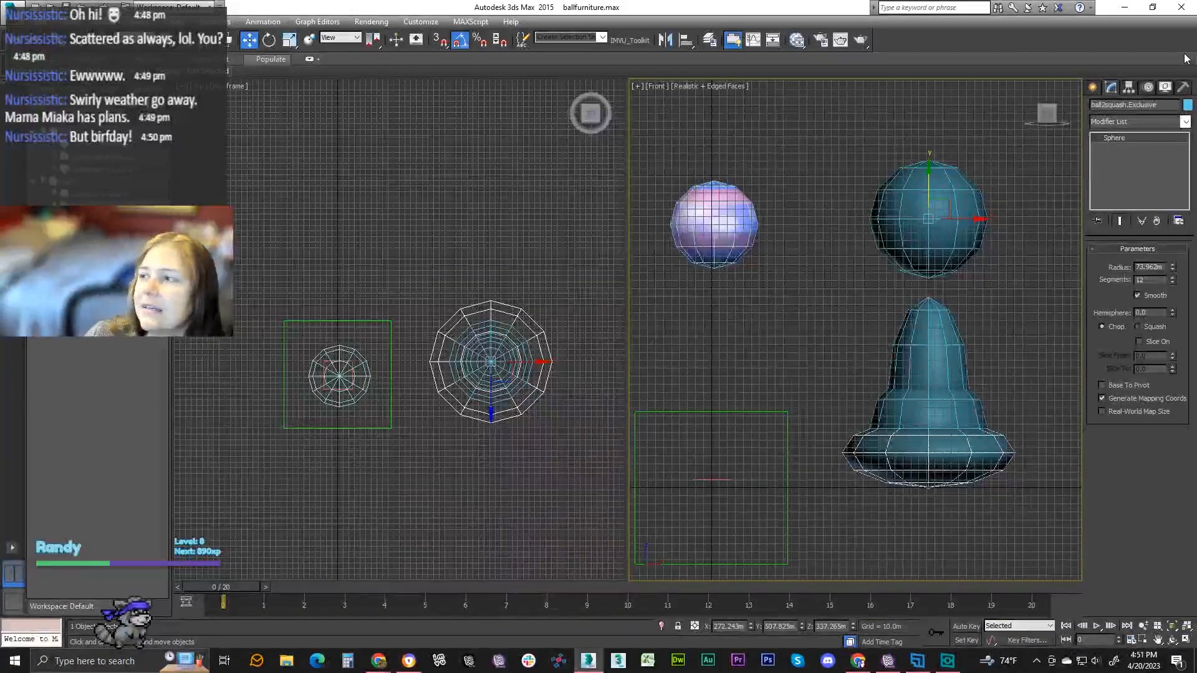
Add a Morpher modifier to the ball2 sphere
click(971, 188)
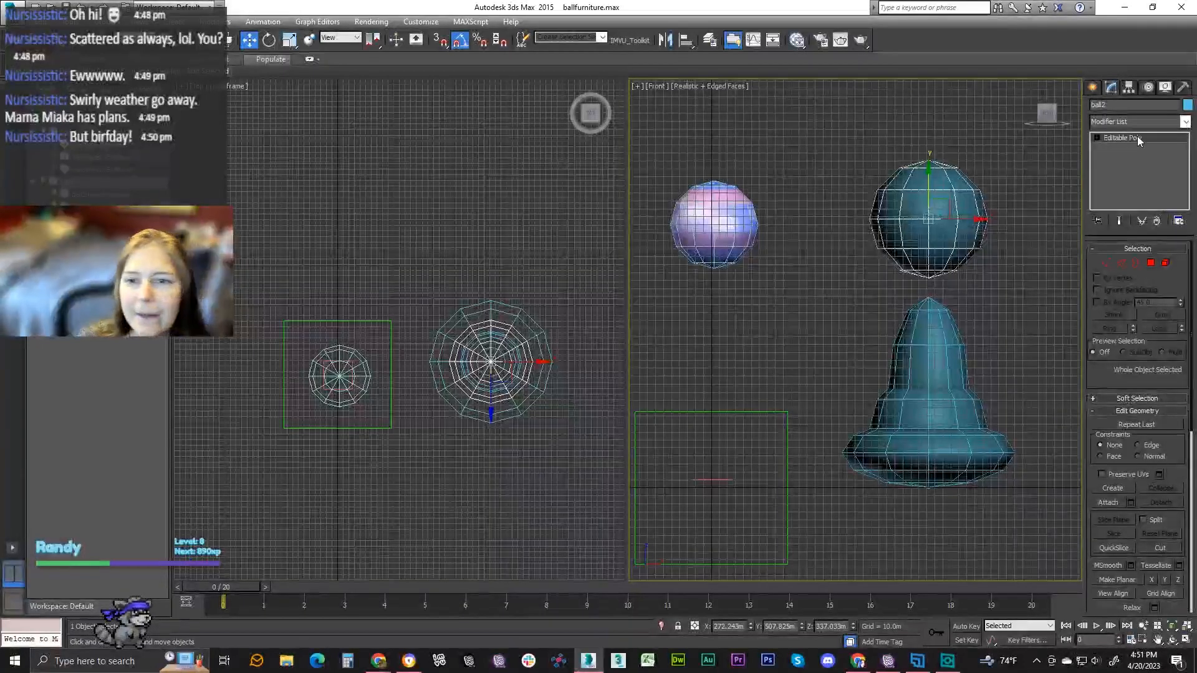
click(1190, 123)
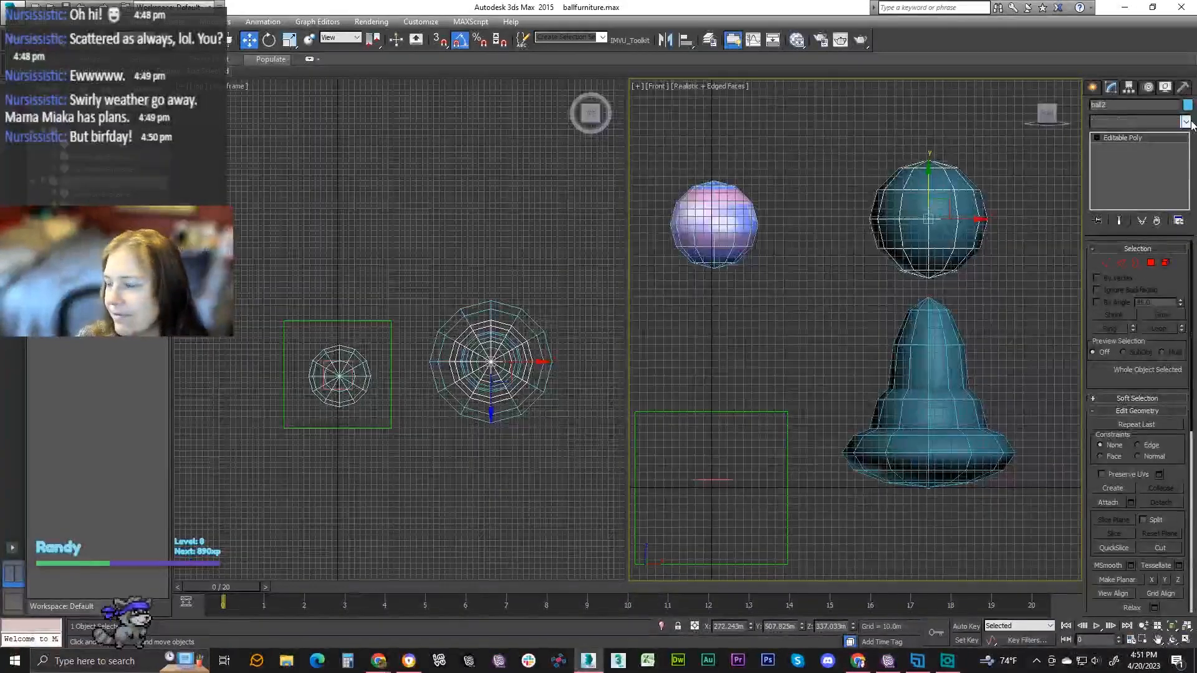
scroll(1162, 445, down, 10)
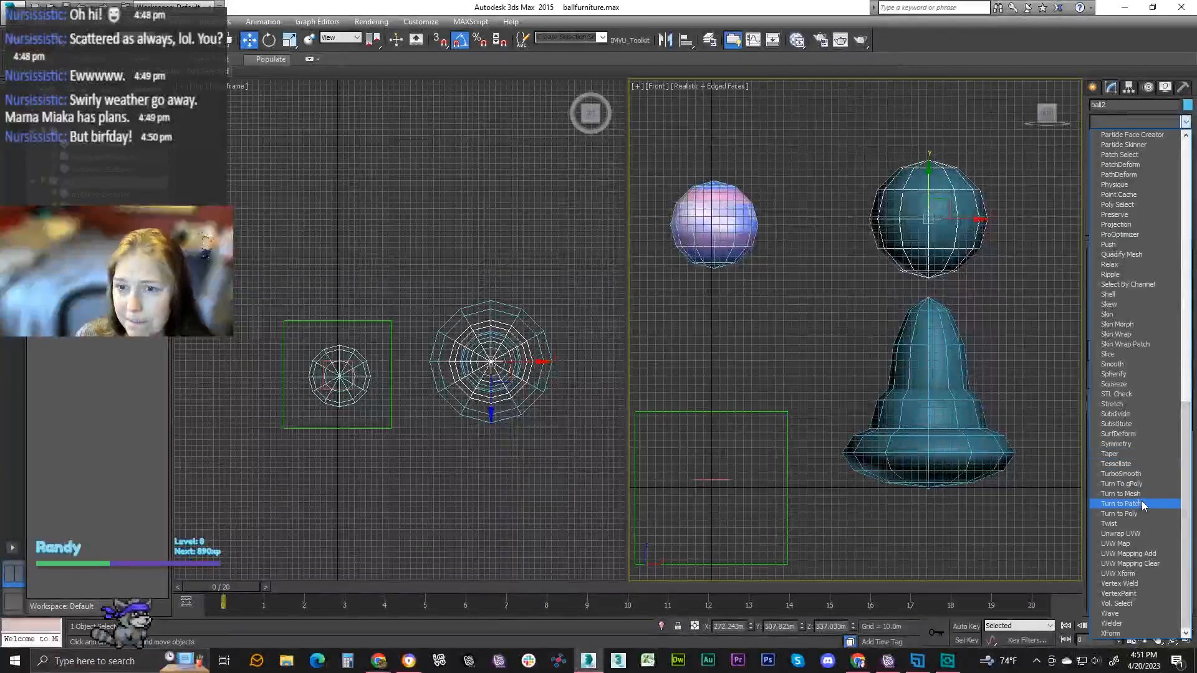
scroll(1125, 471, up, 2)
scroll(1121, 419, down, 1)
scroll(1121, 416, up, 3)
click(1108, 177)
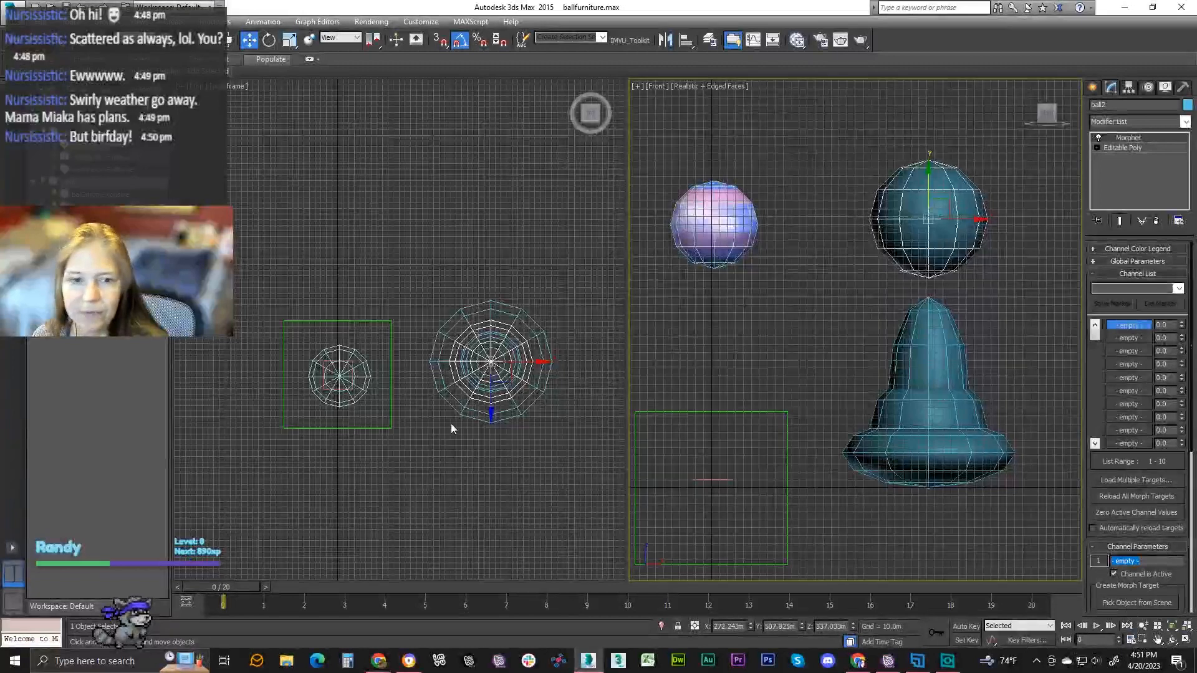
Examine the Morpher channel names on the original textured ball
click(744, 216)
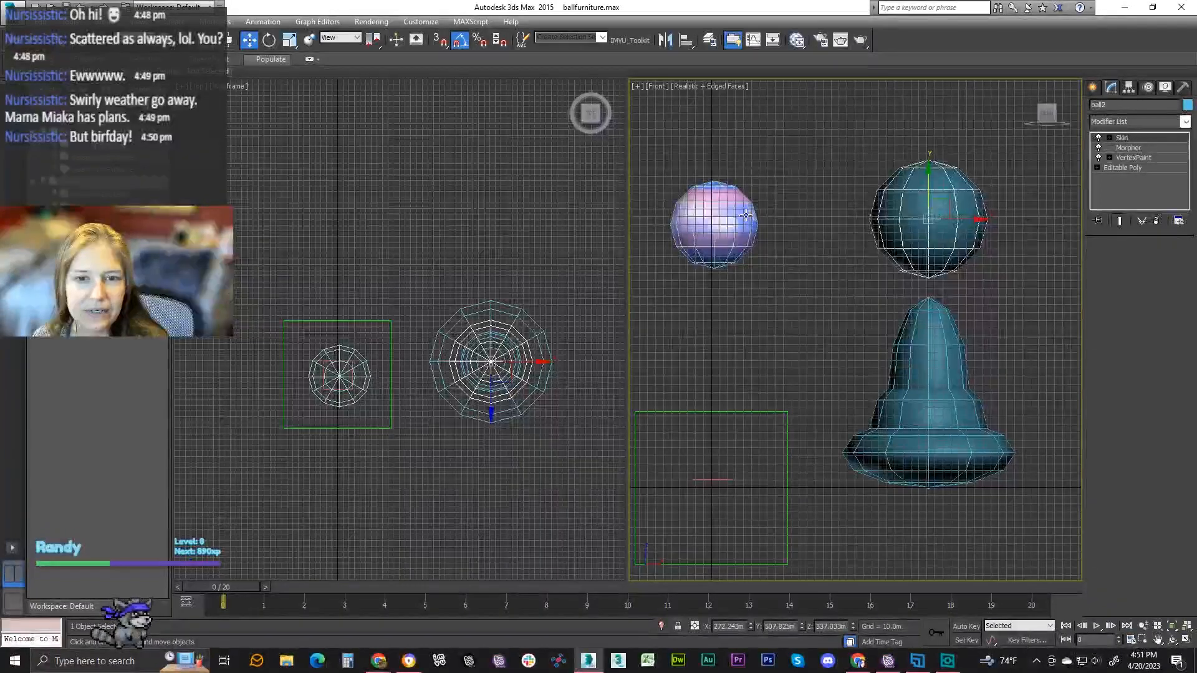
click(755, 198)
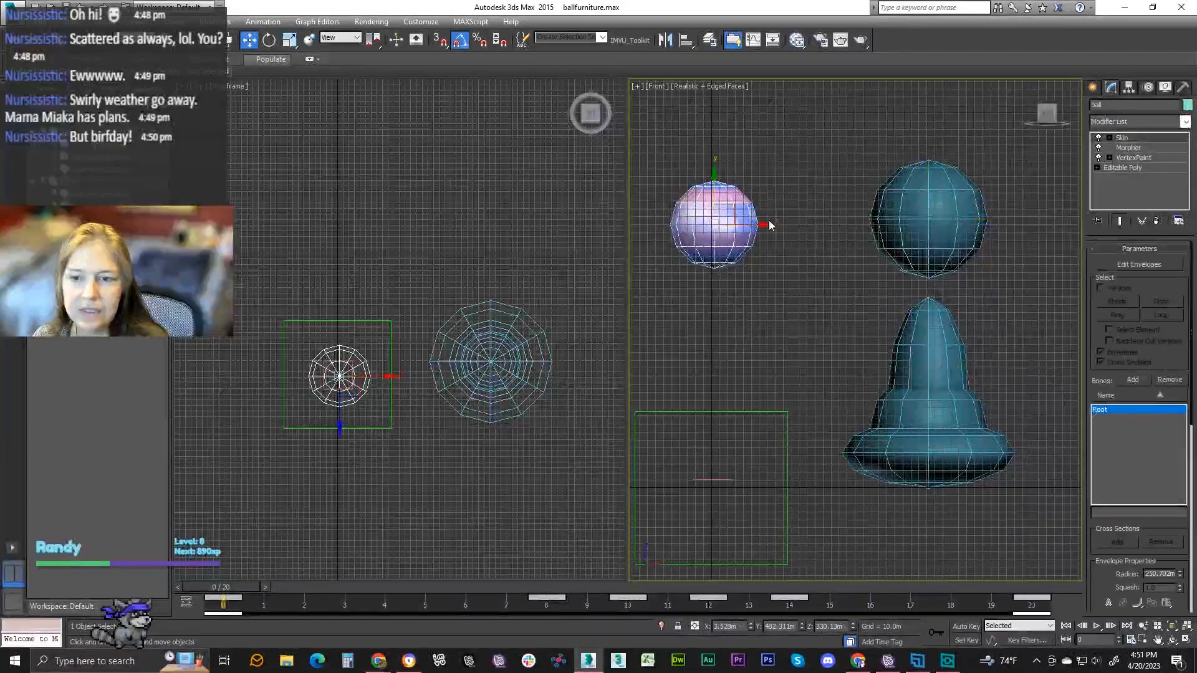
click(1129, 148)
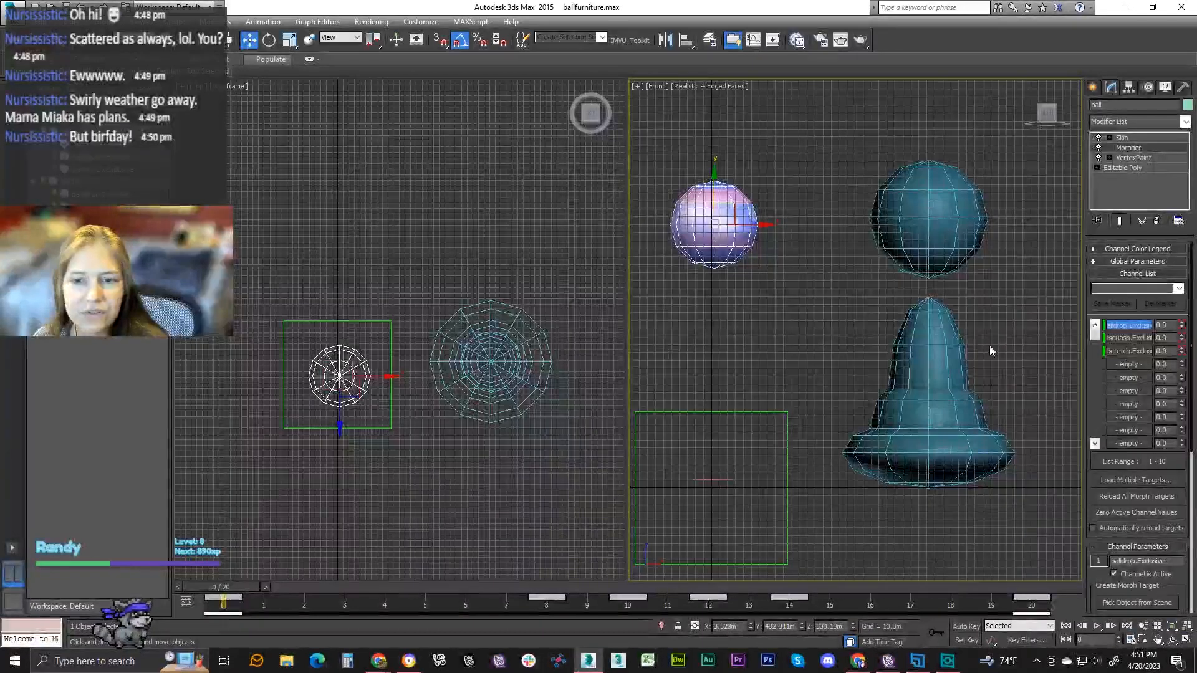
Rename the tall, narrow ball2squish.Exclusive sphere as ball2stretch.Exclusive
click(950, 343)
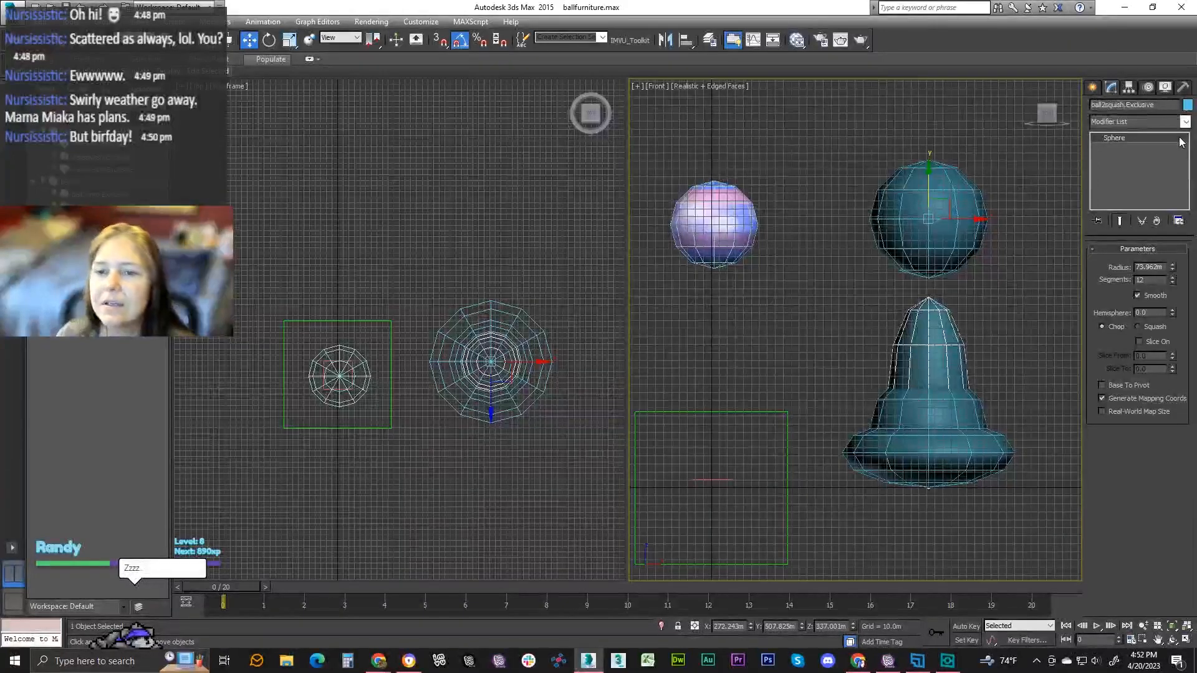
key(BackSpace)
key(BackSpace)
key(BackSpace)
key(BackSpace)
key(BackSpace)
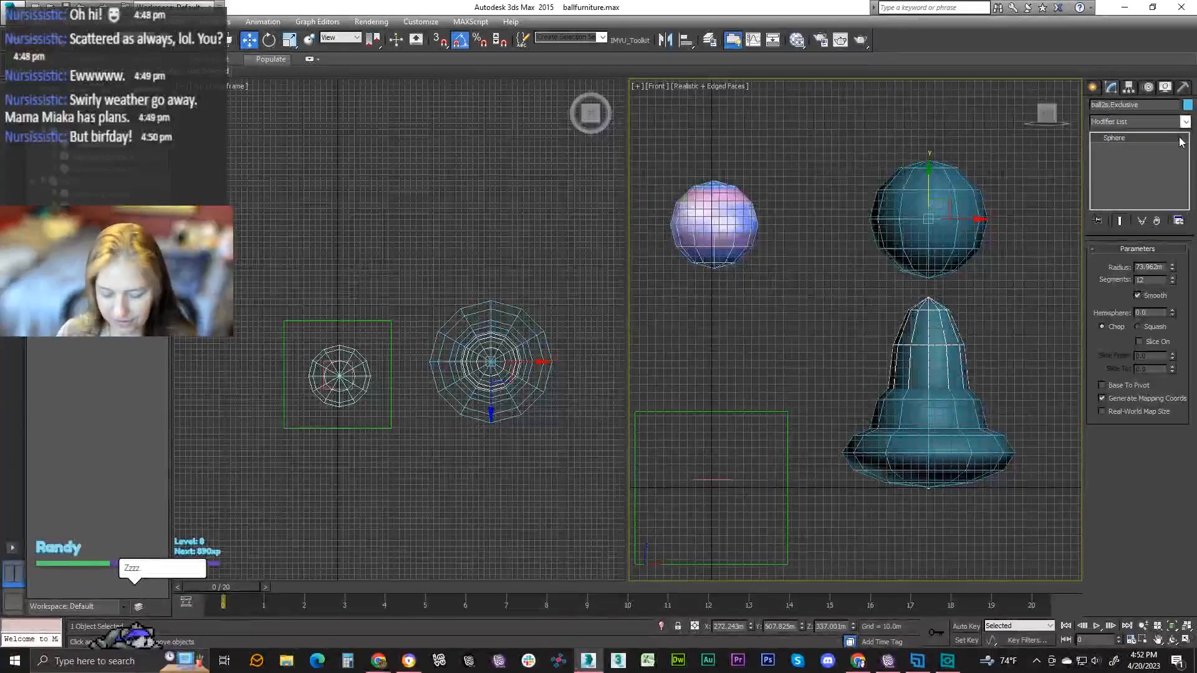
text(tretch)
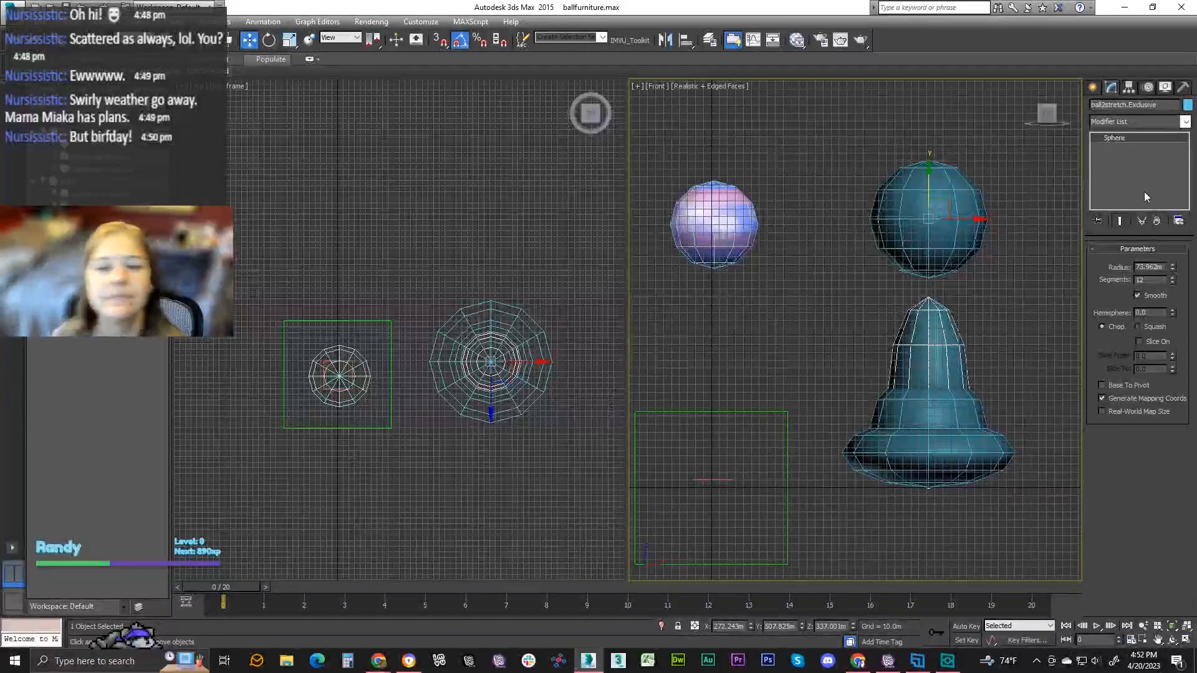
Assign ball2drop.Exclusive from the scene as the morph target of ball2's first Morpher channel
click(900, 237)
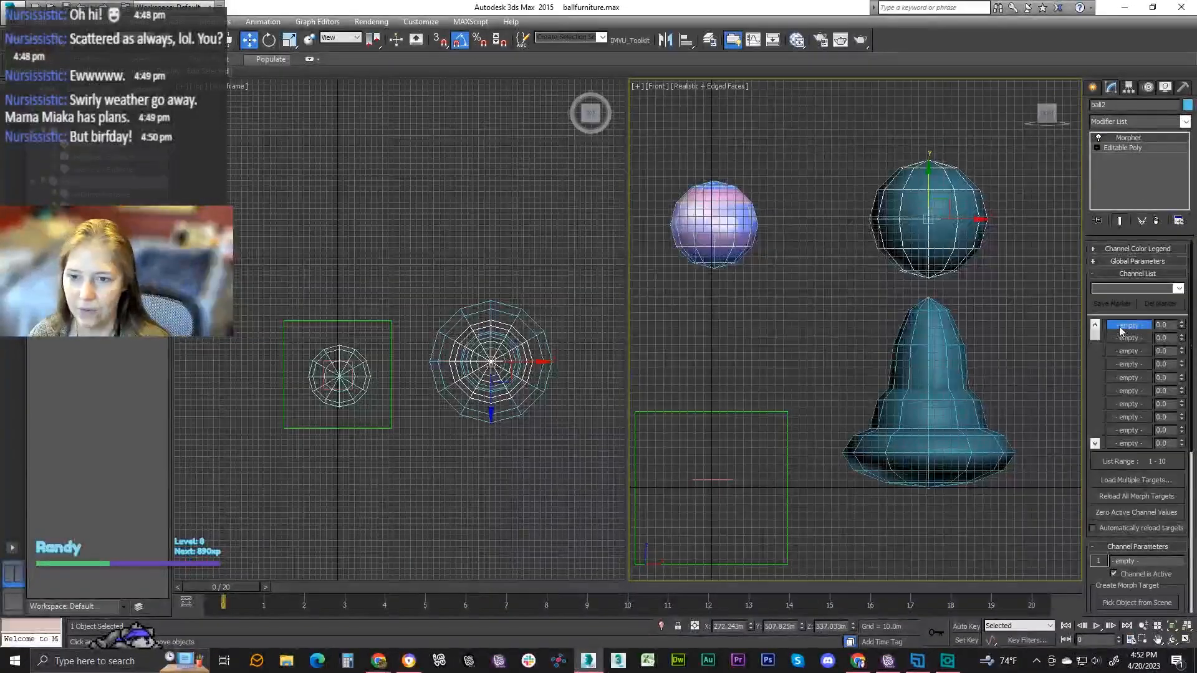
click(1141, 604)
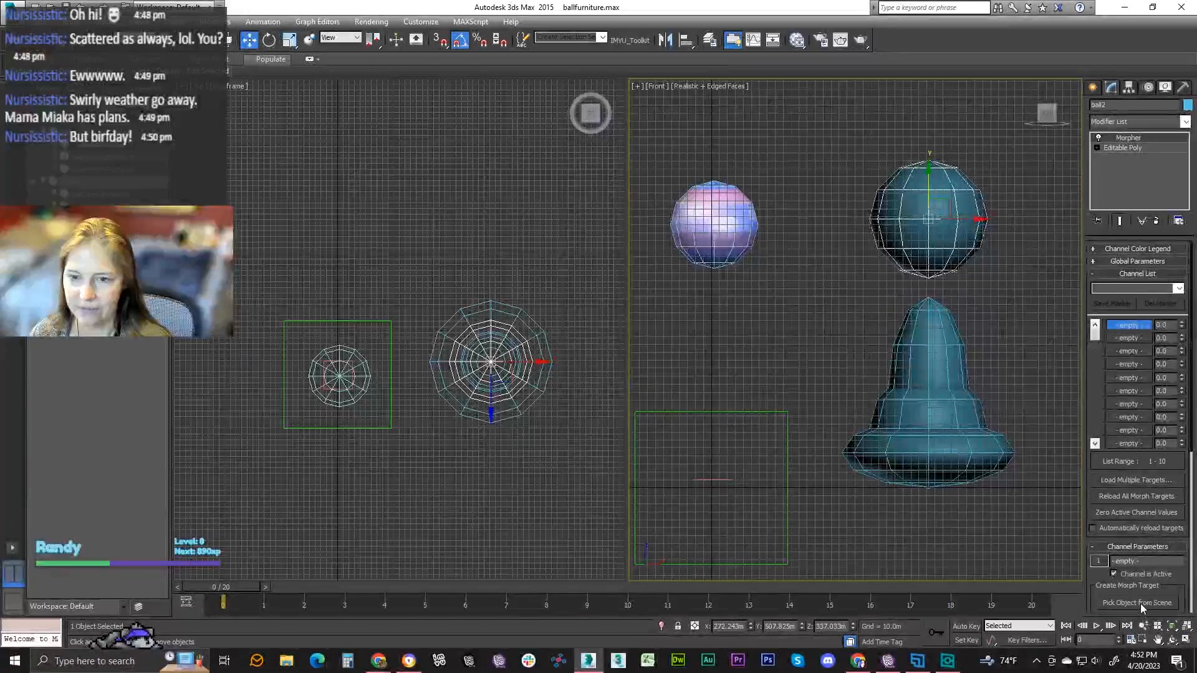
click(877, 406)
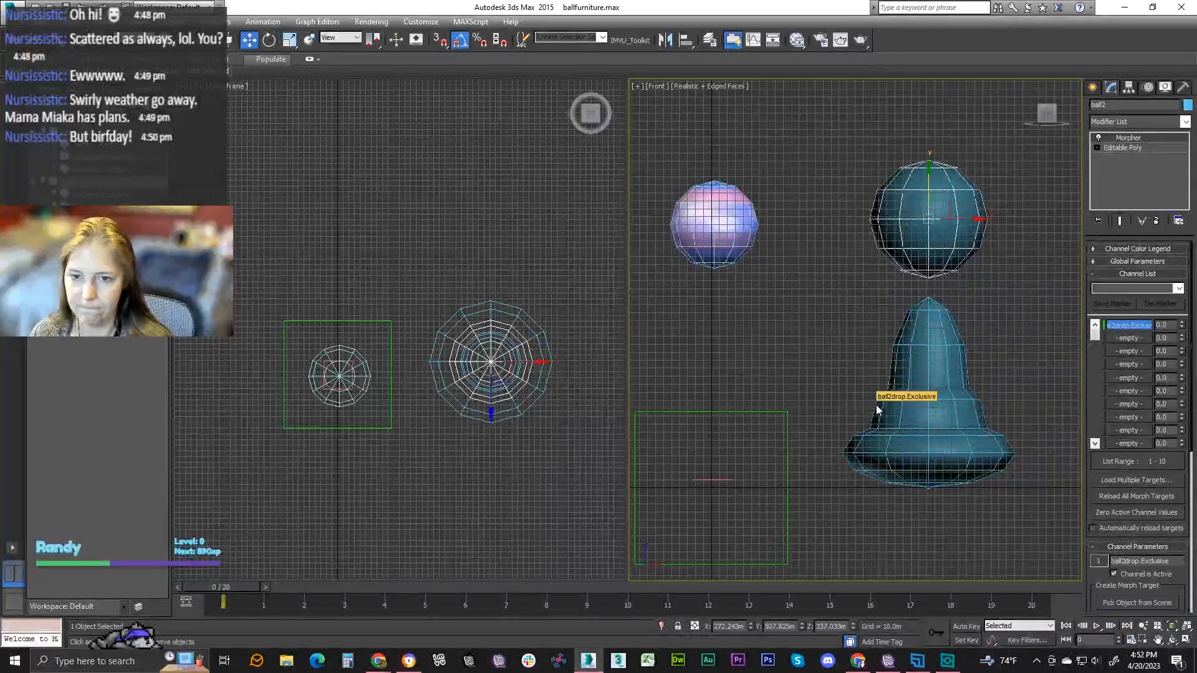
Try to pick the flattened ball2squash.Exclusive sphere from the scene as a morph target for ball2's empty channels
click(1131, 338)
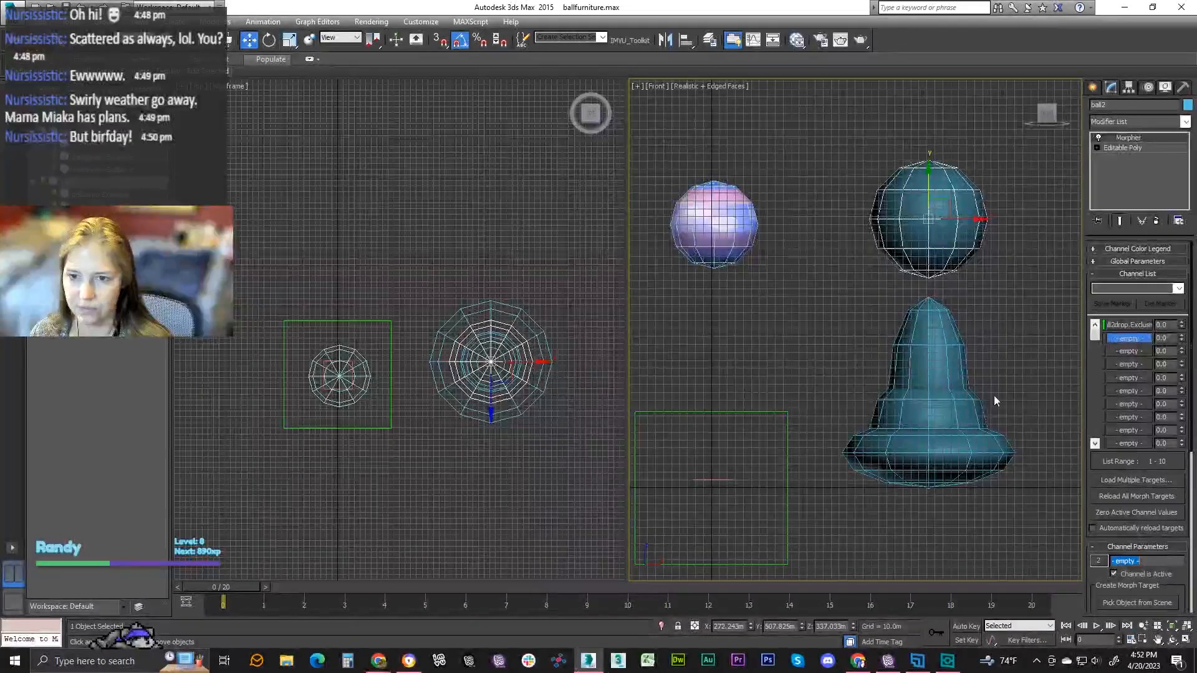
click(1144, 603)
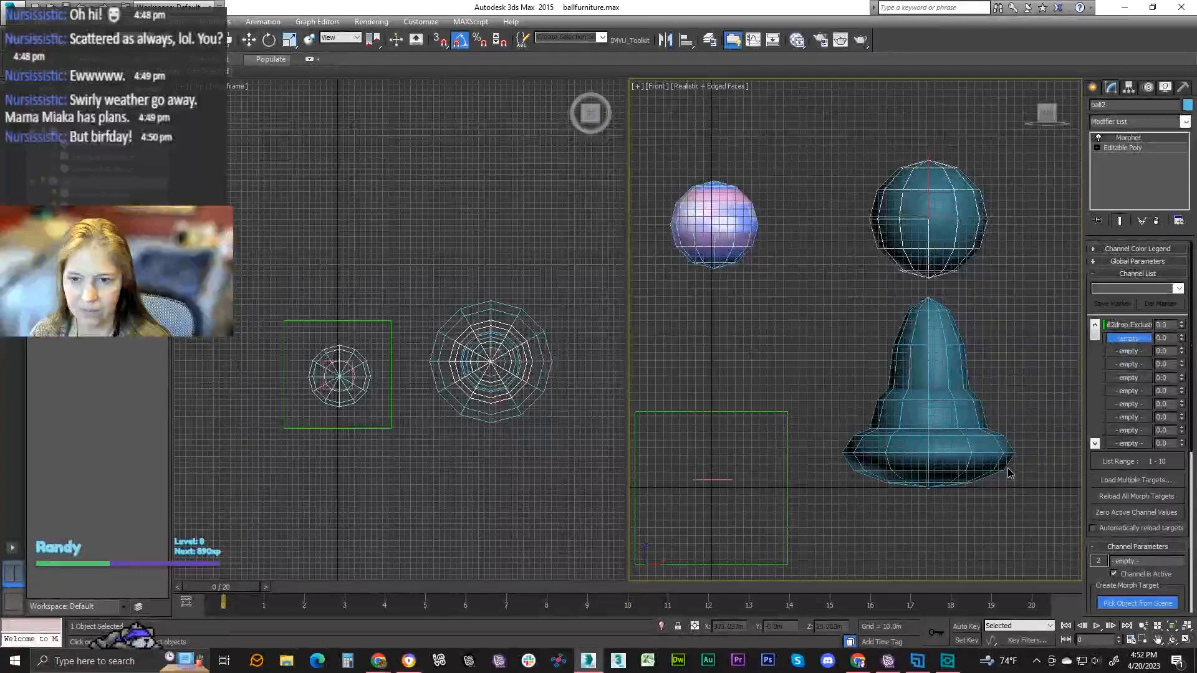
click(1102, 603)
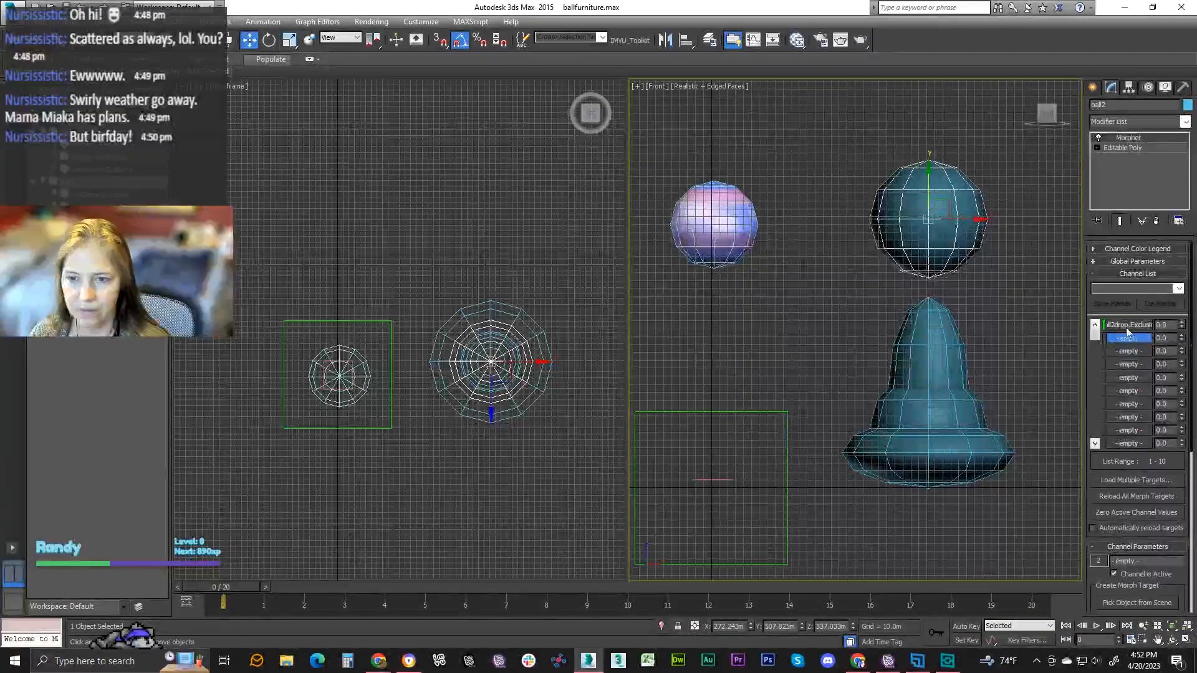
click(1125, 558)
click(1138, 603)
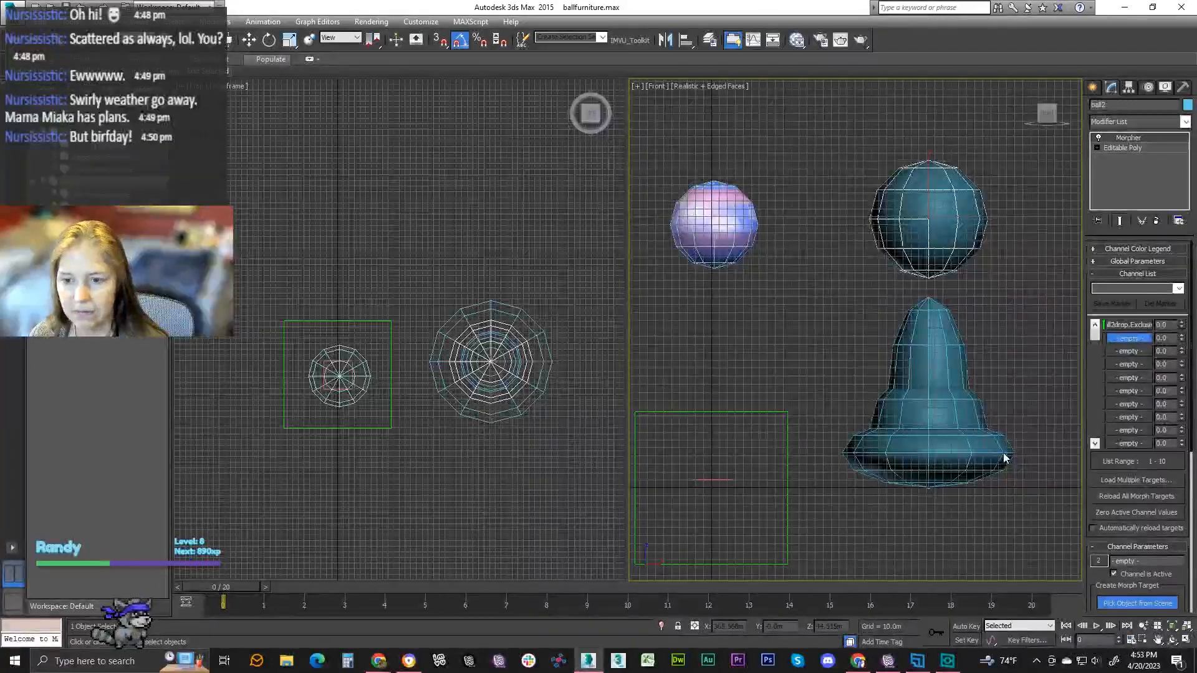
click(1132, 353)
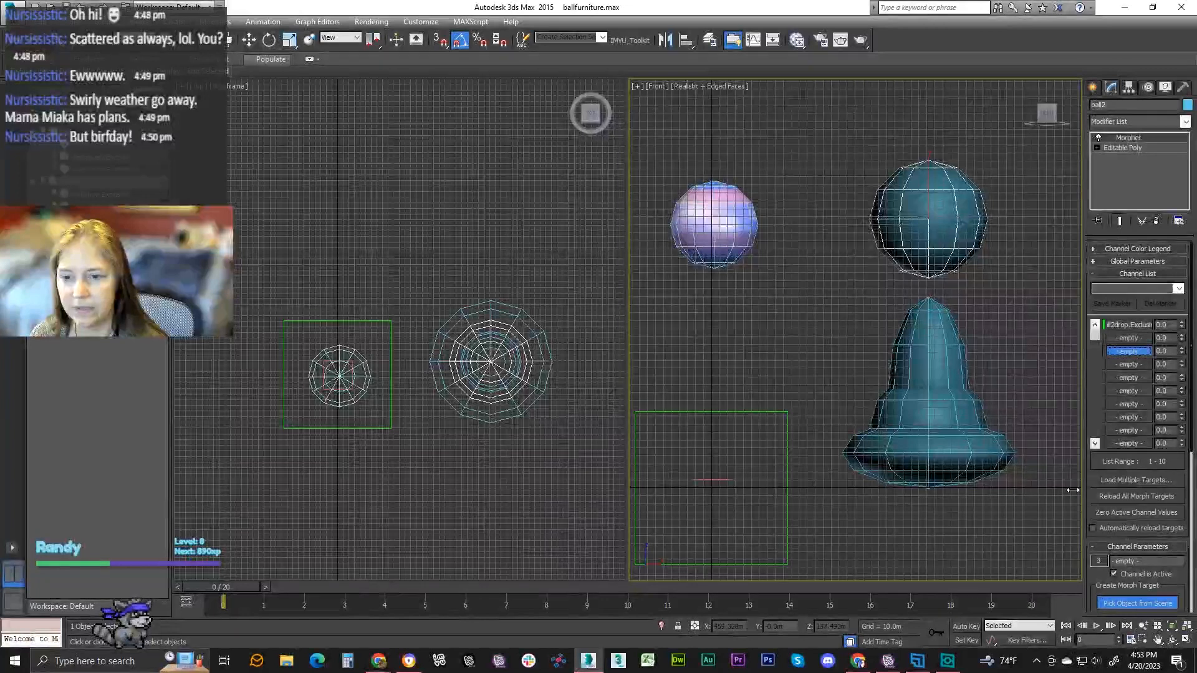
click(1134, 338)
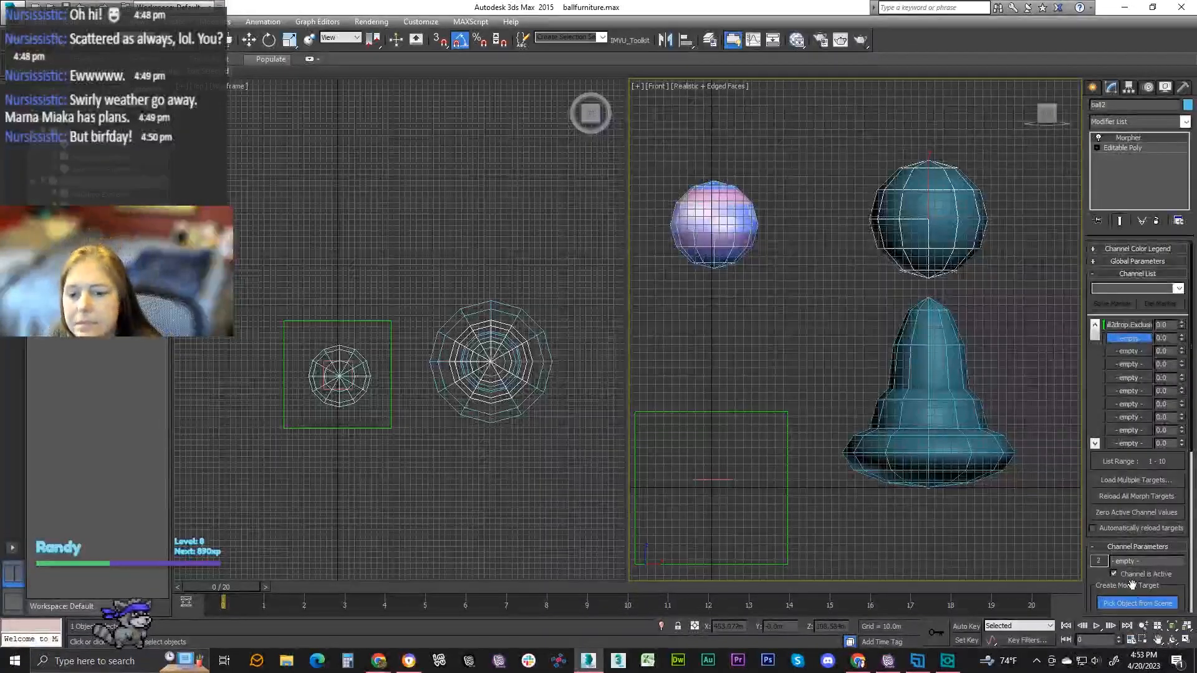
scroll(1132, 585, down, 2)
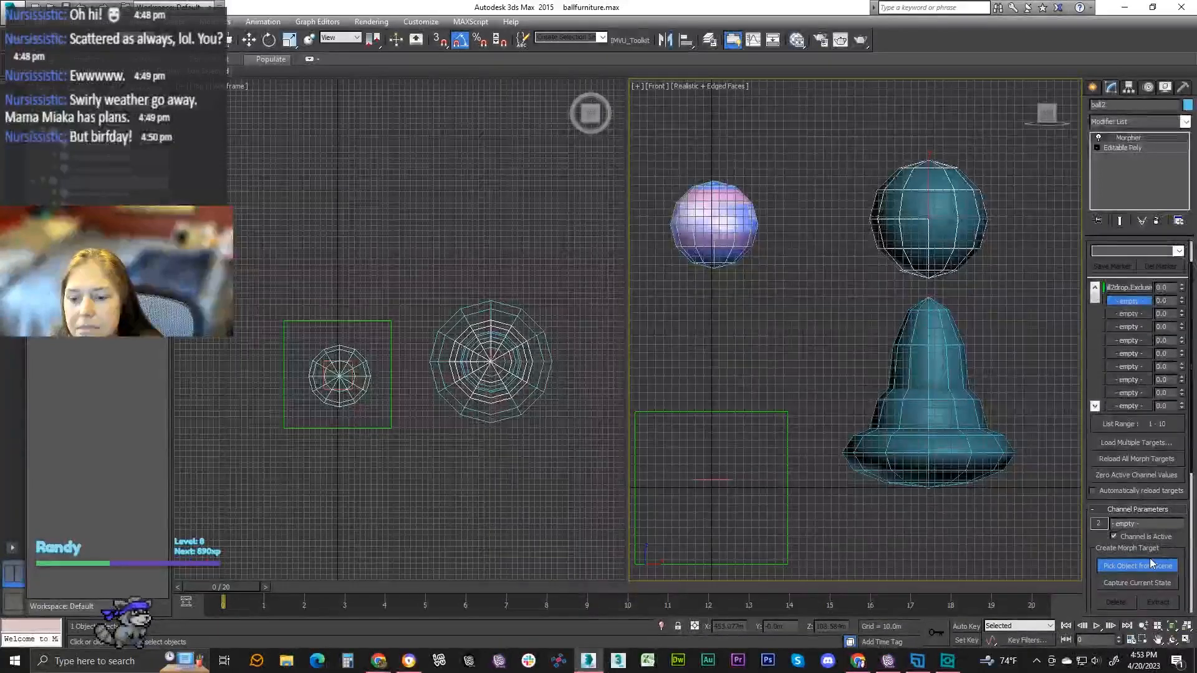
scroll(1150, 560, up, 2)
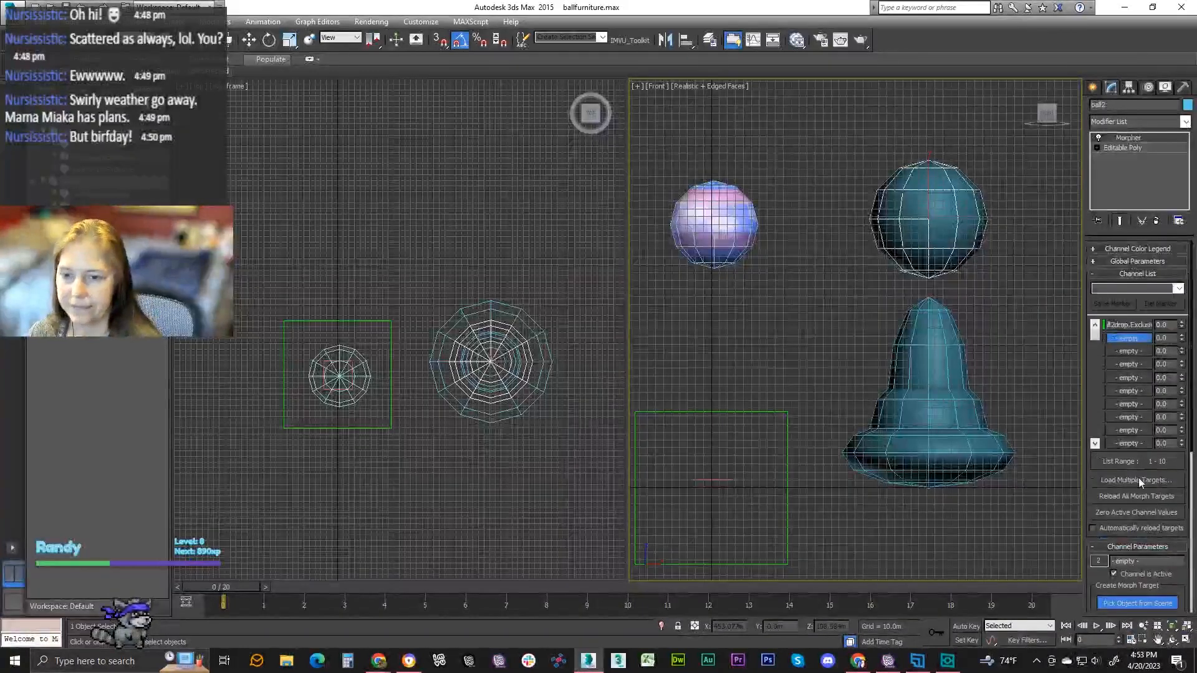
Test the strength of ball2's ball2drop.Exclusive channel, leave it at 0.0, and reselect the empty second channel
click(1130, 325)
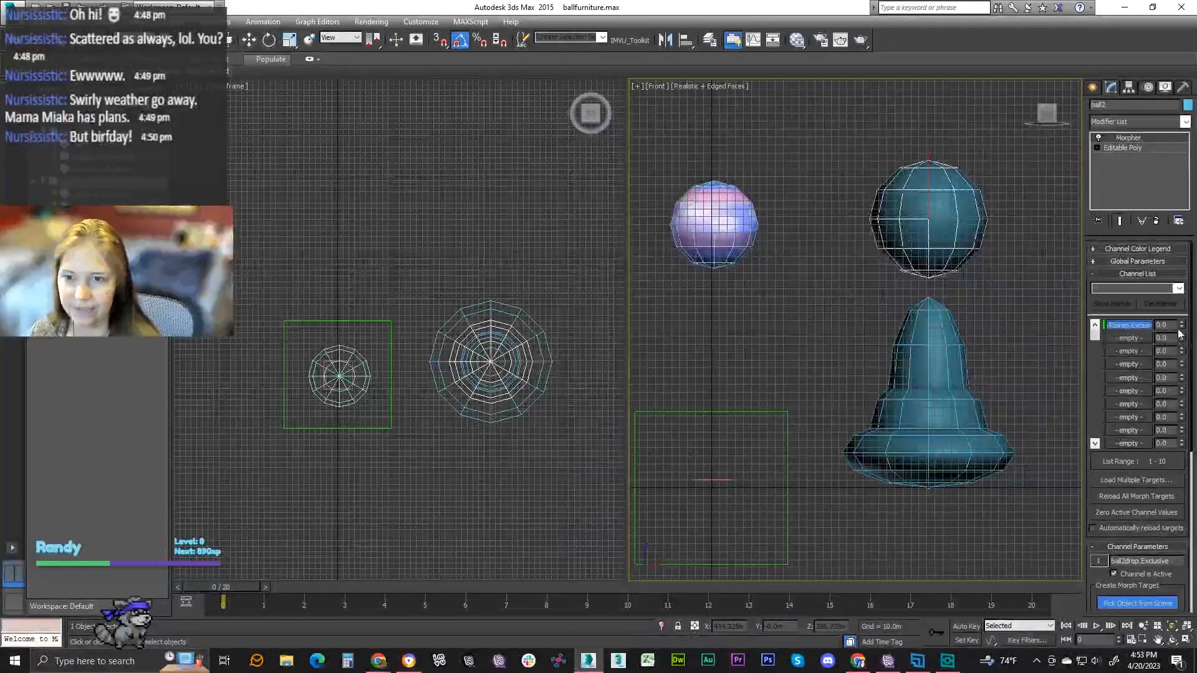
mouse_move(1183, 330)
mouse_down()
mouse_move(1179, 265)
mouse_move(1192, 337)
mouse_up()
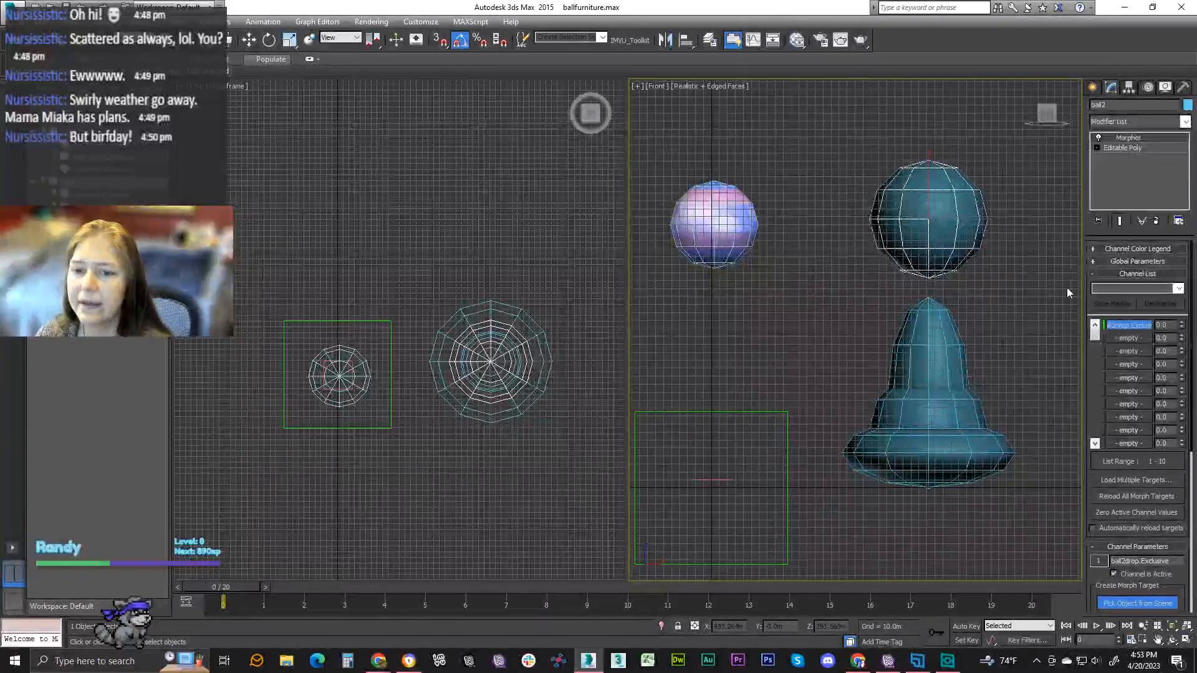
click(1129, 338)
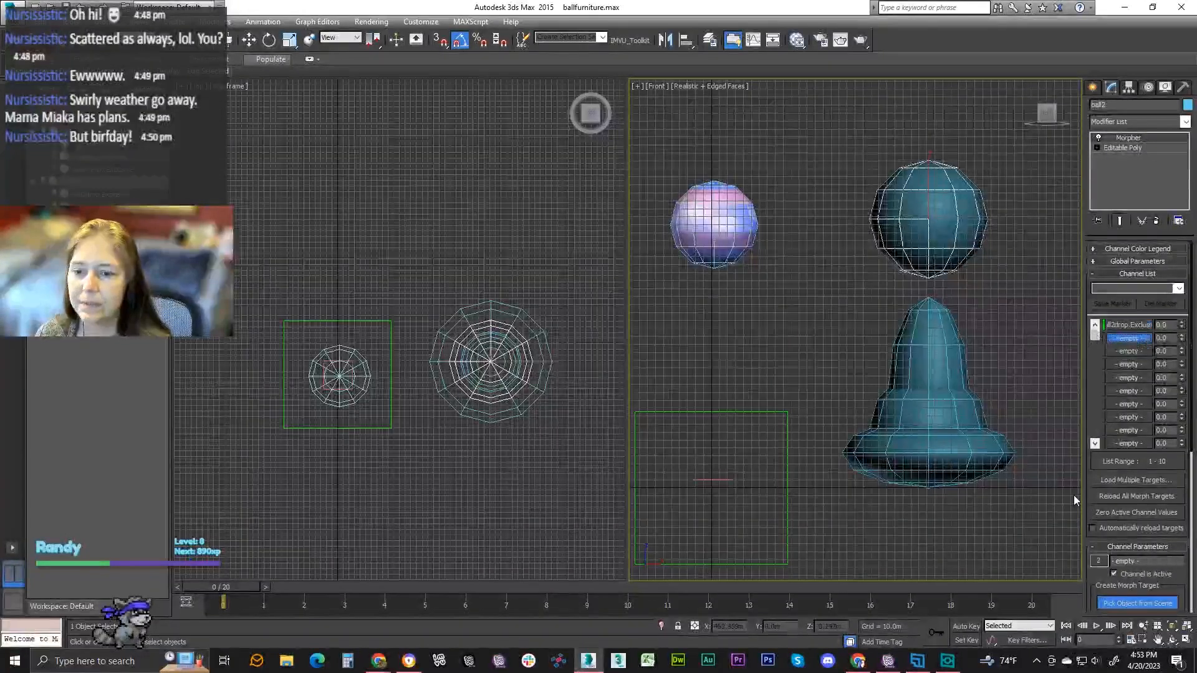
Try to pick the flattened ball2squash.Exclusive sphere from the scene as the target of ball2's second Morpher channel
key(w)
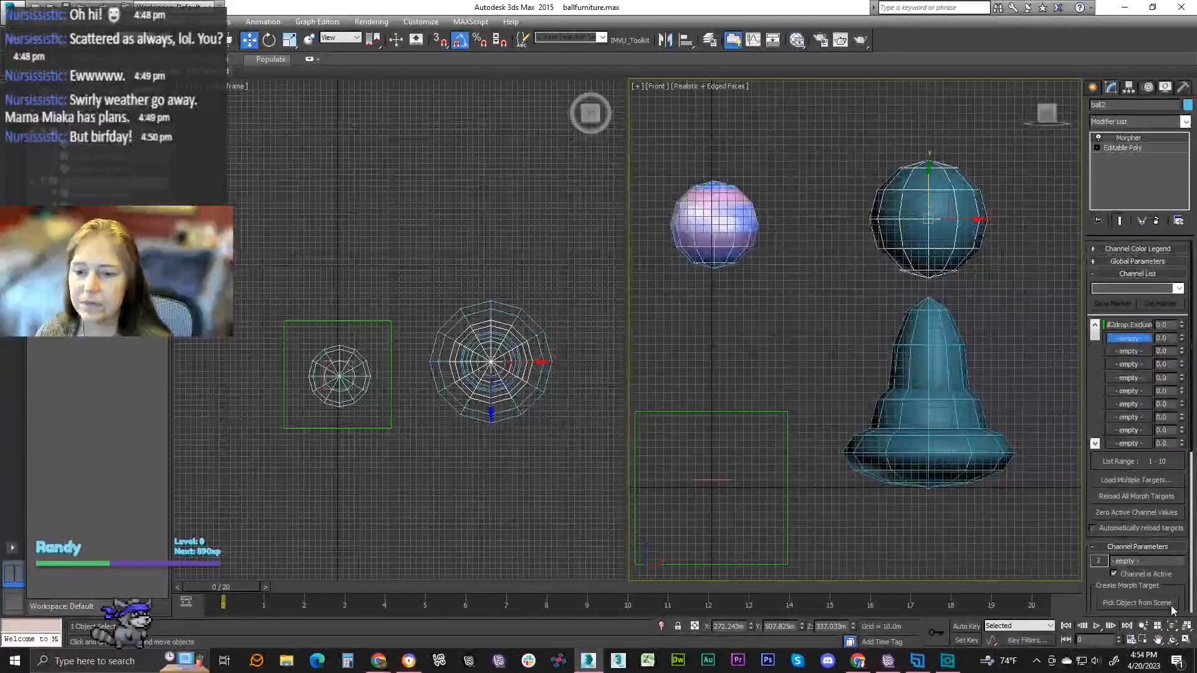
click(1172, 605)
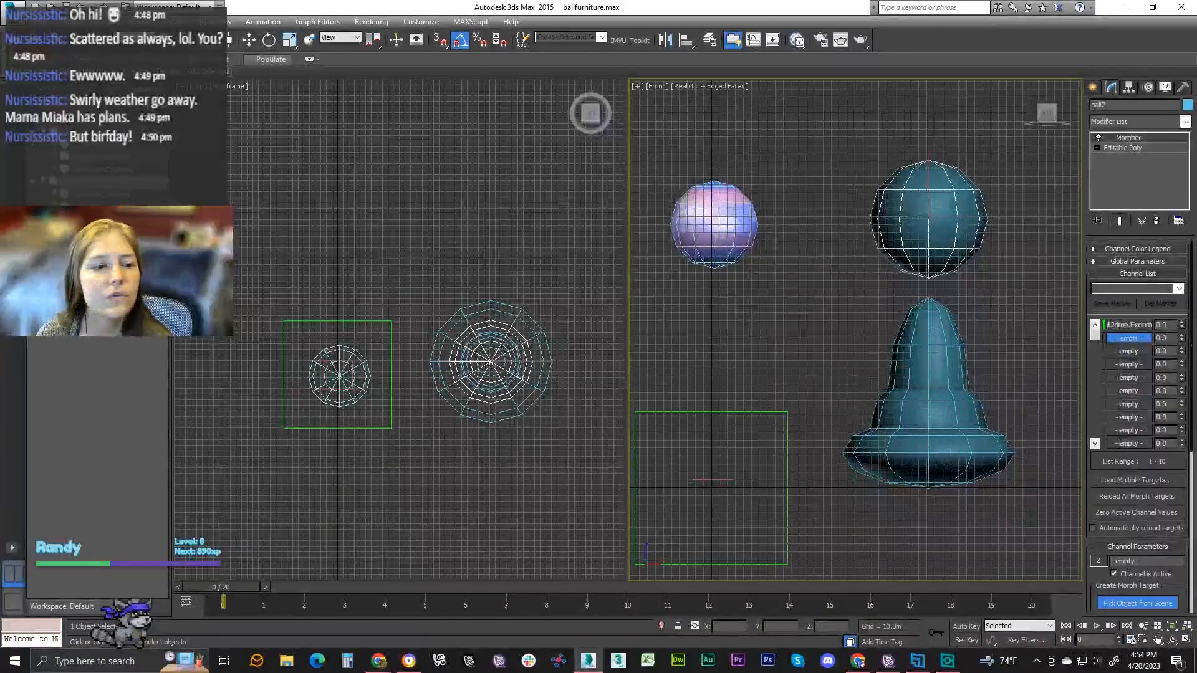
click(491, 361)
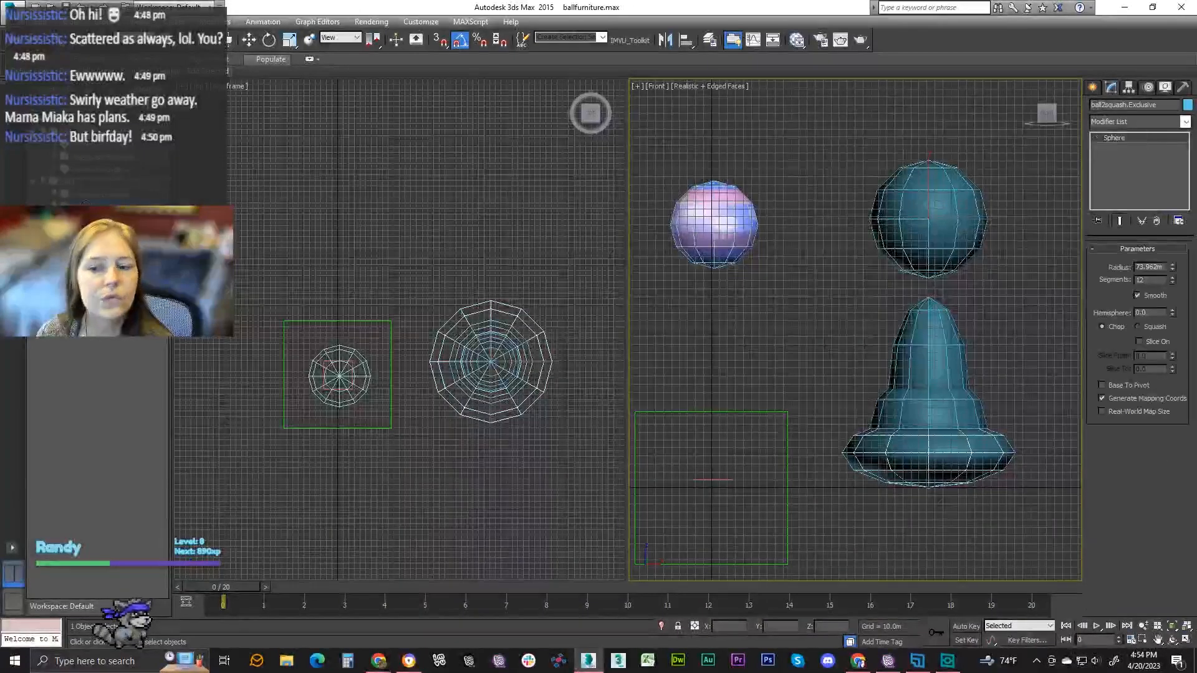
Hide the ball2drop and ball2stretch spheres, reselect ball2, and restart target picking for its empty second channel
click(85, 197)
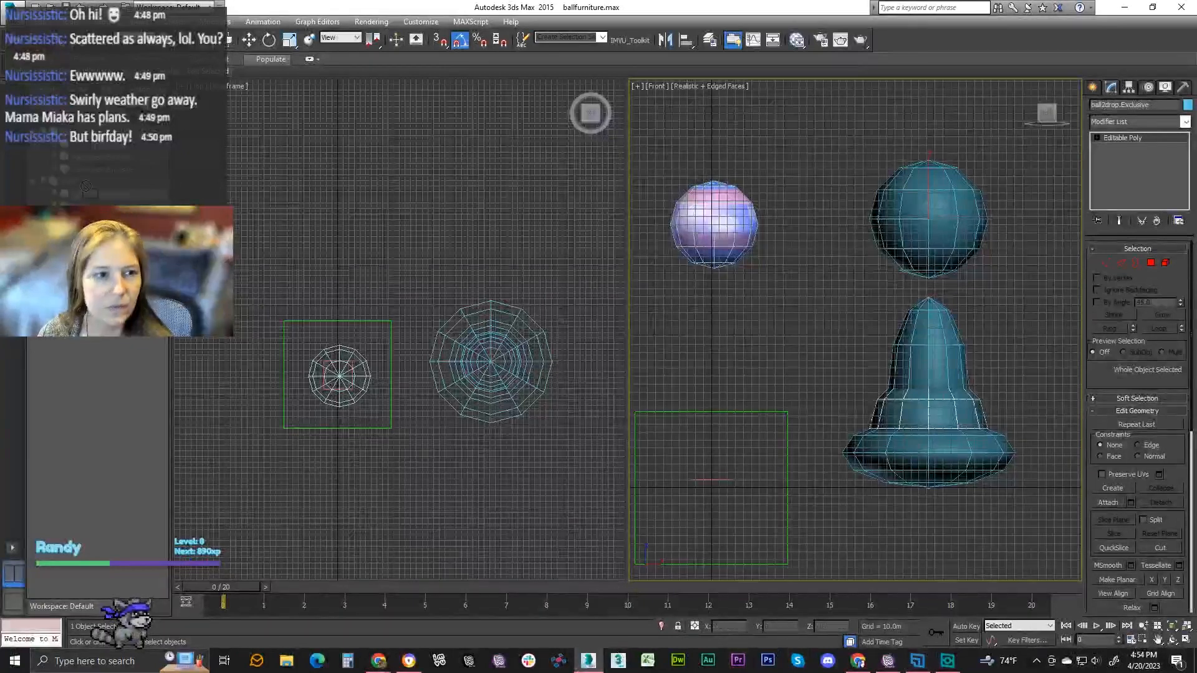
key(w)
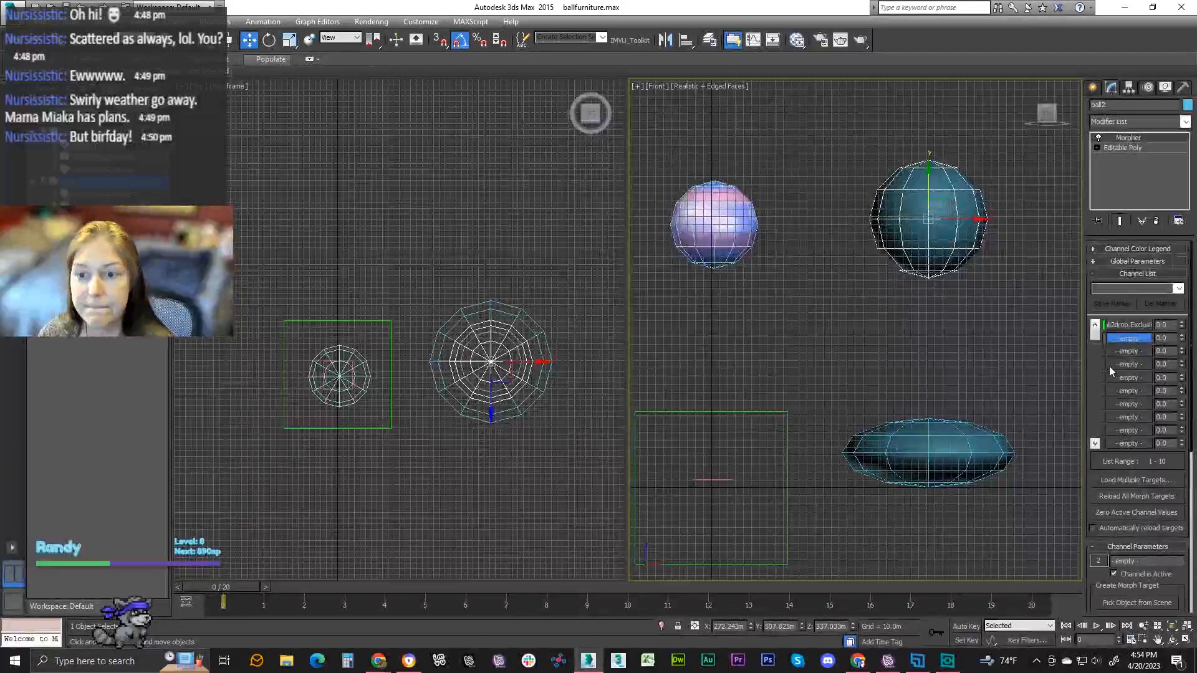
click(1137, 603)
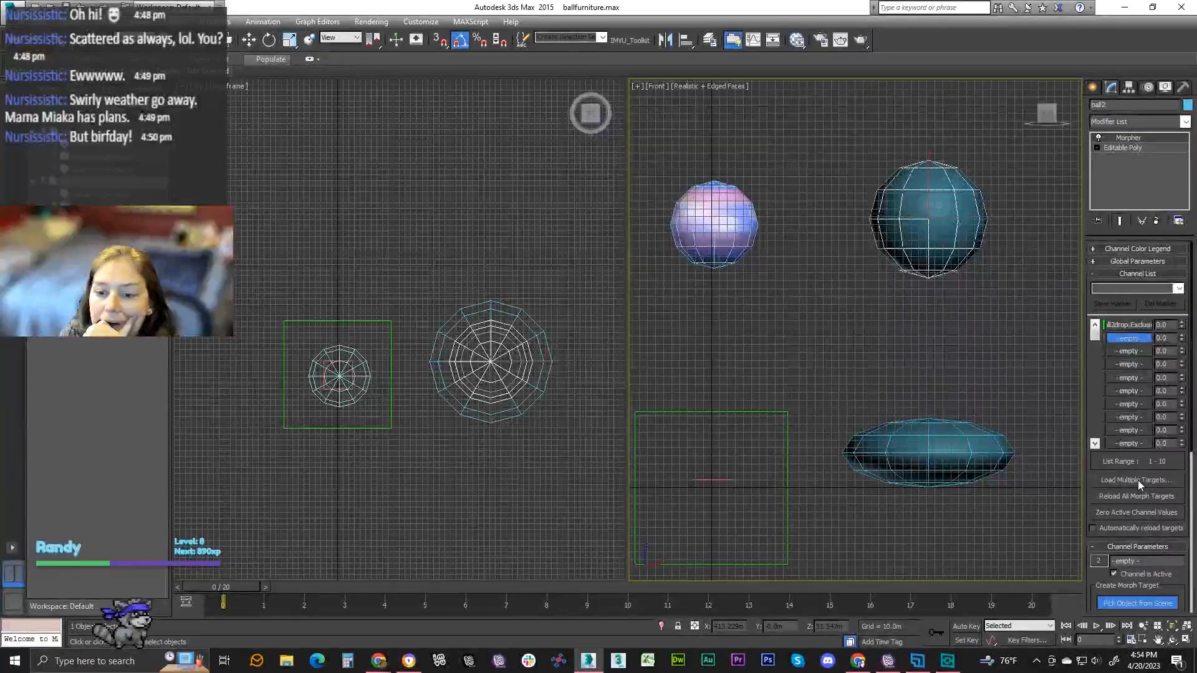
scroll(1138, 512, down, 1)
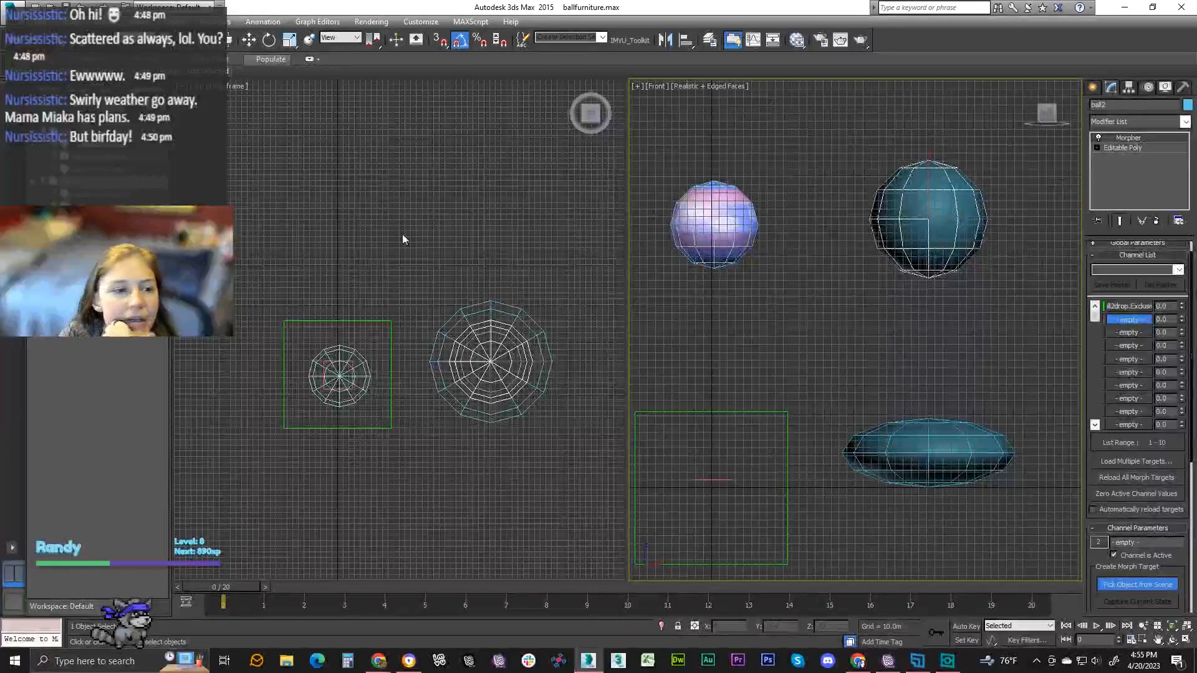
Check which spheres belong to ball2's hierarchy by selecting ball2squash.Exclusive and the linked group, and clear the selection
click(103, 206)
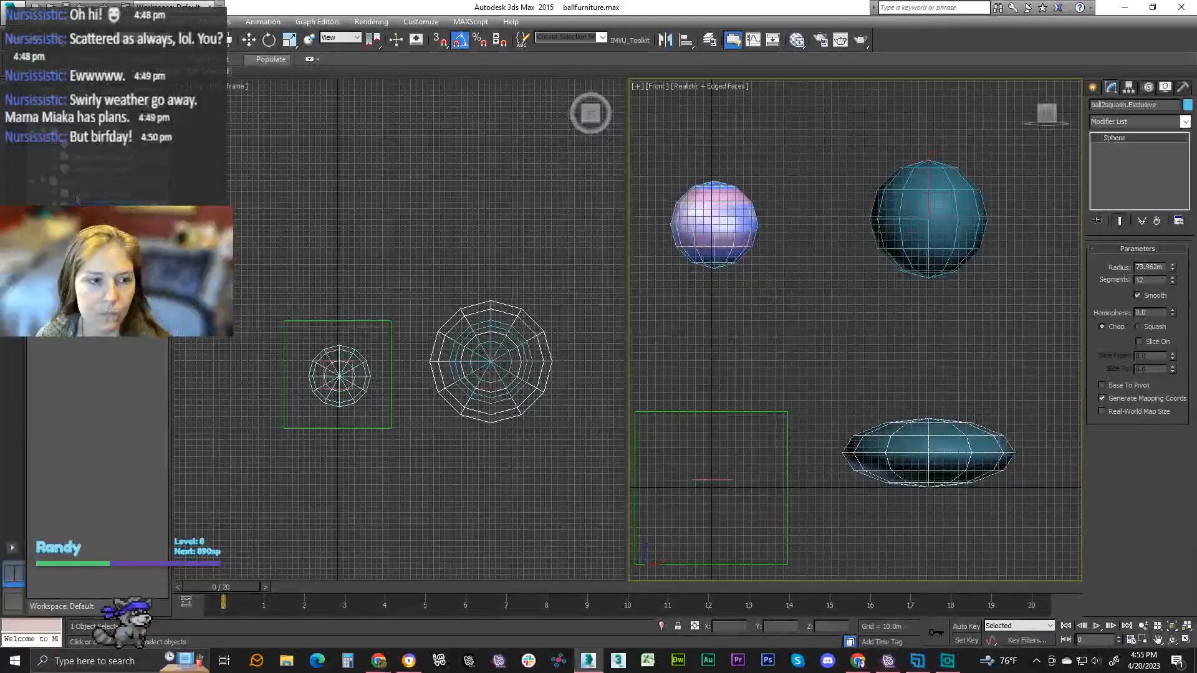
click(93, 187)
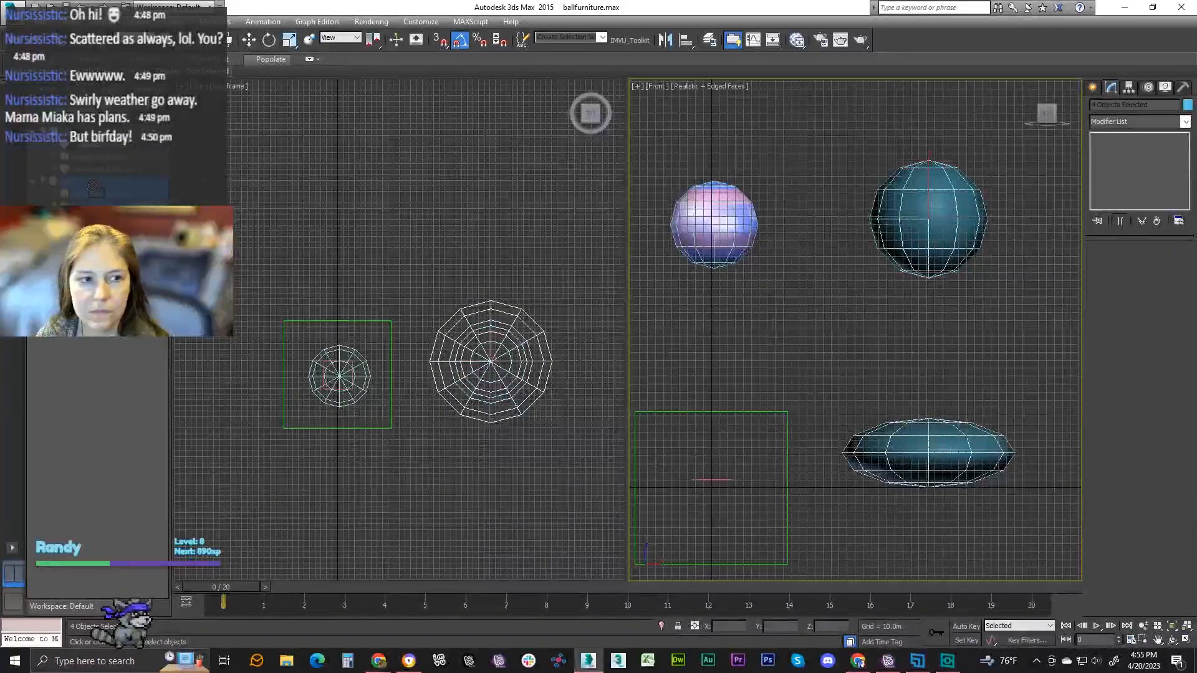
click(291, 144)
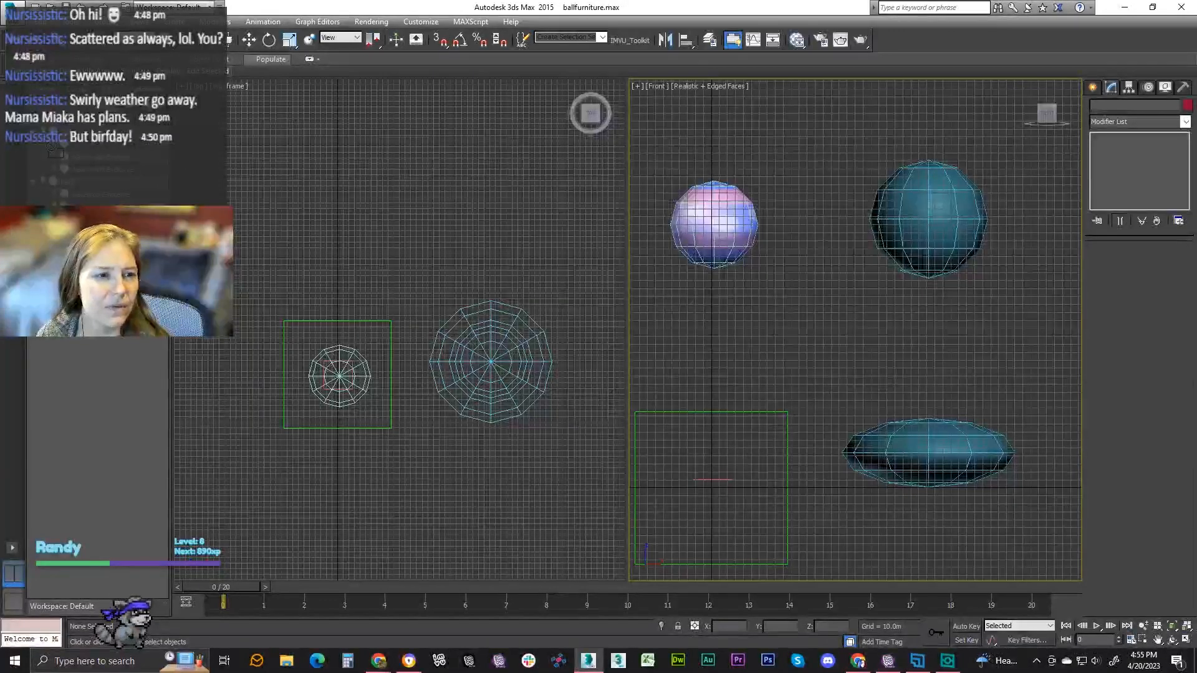
click(52, 147)
click(52, 147)
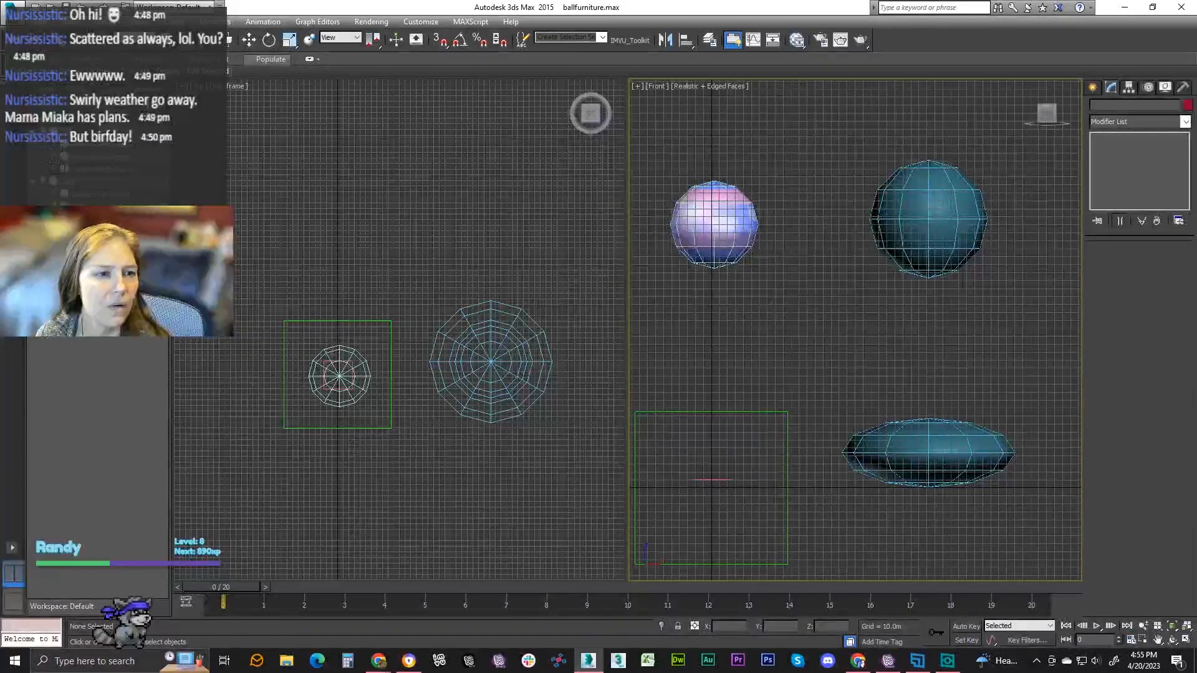
drag(804, 530, 1054, 212)
click(1048, 225)
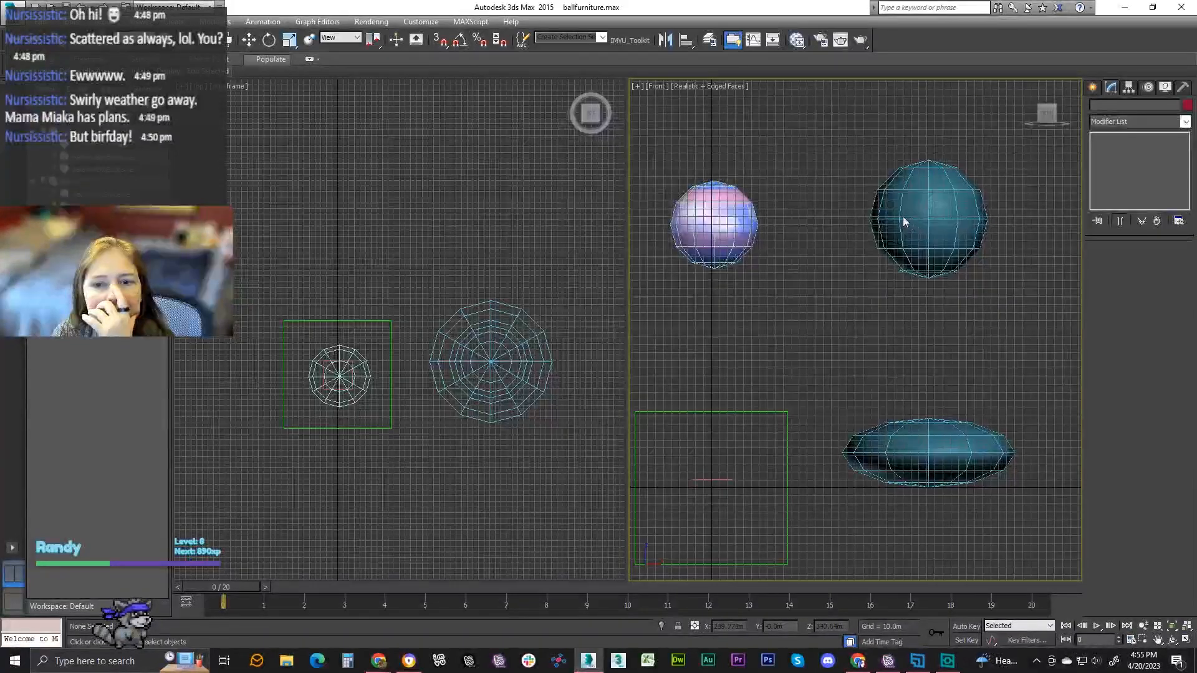
Reselect ball2, check its Editable Poly and Morpher levels, and try again to pick a target for the second channel
key(w)
drag(844, 174, 942, 293)
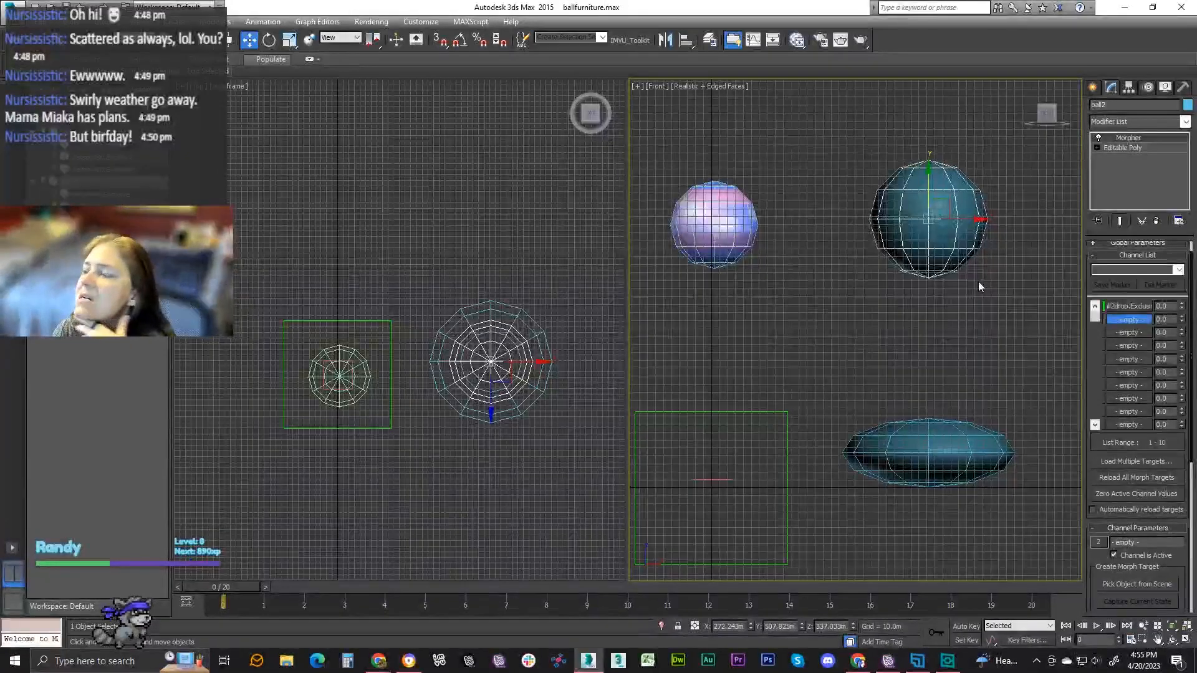
click(1153, 147)
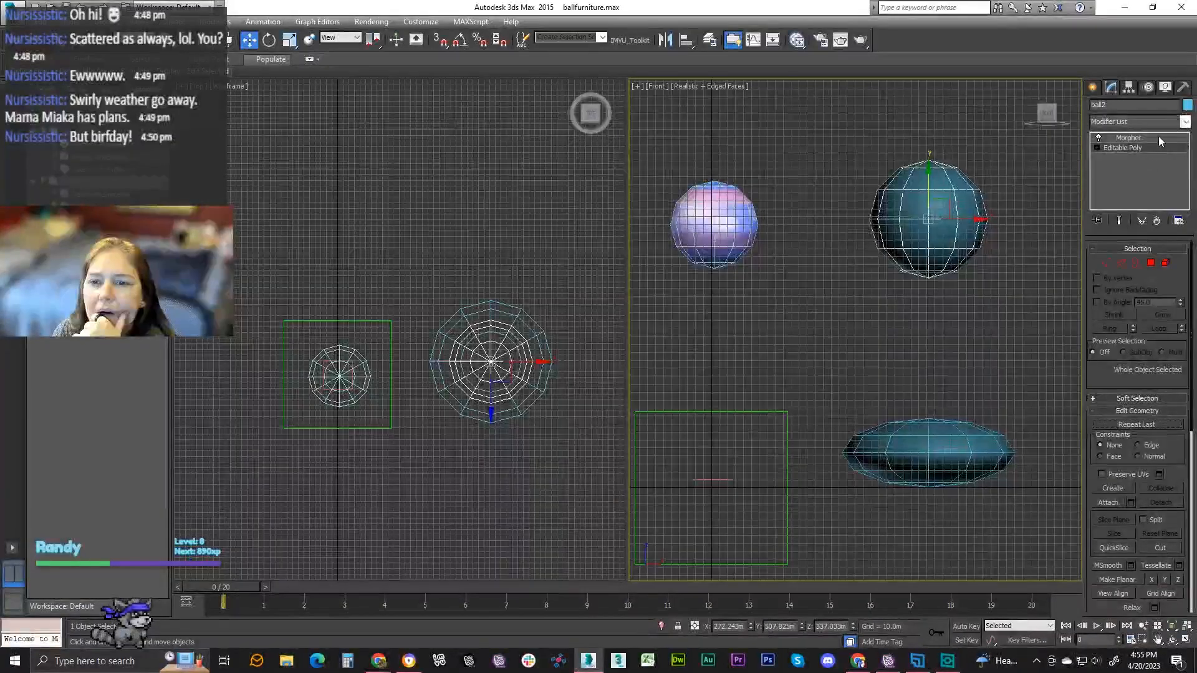
click(1159, 137)
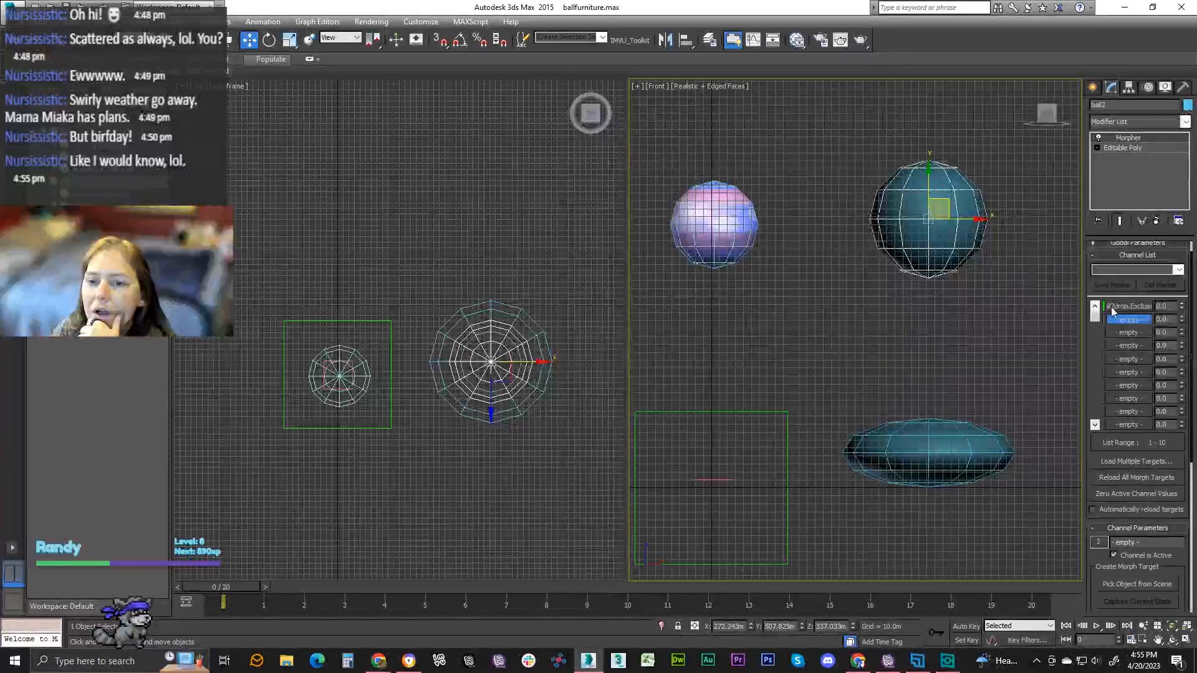
click(1138, 584)
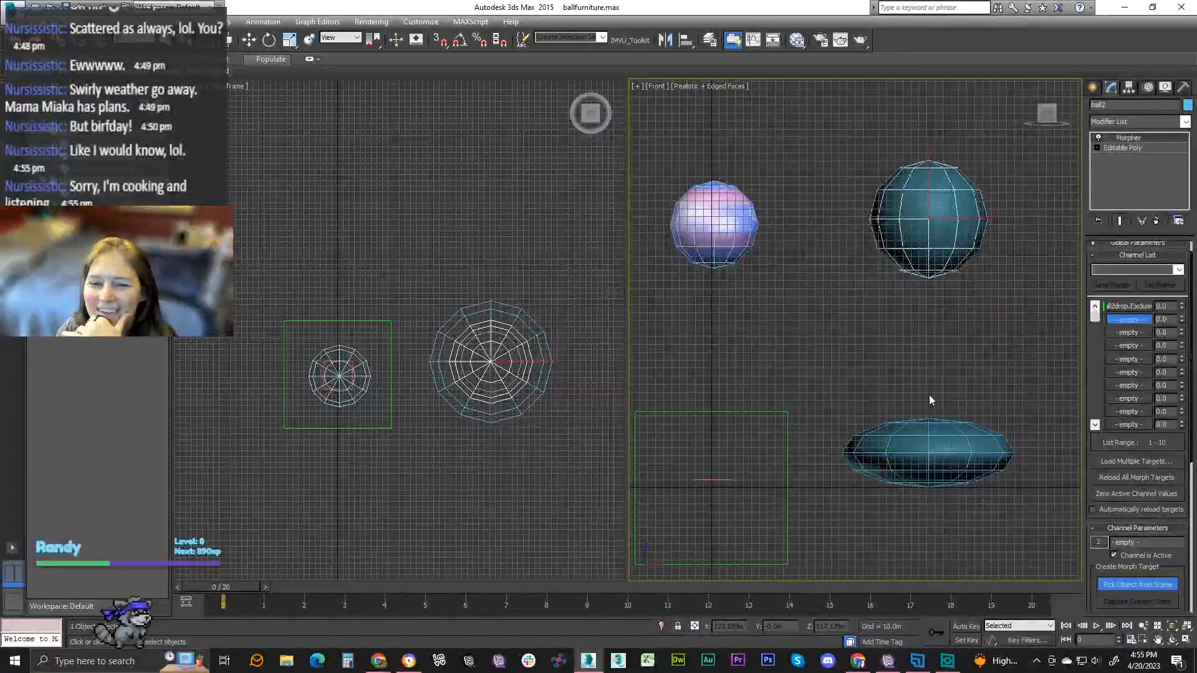
key(w)
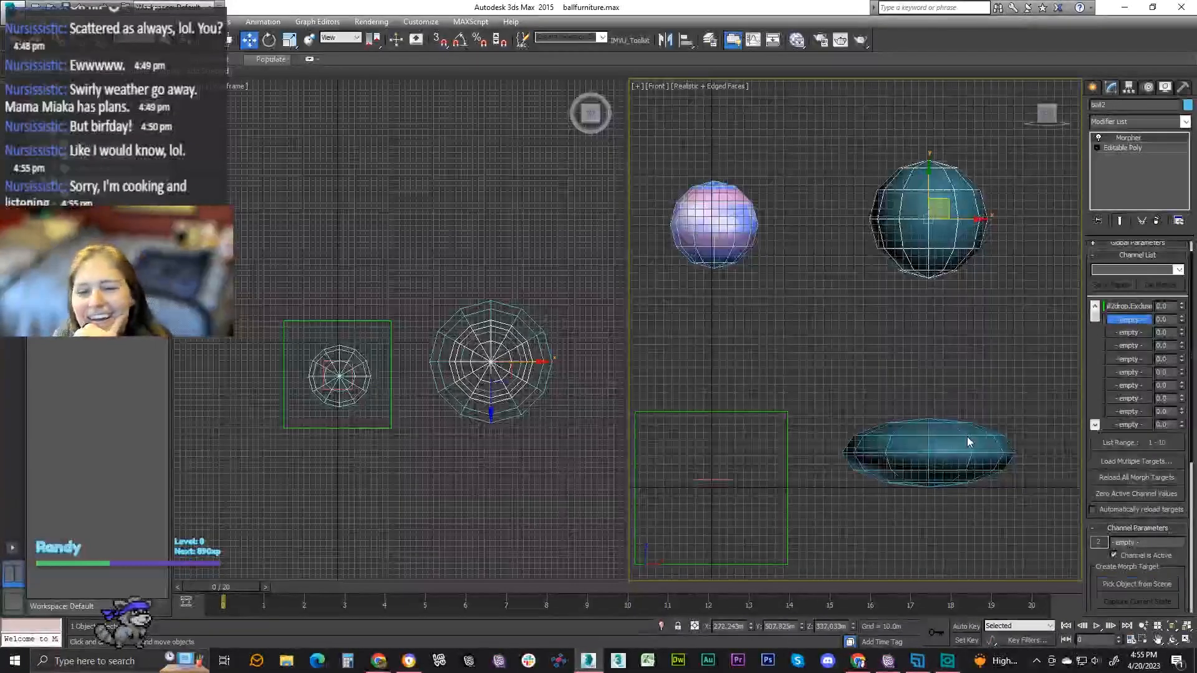
Name ball2's second Morpher channel ball2squash.Exclusive and test its strength, leaving it at 0.0
click(970, 360)
click(939, 255)
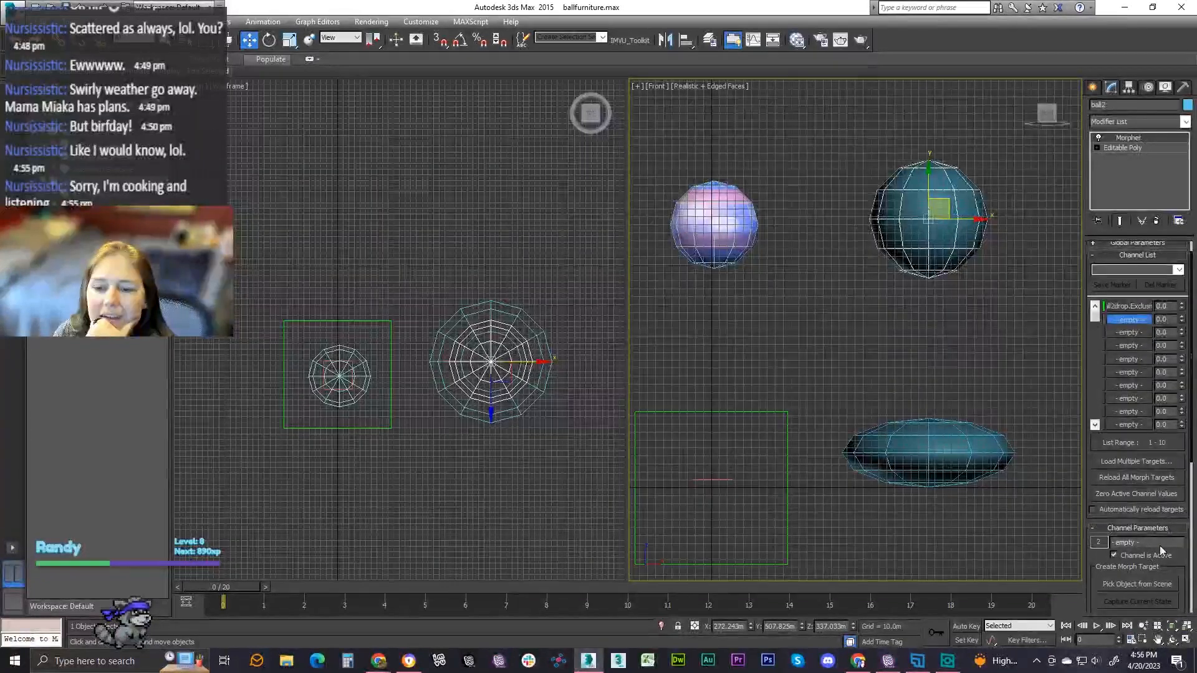
text(ball2squash.Exclusive)
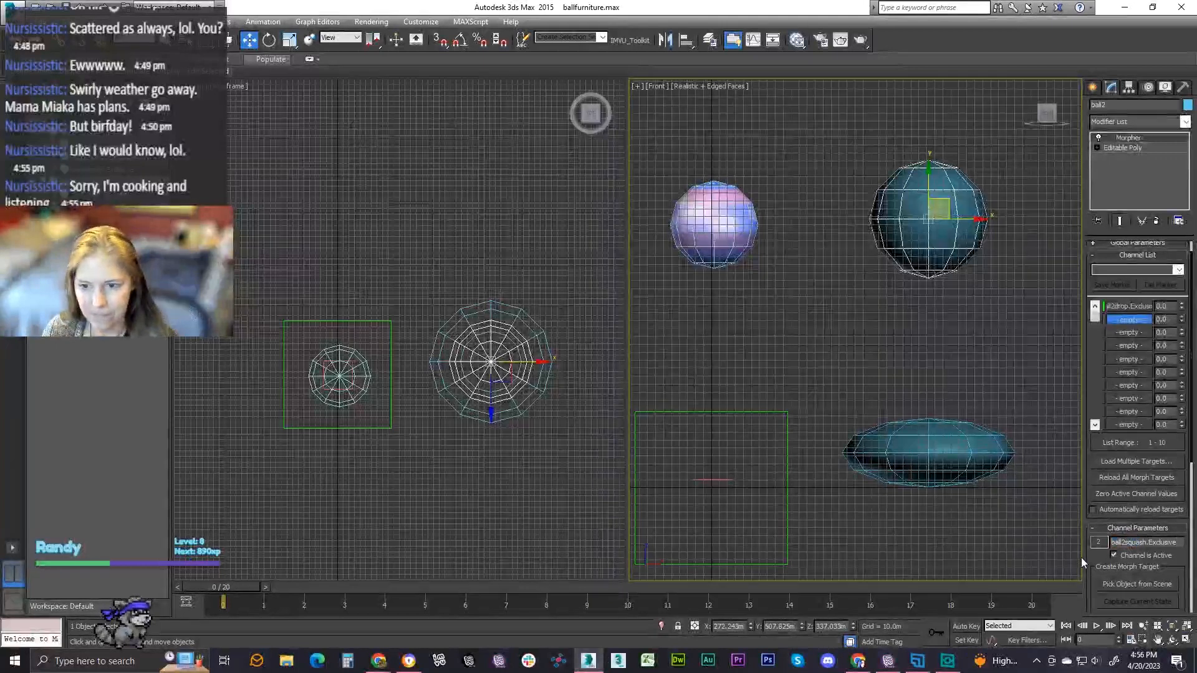
key(Return)
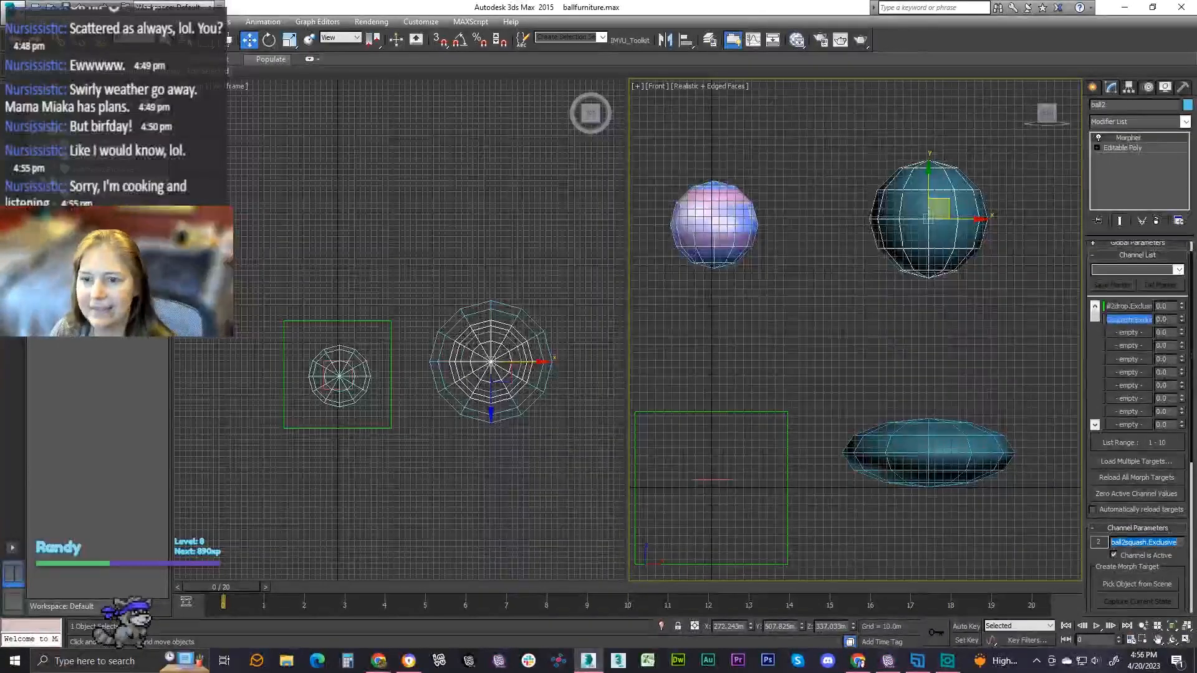
drag(1181, 322, 1182, 283)
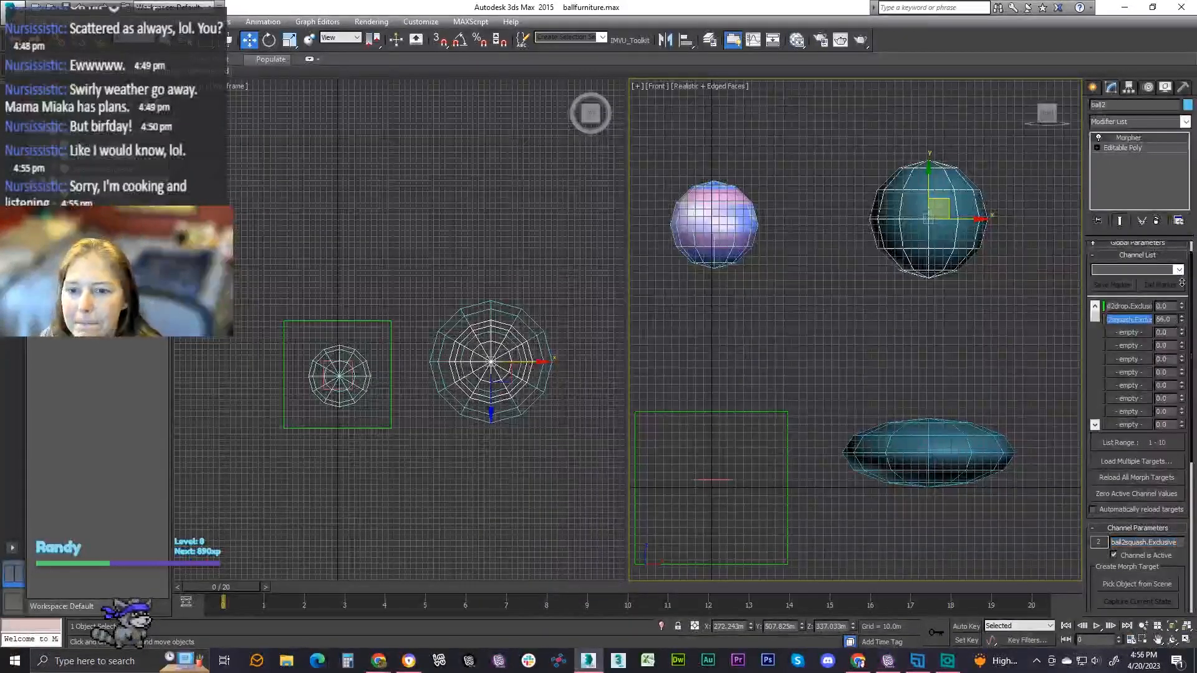
drag(1159, 218, 1087, 535)
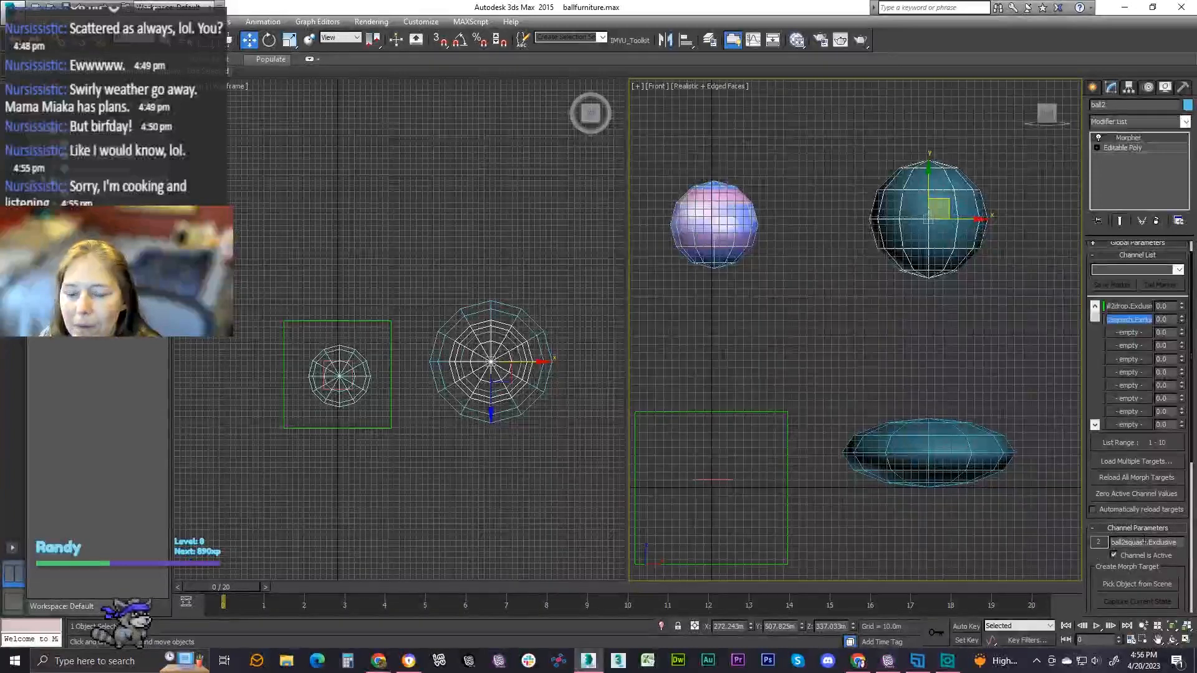
Review the ball2squash.Exclusive channel's parameters, retry picking its target from the scene, and test the ball2drop.Exclusive channel's strength
scroll(1104, 558, down, 3)
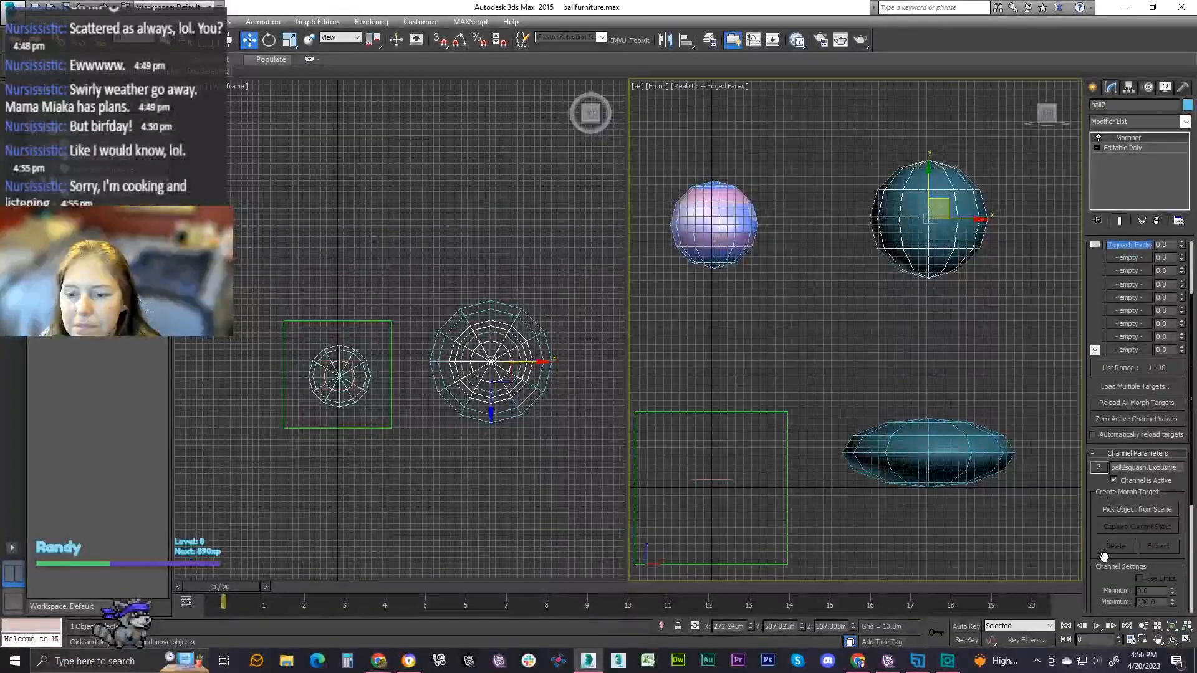
scroll(1107, 538, down, 8)
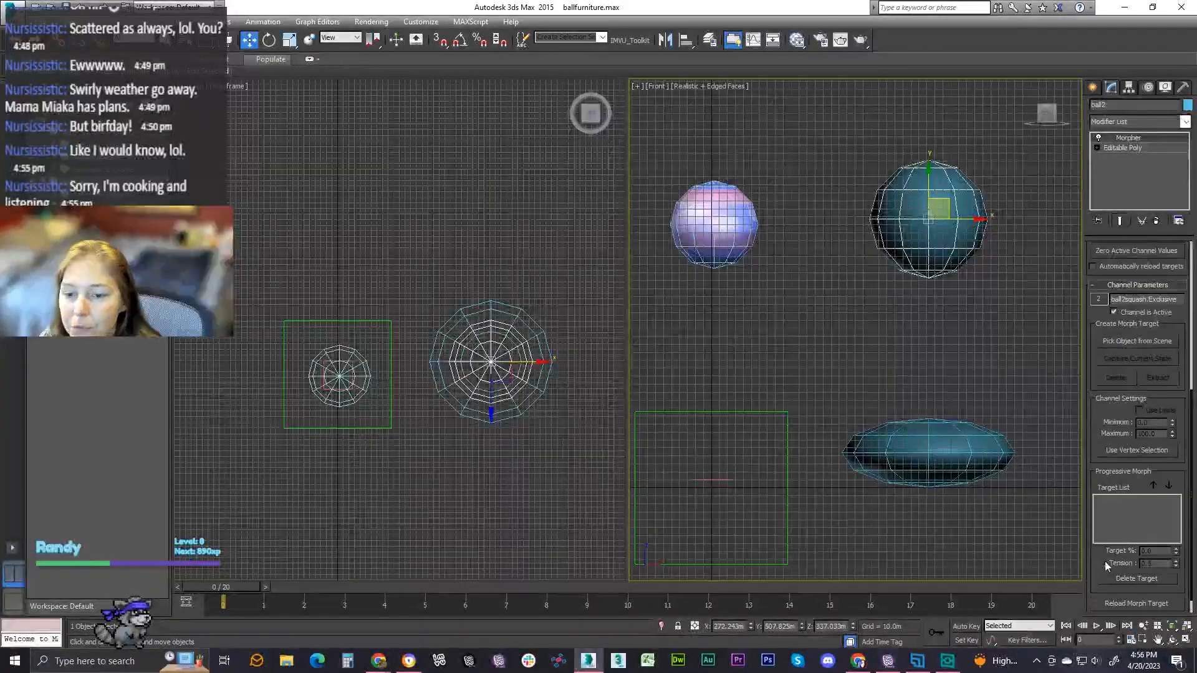
scroll(1105, 555, up, 3)
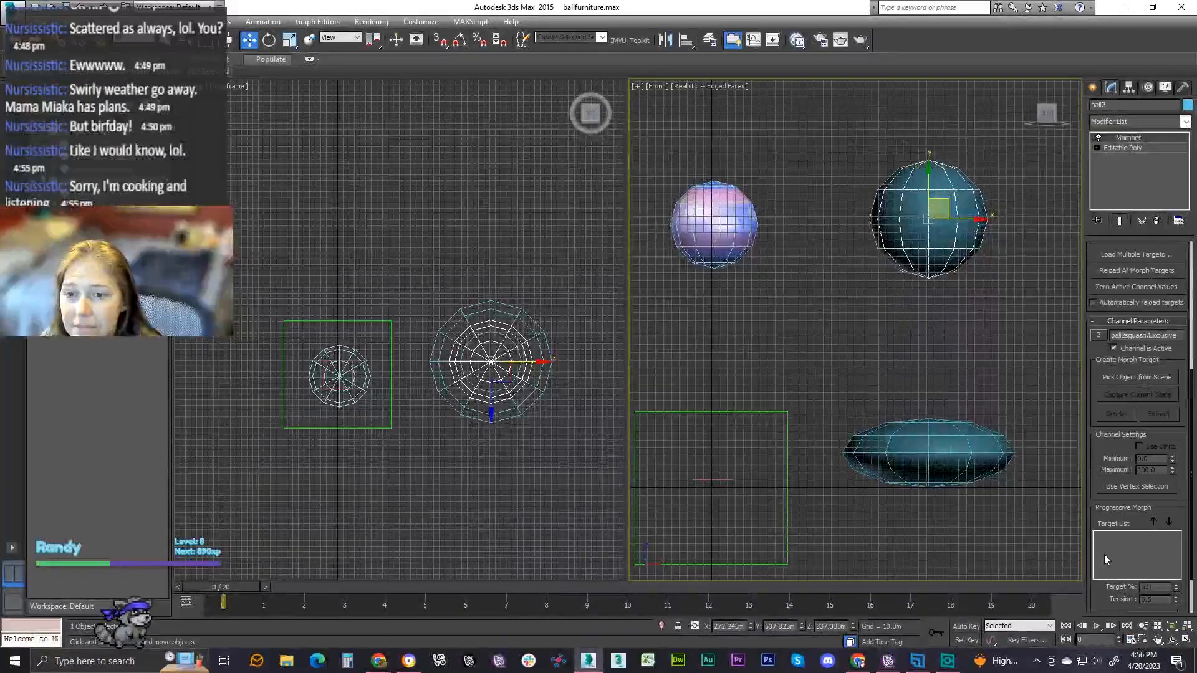
scroll(1117, 506, up, 9)
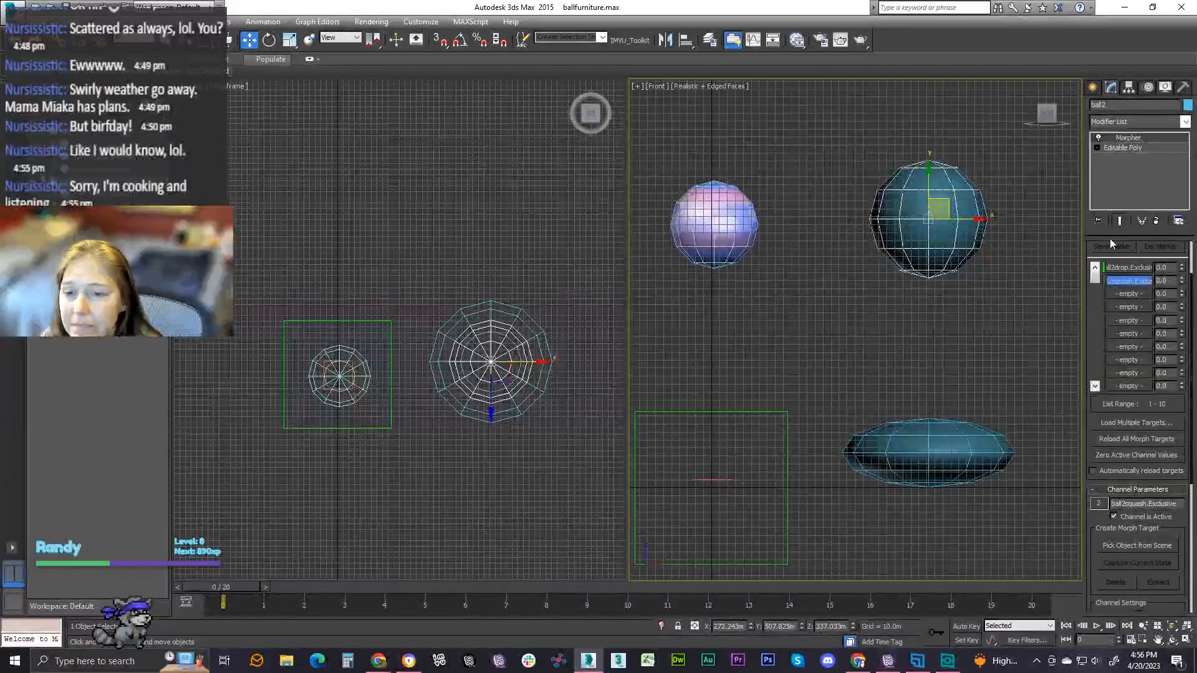
click(1128, 294)
click(1131, 281)
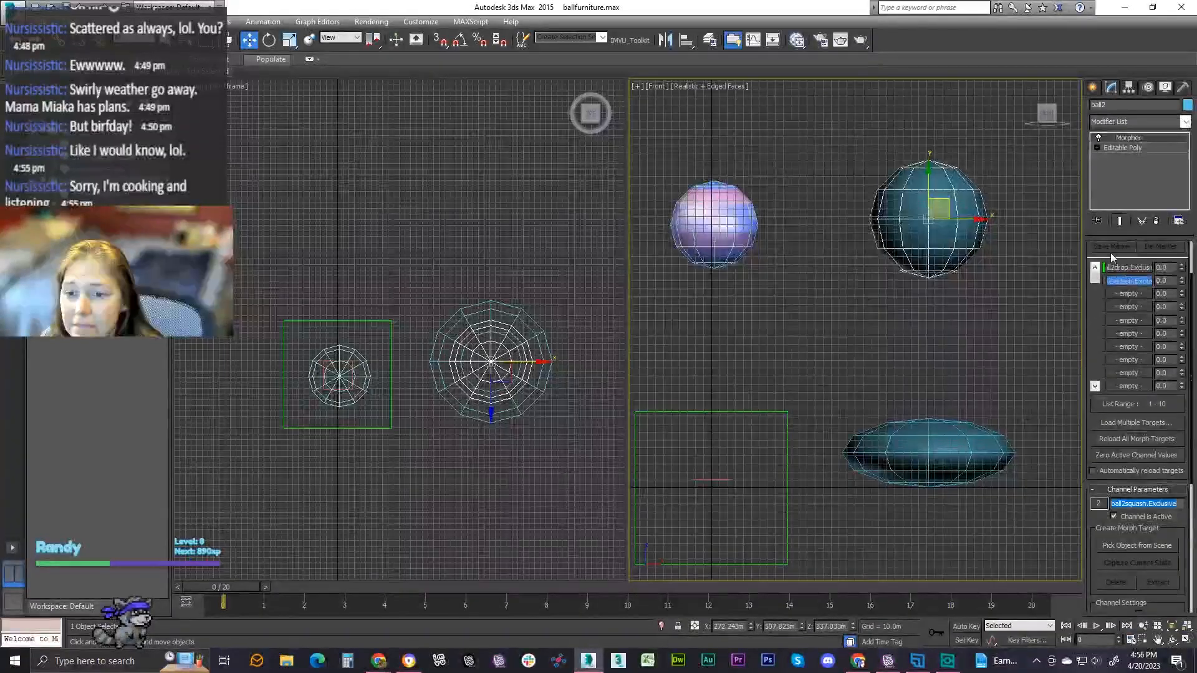
click(1127, 546)
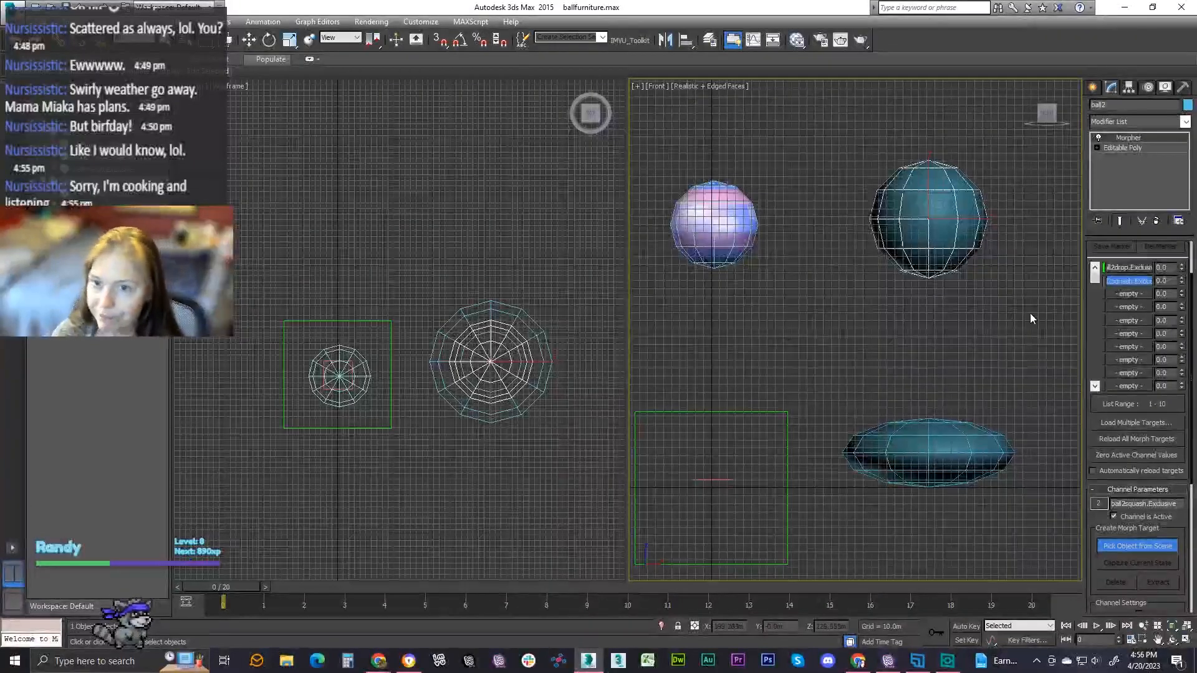
drag(1183, 268, 1183, 331)
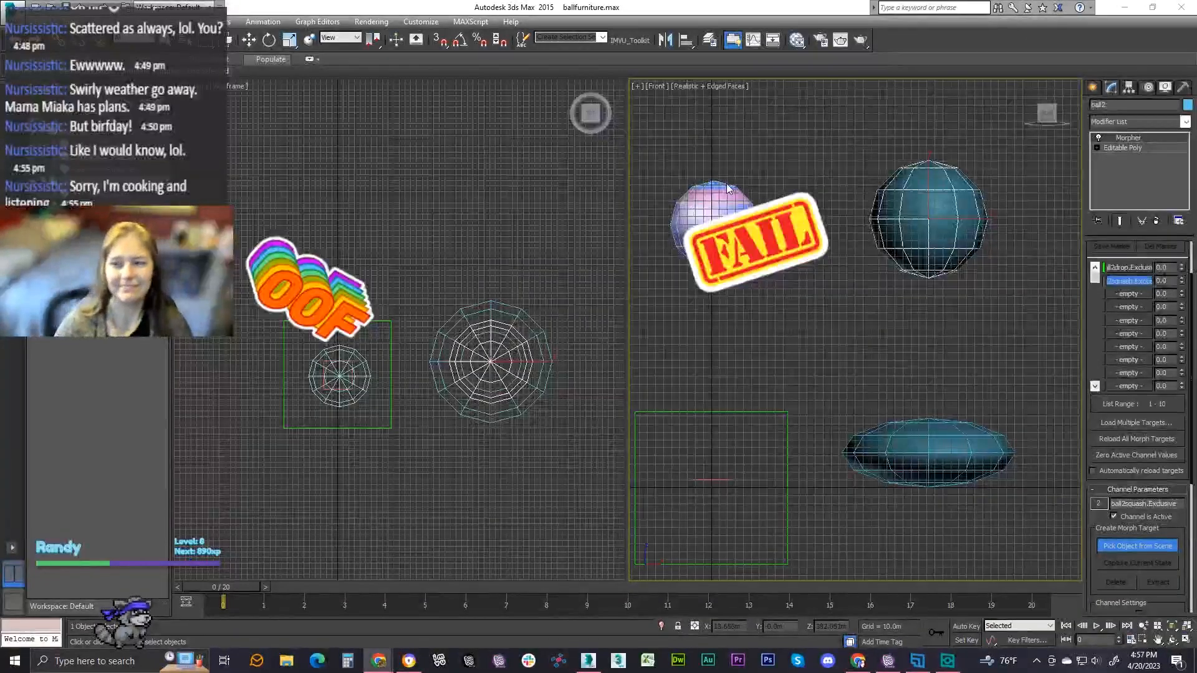
Switch to IMVU Studio to view the ball, return to 3ds Max, retest the ball2drop.Exclusive channel and end target picking
click(888, 663)
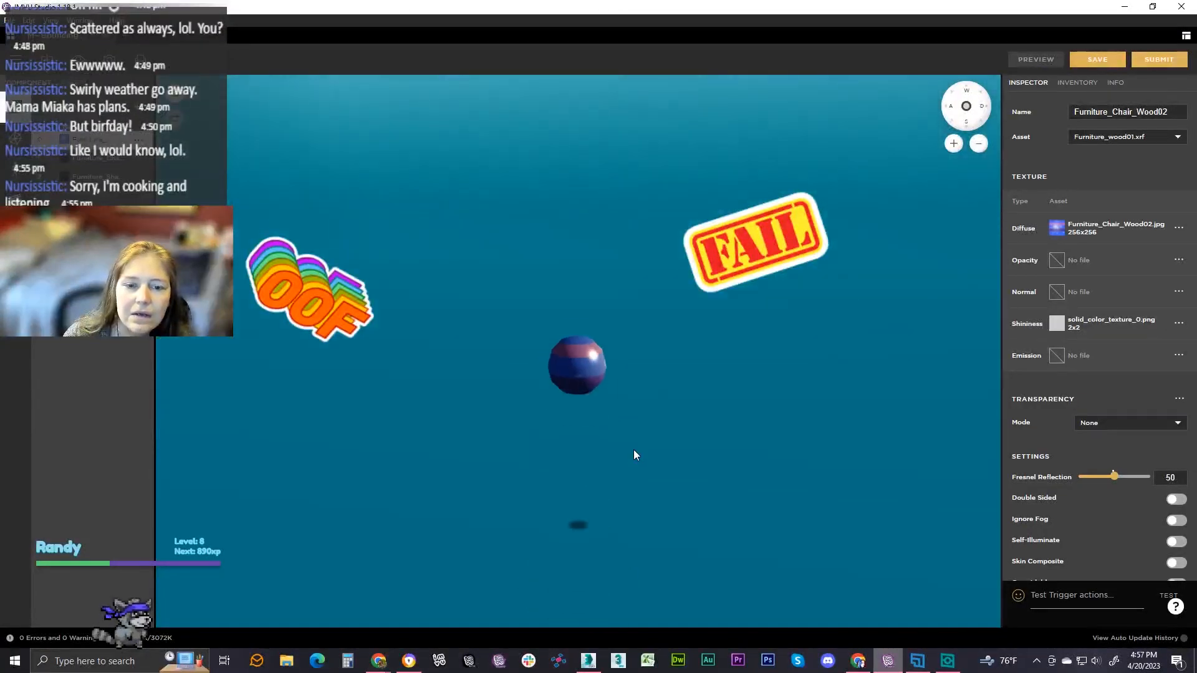
click(589, 661)
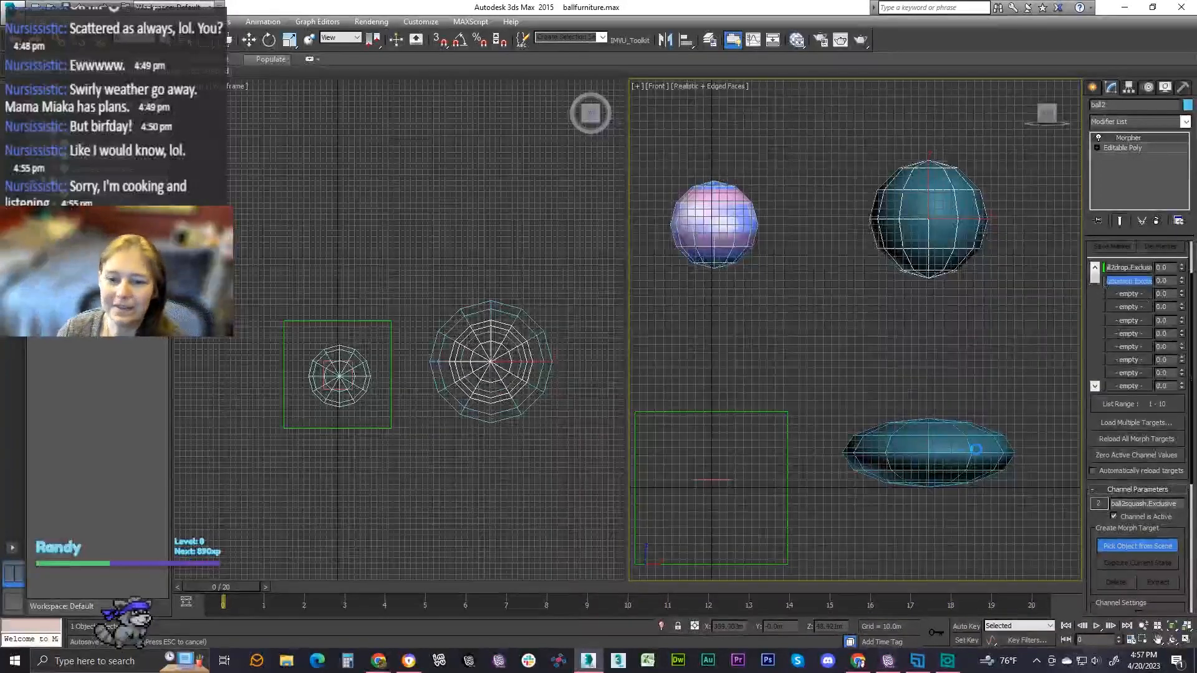
drag(1181, 267, 1183, 200)
right_click(1183, 199)
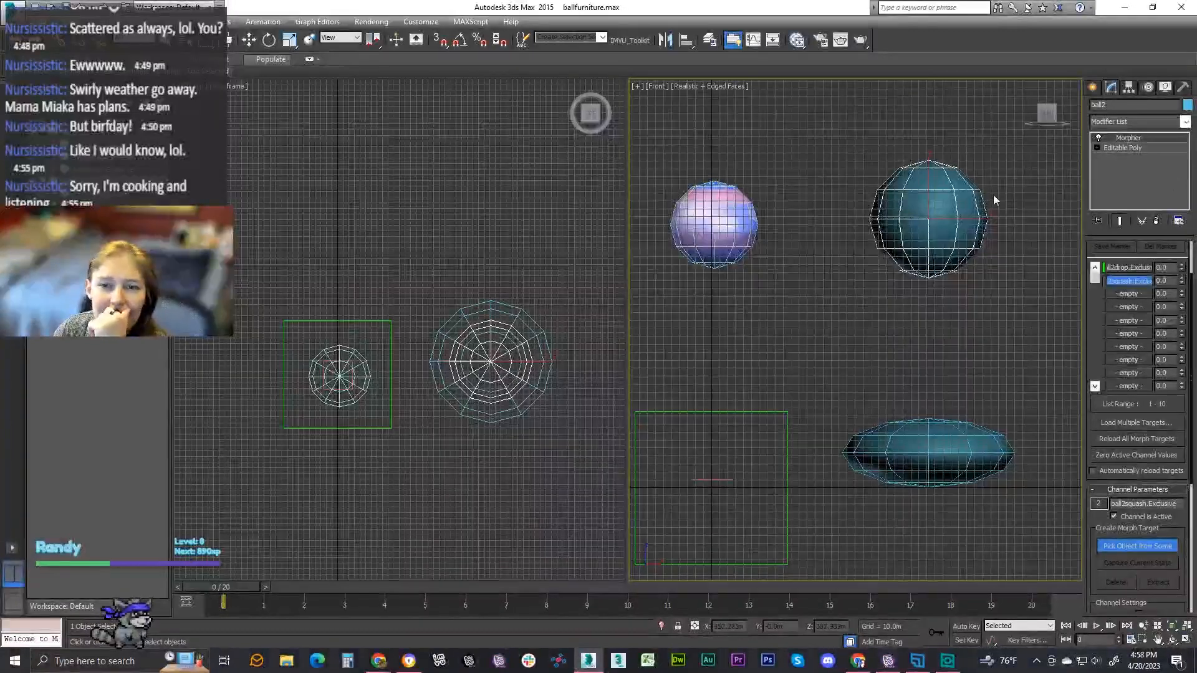
click(1155, 547)
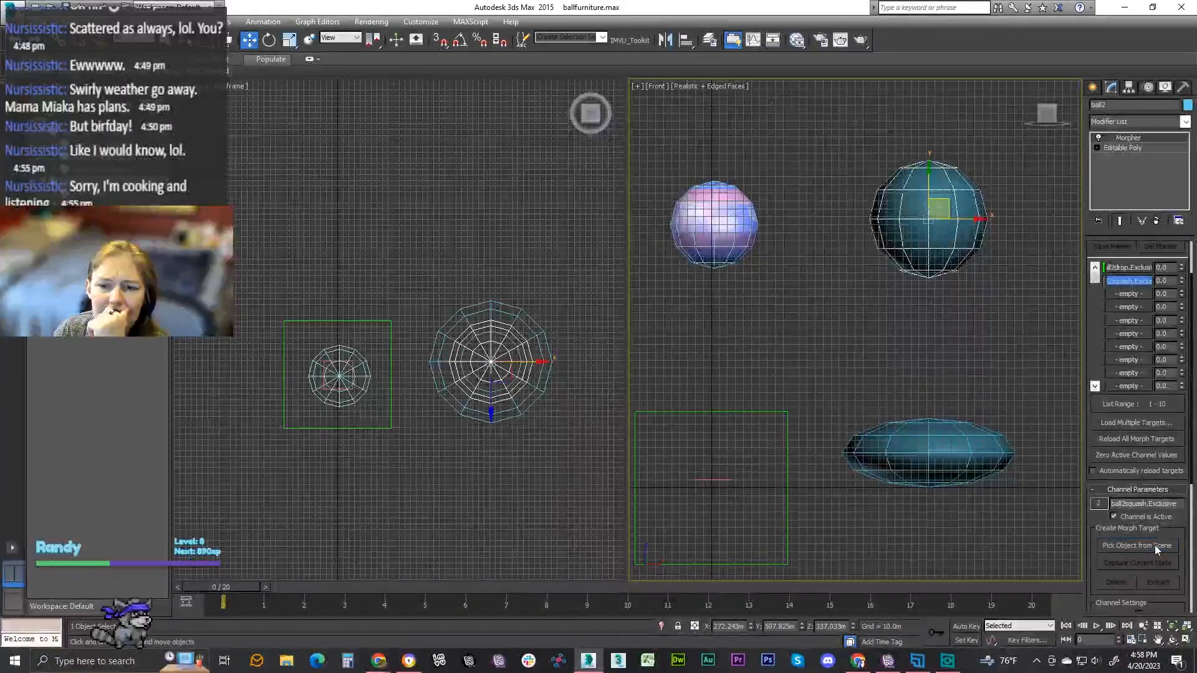
Select the original textured ball in the Front view and examine its modifier stack
click(830, 155)
click(712, 211)
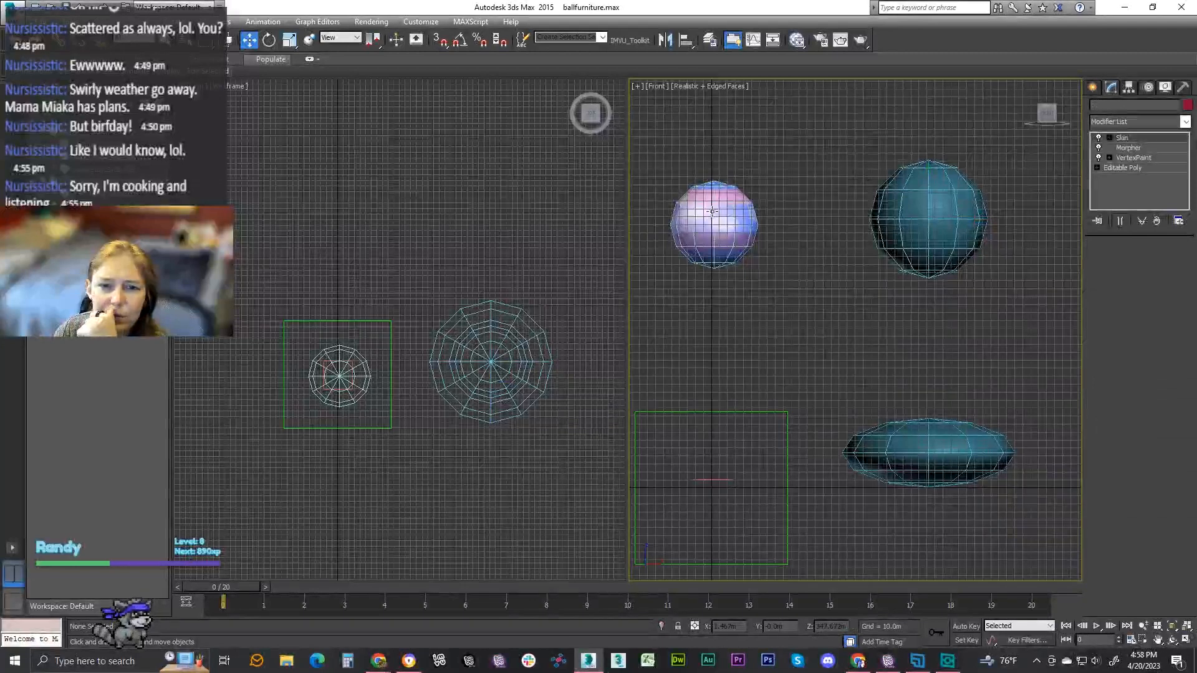
middle_drag(713, 211, 787, 239)
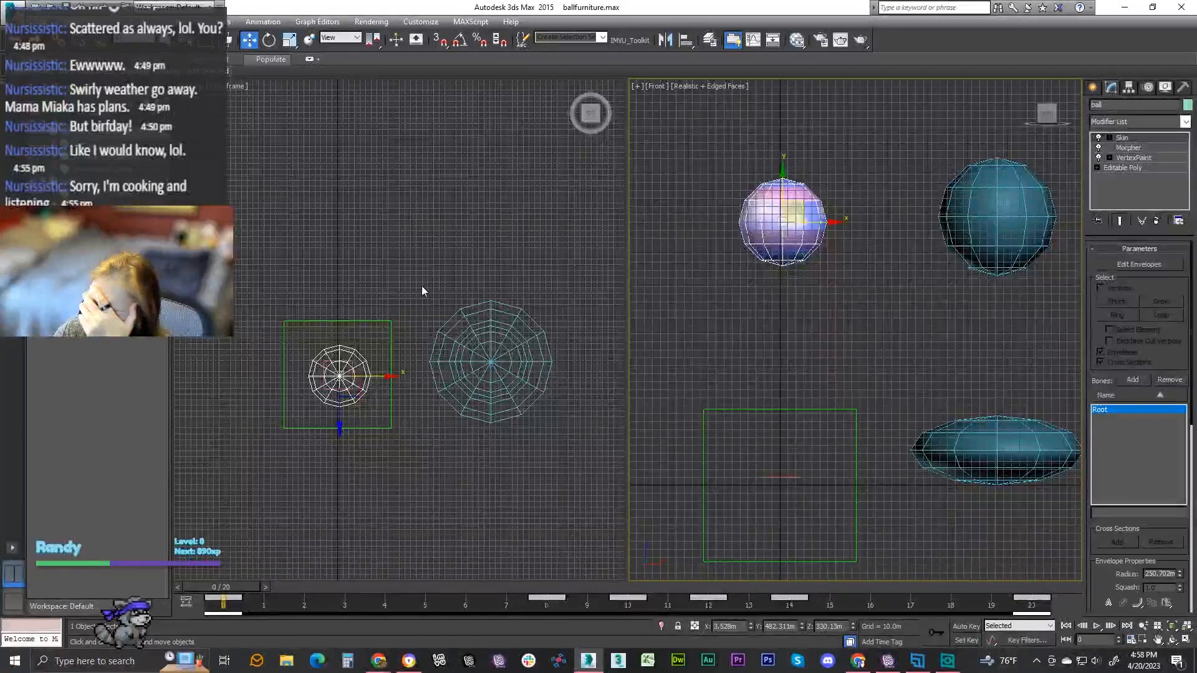
Show the textured ball's Morpher channels and delete the squashed ball in the Front view
click(1129, 148)
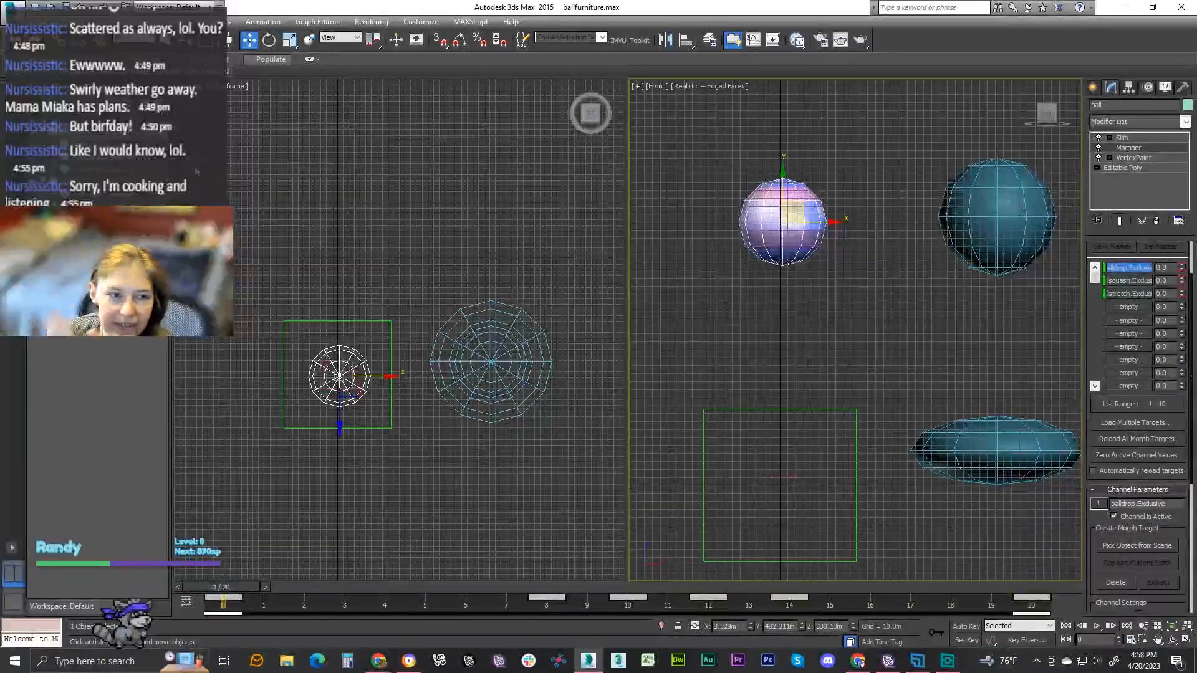
key(Delete)
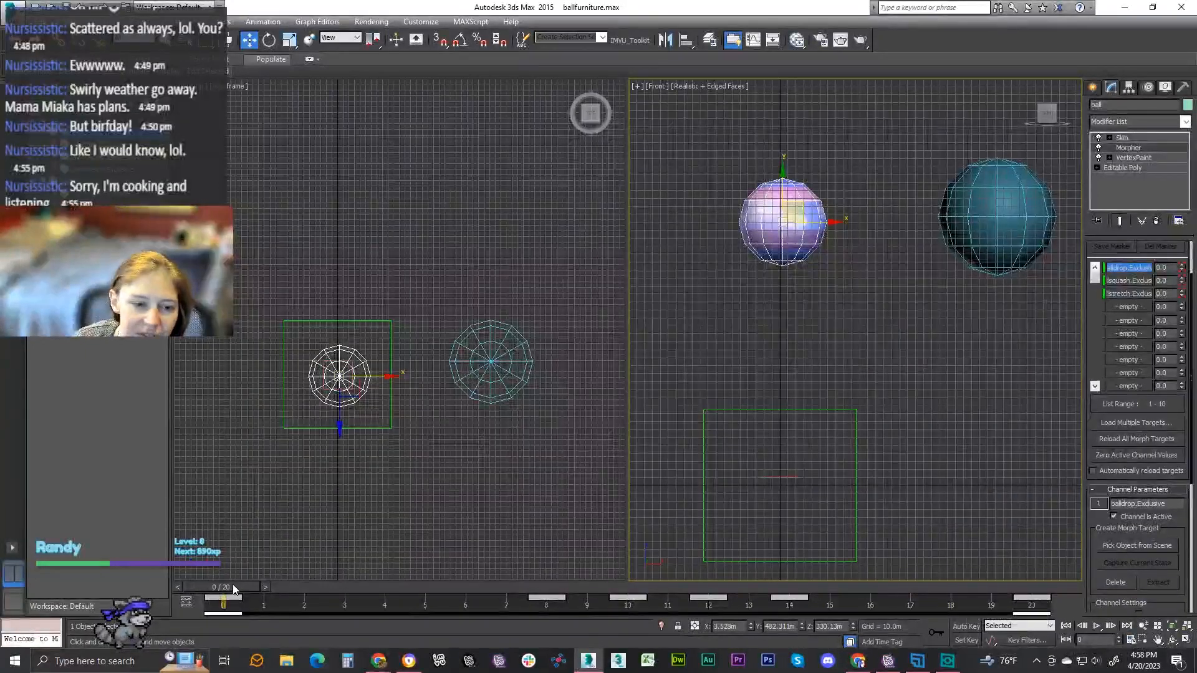
With Auto Key enabled, key the textured ball's squash channel at 100.0 on frame 5
drag(235, 590, 440, 588)
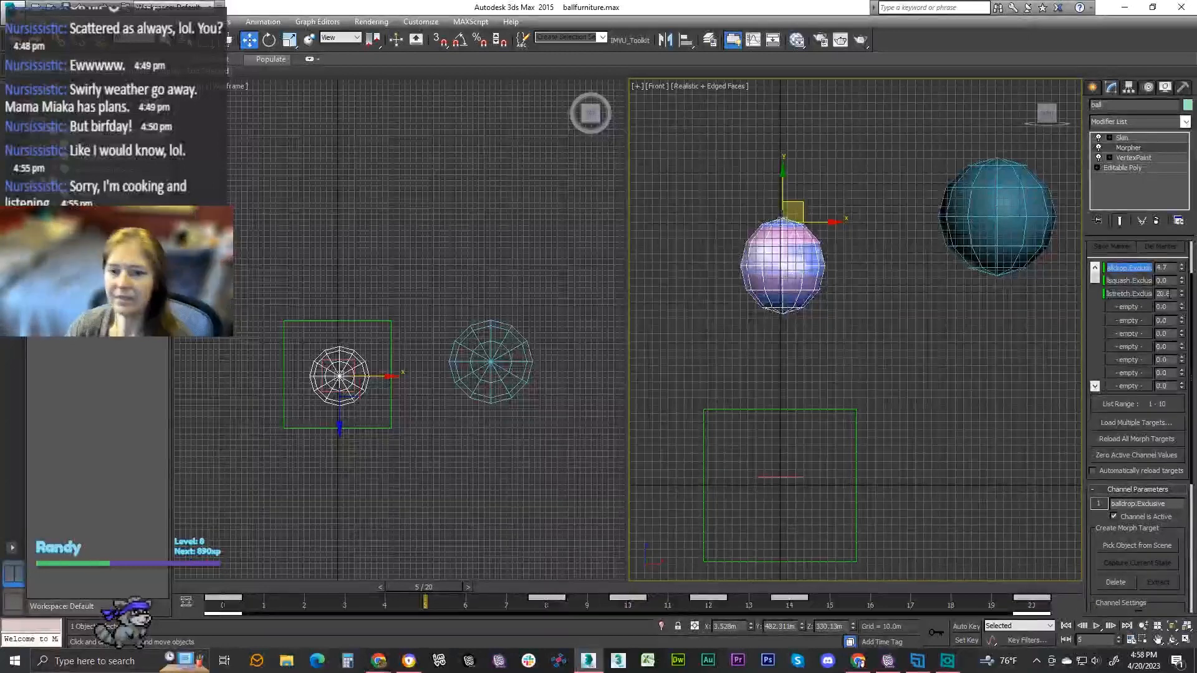
mouse_move(440, 592)
mouse_down()
mouse_move(349, 593)
mouse_move(461, 592)
mouse_move(447, 591)
mouse_up()
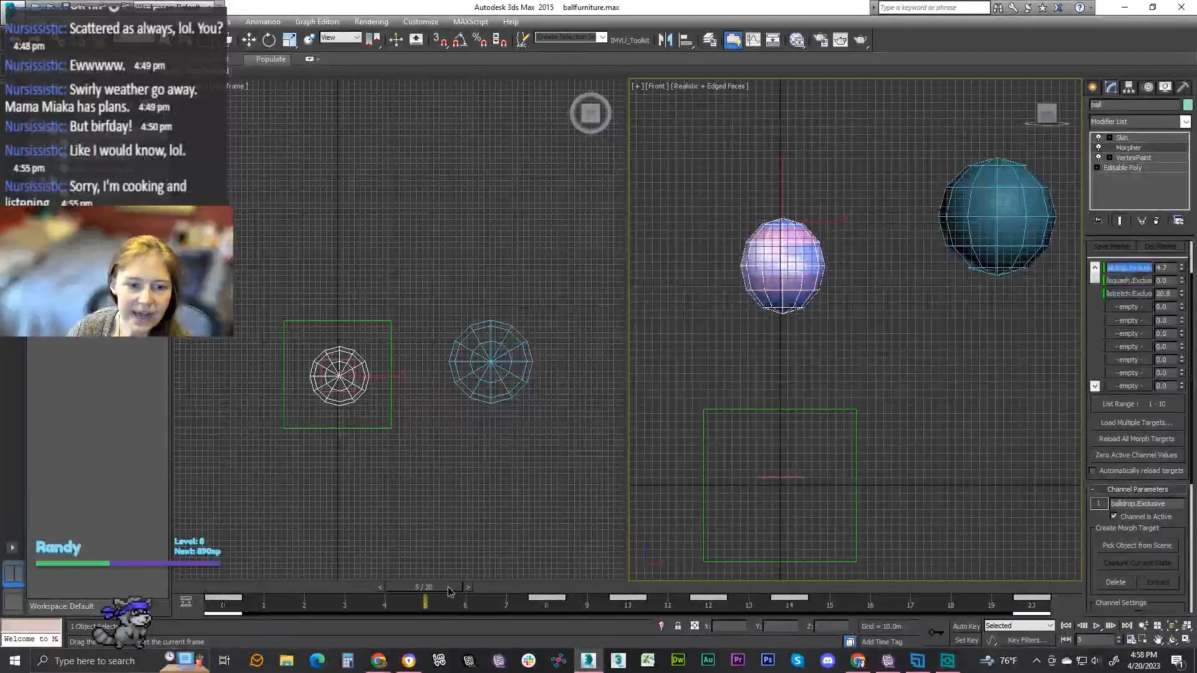
key(w)
click(966, 627)
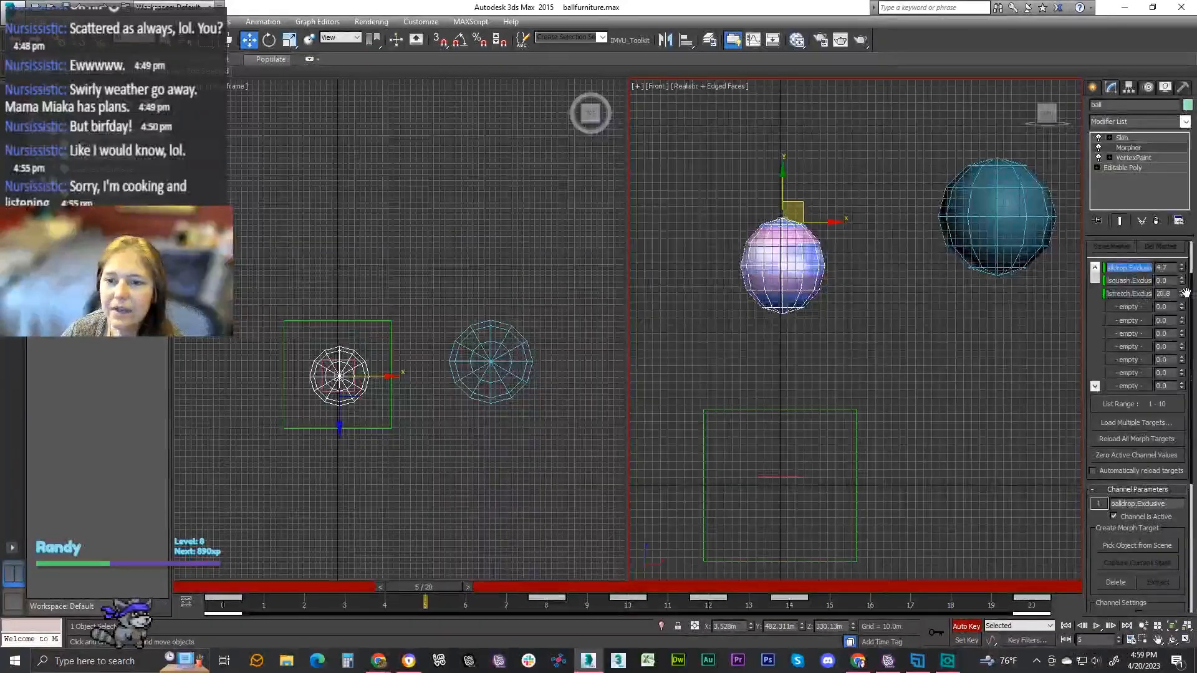
drag(1184, 282, 1179, 186)
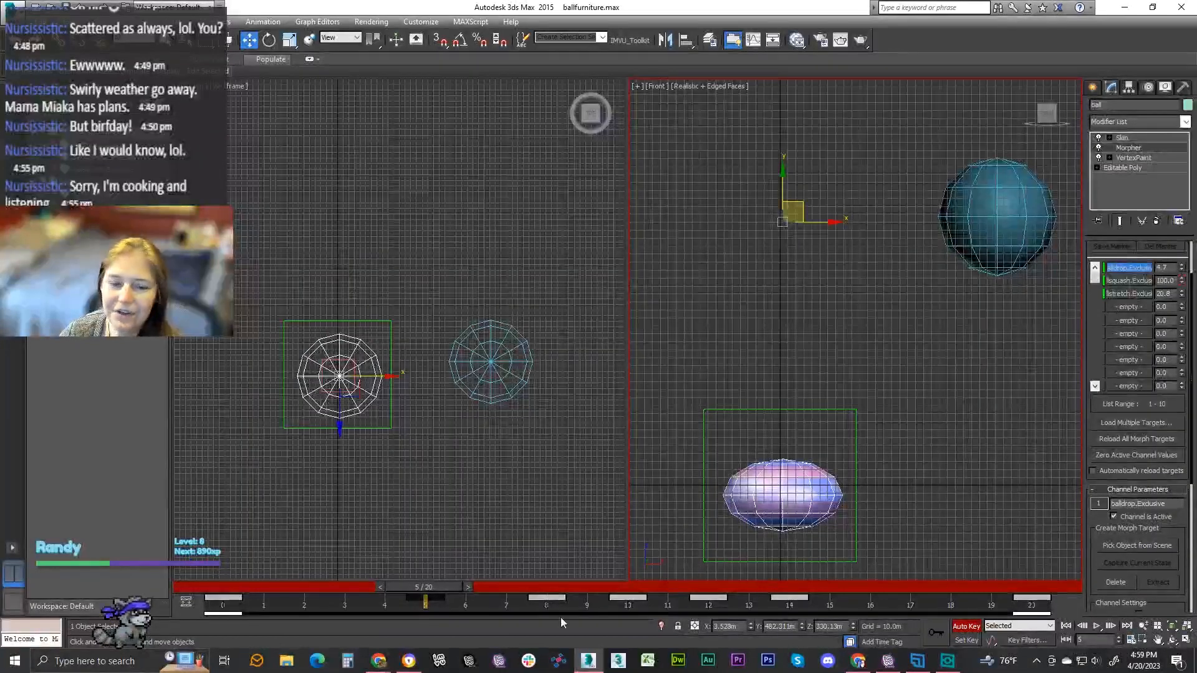
Scrub through the animation to check the ball's drop, squash and stretch morphs, returning to frame 0
drag(439, 582, 490, 616)
key(slash)
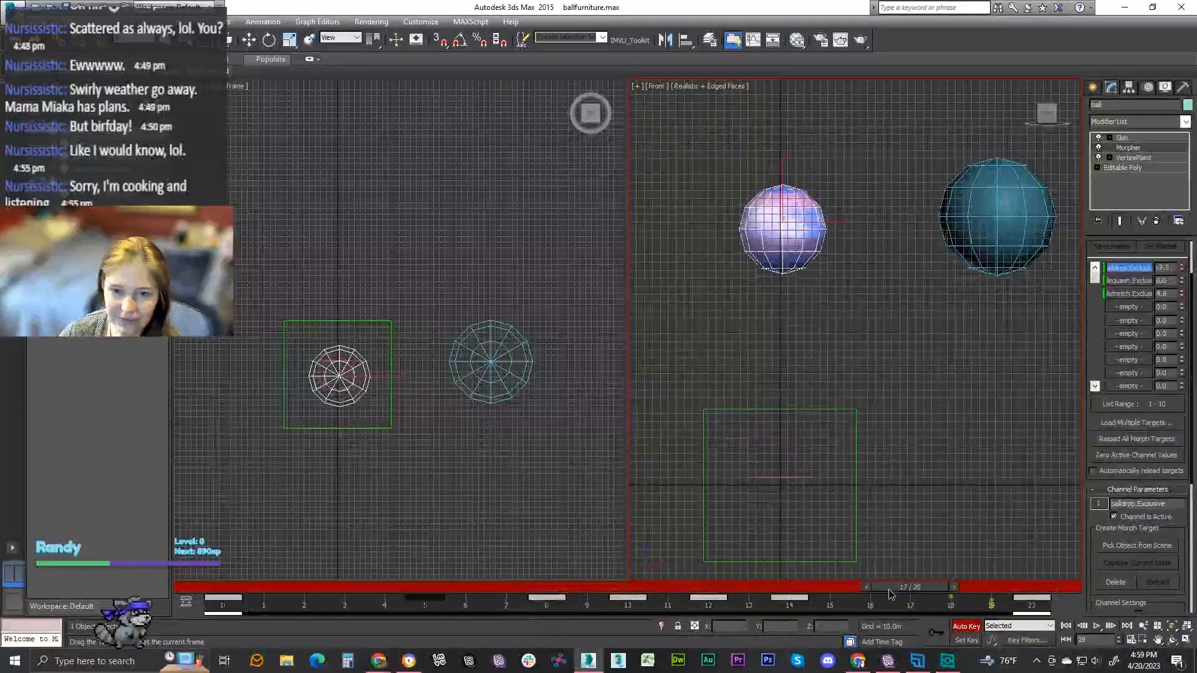
drag(136, 596, 262, 592)
key(w)
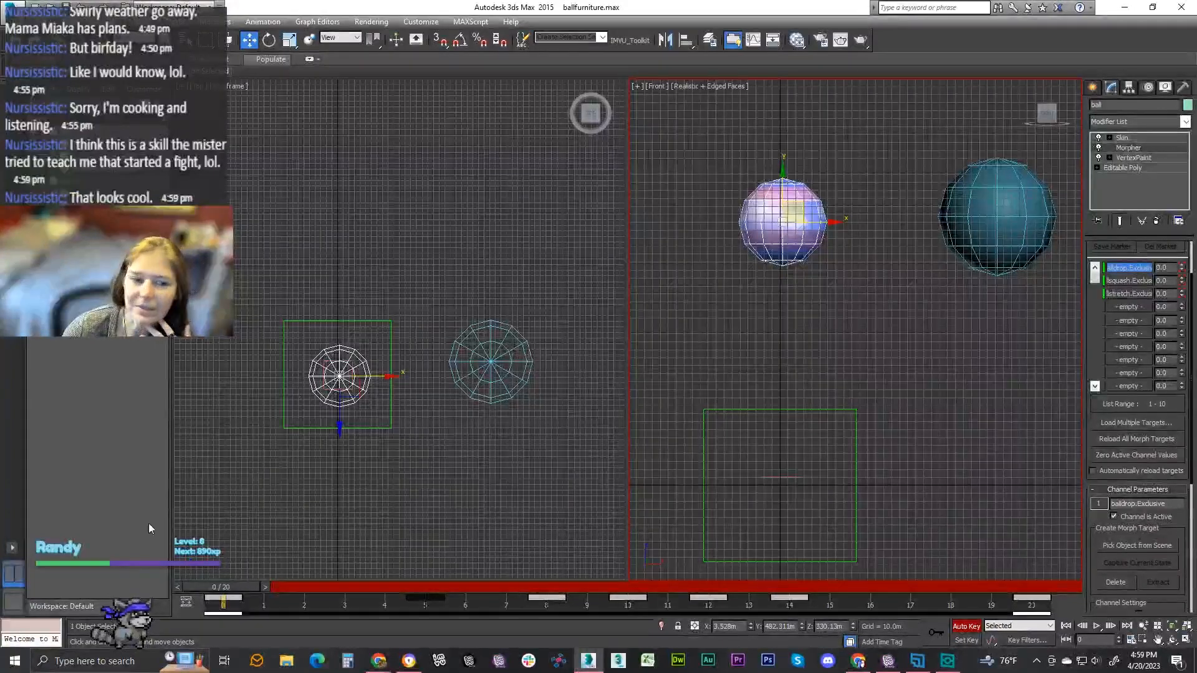
key(/)
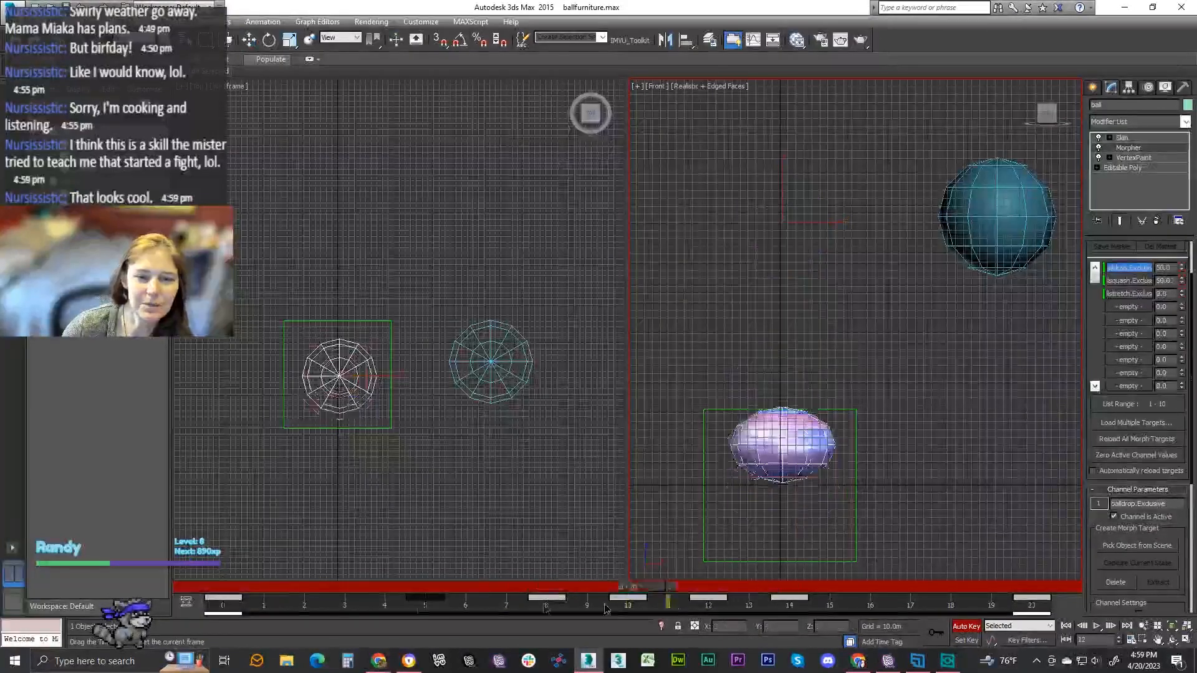
key(/)
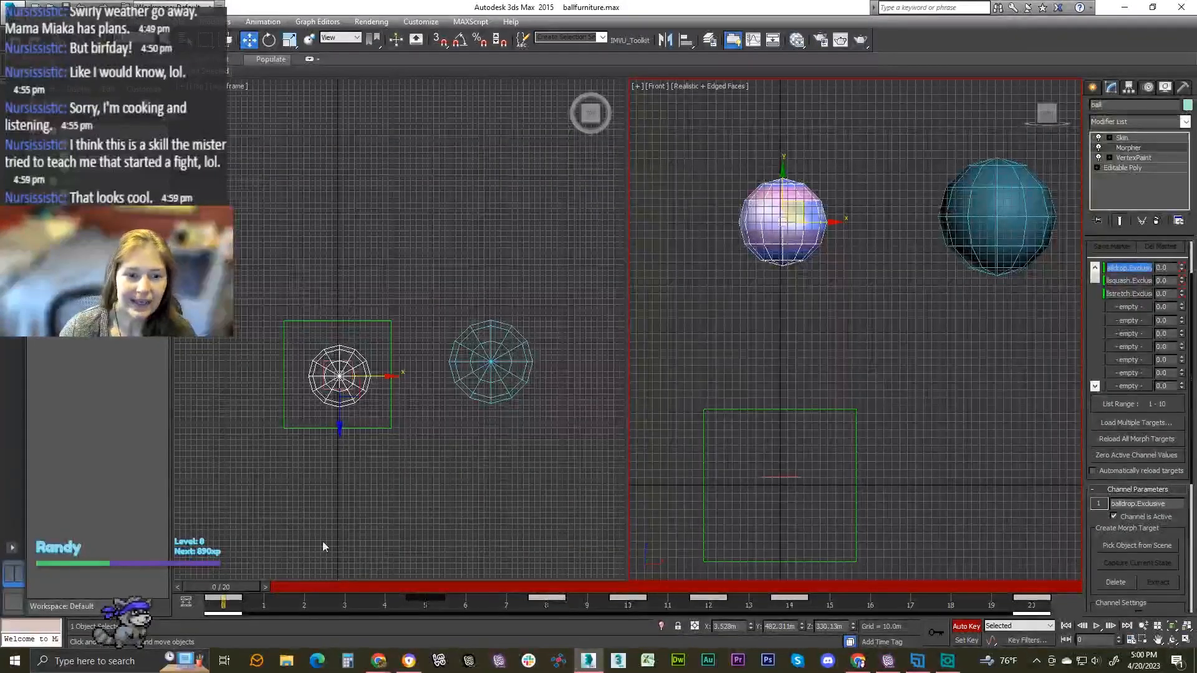
mouse_move(225, 589)
mouse_down()
mouse_move(305, 589)
mouse_move(223, 589)
mouse_up()
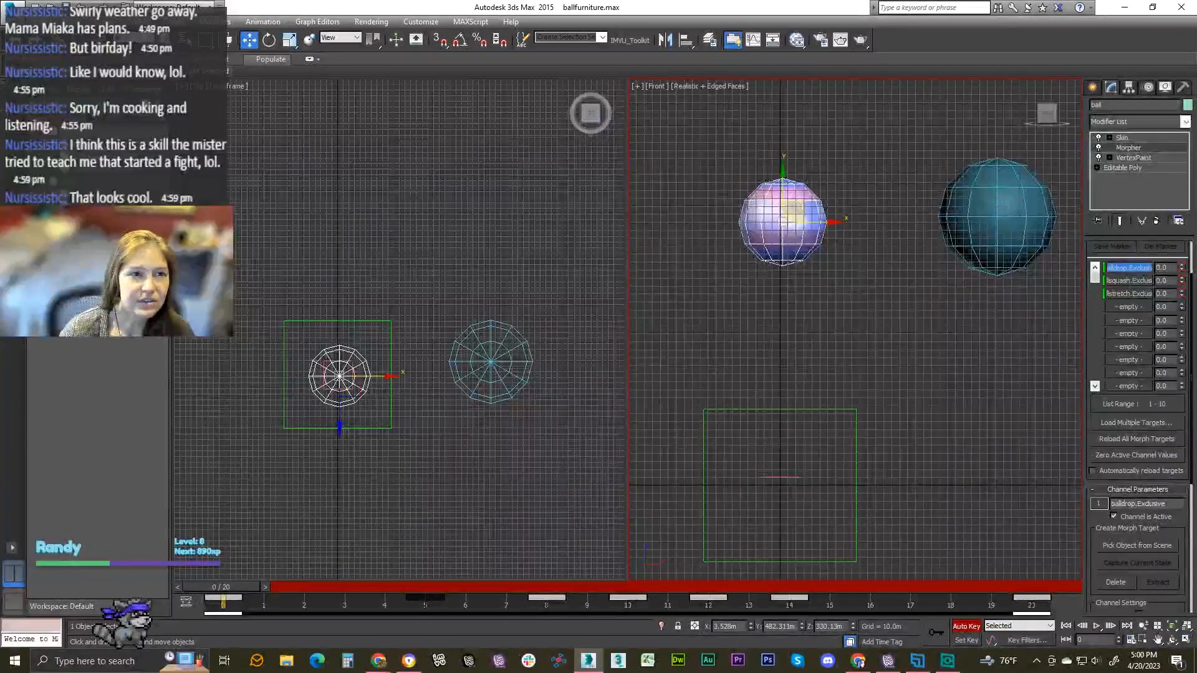
Switch to IMVU Studio and inspect the Furniture_chair_toon01 mesh and the stance.Idle action
click(11, 9)
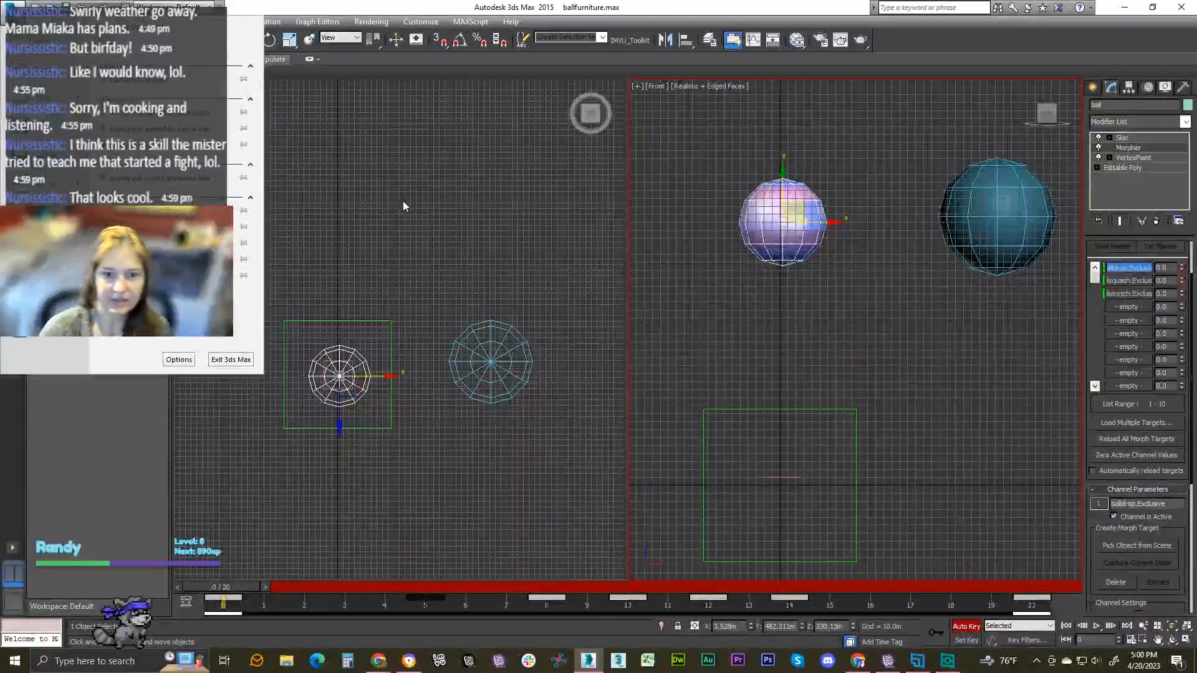
click(888, 661)
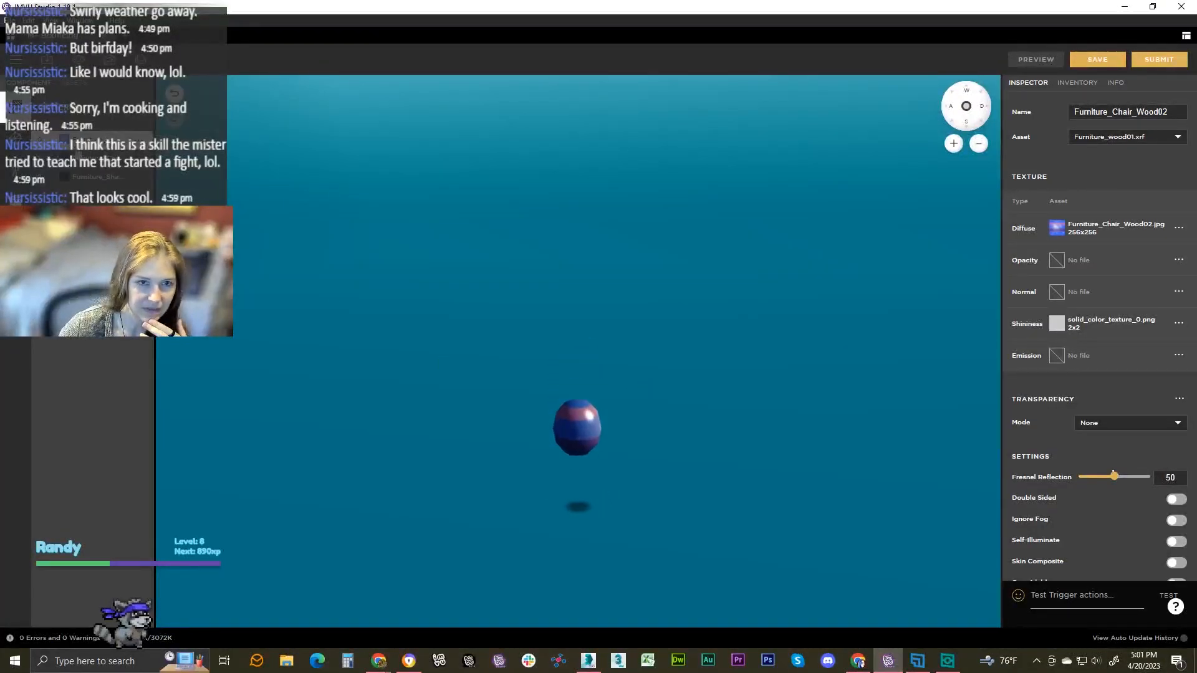
click(75, 132)
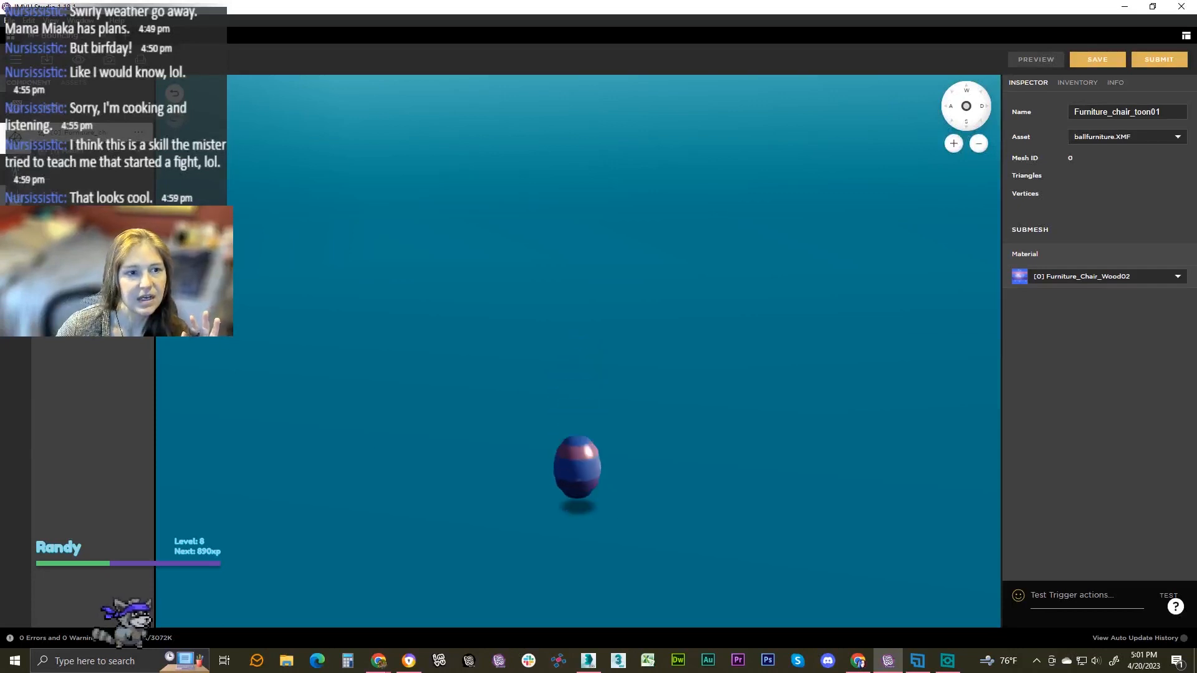
click(75, 133)
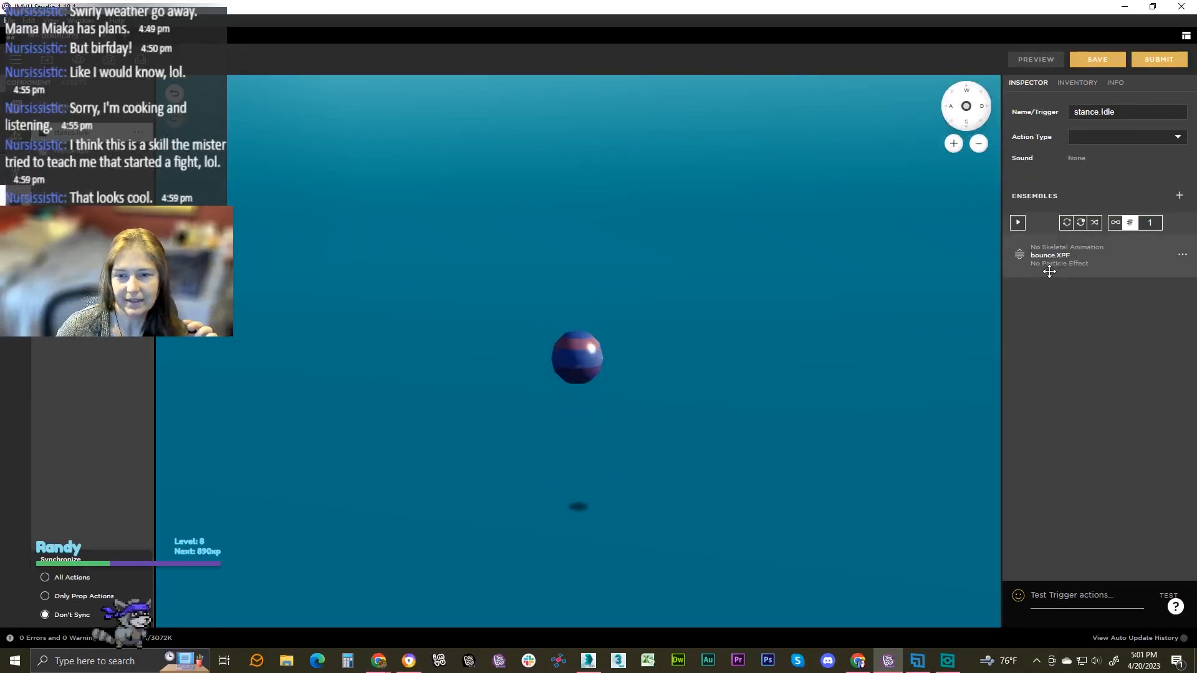
Review the morph animation settings of stance.Idle's bounce.XPF ensemble, close them and return to 3ds Max
click(1182, 255)
click(1168, 267)
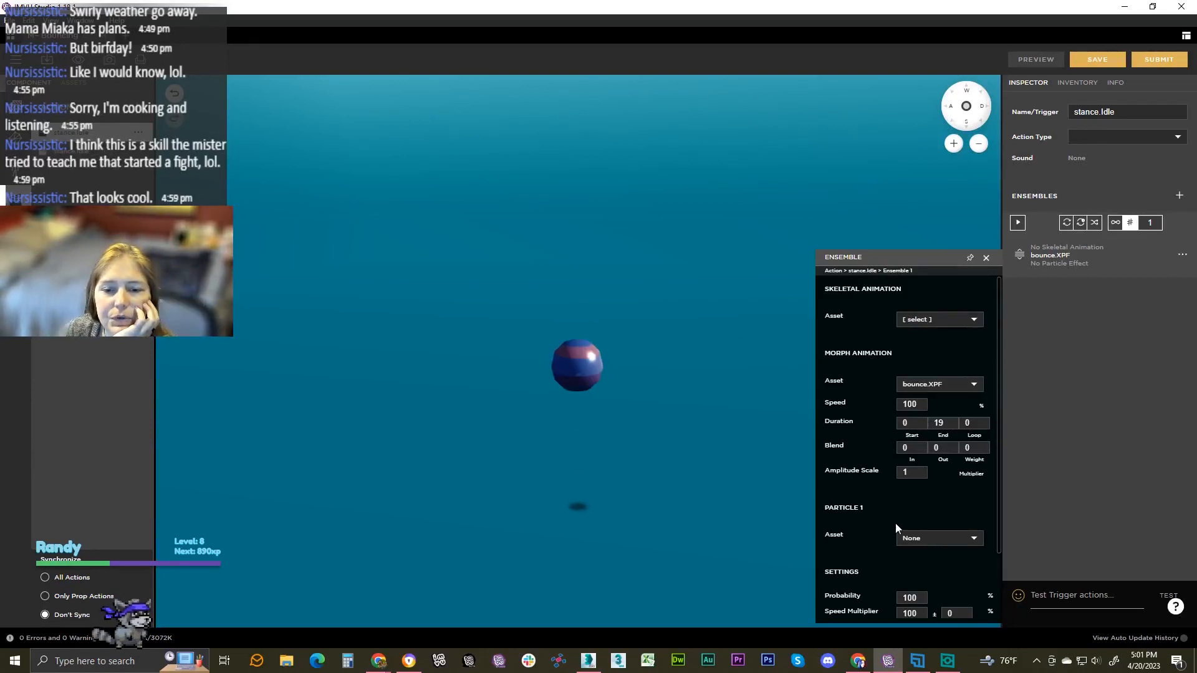
scroll(855, 517, down, 2)
scroll(856, 522, up, 3)
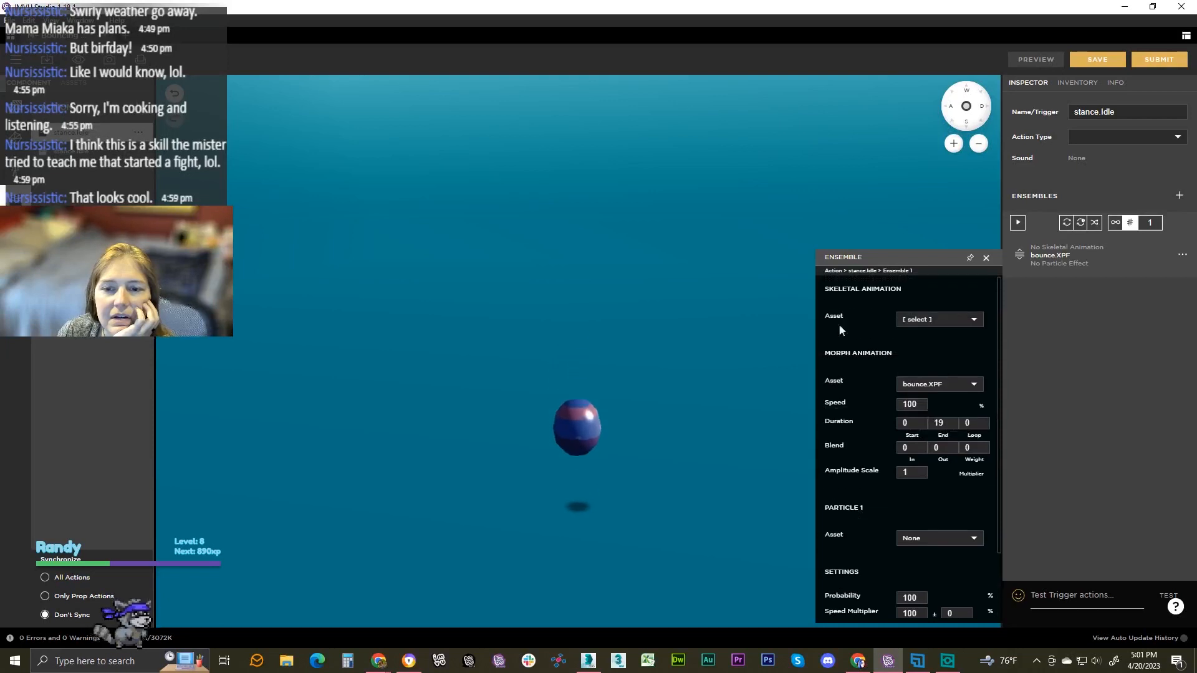
click(986, 257)
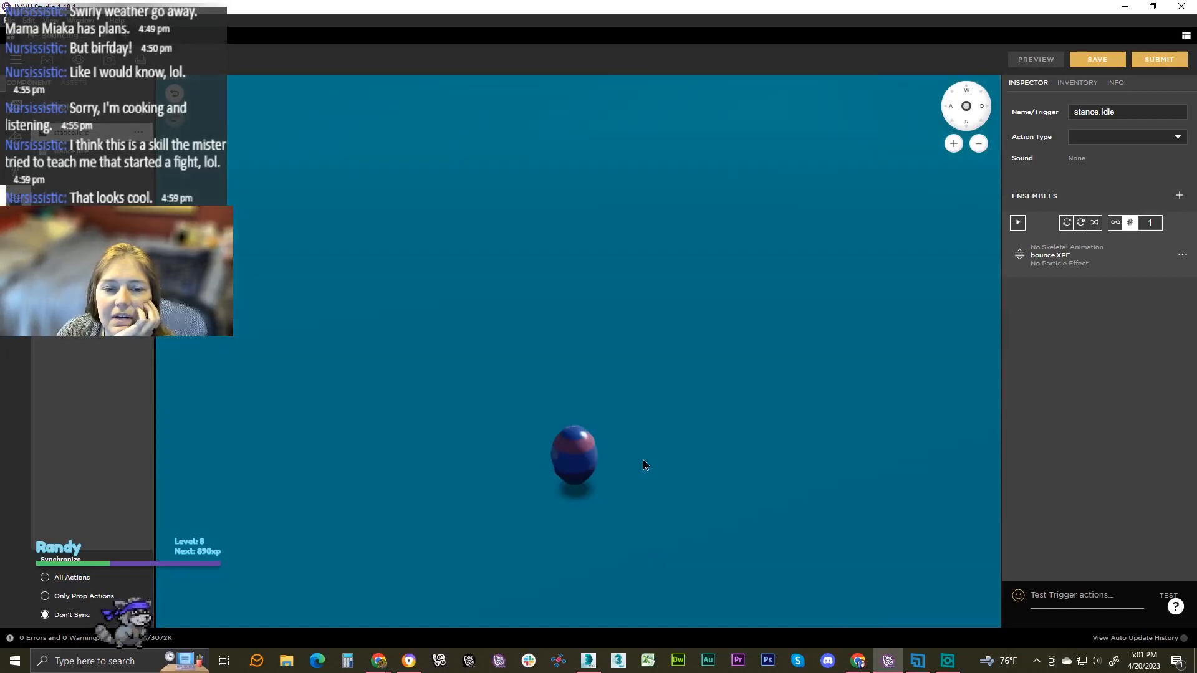
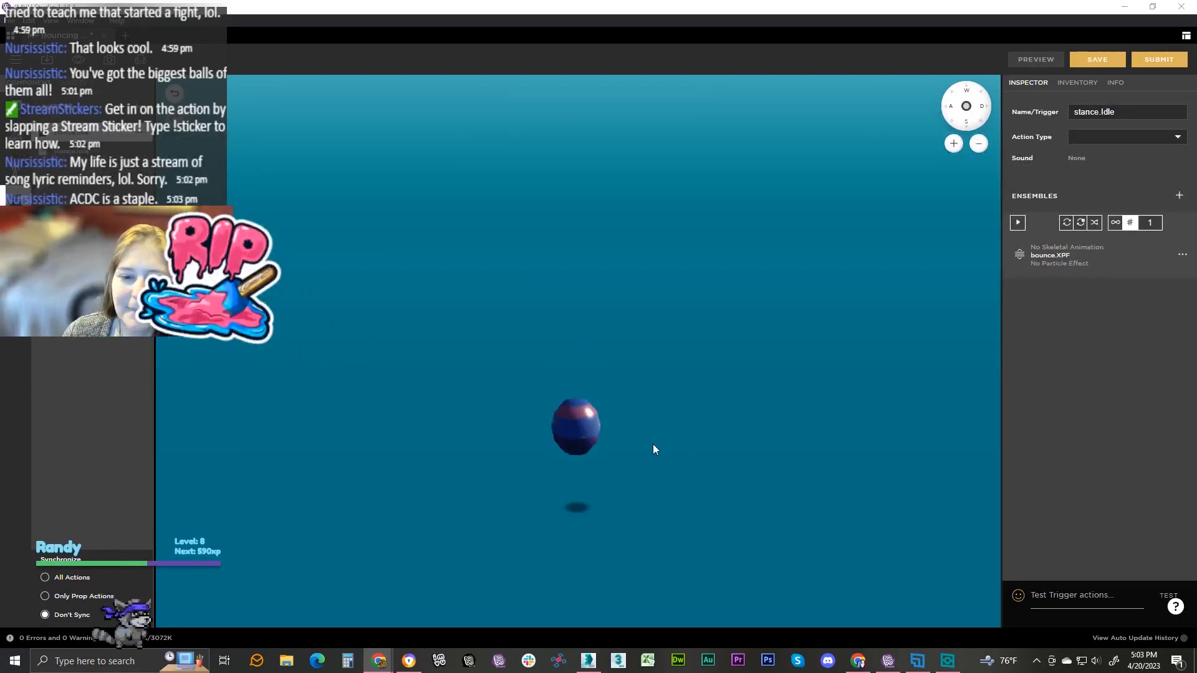
click(588, 661)
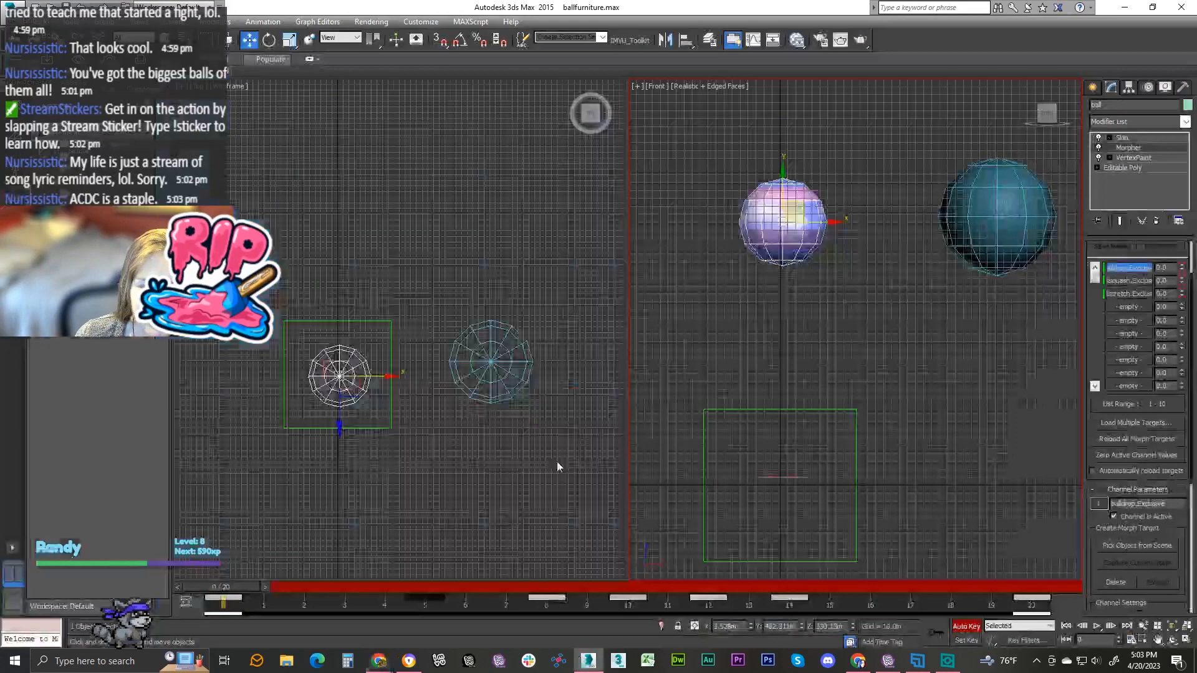